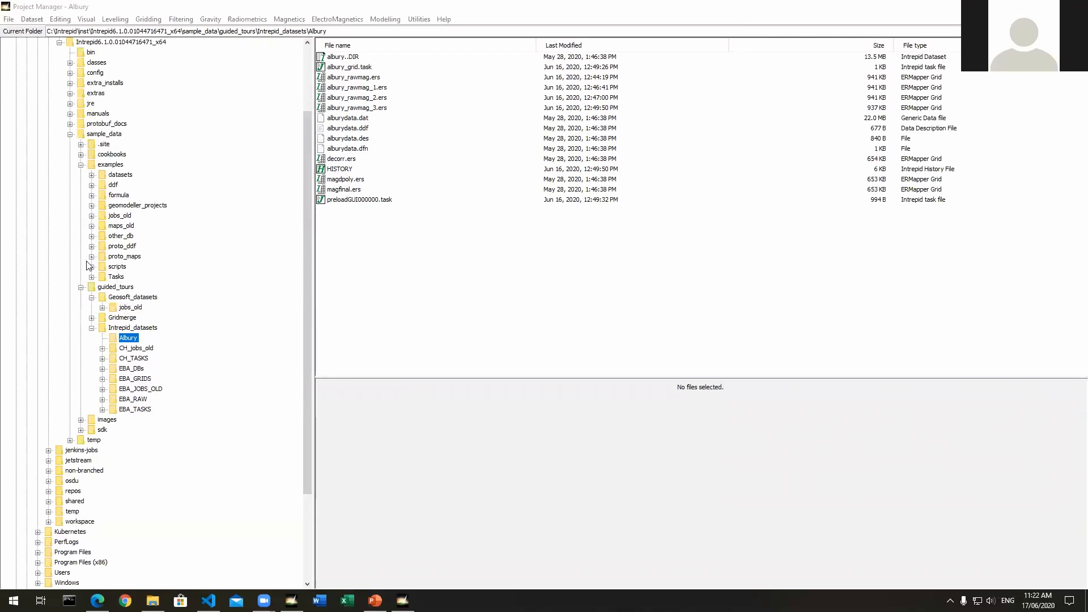
Open the sample data folder cookbooks\tensors\FullTensorGravityGradients_FTG\Aurizonia\A_1_DB in the folder tree
left_click(81, 165)
left_click(81, 154)
left_click(91, 235)
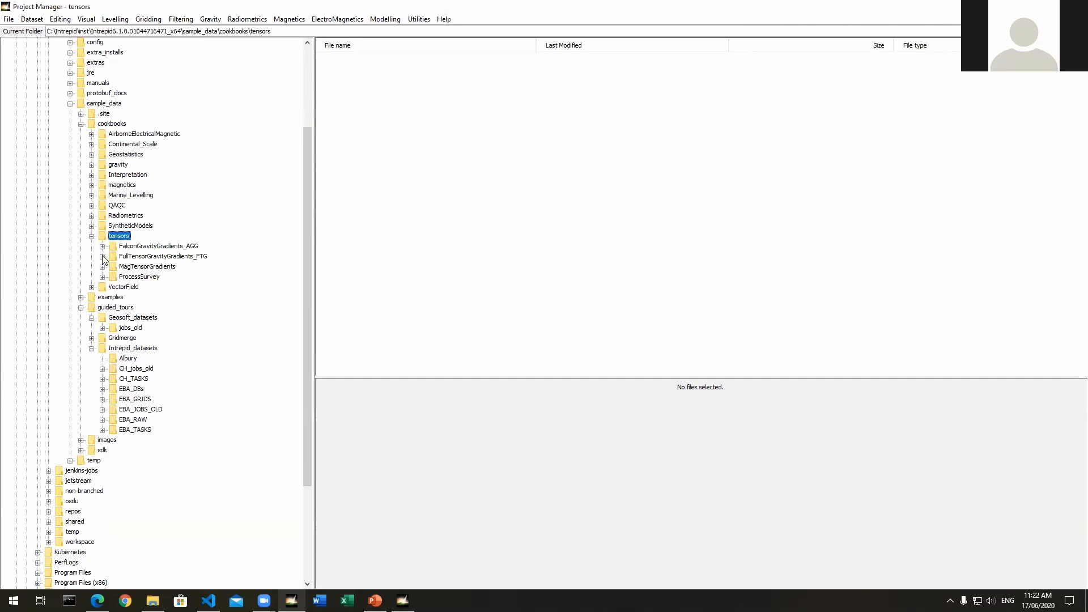
left_click(103, 257)
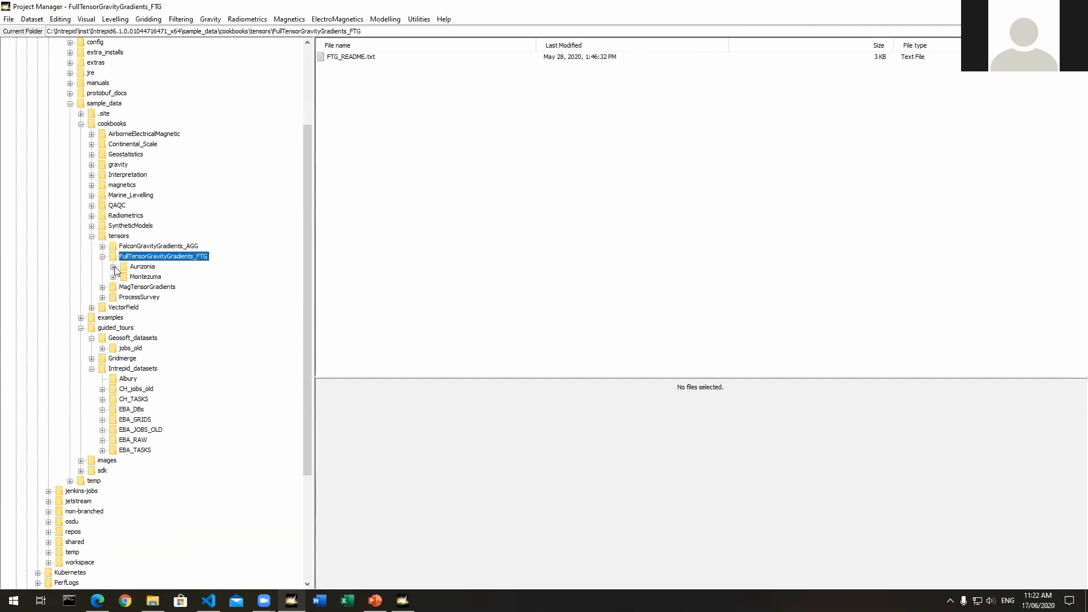
left_click(114, 267)
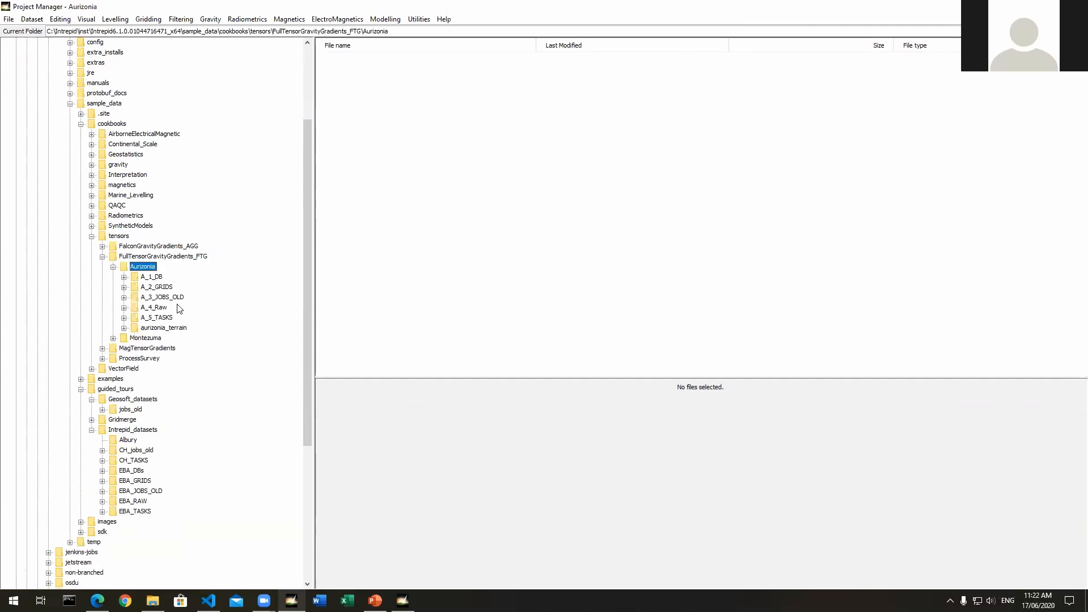
left_click(153, 277)
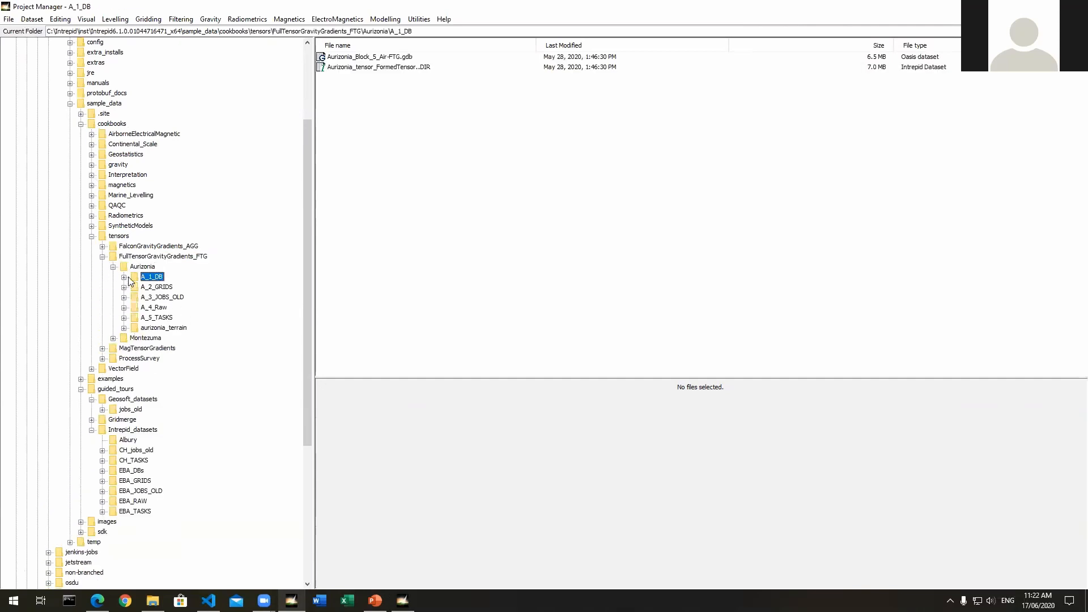
Select the Aurizonia_tensor_FormedTensor..DIR dataset and launch the Line Filter tool
left_click(405, 71)
left_click(32, 19)
mouse_move(117, 21)
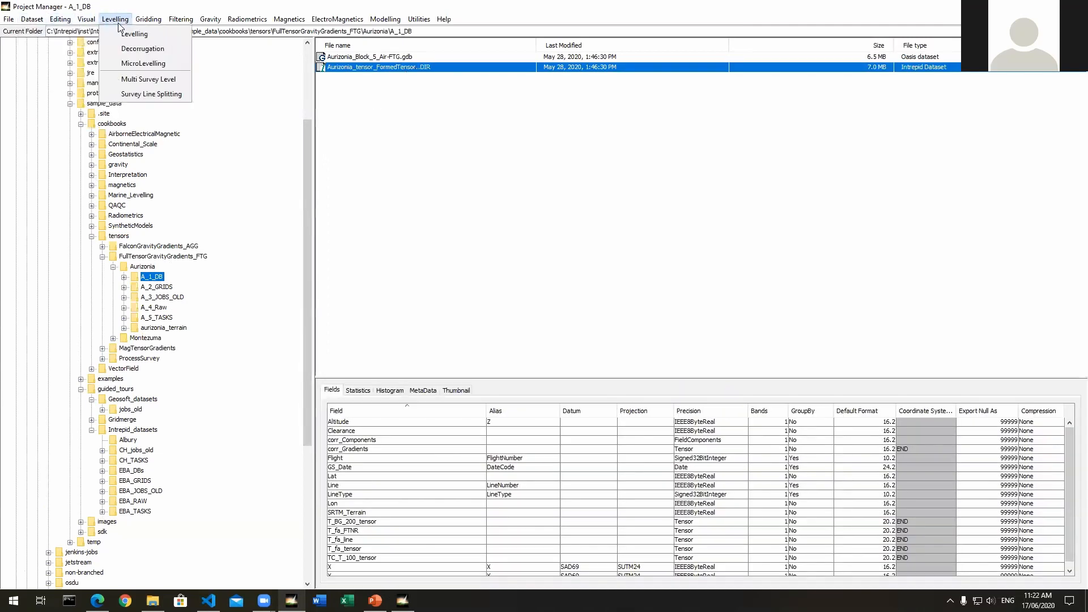
left_click(196, 33)
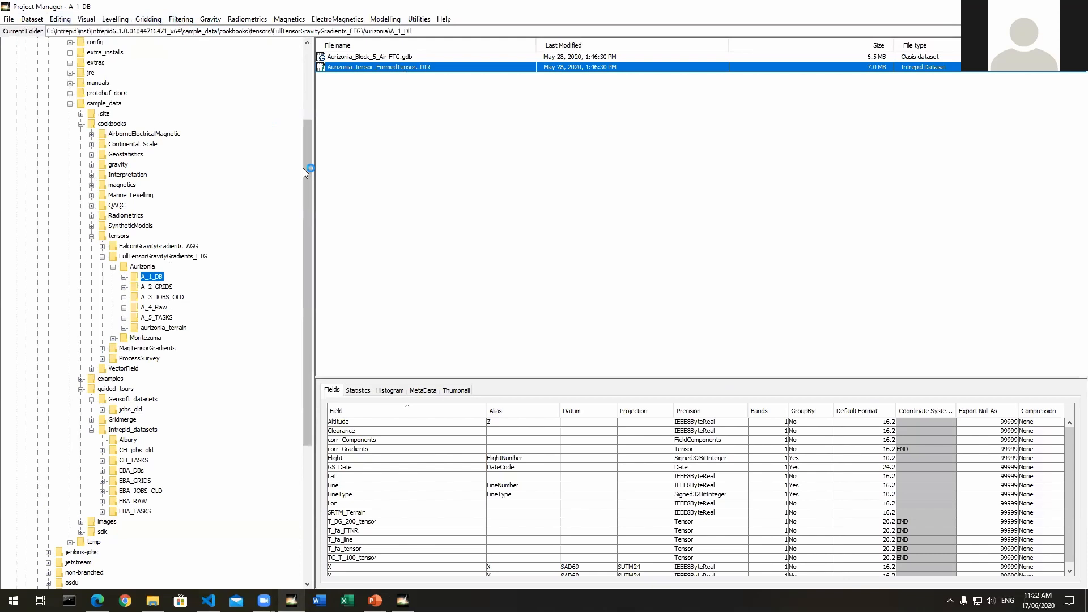
Load Aurizonia_tensor_FormedTensor..DIR as the line dataset, using the Geo-Located resampling mode
left_click(103, 113)
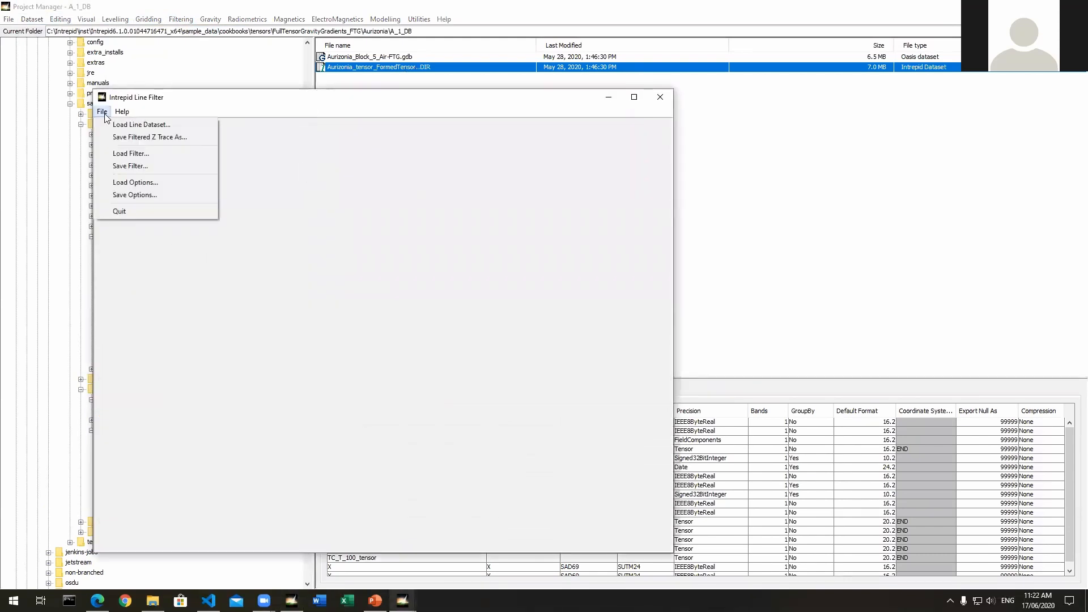
left_click(139, 125)
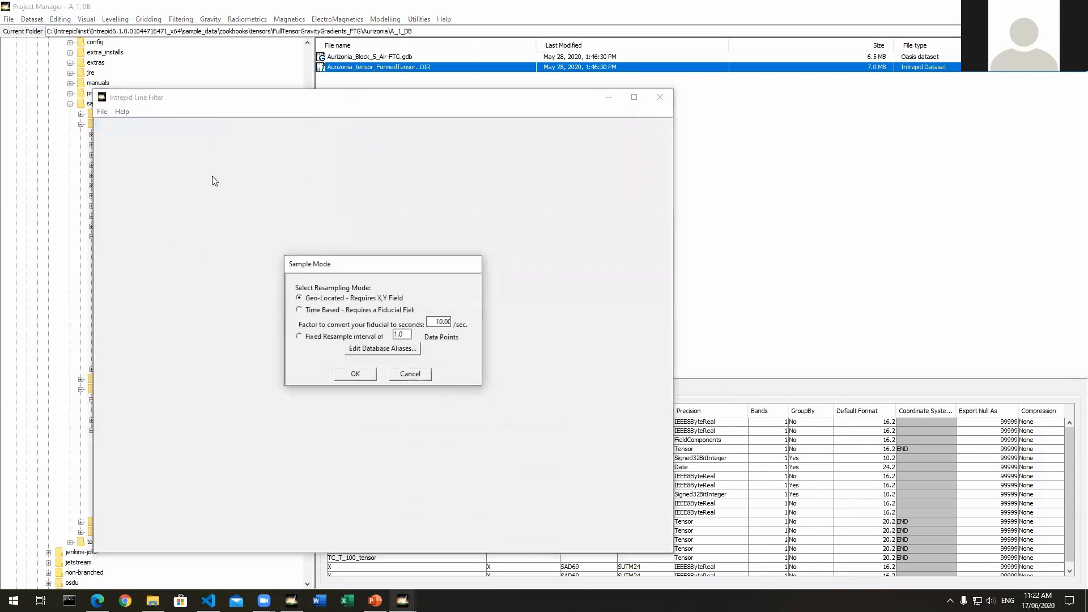
left_click(355, 374)
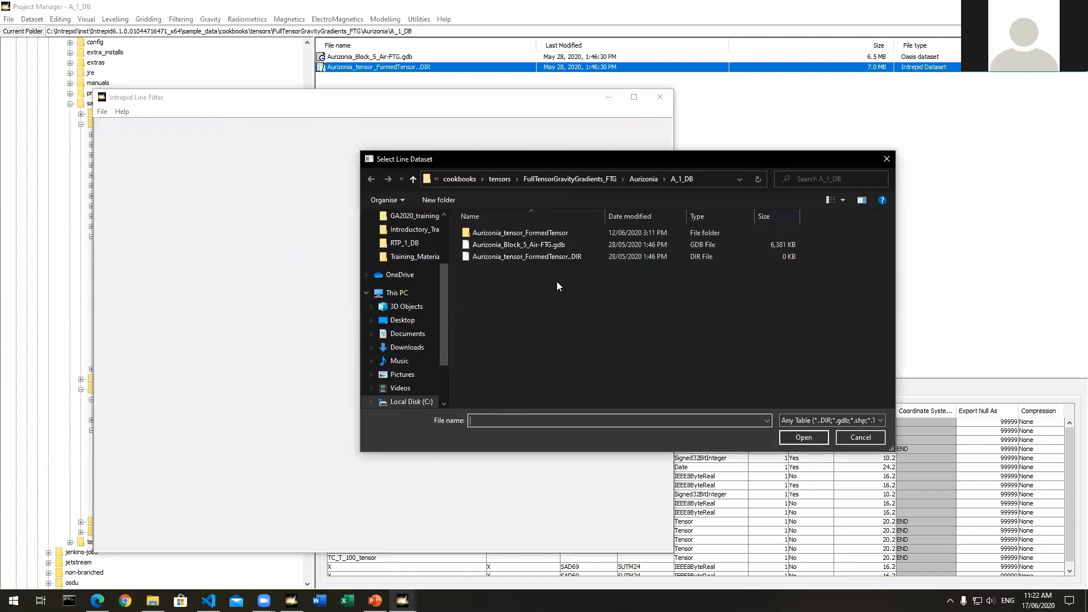
double_click(576, 258)
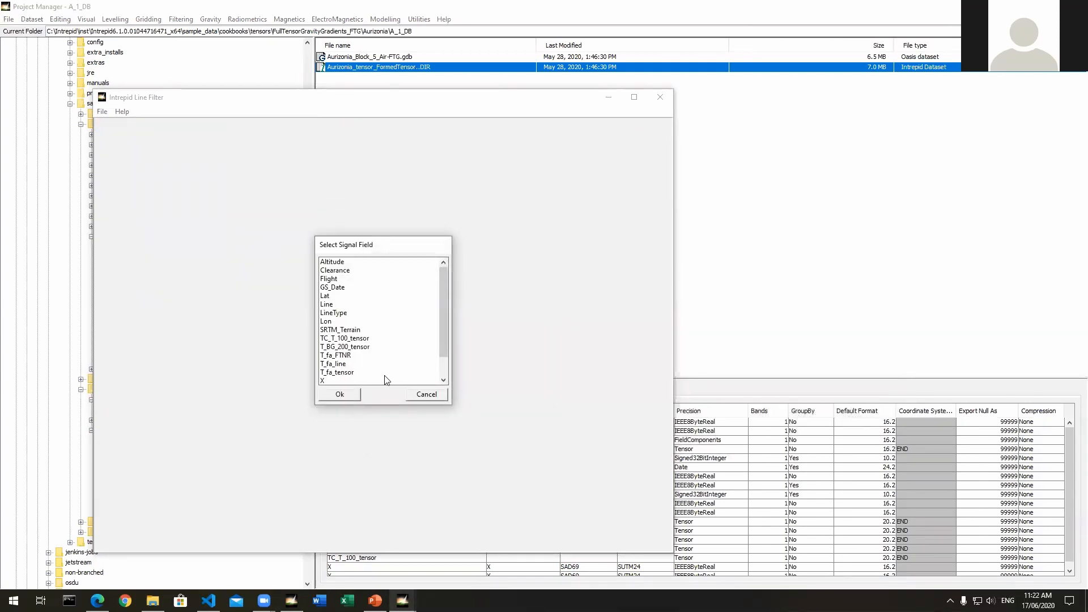
Choose T_fa_tensor as the signal field and skip the optional FID and drape altitude fields
left_click(352, 373)
left_click(347, 392)
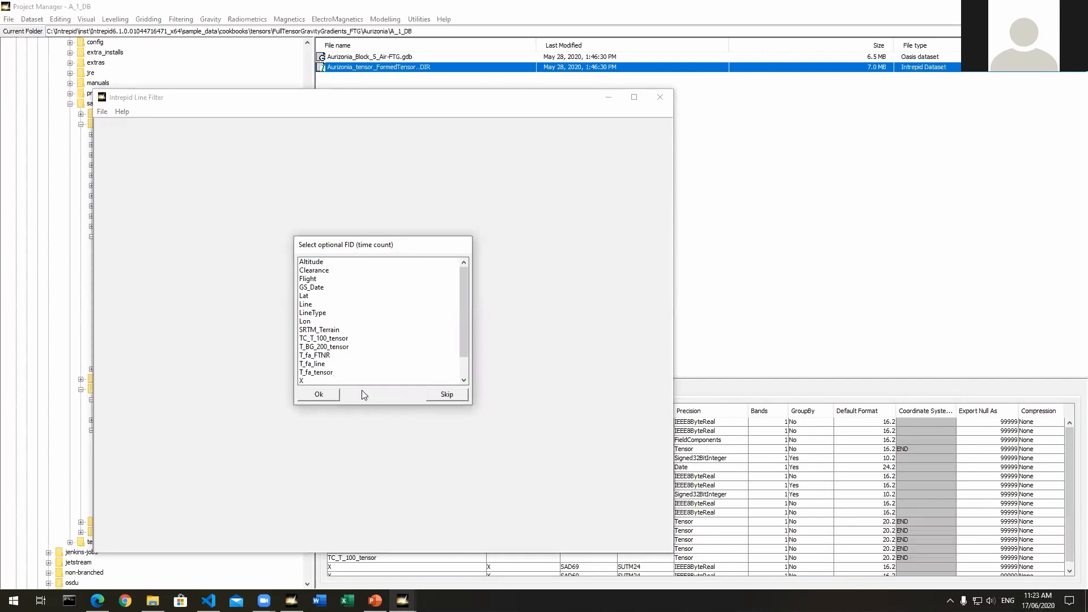
left_click(446, 391)
left_click(445, 394)
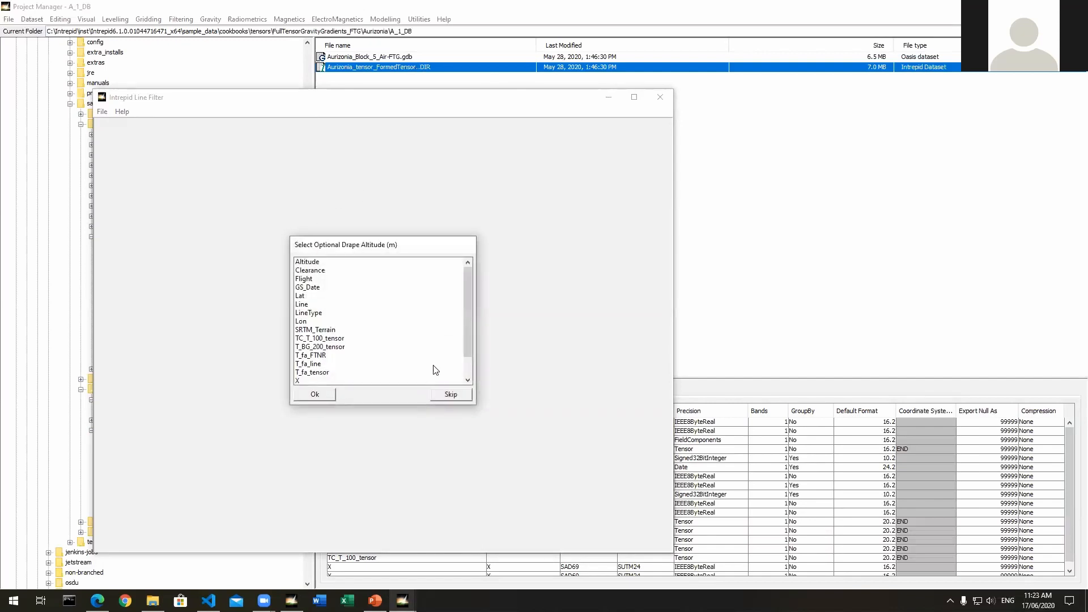
left_click(445, 396)
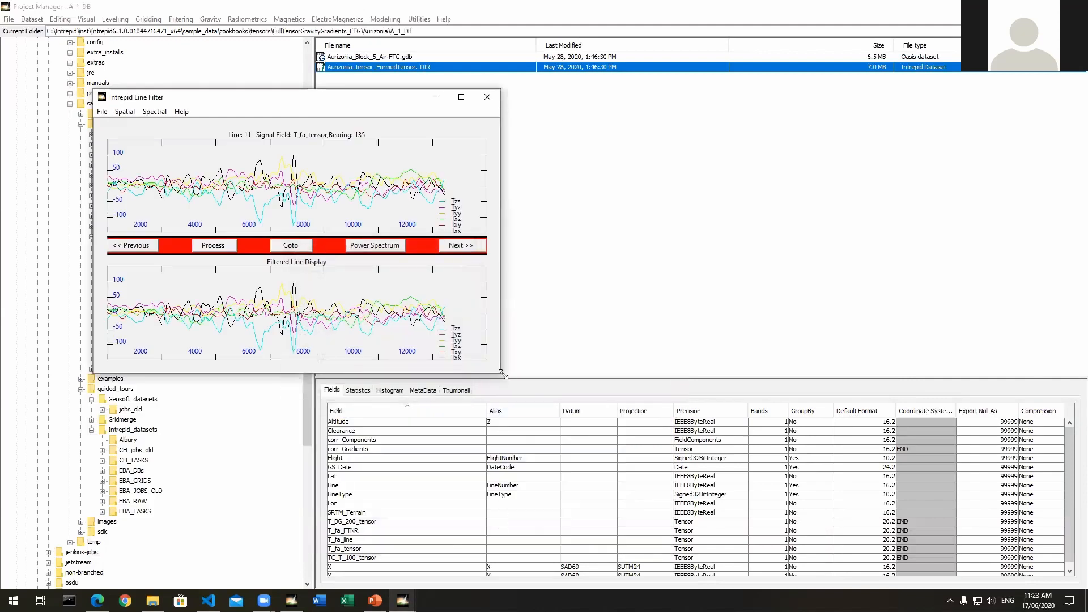
Enlarge and reposition the Line Filter window to examine the T_fa_tensor line profiles, and close it
left_click_drag(501, 373, 689, 498)
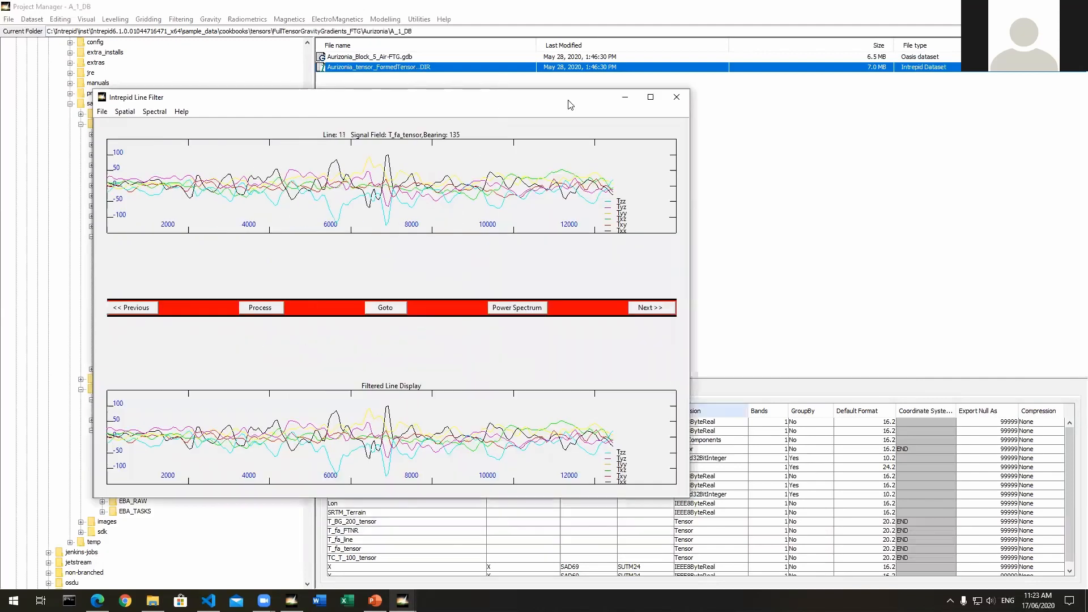
left_click_drag(430, 102, 545, 93)
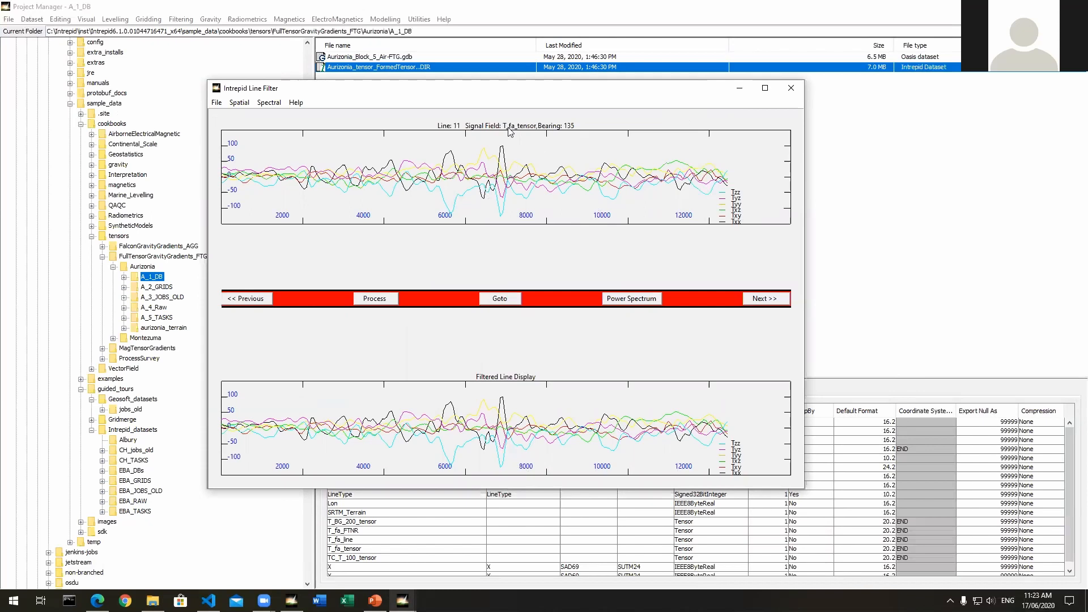
left_click(791, 88)
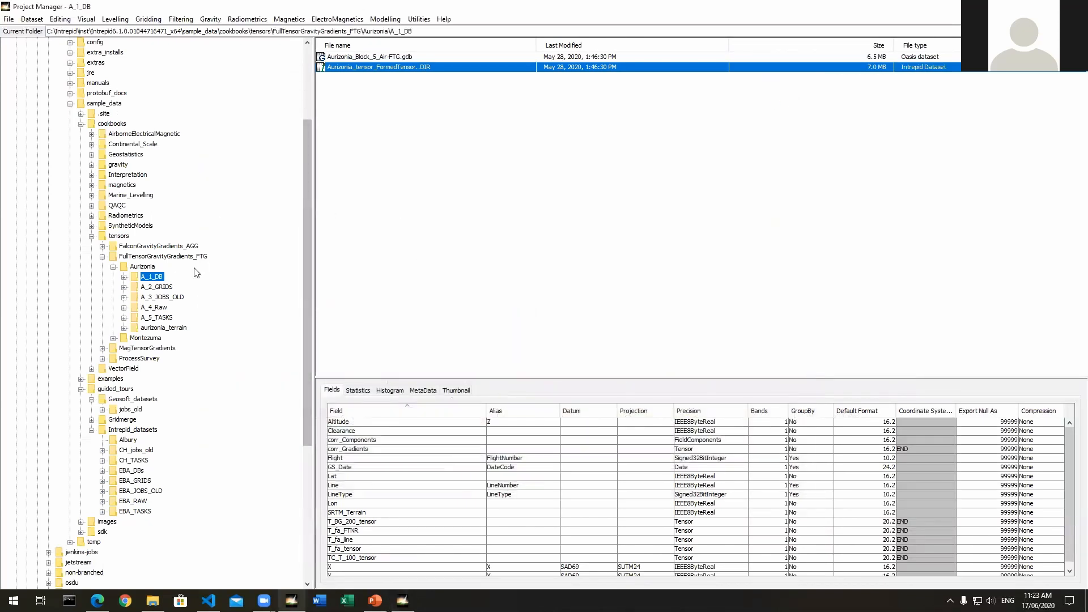
Collapse the Aurizonia, FullTensorGravityGradients_FTG and guided_tours folders, and select the magnetics cookbook folder
scroll(196, 273, "down", 3)
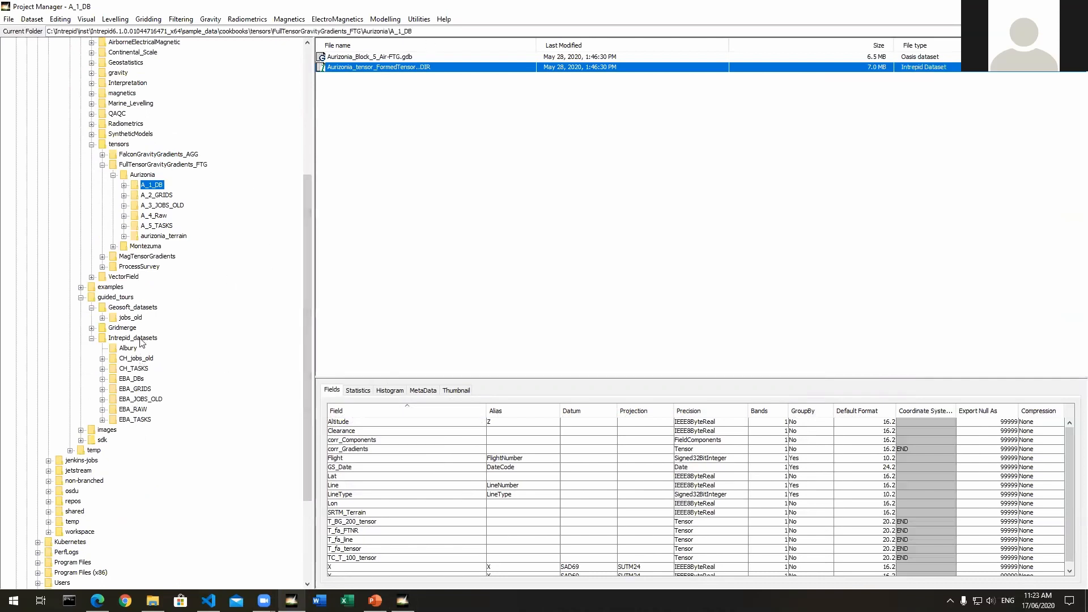
scroll(141, 343, "down", 1)
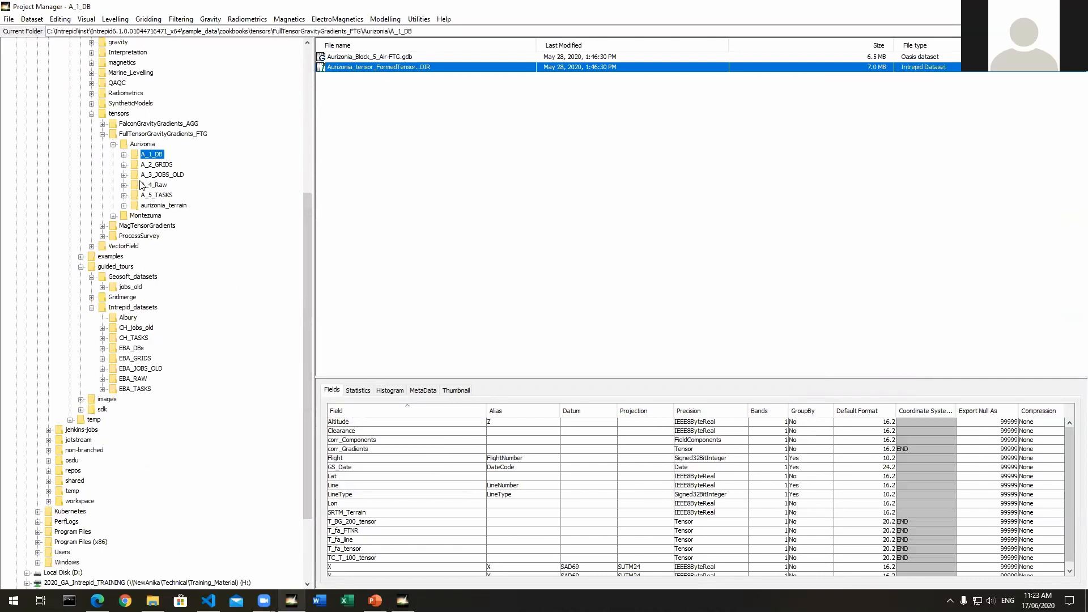
left_click(113, 144)
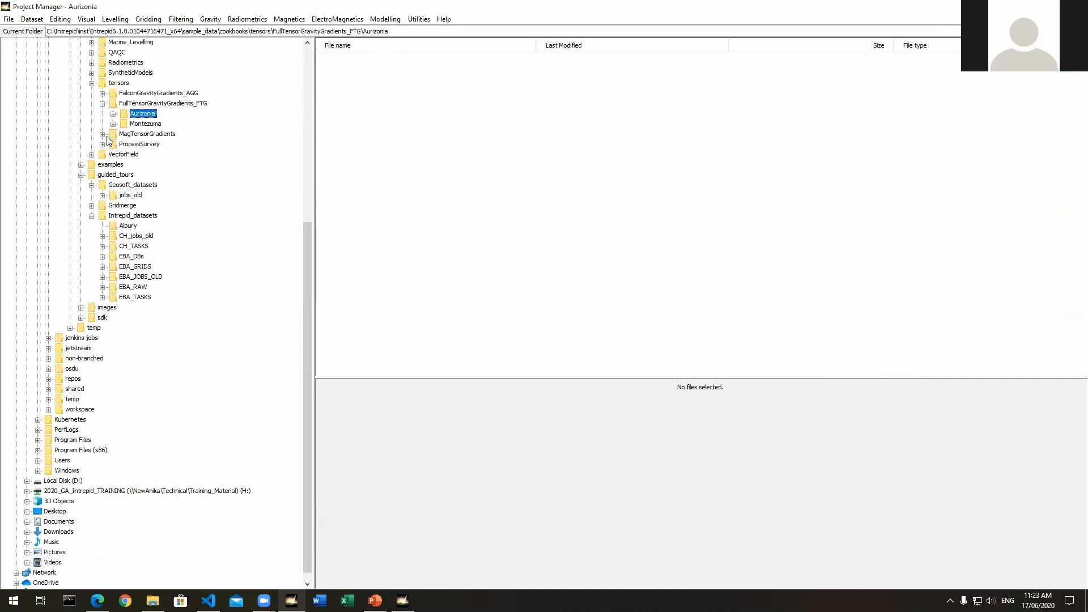
left_click(102, 104)
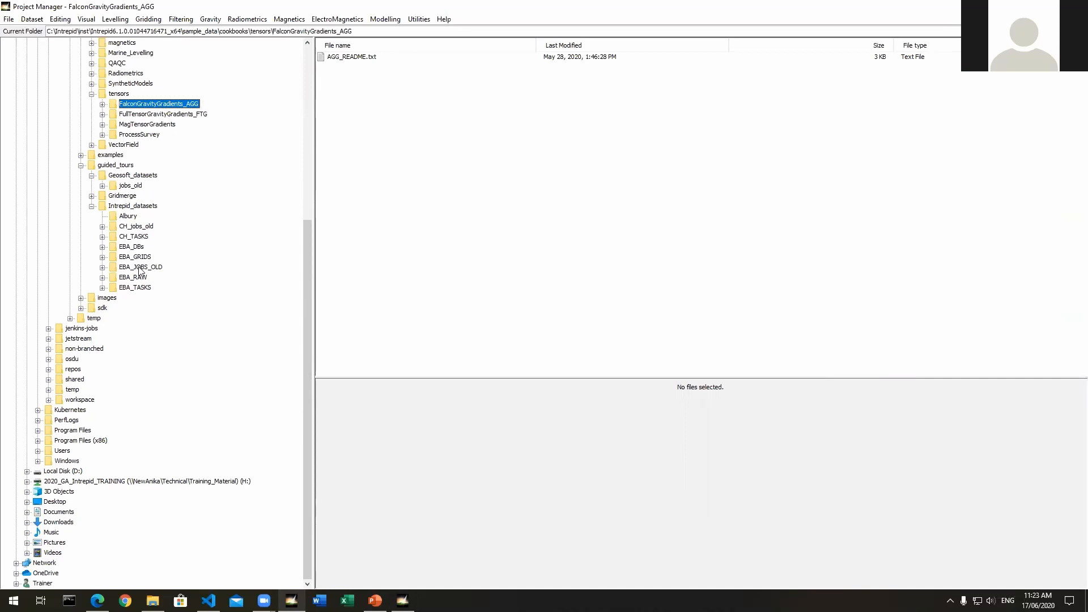
left_click(81, 165)
left_click(122, 165)
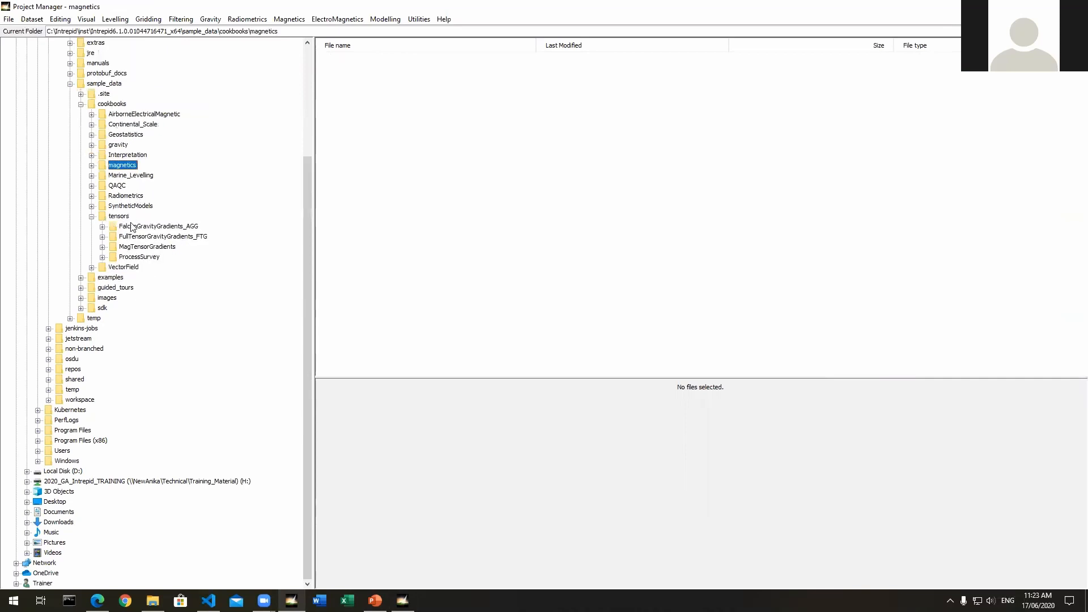
Expand the examples folder under sample_data and collapse the cookbooks folder
scroll(126, 219, "up", 3)
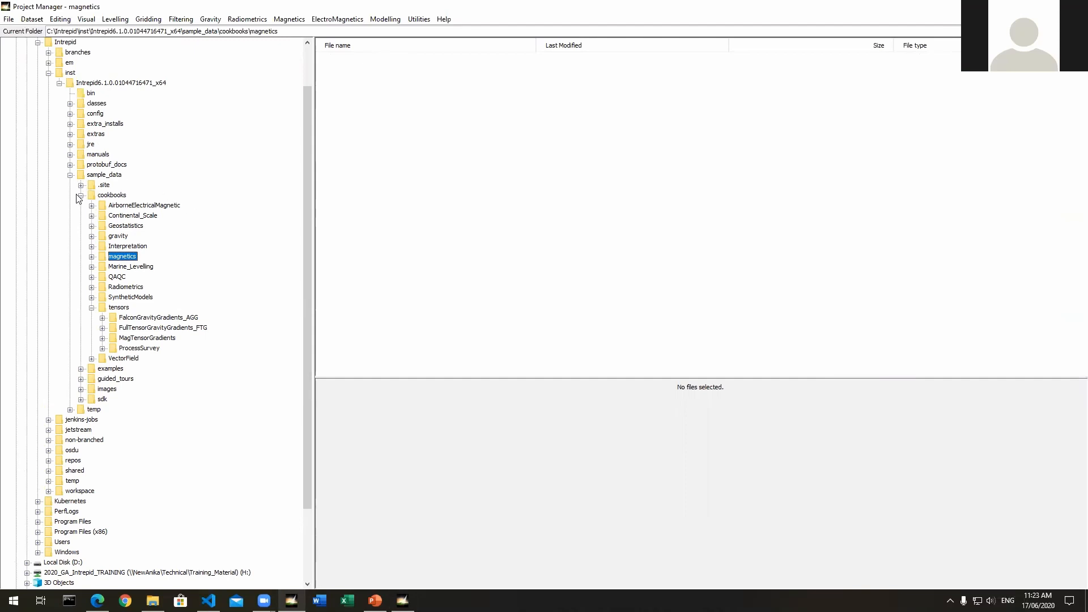
left_click(81, 369)
left_click(110, 369)
scroll(216, 340, "down", 2)
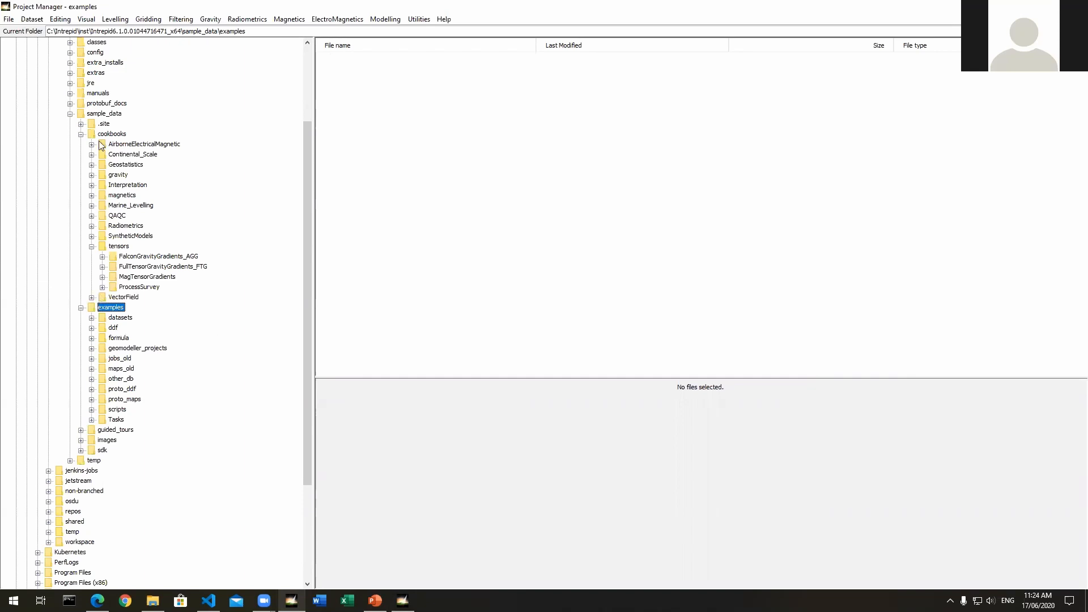
scroll(119, 141, "up", 2)
scroll(116, 170, "down", 2)
left_click(80, 136)
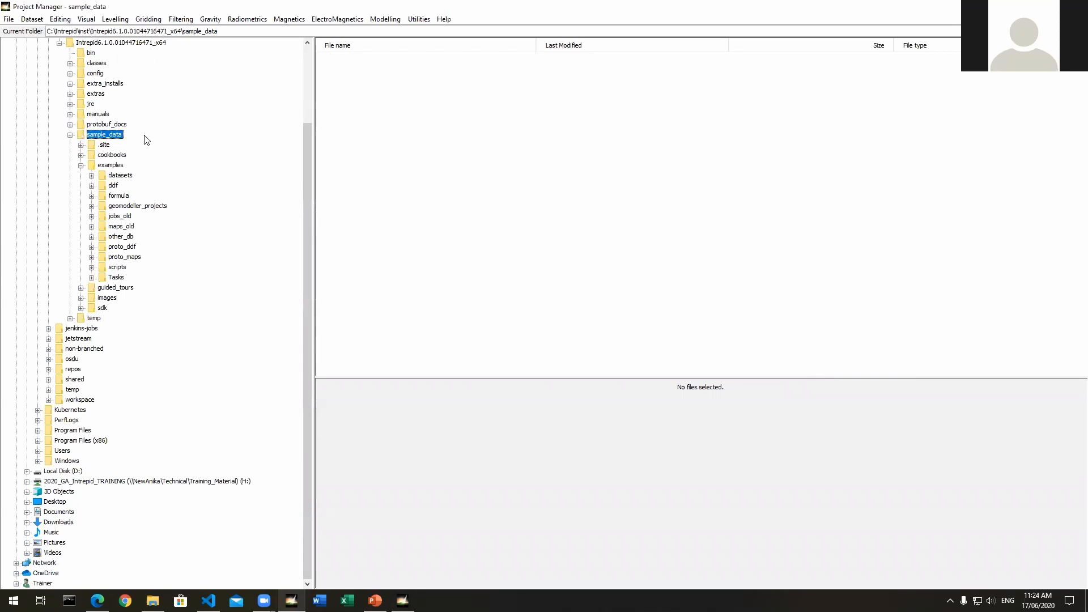
Open the example folder Tasks\Filtering\Line_Filter and display FullTensorNoiseReduction.task in an enlarged content preview
left_click(93, 281)
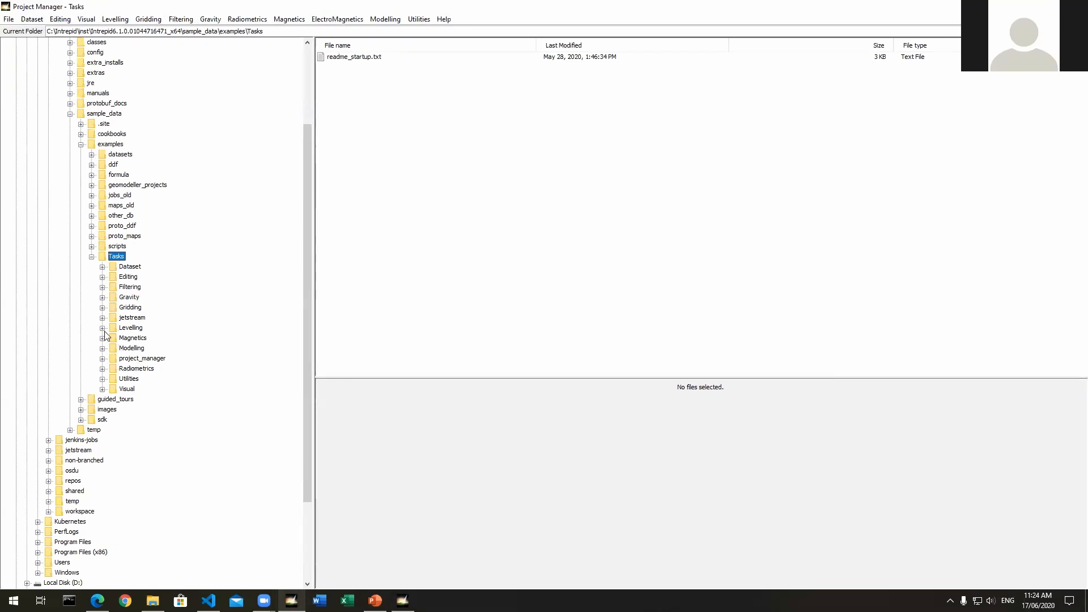
left_click(103, 288)
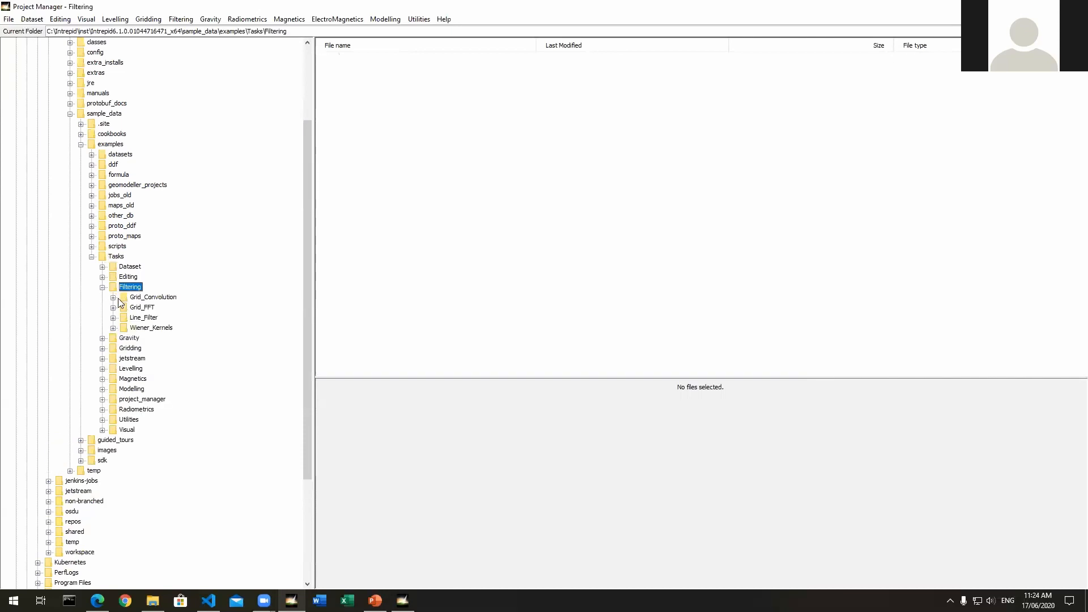
left_click(114, 319)
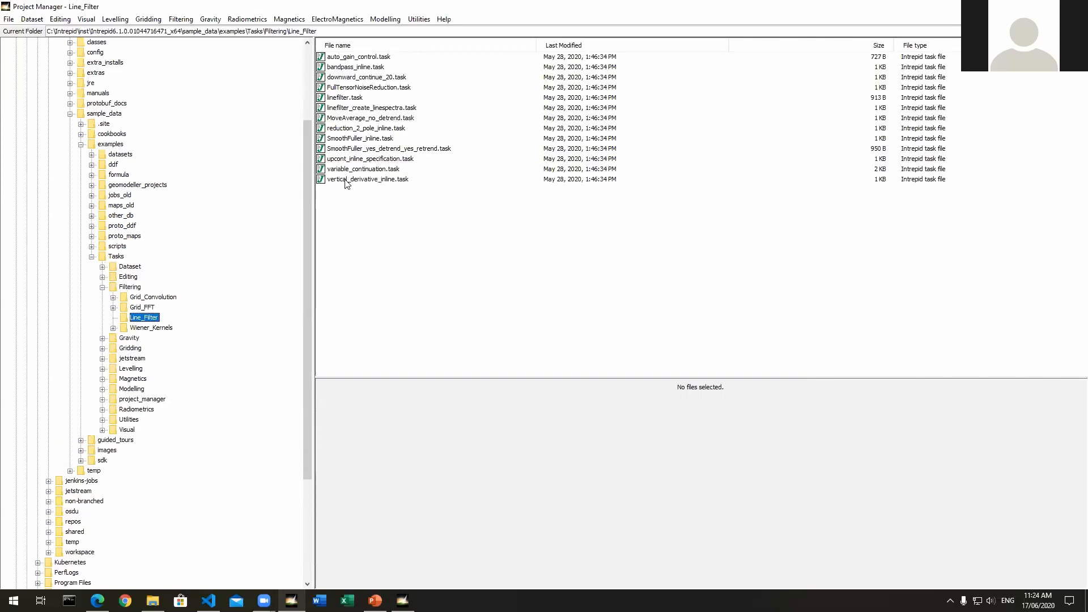
left_click(384, 89)
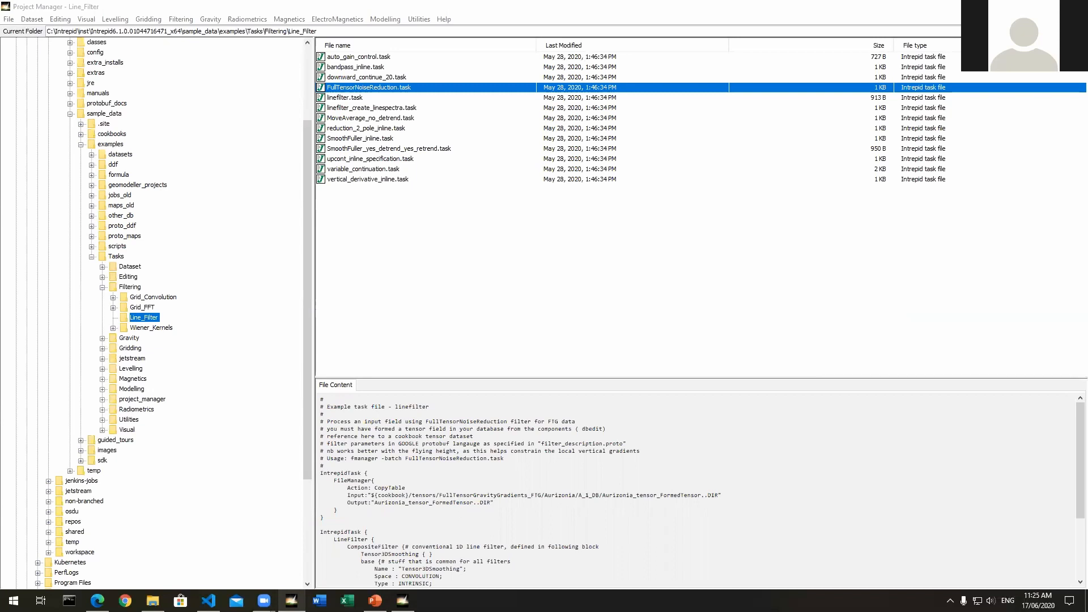
left_click_drag(391, 380, 391, 338)
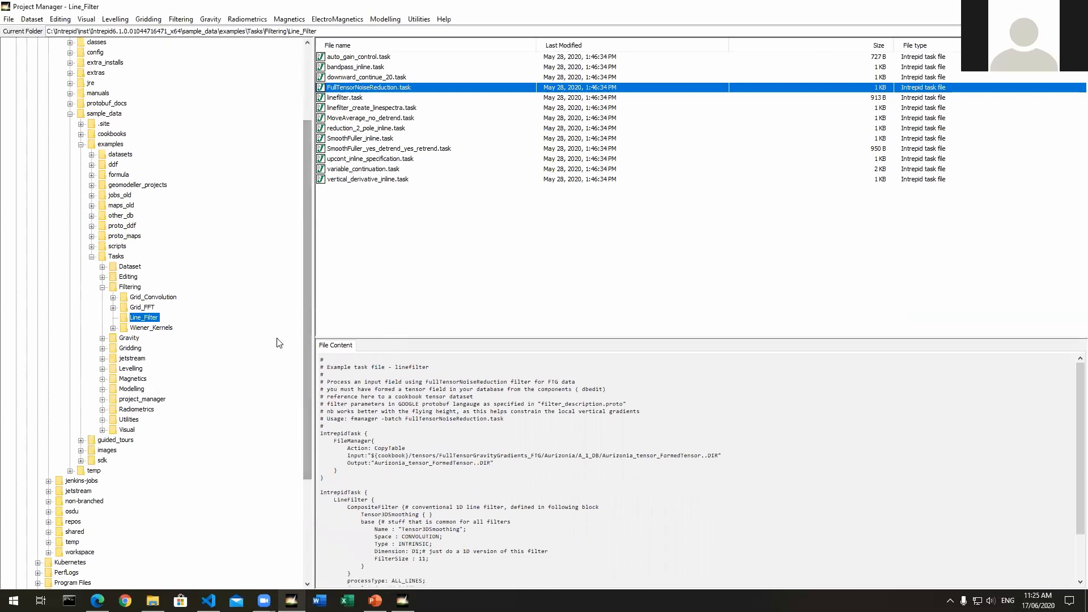
scroll(280, 342, "down", 1)
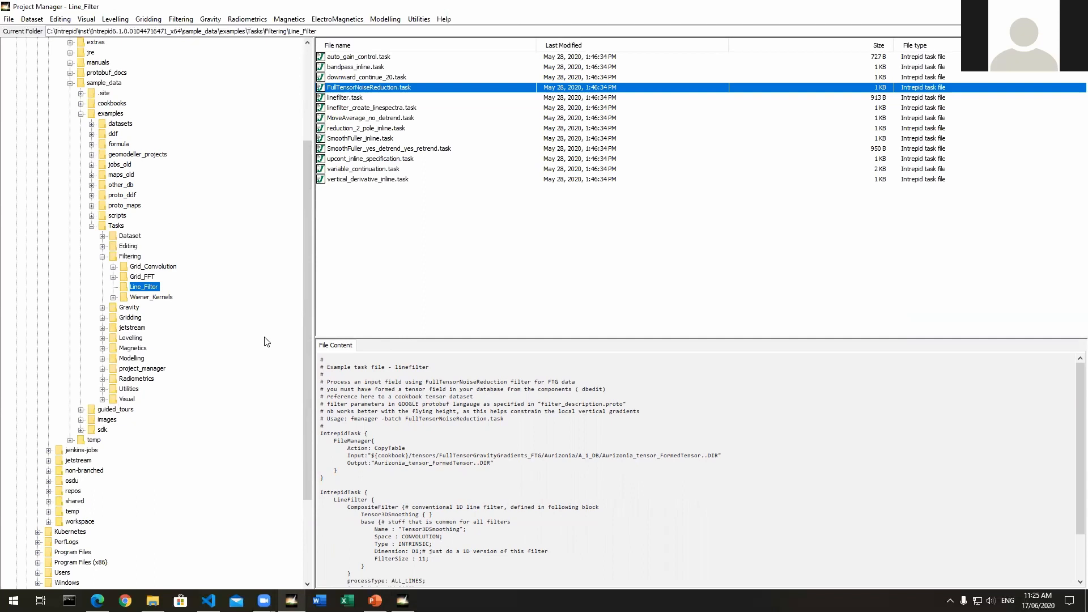
left_click_drag(304, 323, 307, 310)
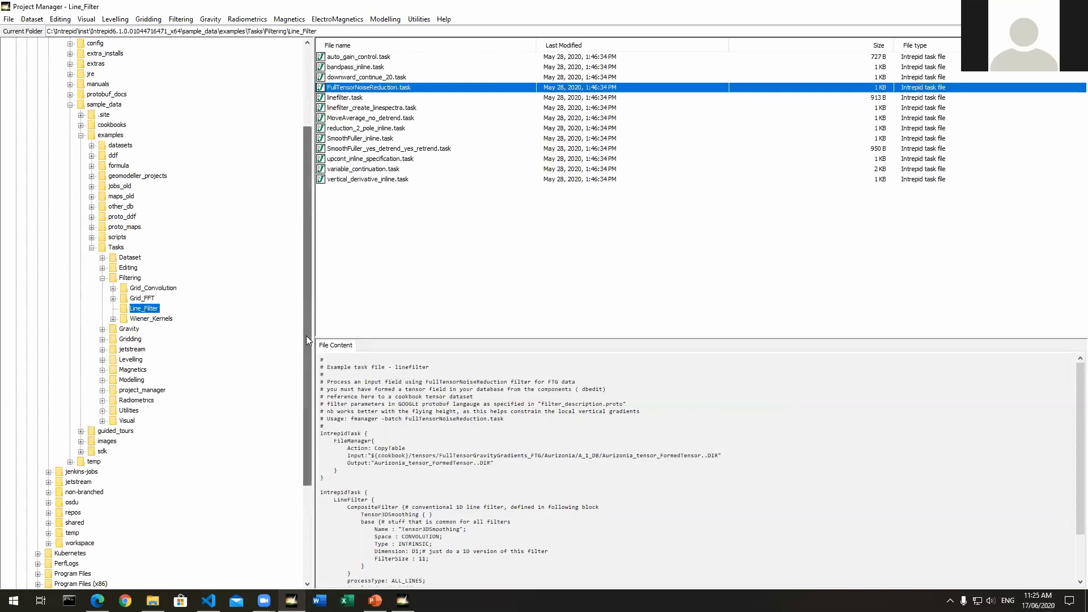
left_click_drag(306, 336, 306, 329)
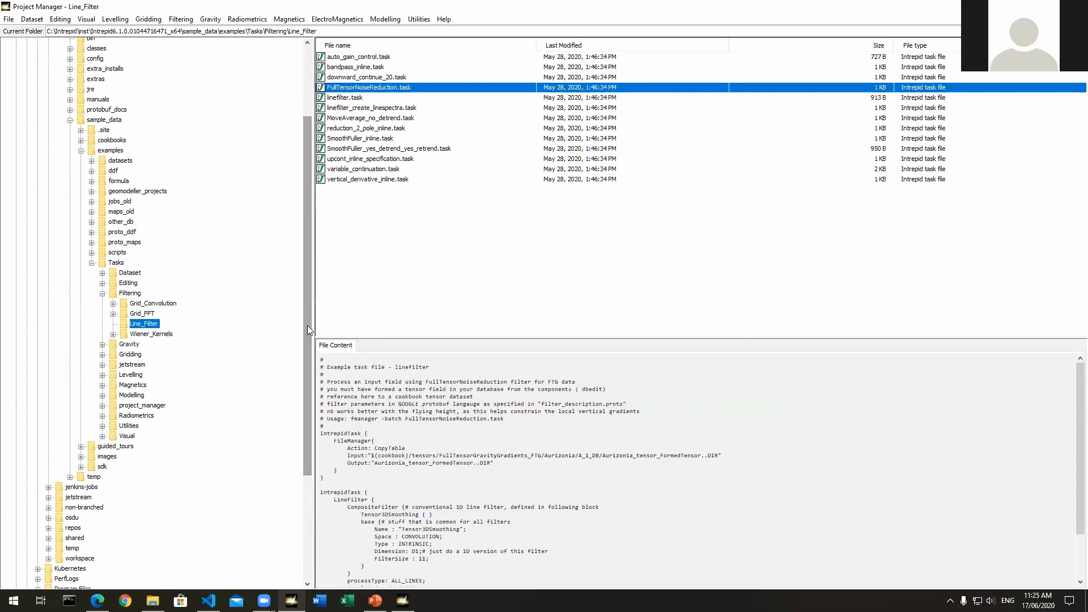
left_click_drag(308, 350, 307, 354)
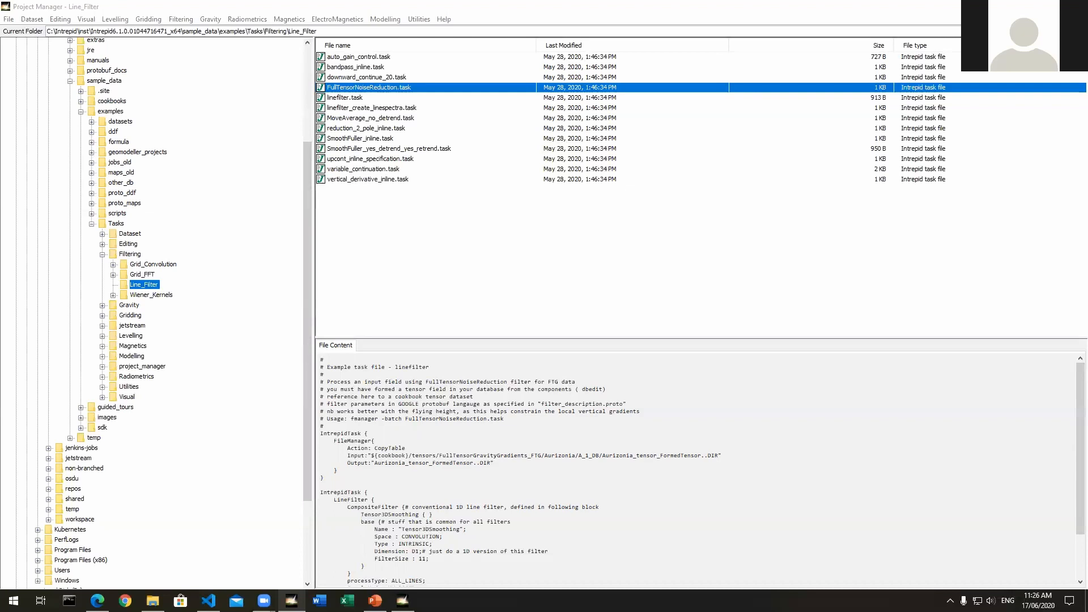
Switch to the PowerPoint slide show and change its display settings to show the Tensor Example slide full screen
left_click(375, 601)
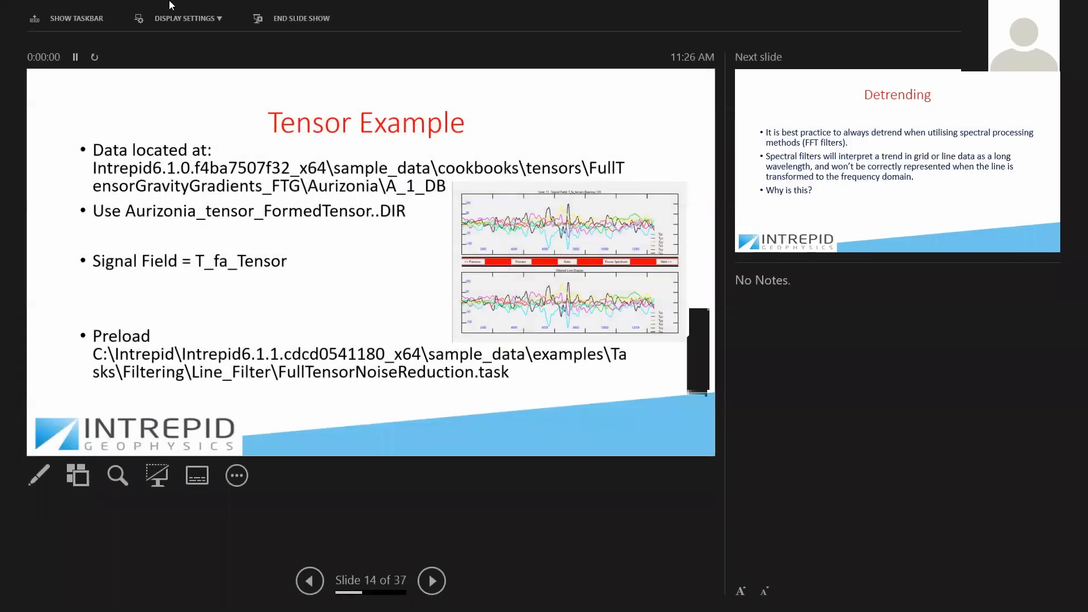
left_click(183, 18)
left_click(193, 42)
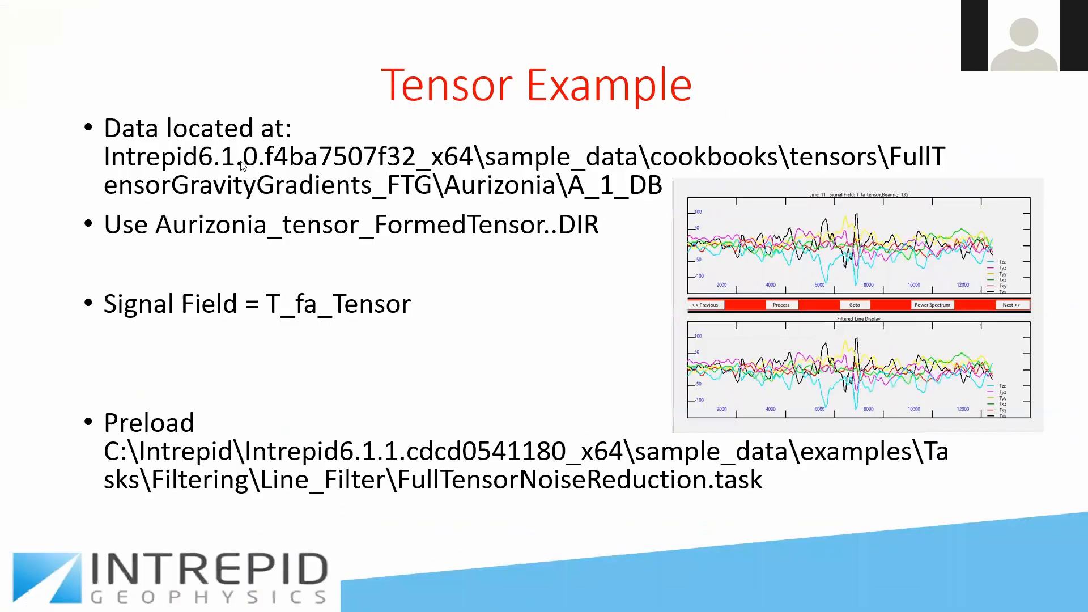
Advance the slide show to the Detrending slide
left_click(456, 260)
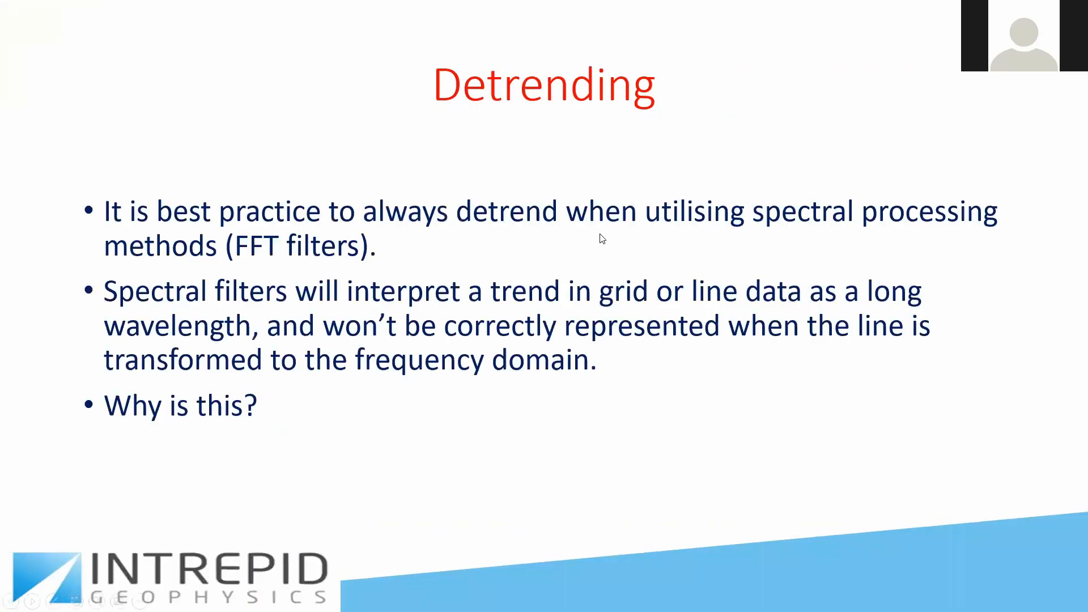
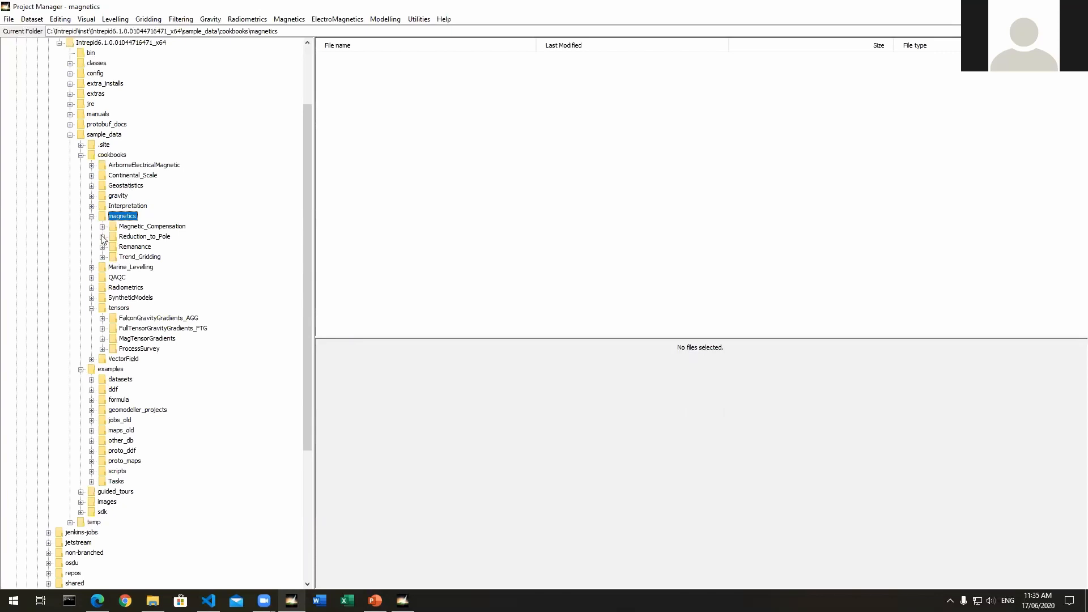
Open Sangihe_mag_Raw.ers from the magnetics\Reduction_to_Pole\RTP_2_GRIDS cookbook folder in the Grid FFT tool
left_click(103, 238)
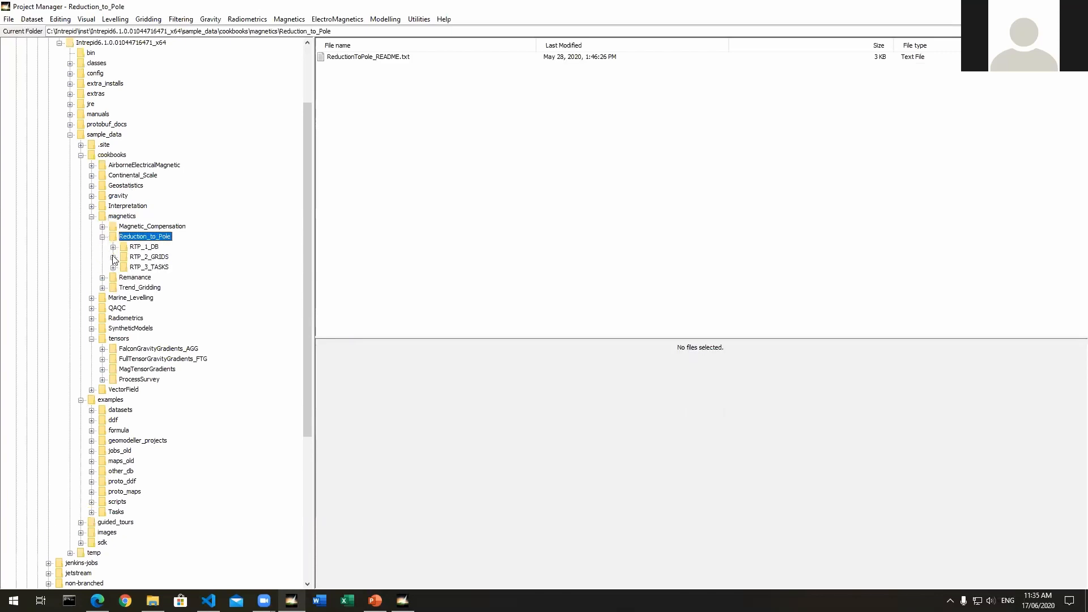
left_click(113, 259)
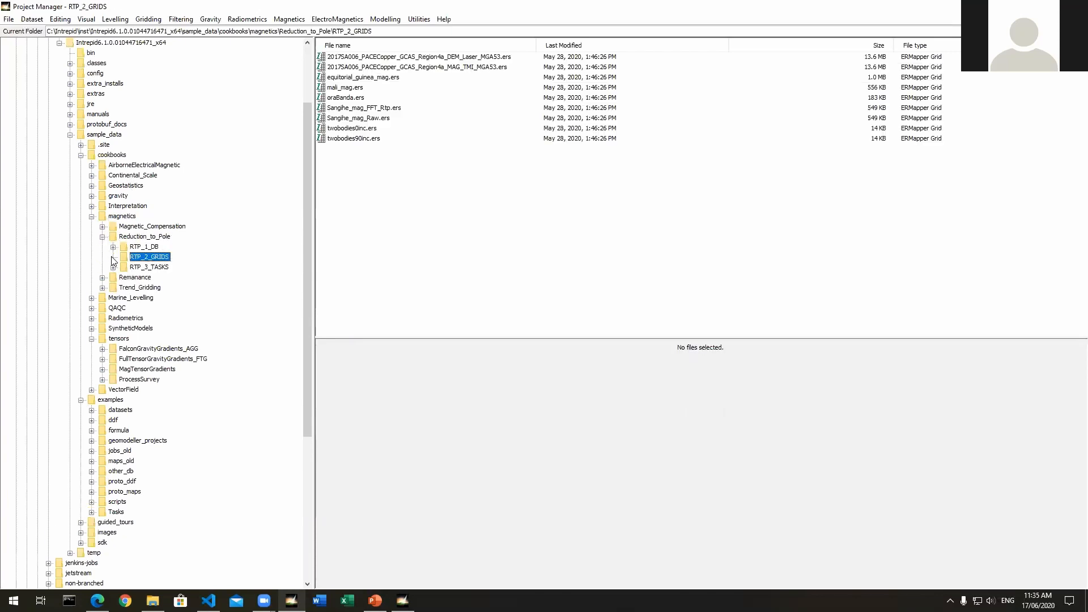
left_click(370, 120)
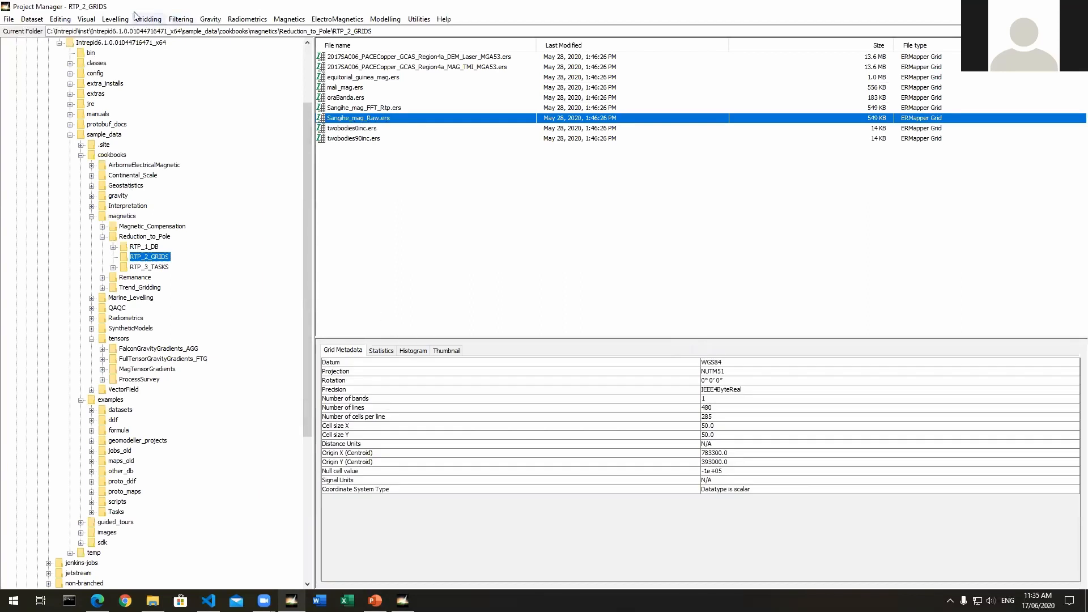
left_click(181, 20)
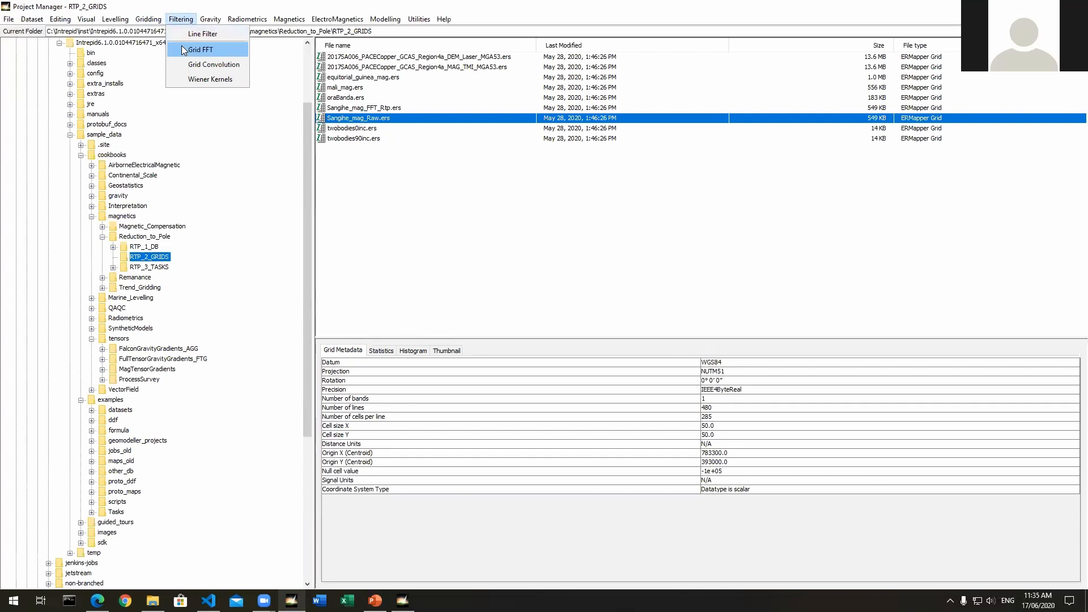
left_click(182, 50)
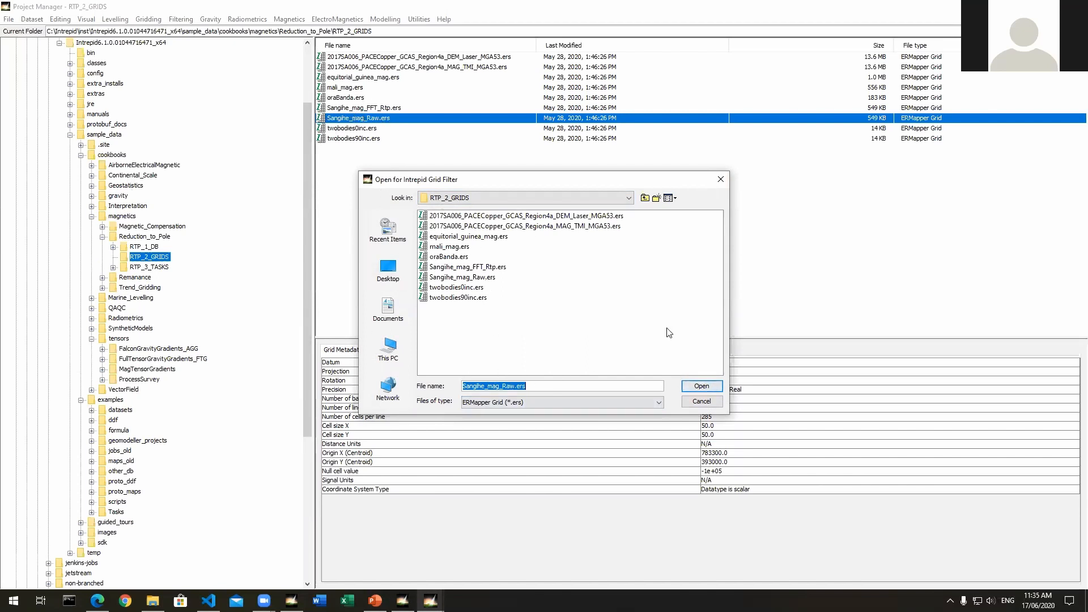
left_click(701, 386)
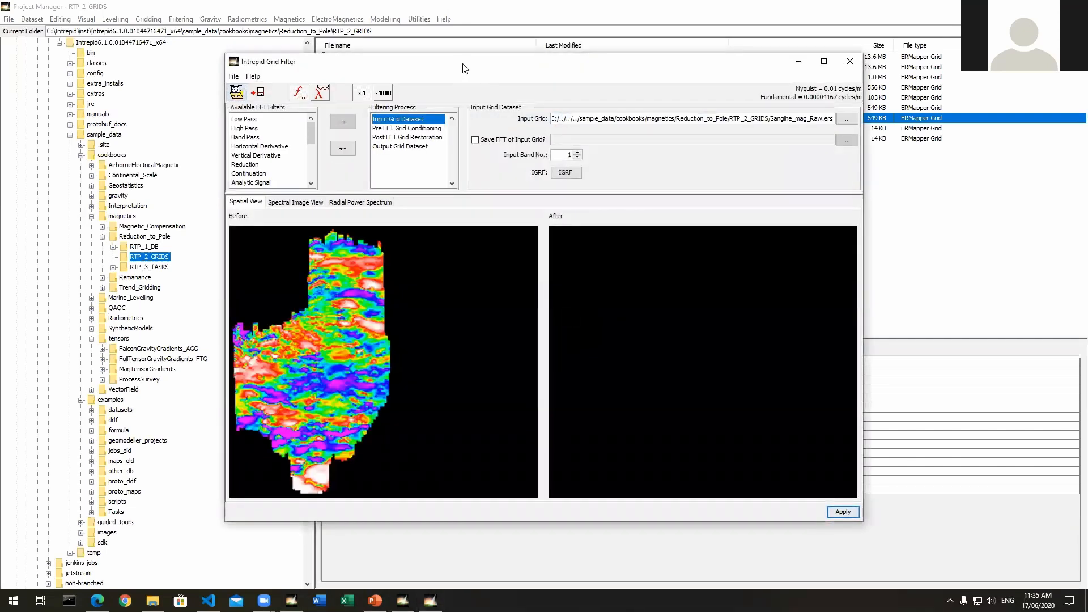
Switch the Grid Filter's frequency display to wavelength in metres and add the Reduction filter to the filtering process
left_click_drag(465, 68, 414, 45)
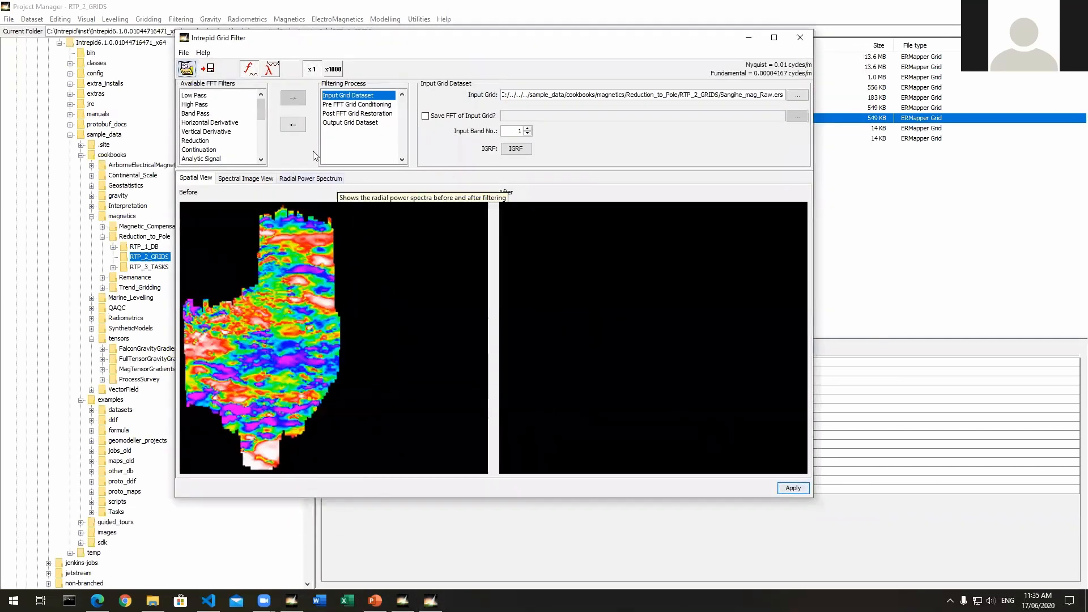
mouse_move(261, 100)
left_mouse_down()
mouse_move(261, 116)
mouse_move(264, 96)
left_mouse_up()
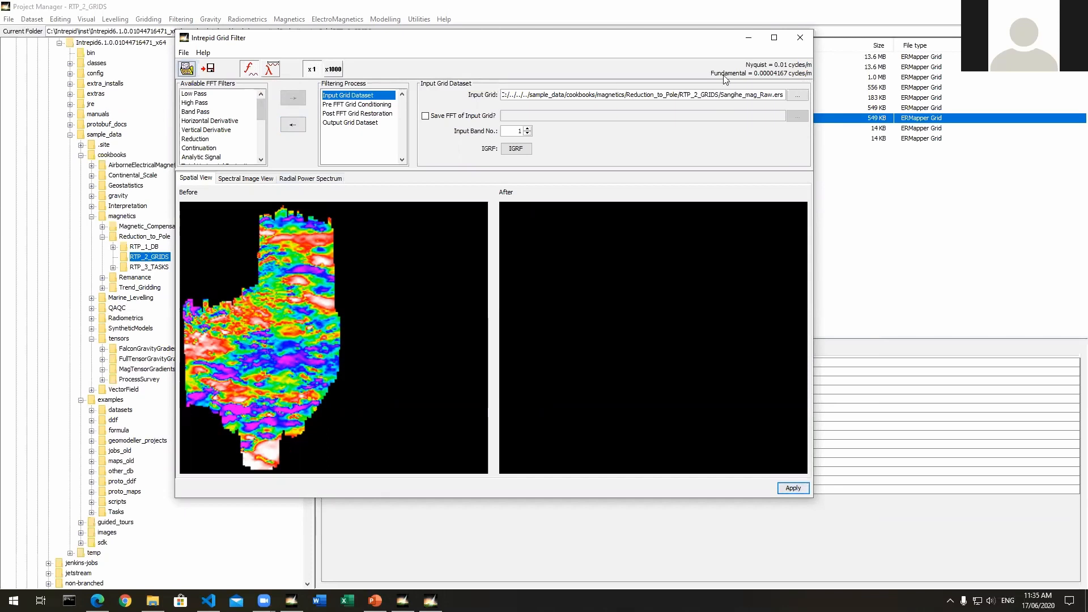
left_click(272, 69)
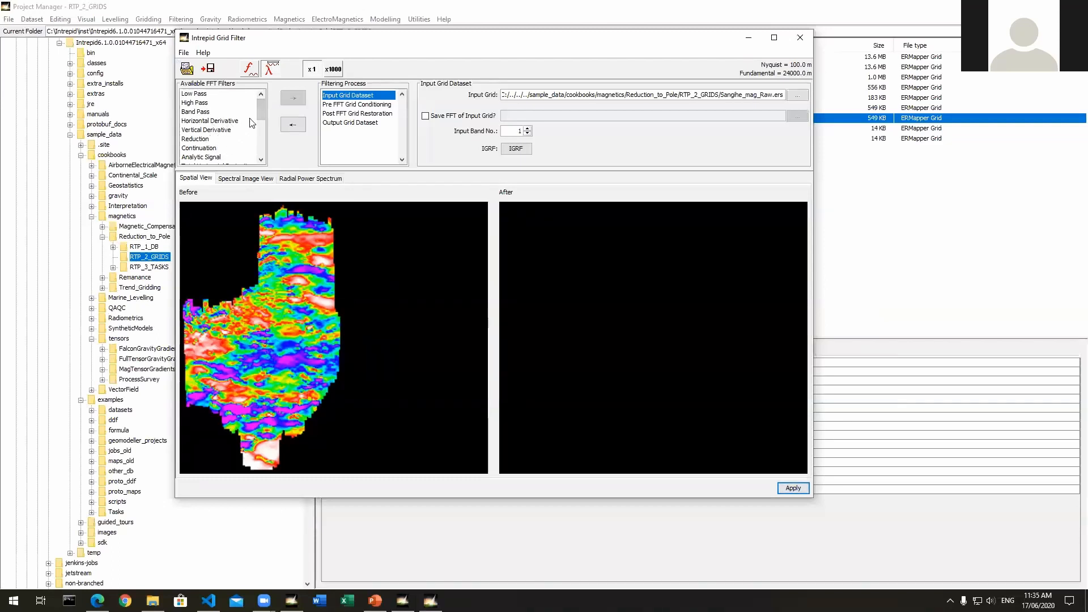
mouse_move(257, 121)
left_mouse_down()
mouse_move(255, 153)
mouse_move(262, 123)
left_mouse_up()
left_click(220, 112)
left_click(291, 99)
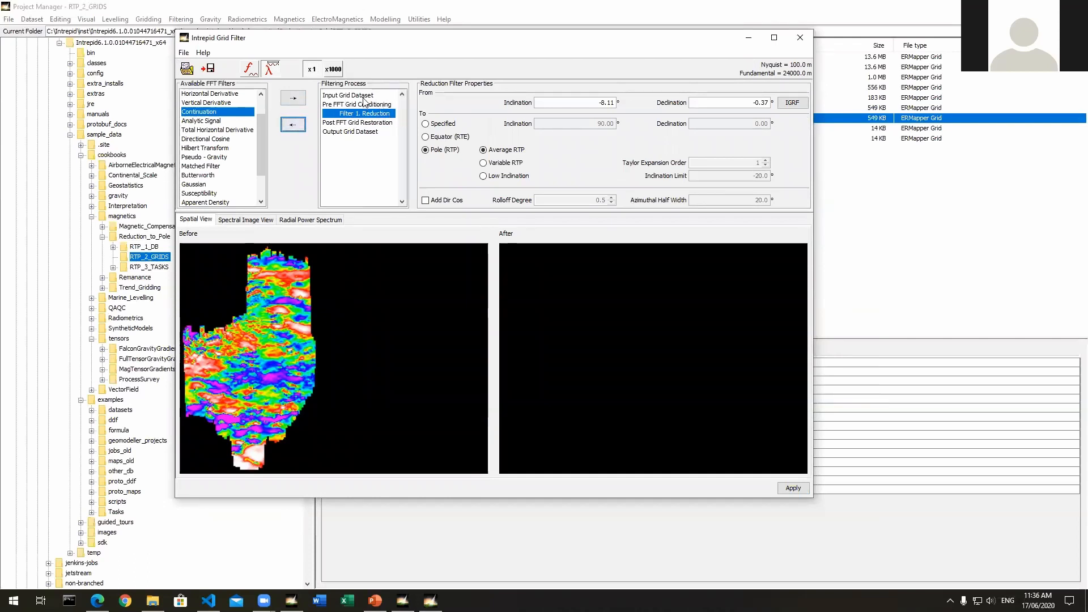
Enable saving the FFT of the input grid, as Sangihe_mag_Raw_FFT.ers in cookbooks\magnetics\Reduction_to_Pole\RTP_2_GRIDS
left_click(366, 96)
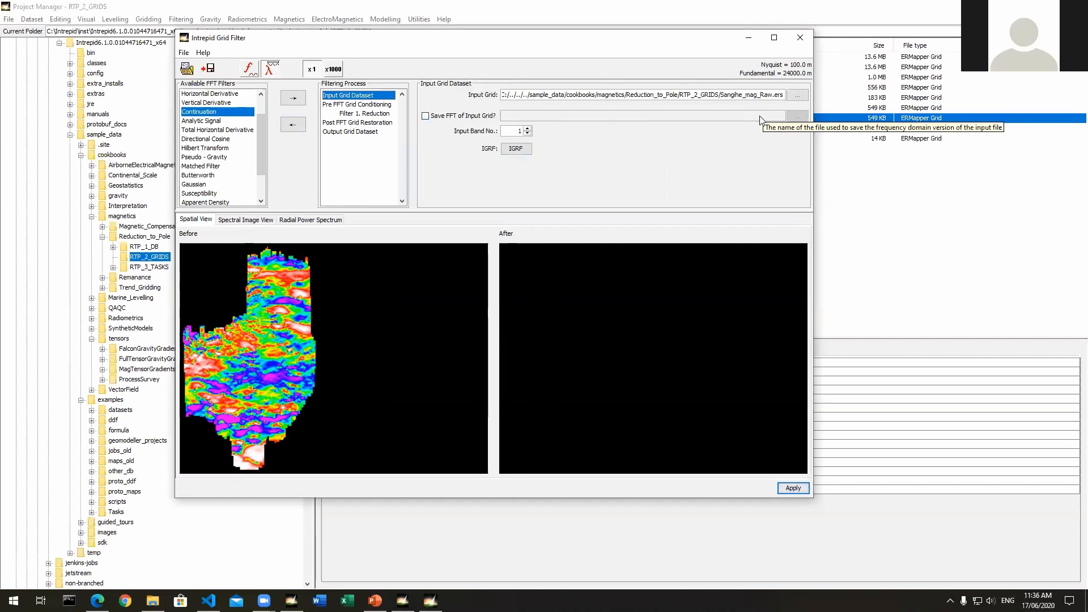
left_click(427, 116)
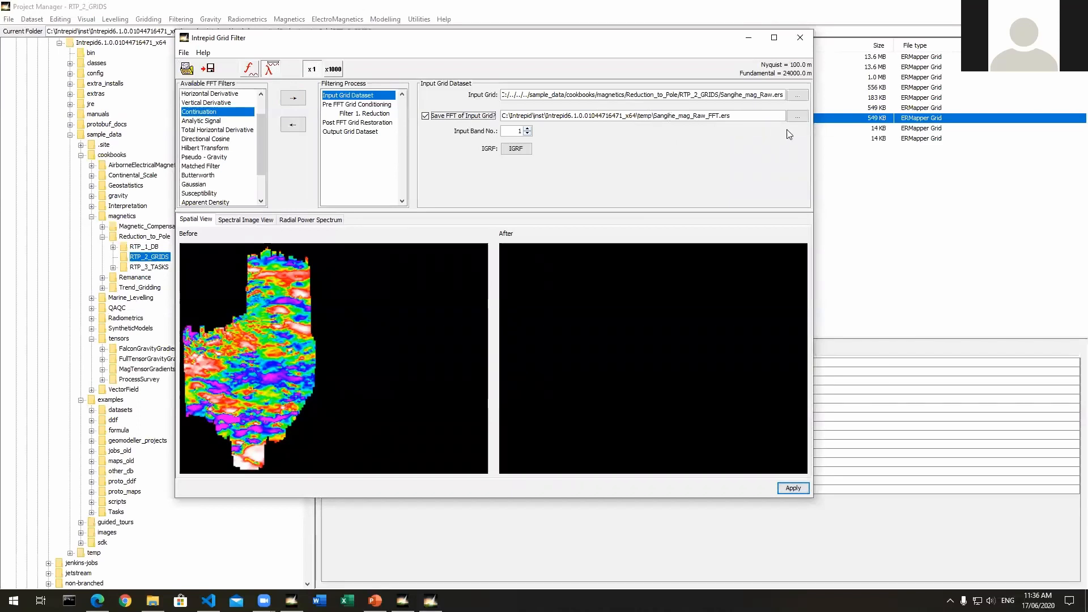
left_click(797, 117)
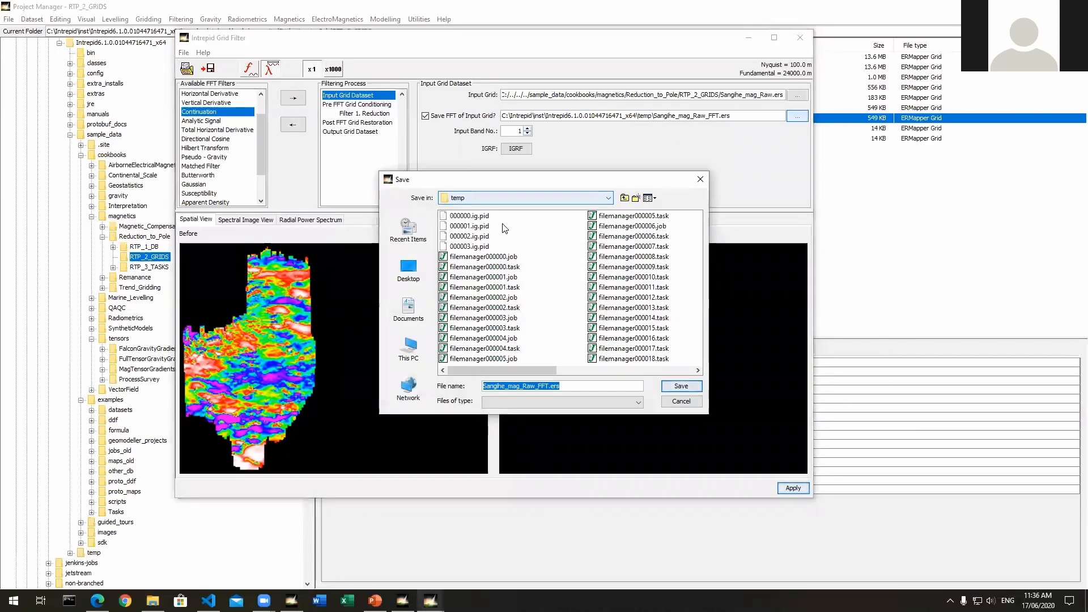
left_click(625, 198)
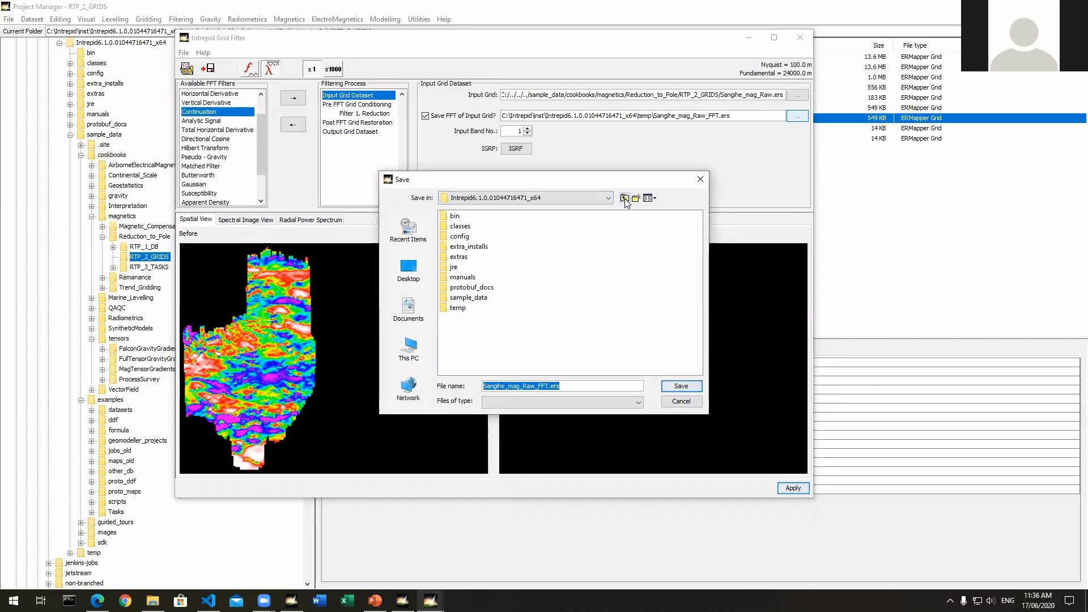
double_click(471, 298)
double_click(471, 247)
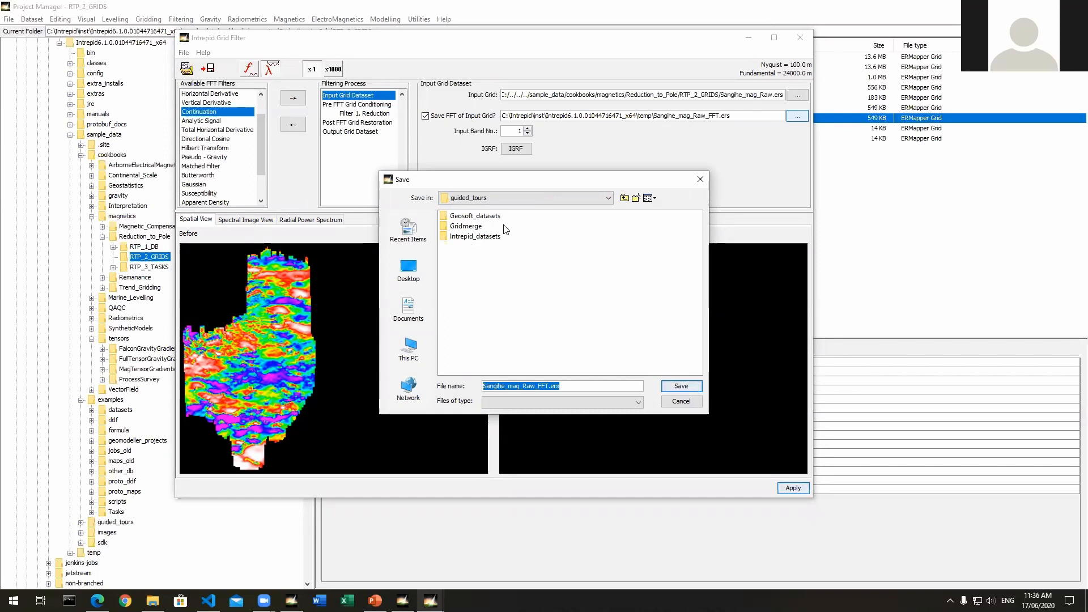
left_click(625, 198)
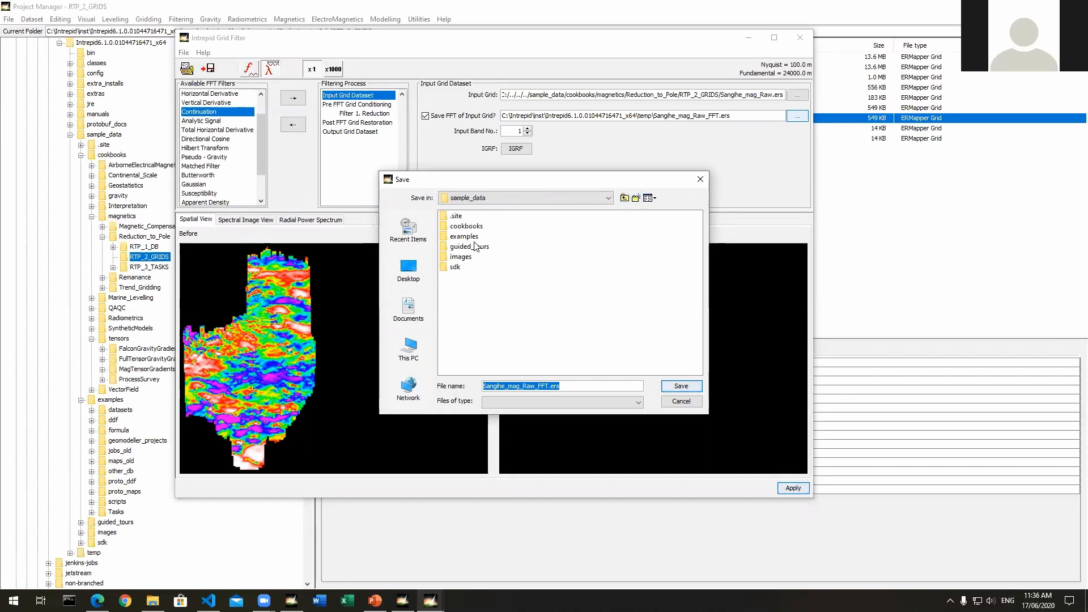
double_click(471, 227)
double_click(466, 267)
left_click(476, 227)
double_click(476, 227)
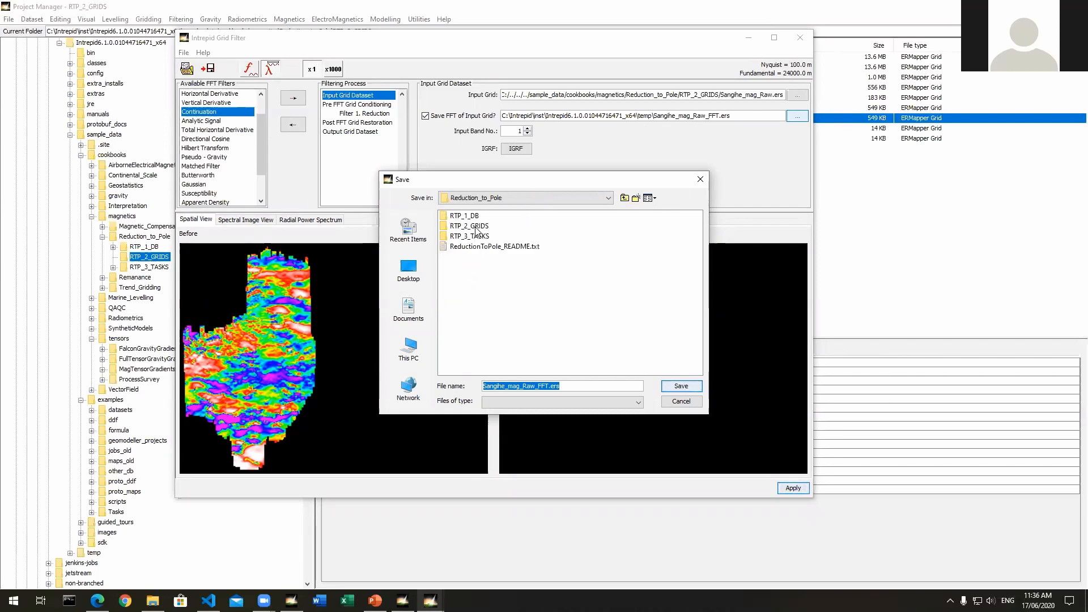
left_click(480, 228)
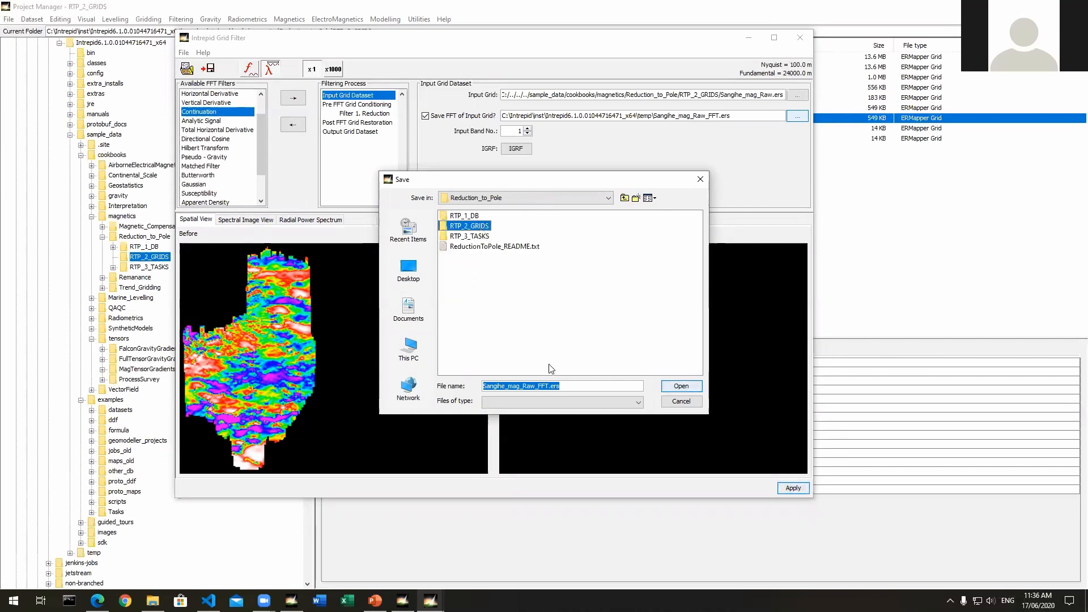
left_click(679, 386)
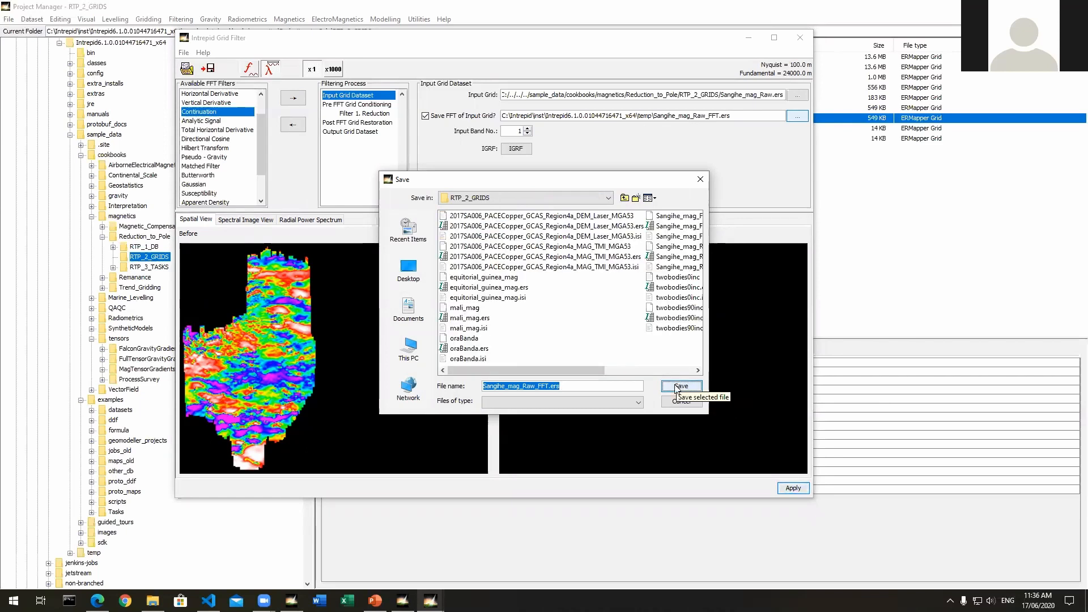
left_click(678, 388)
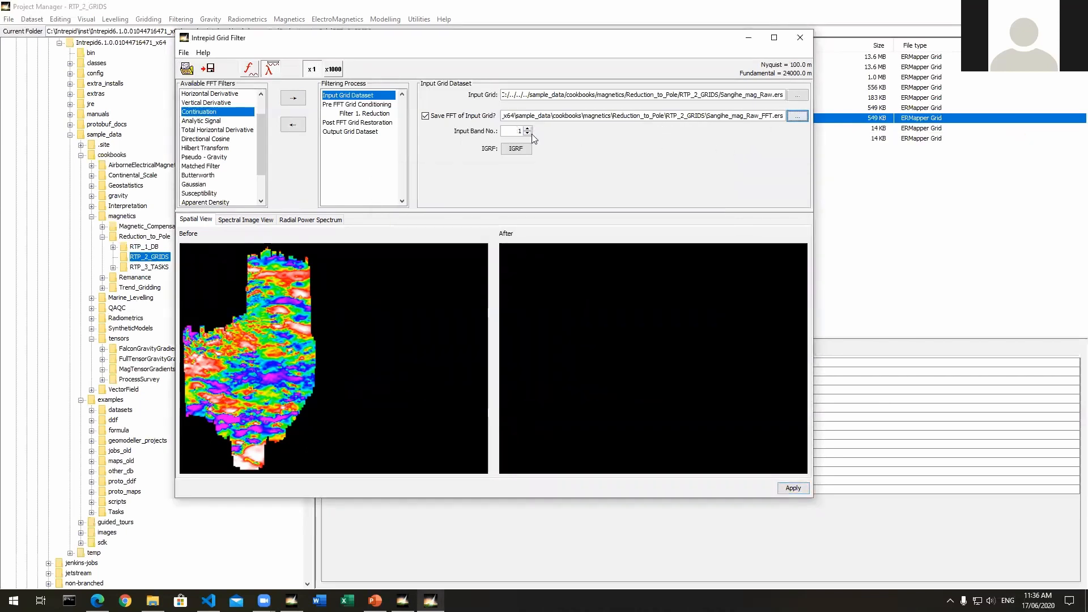
Examine the Pre FFT Grid Conditioning settings and the options for saving intermediate grids and power spectrum reports
left_click(369, 106)
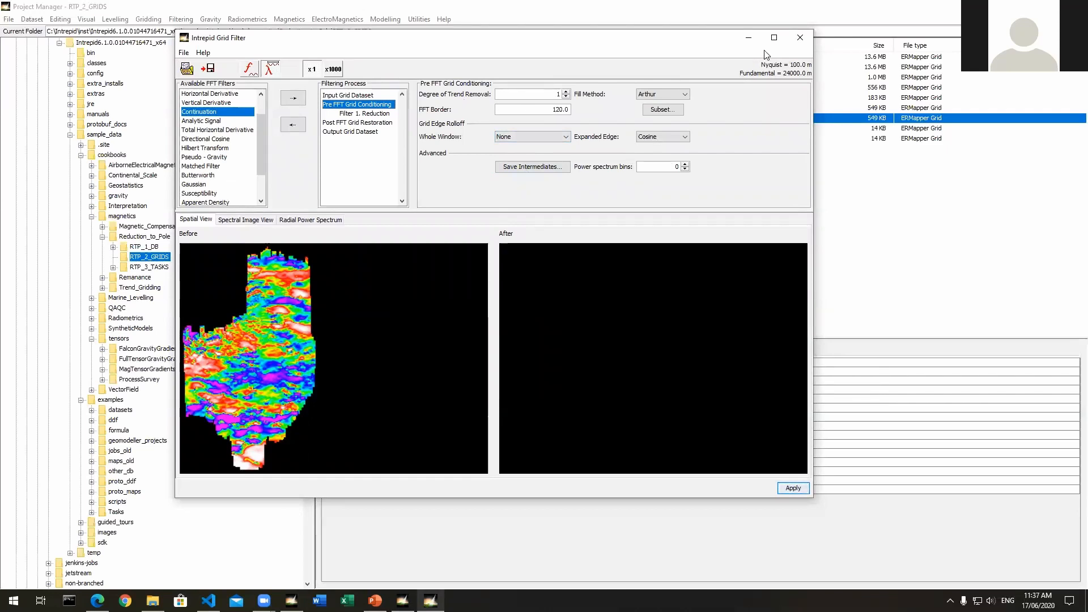
key("Return")
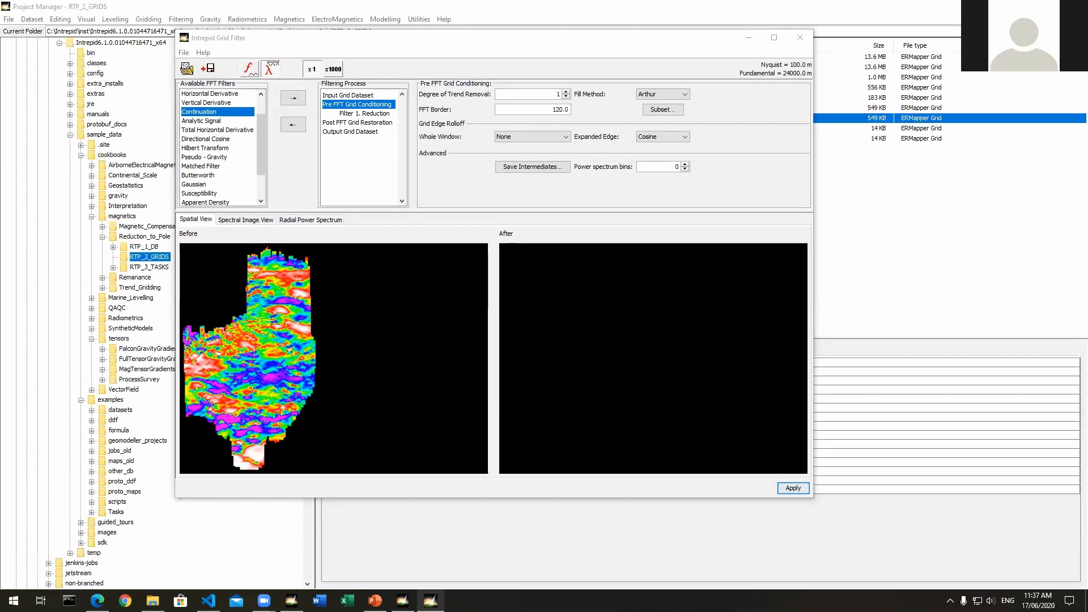
left_click(236, 40)
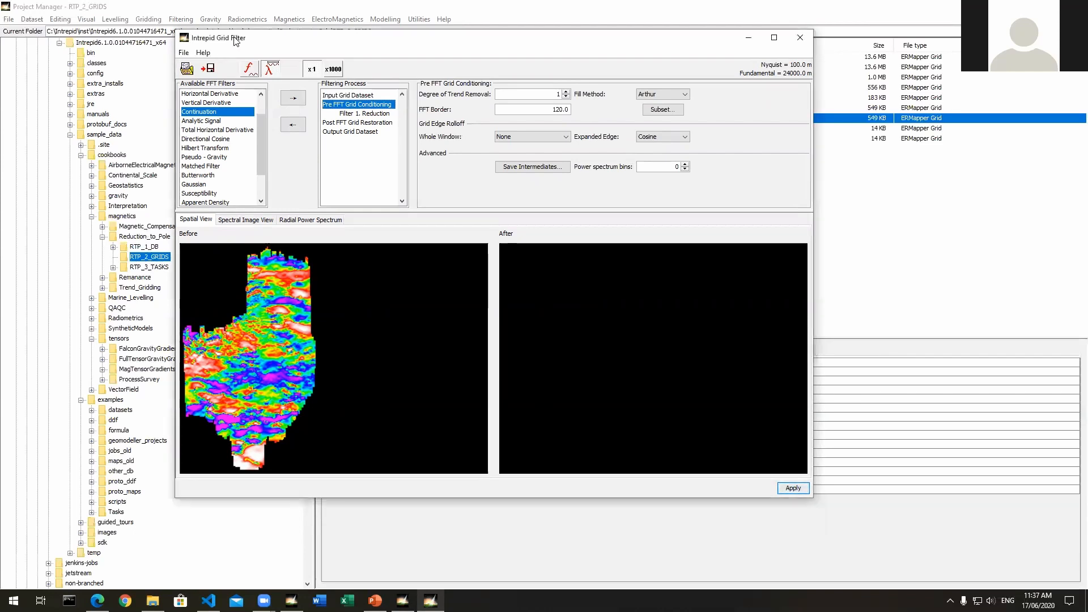
left_click_drag(235, 39, 347, 66)
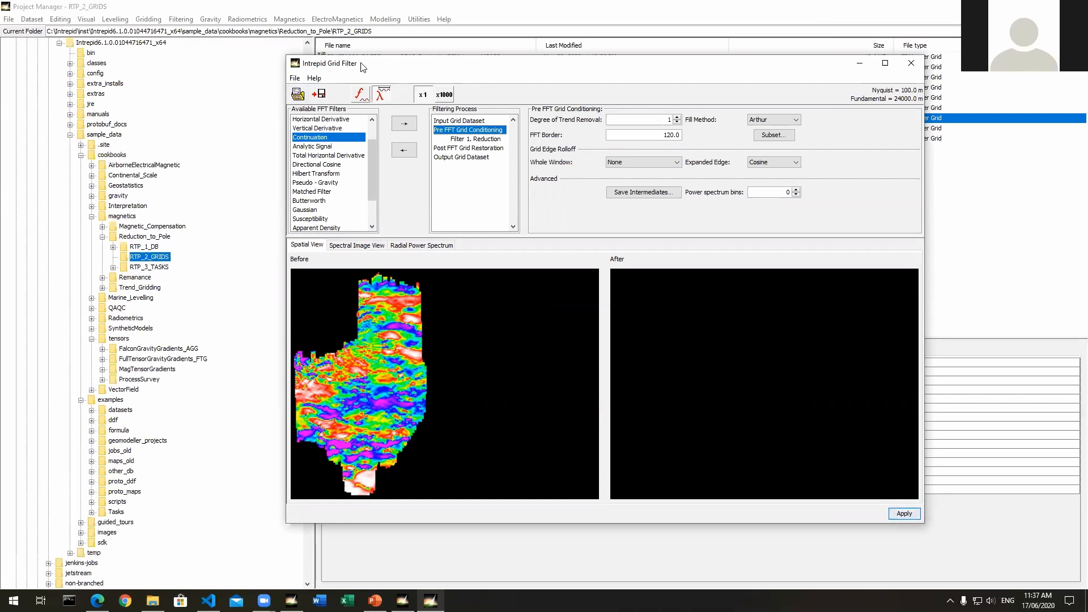
left_click_drag(361, 67, 374, 71)
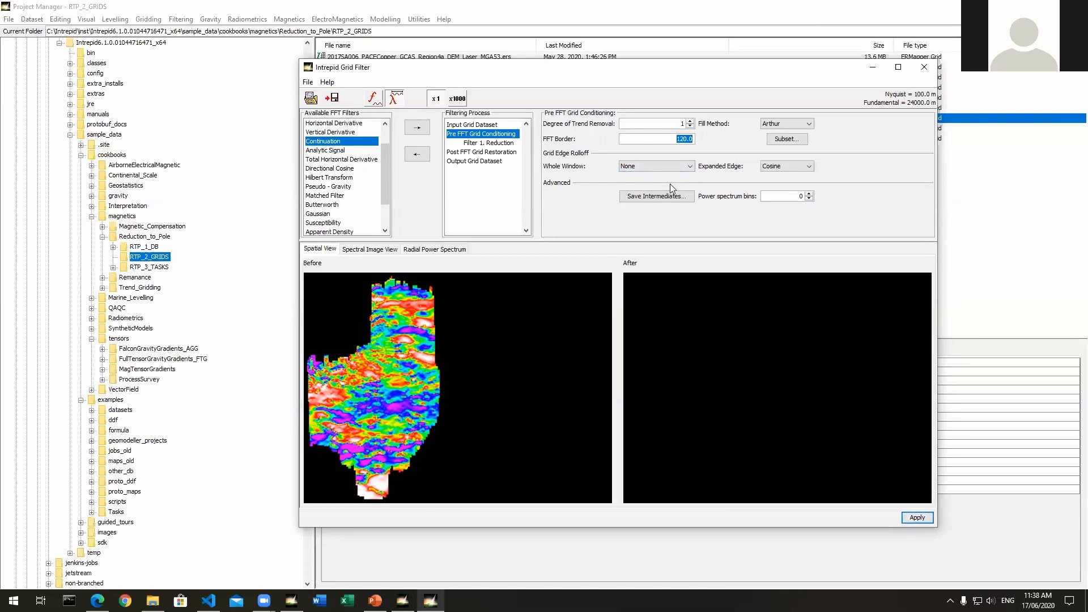
left_click(660, 197)
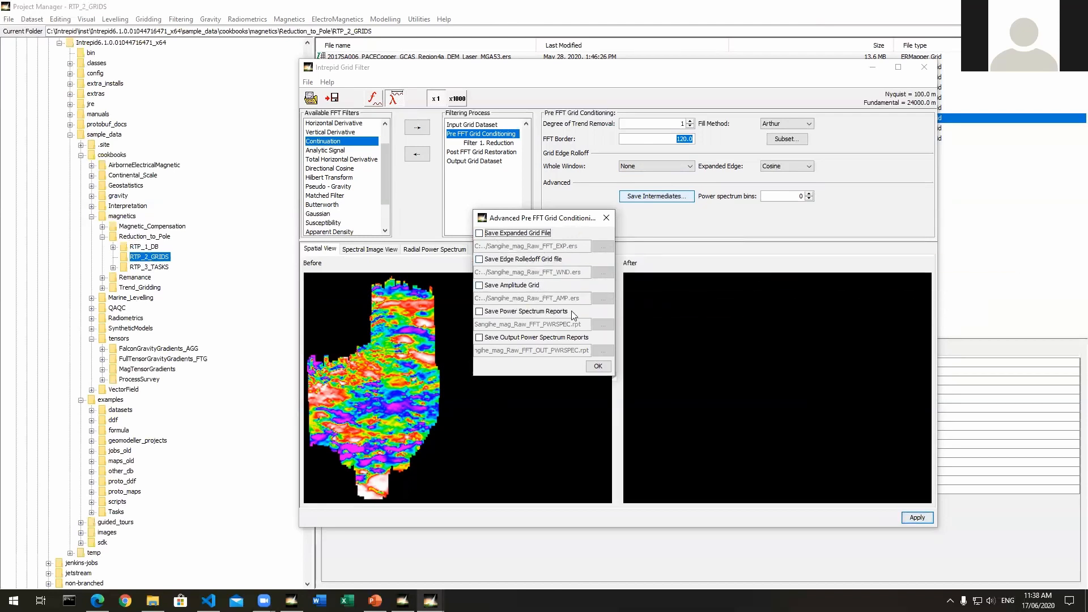
left_click(606, 218)
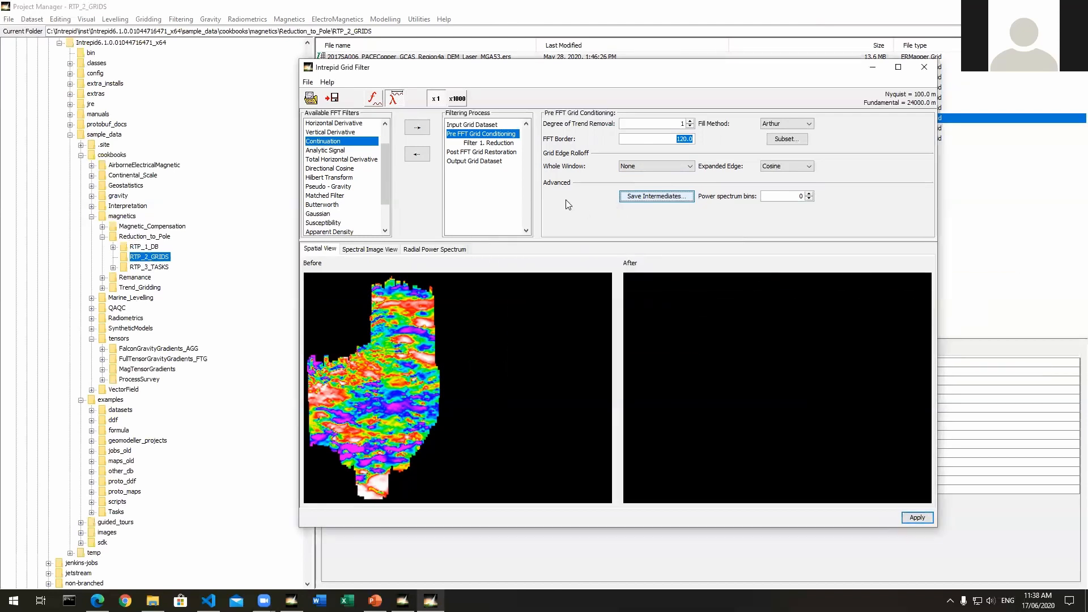
Check the Reduction filter's IGRF calculator without applying it, and set the reduction to pole method to Low Inclination
left_click(489, 143)
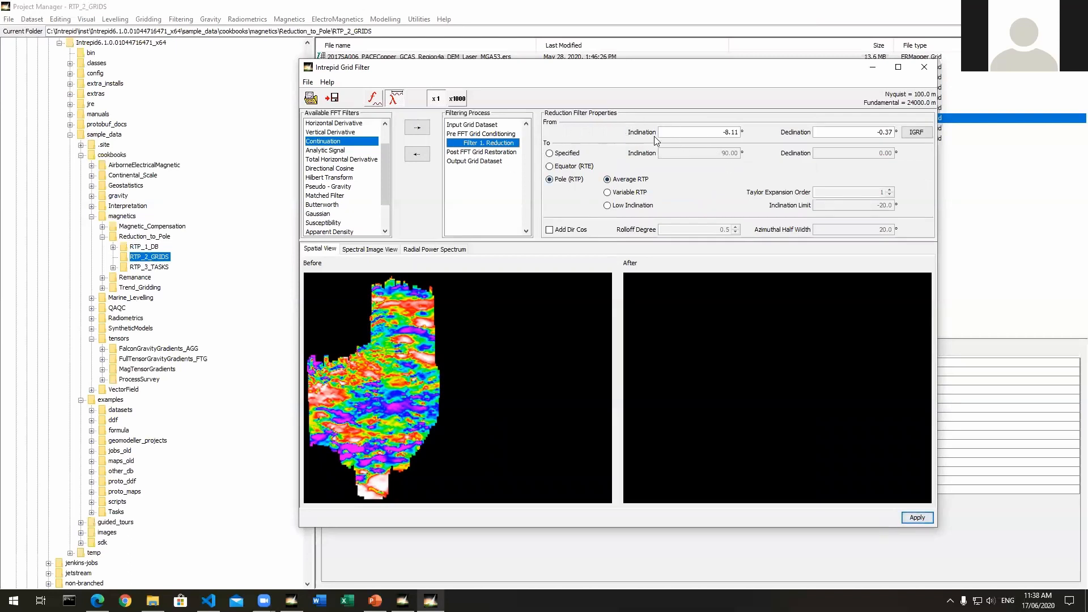
left_click(915, 133)
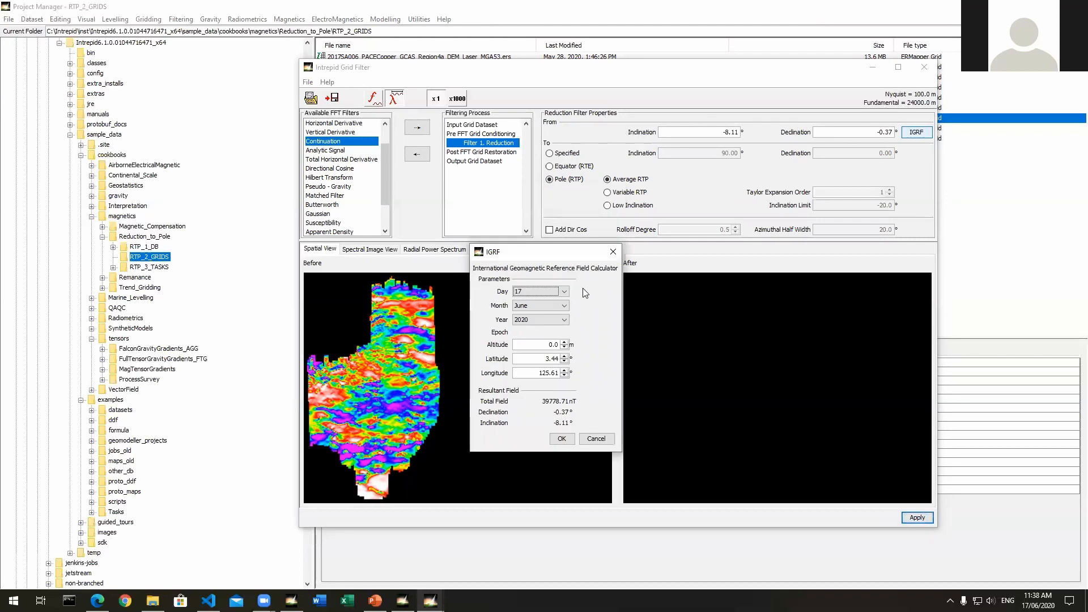
left_click(592, 444)
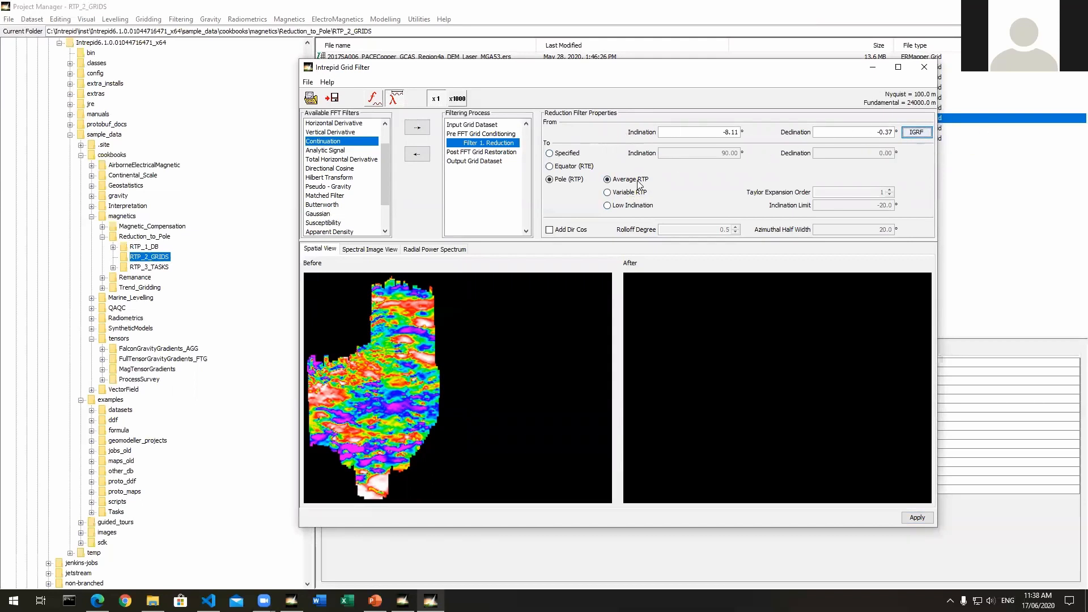
left_click(609, 206)
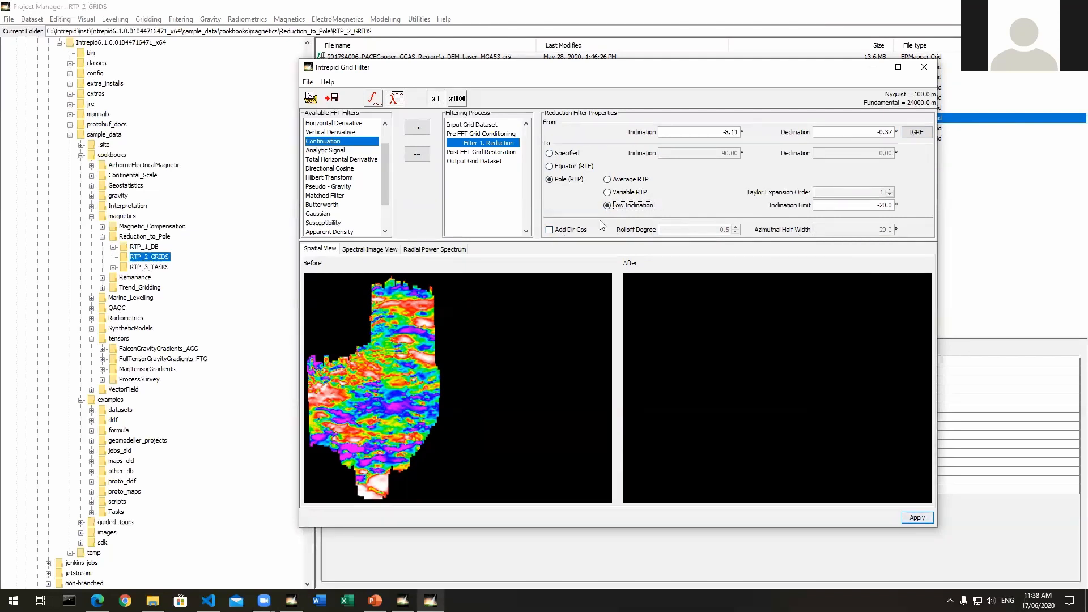
Review the Post FFT Grid Restoration options and the Output Grid Dataset's file and data format settings
left_click(498, 153)
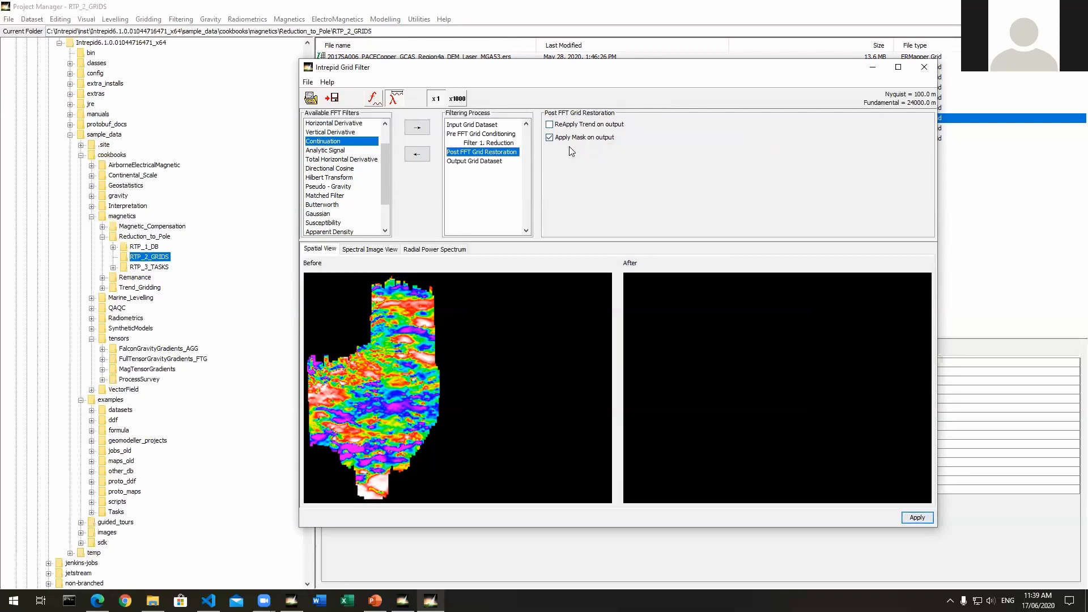
left_click(491, 162)
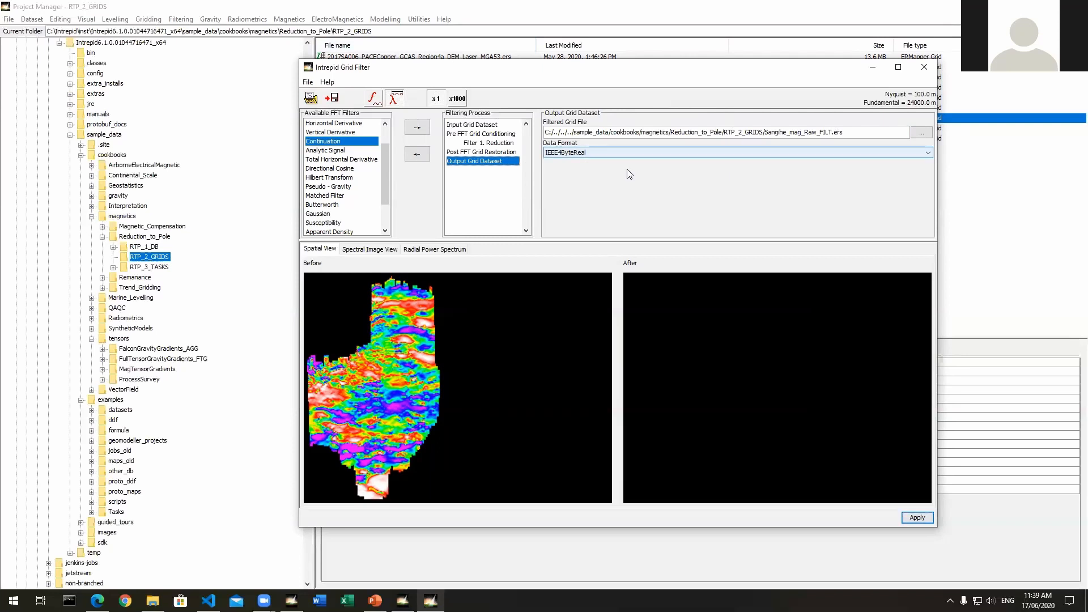
Run the low-inclination reduction to pole on the Sangihe grid and review the spectral images and radial power spectrum
left_click(915, 518)
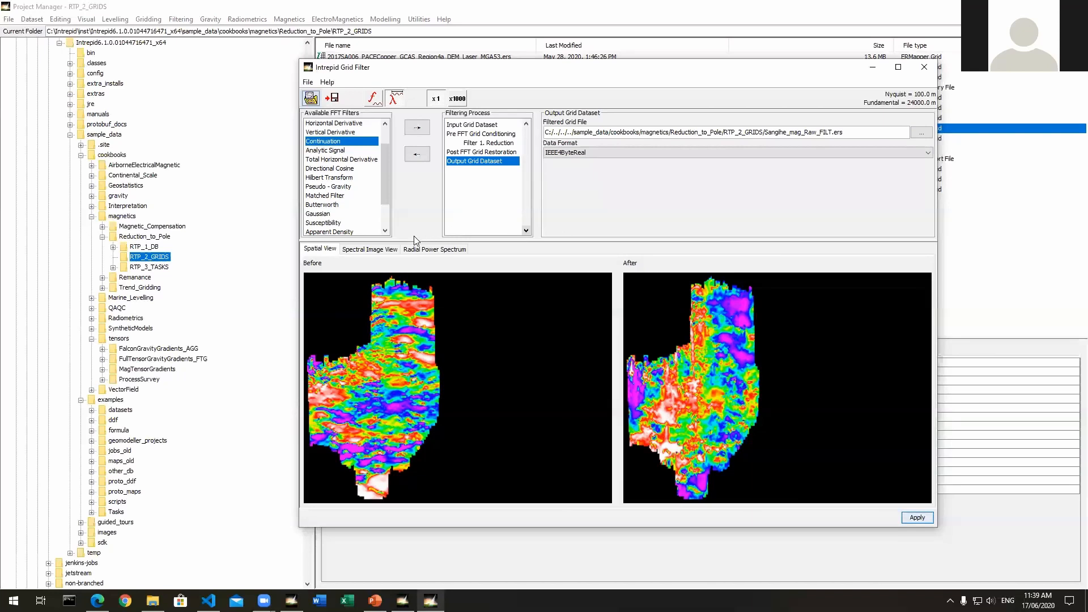
left_click(361, 251)
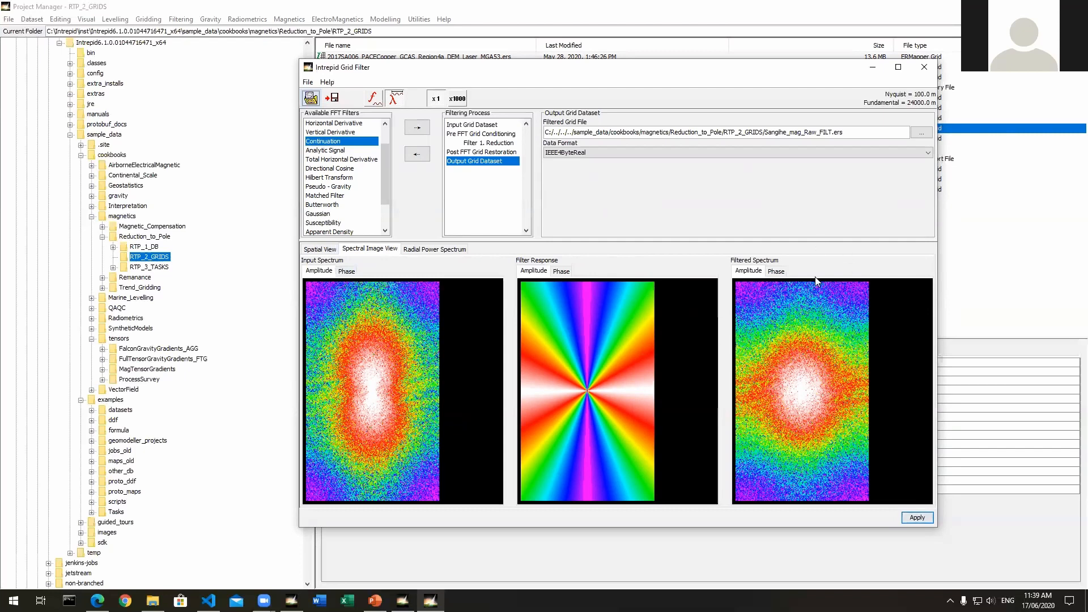
left_click(432, 249)
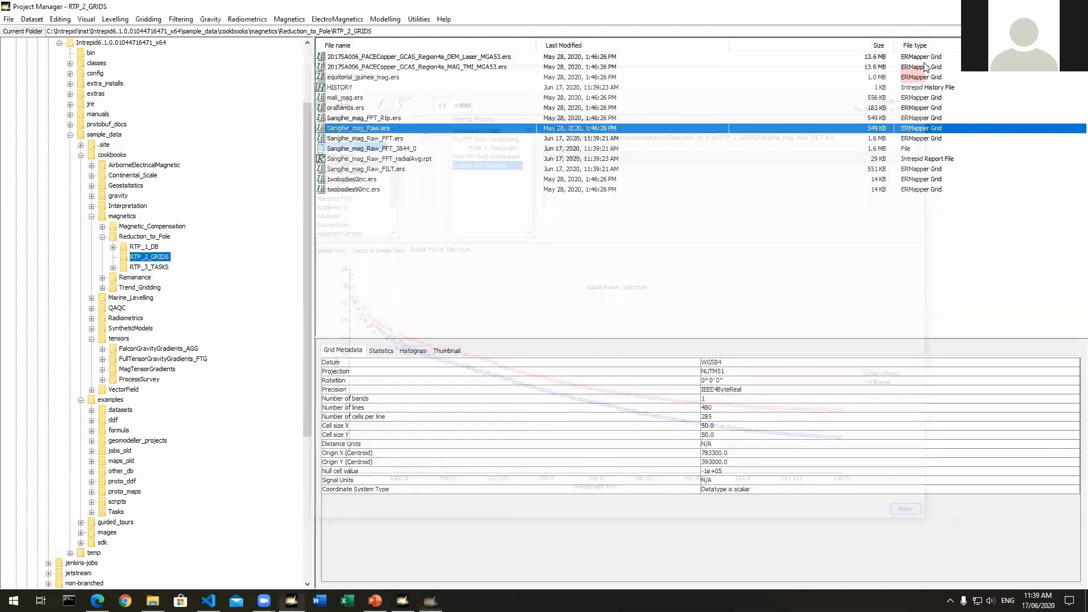
Close the Grid Filter and Line Filter tools
left_click(927, 63)
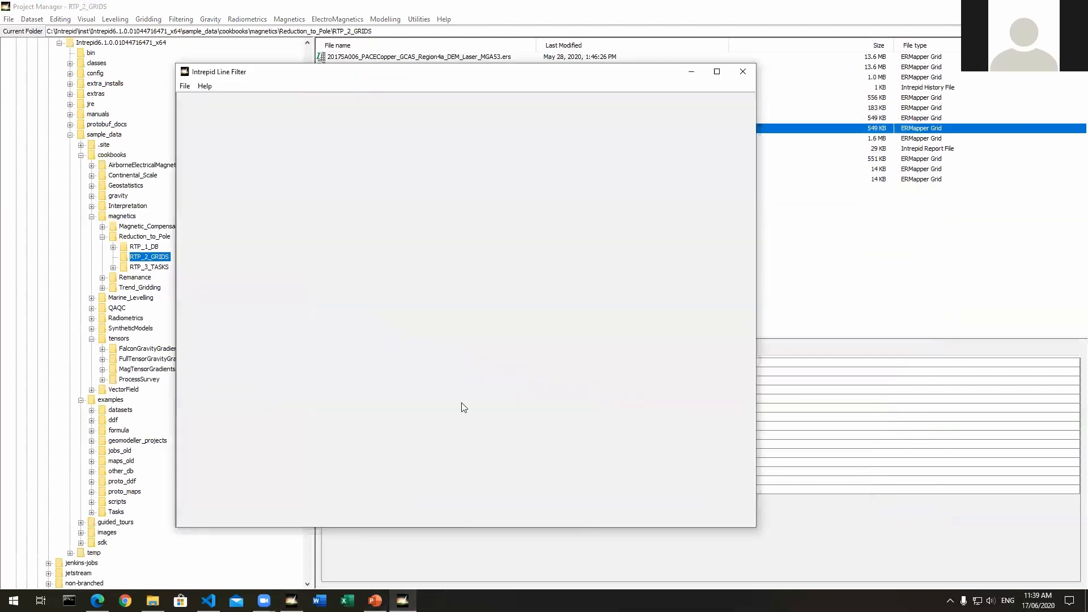
left_click(745, 70)
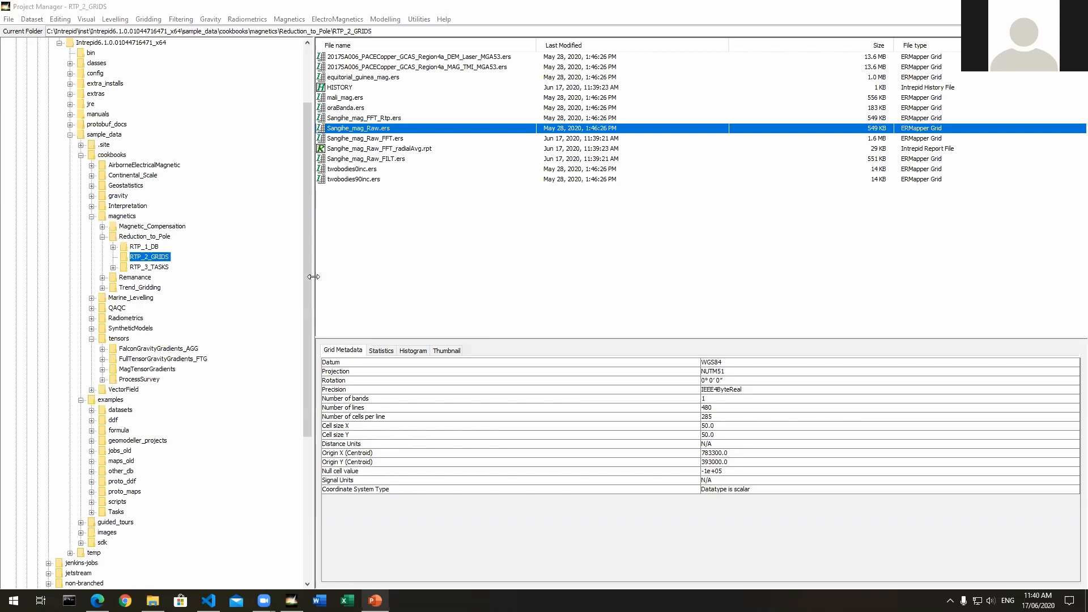
mouse_move(306, 279)
left_mouse_down()
mouse_move(308, 249)
mouse_move(308, 263)
left_mouse_up()
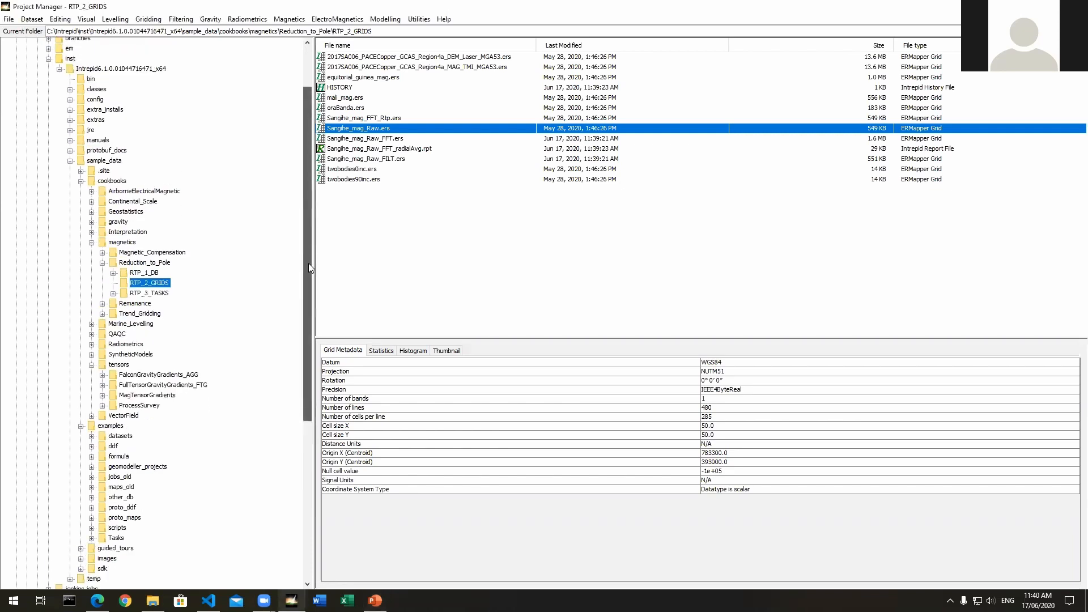
Switch to the PowerPoint slide show in full-slide display and advance to the General Filters: Bandpass slide
key("alt+Tab")
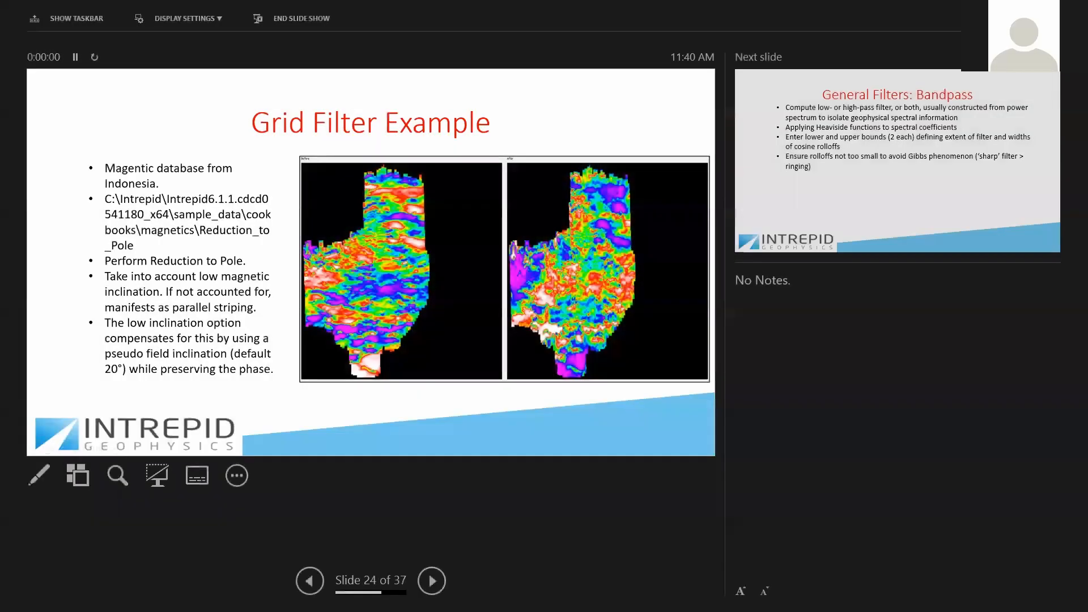
left_click(189, 20)
left_click(198, 39)
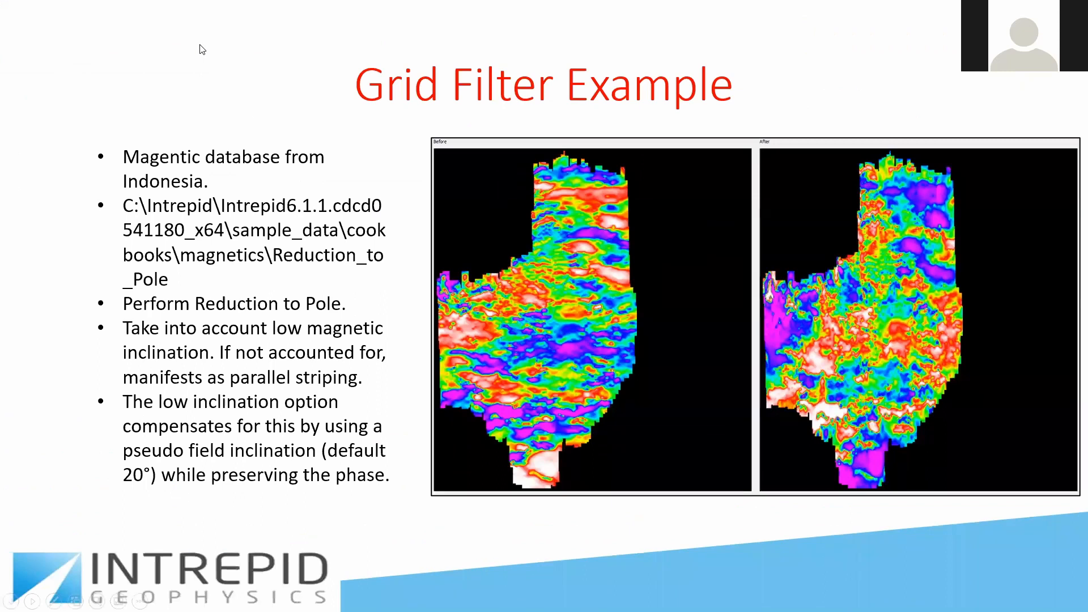
key("Right")
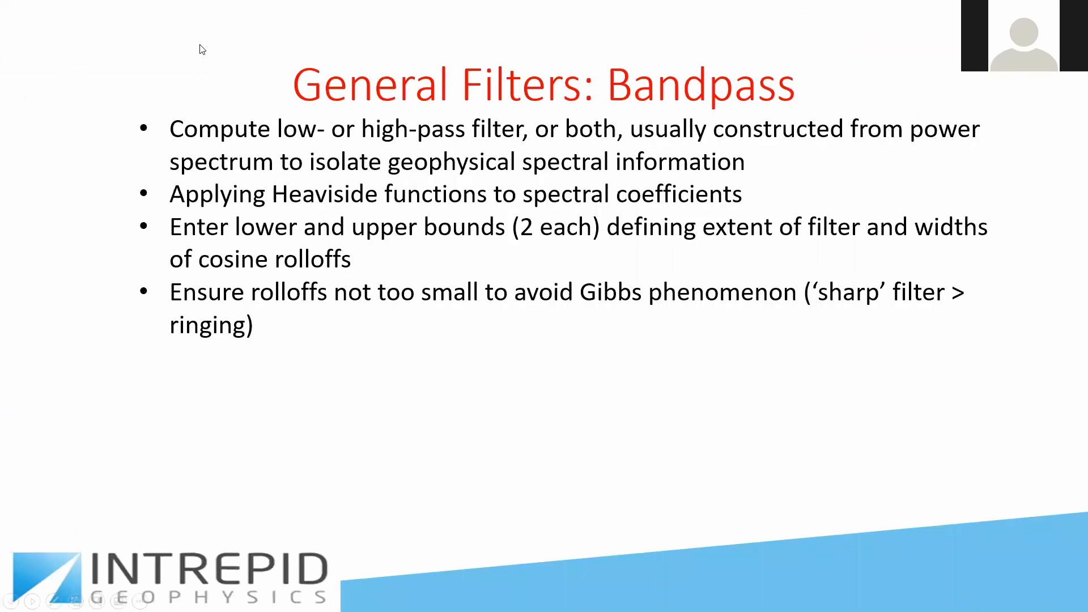
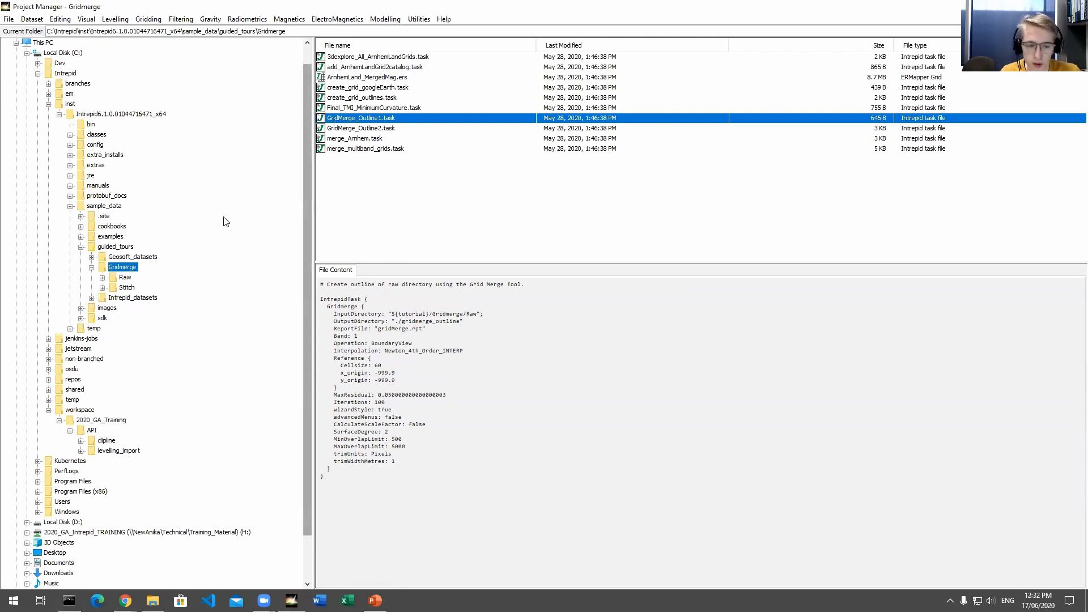
Browse to the guided_tours\Gridmerge\Raw folder in Project Manager and launch the Gridmerge tool
left_click(125, 277)
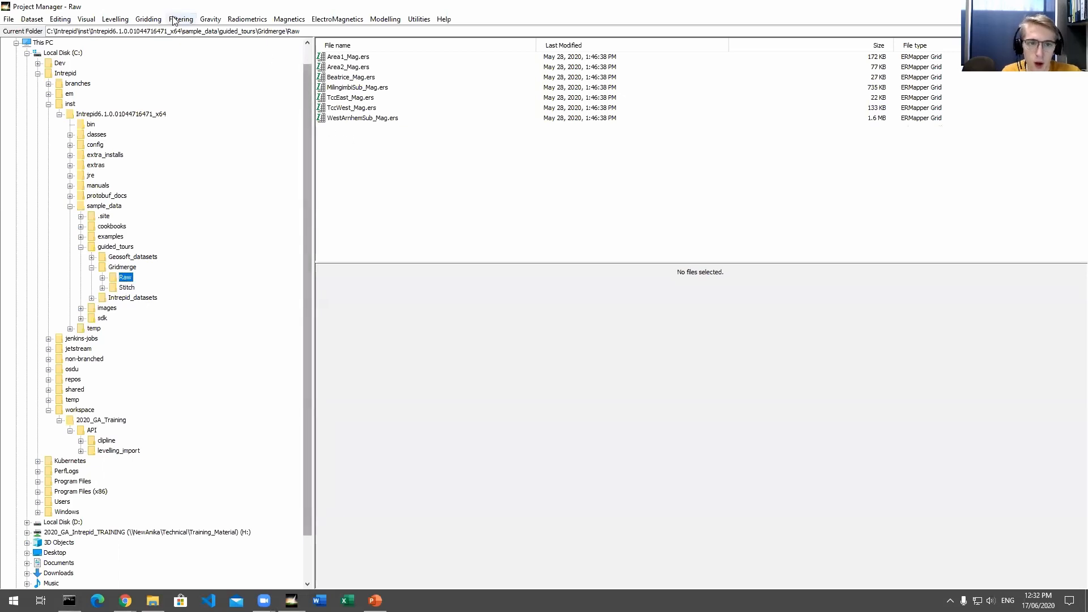
left_click(149, 19)
left_click(152, 49)
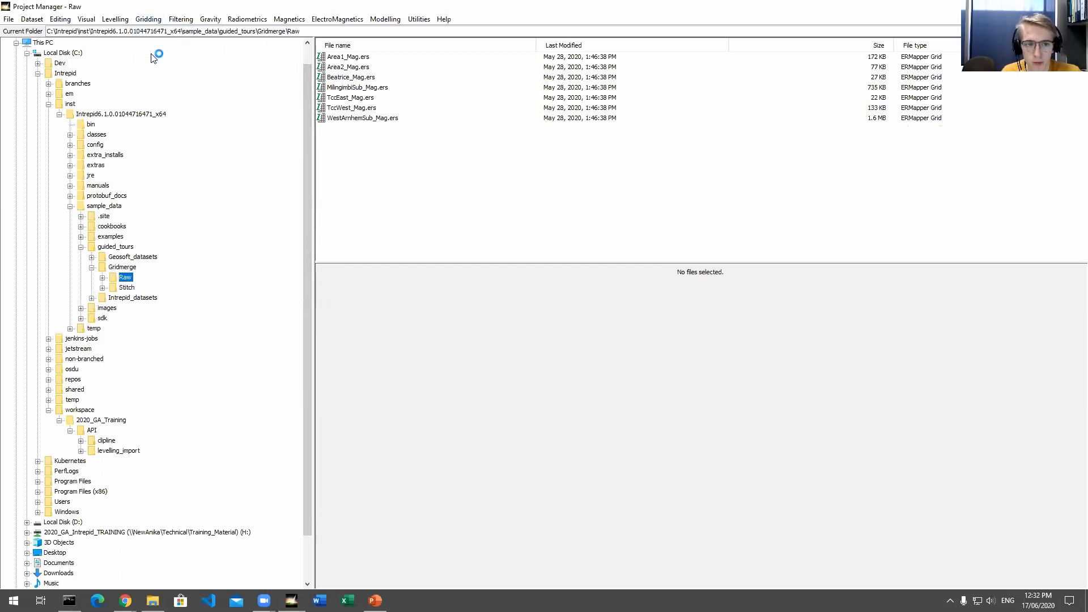
left_click_drag(217, 132, 413, 146)
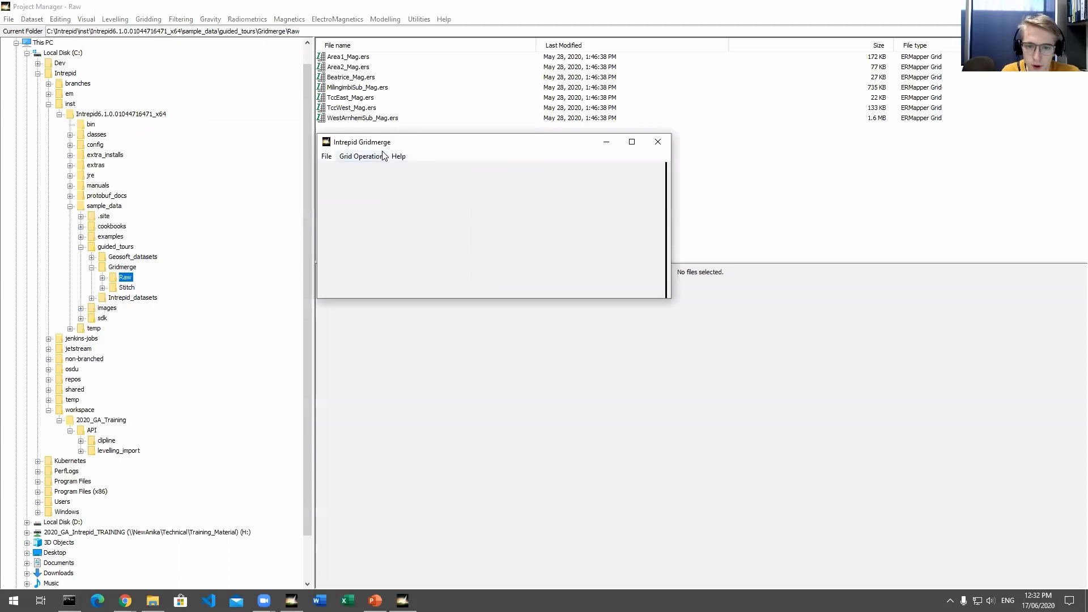
Start Prepare Boundary View of Grids with Raw as the only input directory, choosing Area2_Mag.ers to identify it
left_click(371, 157)
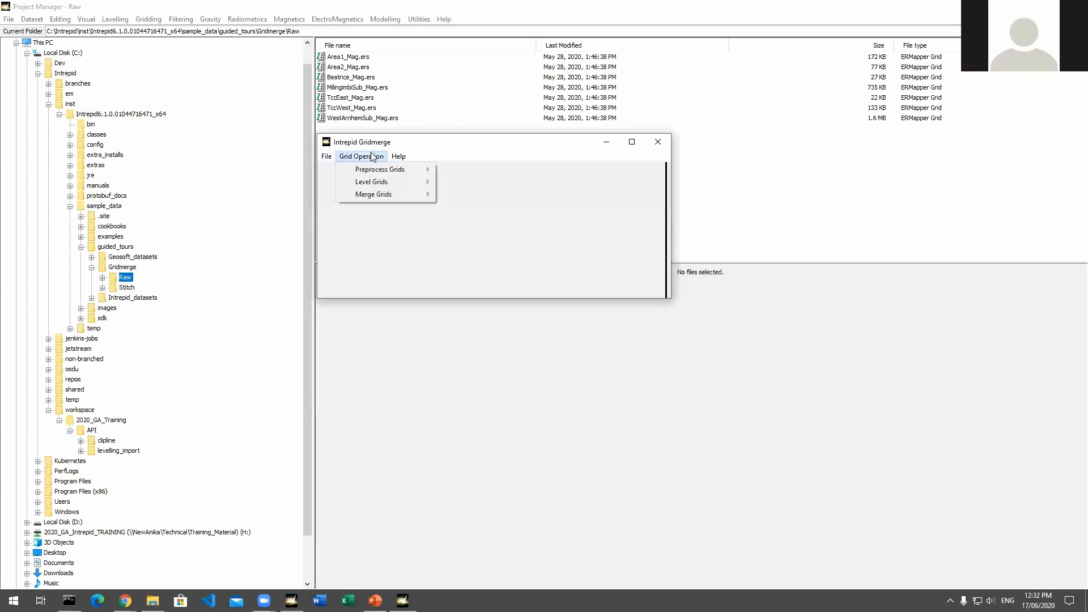
mouse_move(369, 169)
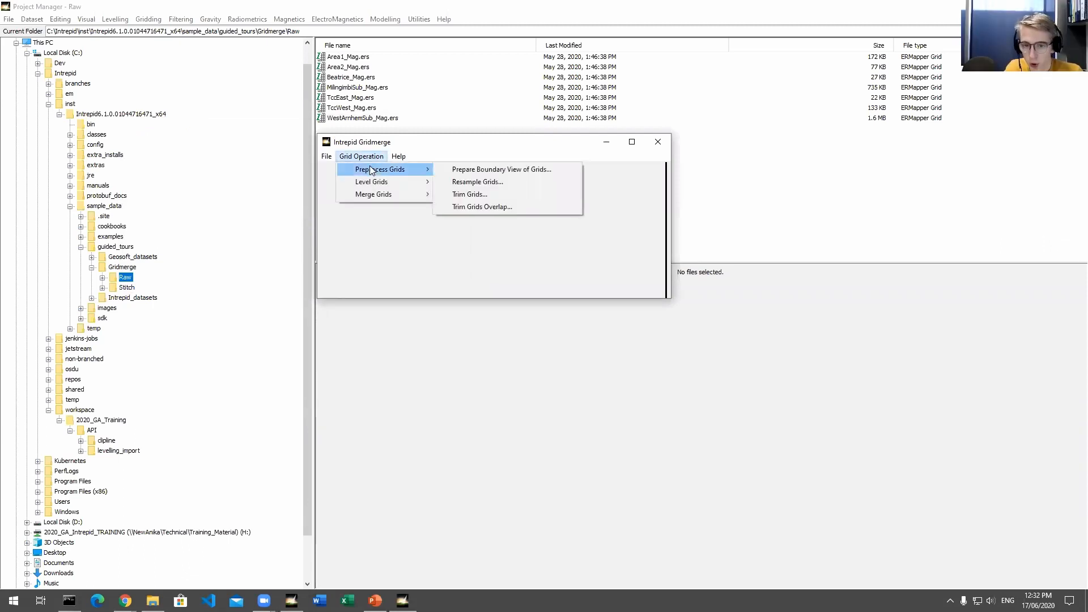
left_click(453, 173)
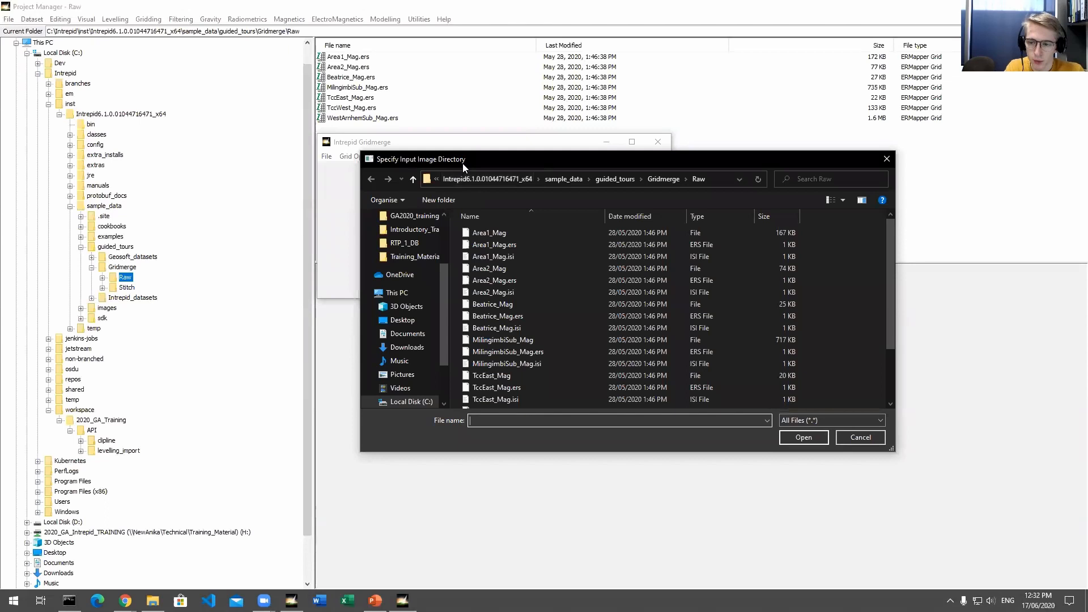
left_click_drag(452, 161, 411, 163)
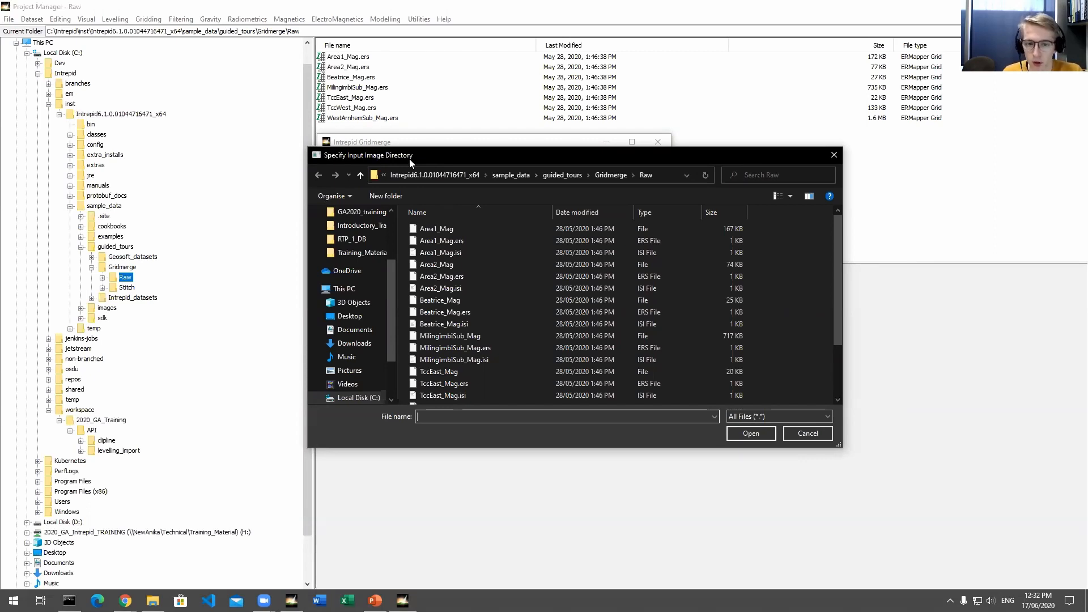
left_click_drag(411, 159, 392, 167)
left_click(421, 285)
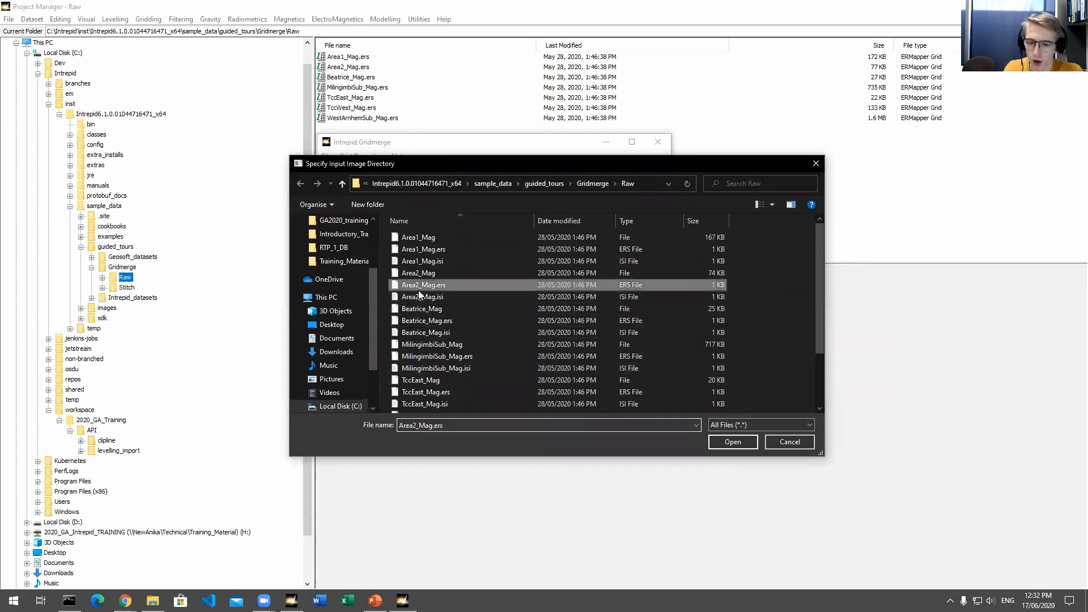
left_click(733, 442)
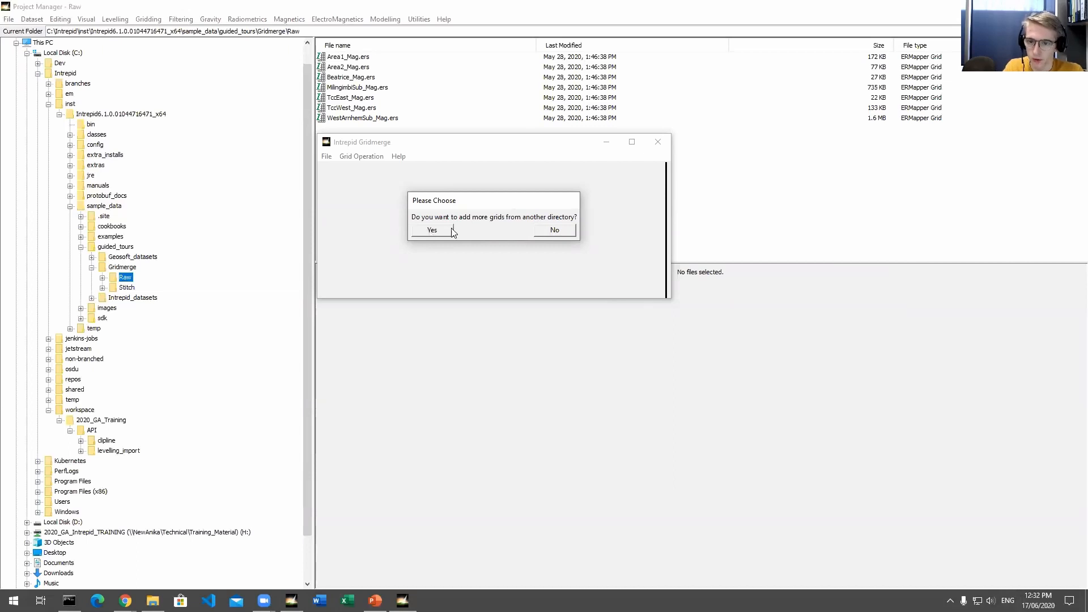
left_click(557, 232)
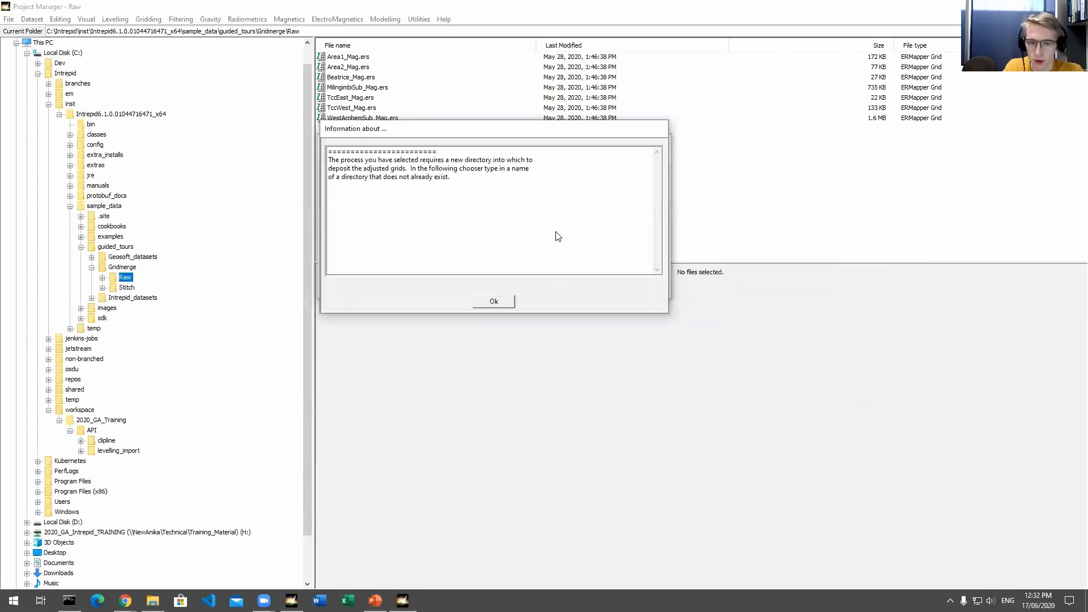
Specify a new output directory named gridmerge_outline inside the Gridmerge folder
left_click(510, 302)
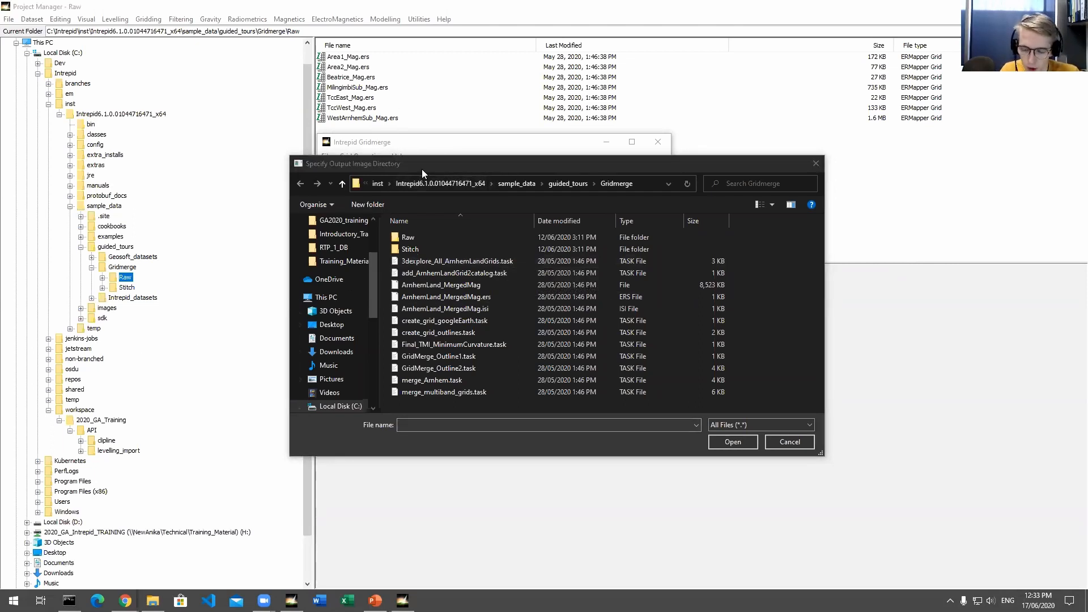
left_click_drag(422, 169, 378, 158)
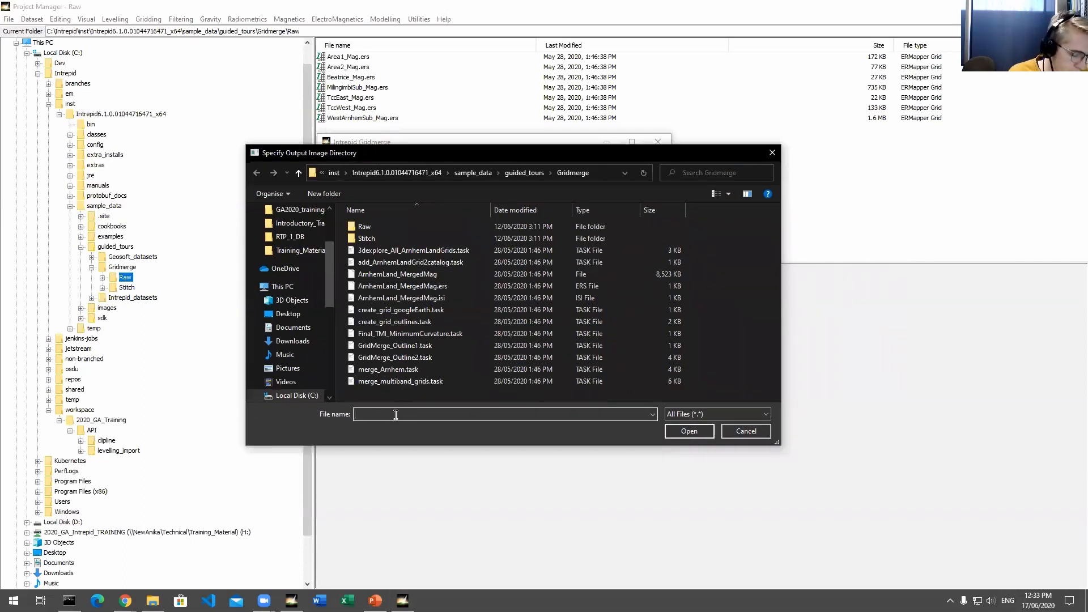
type("grid")
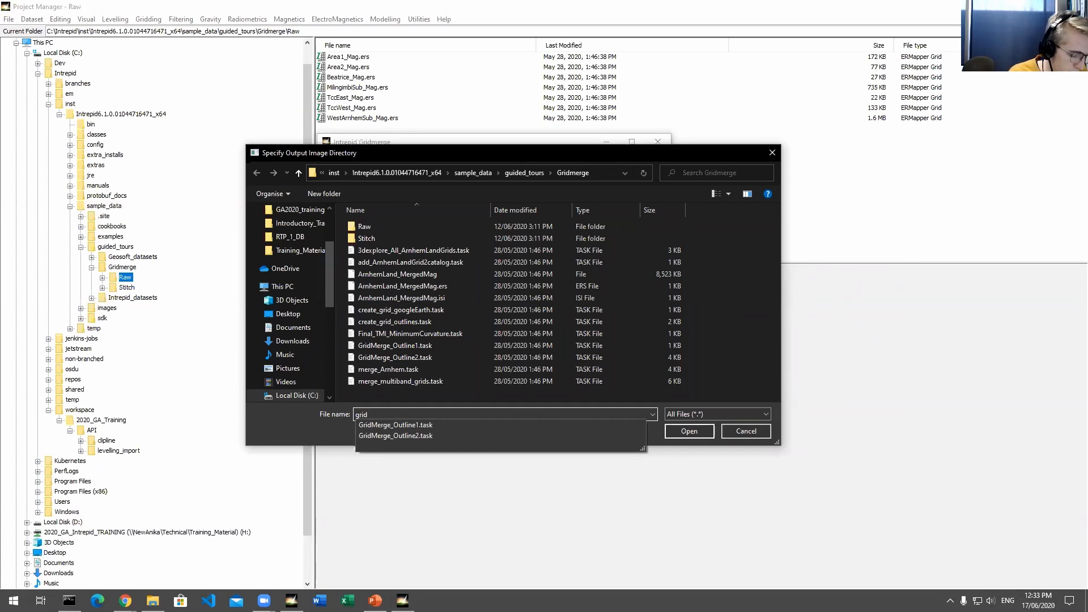
type("merge")
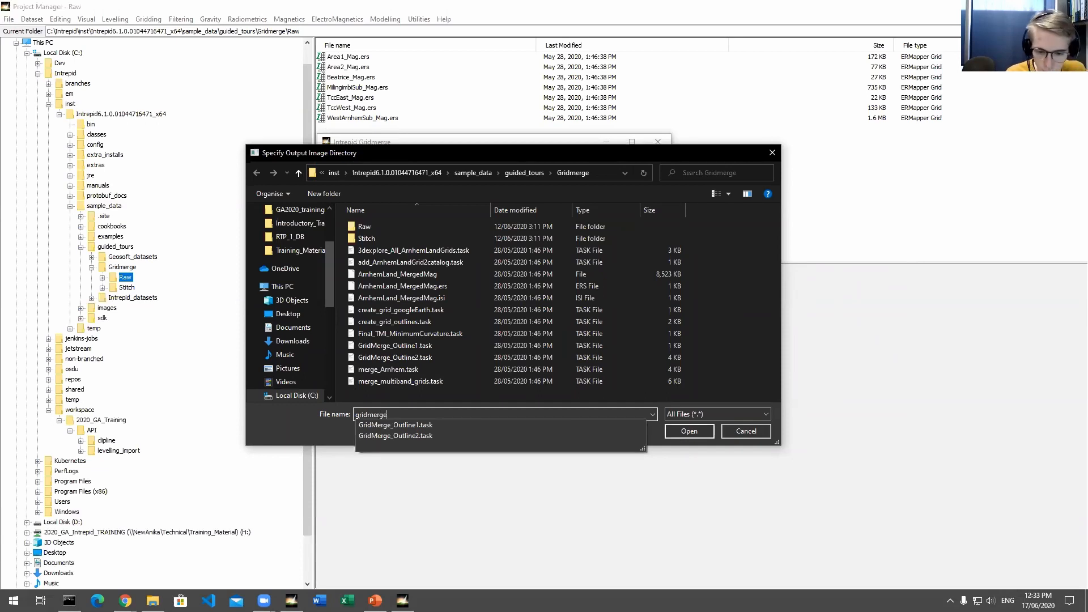
type("_")
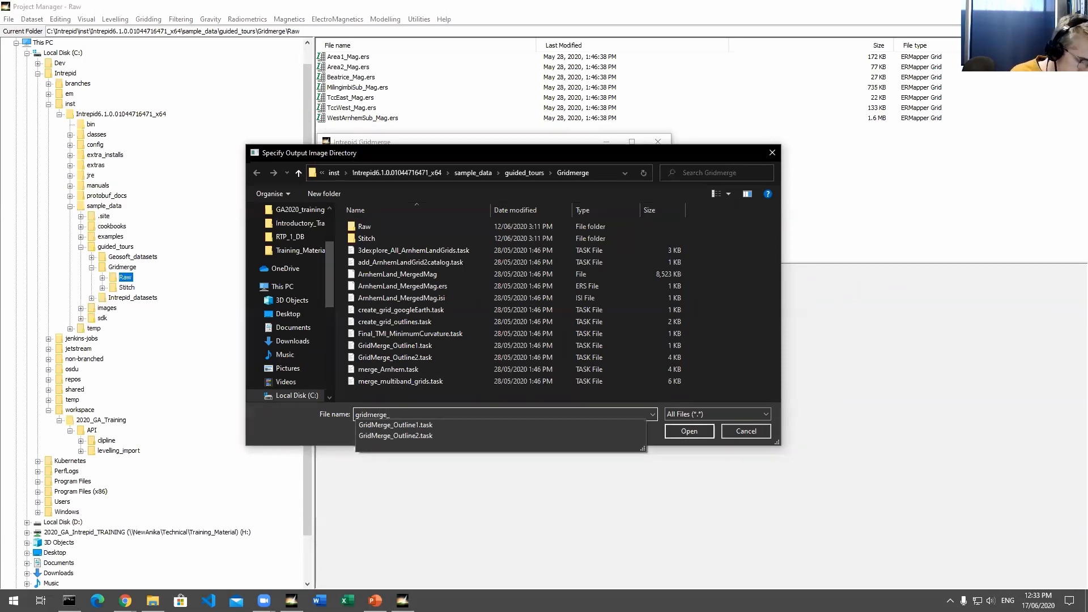
type("outline")
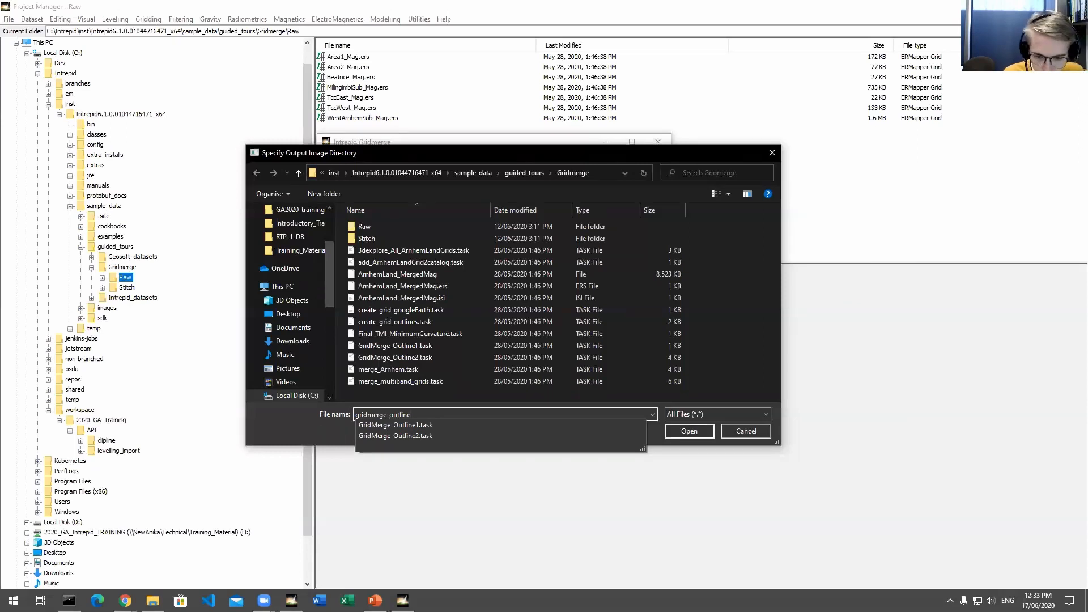
key("Return")
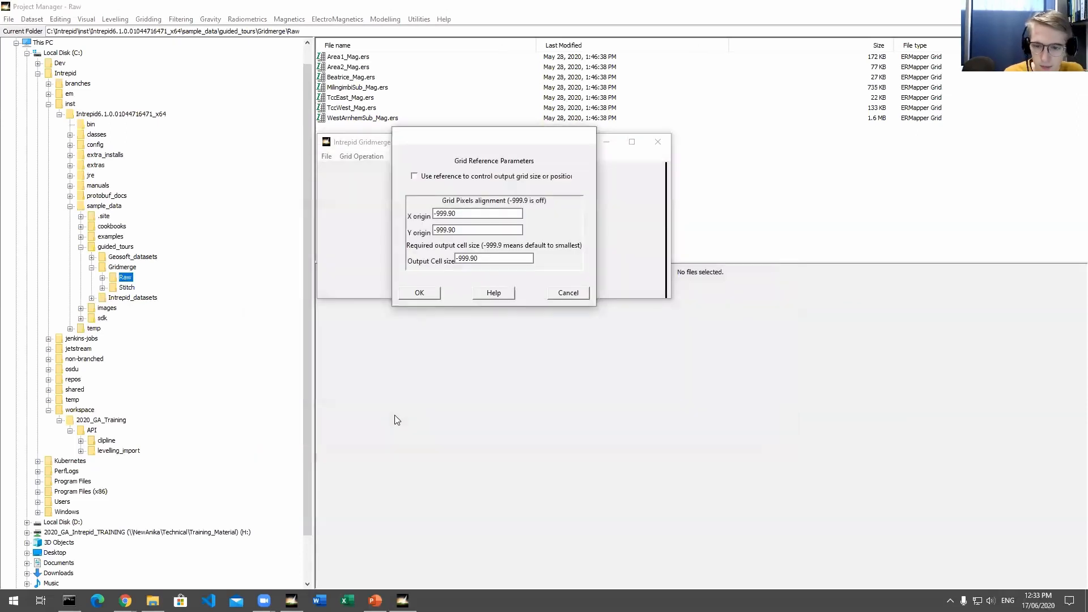
Enable the reference for output grid size or position, set the output cell size to 100, and create the boundary view
left_click(414, 178)
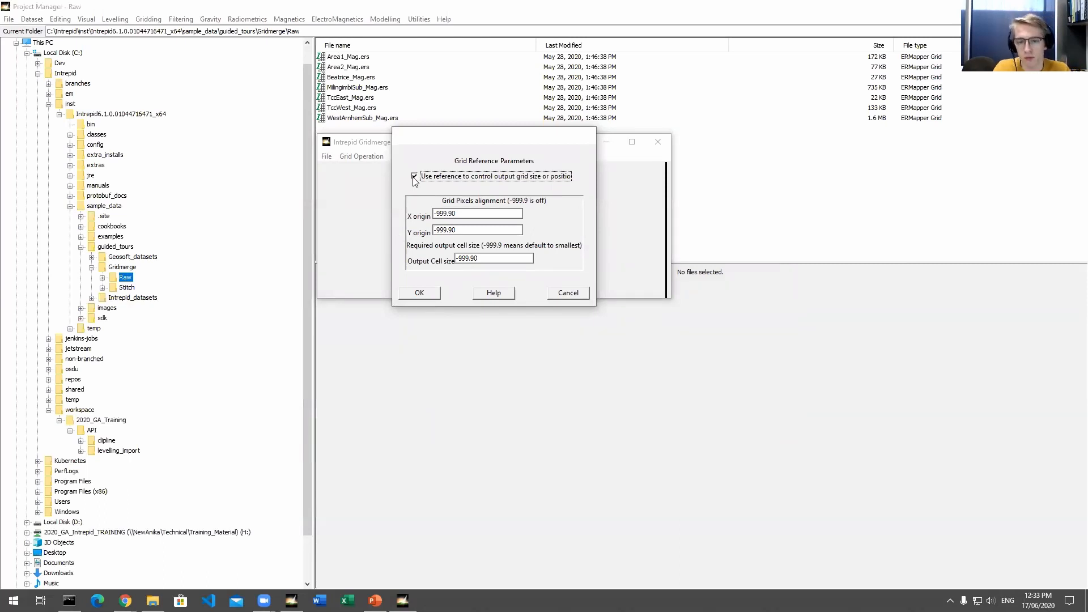
double_click(461, 260)
left_click_drag(462, 259, 457, 261)
type("100")
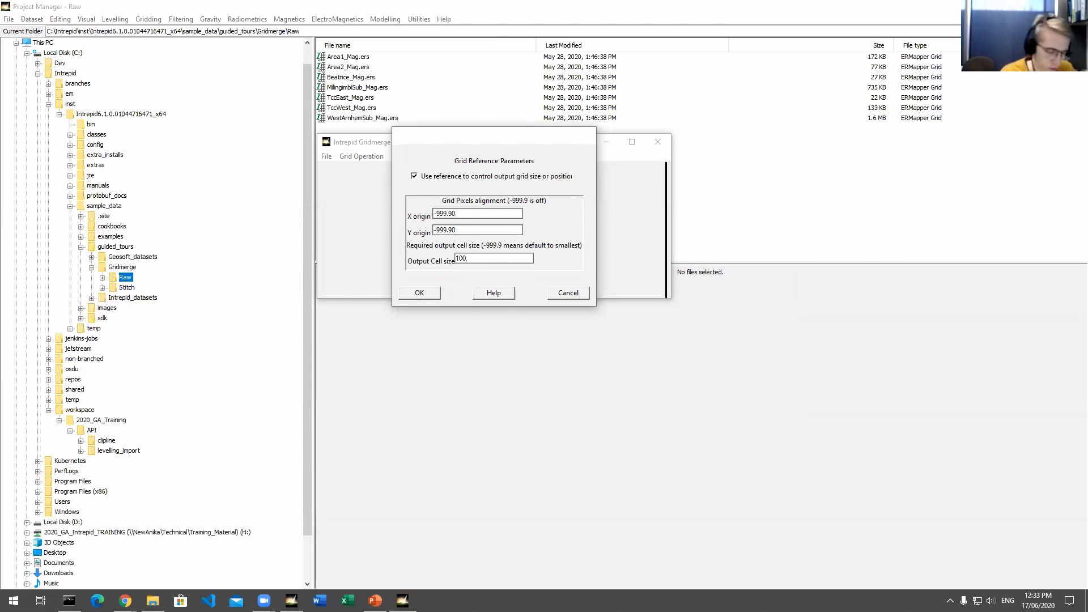
left_click(433, 296)
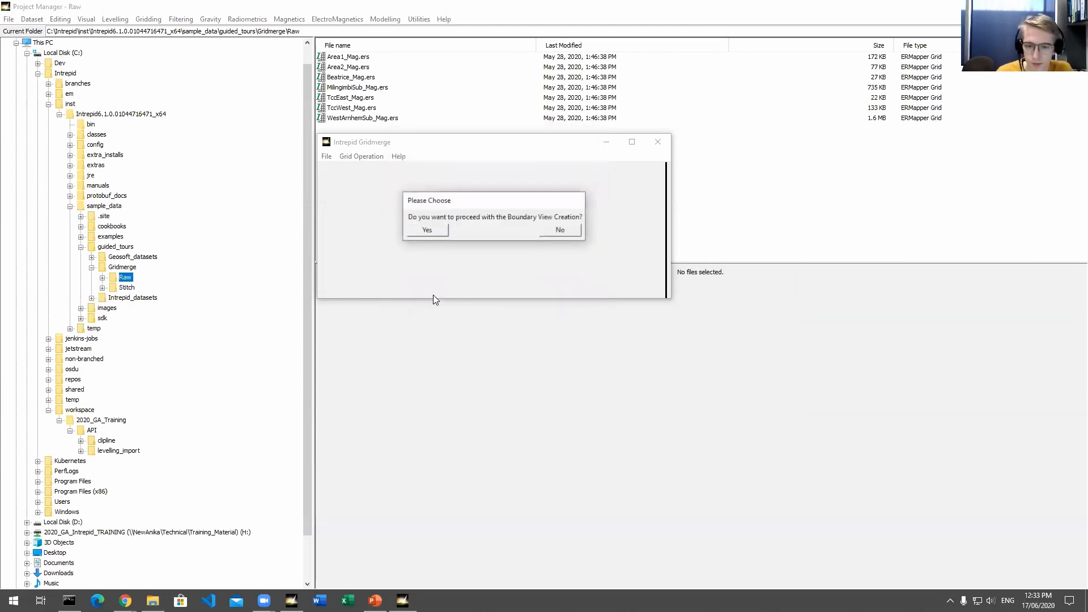
left_click(426, 229)
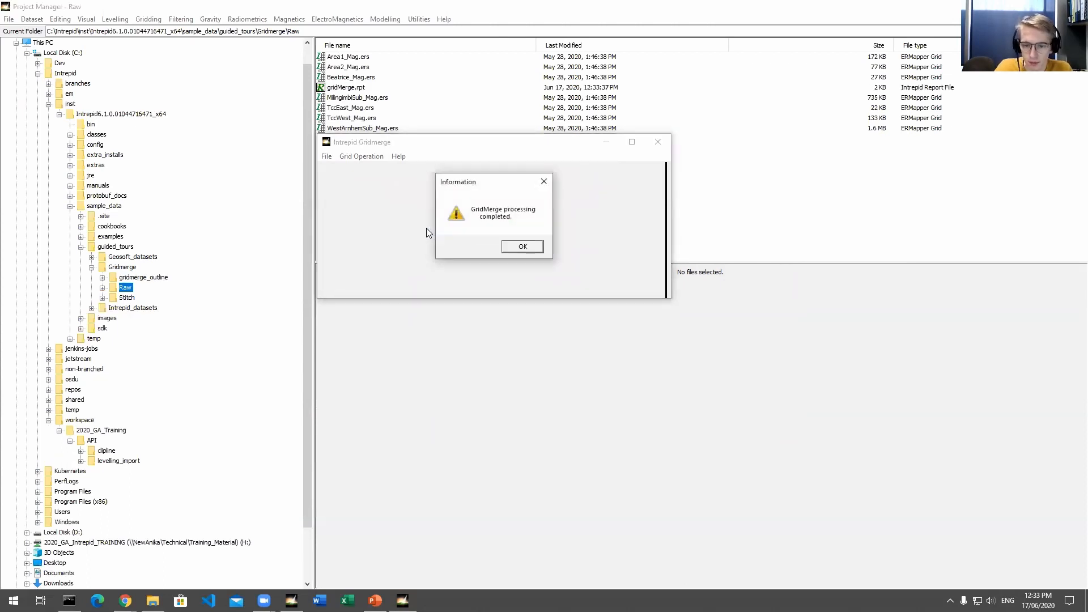
Review the gridMerge.rpt processing report, including the input grids and output grid parameters, and close it
left_click(511, 245)
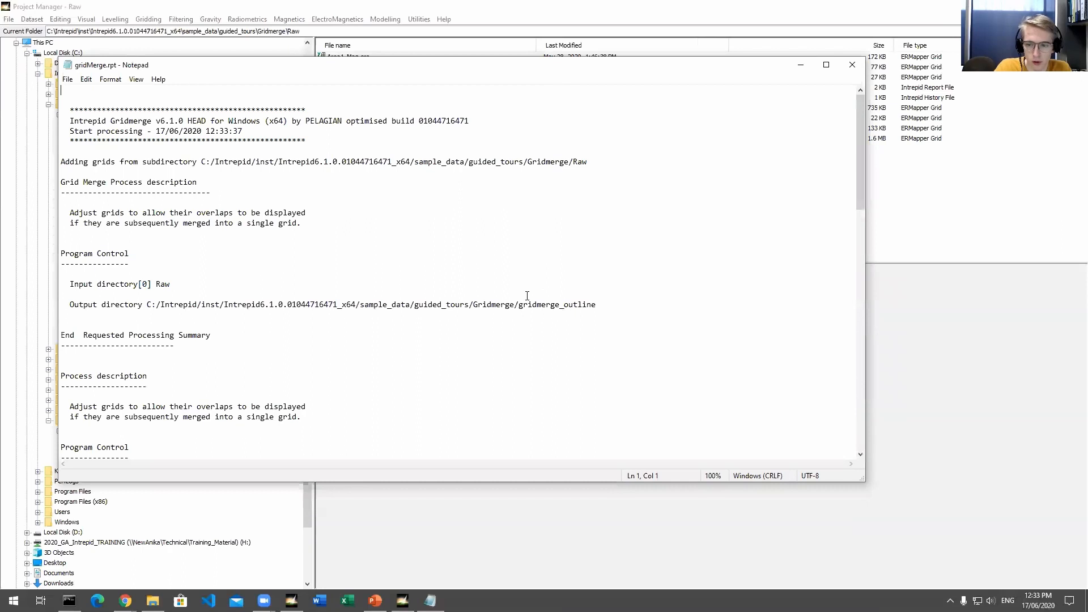
scroll(521, 296, "down", 18)
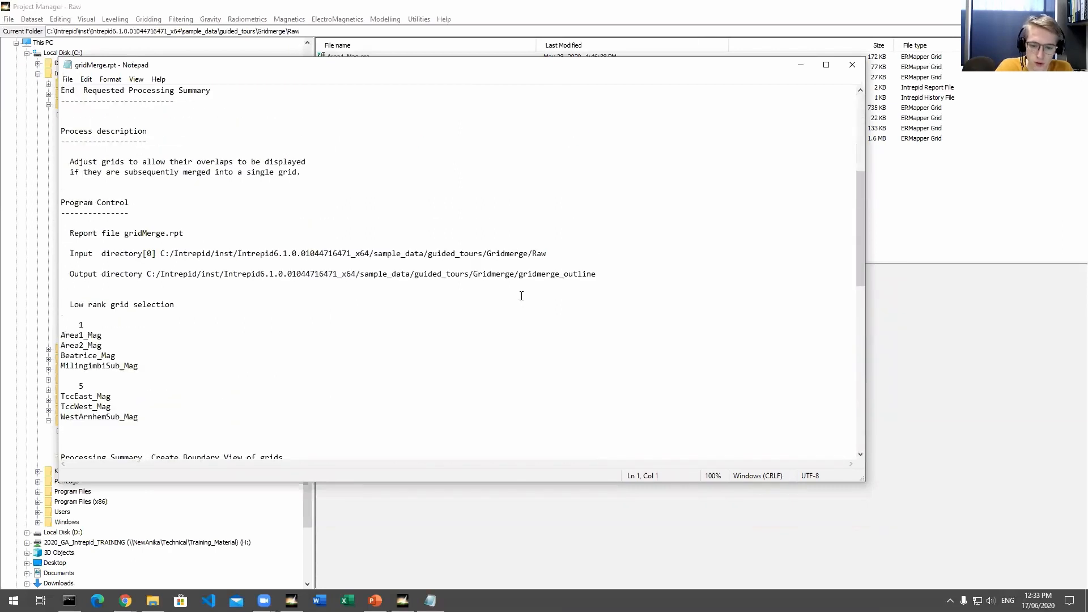
scroll(521, 296, "up", 4)
scroll(522, 295, "down", 1)
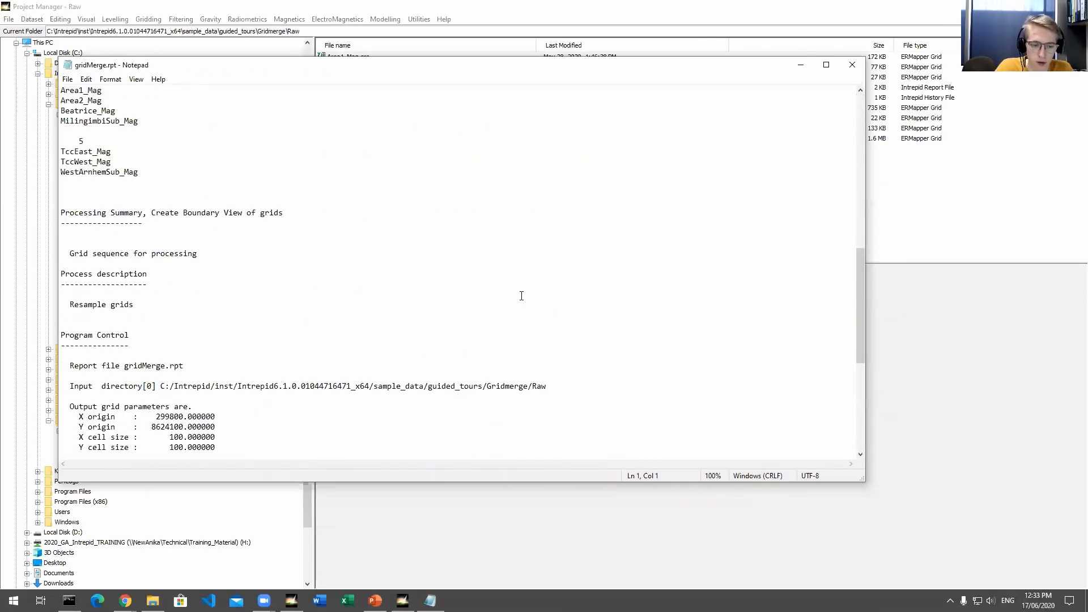
left_click(852, 65)
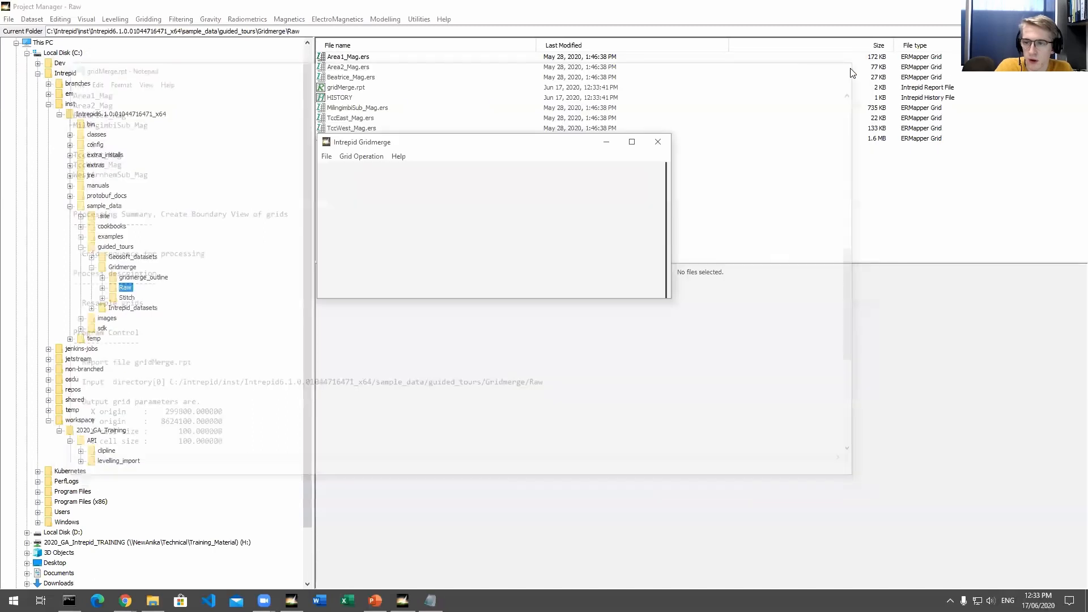
Run GridMerge_Outline2.task from the Gridmerge folder to display the grid outlines, and enlarge the resulting map window
left_click(123, 268)
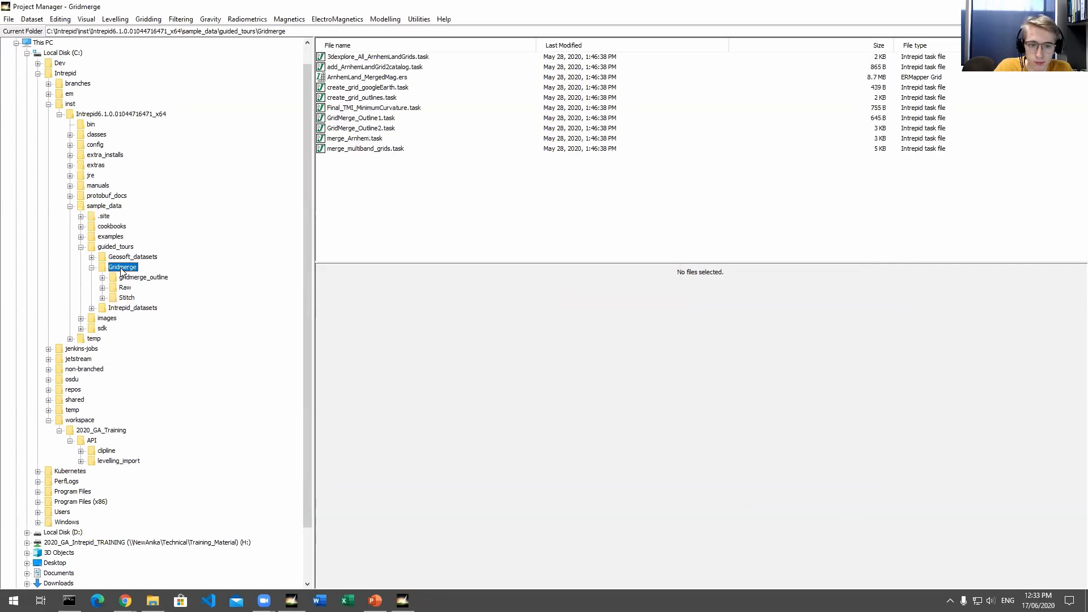
left_click(347, 128)
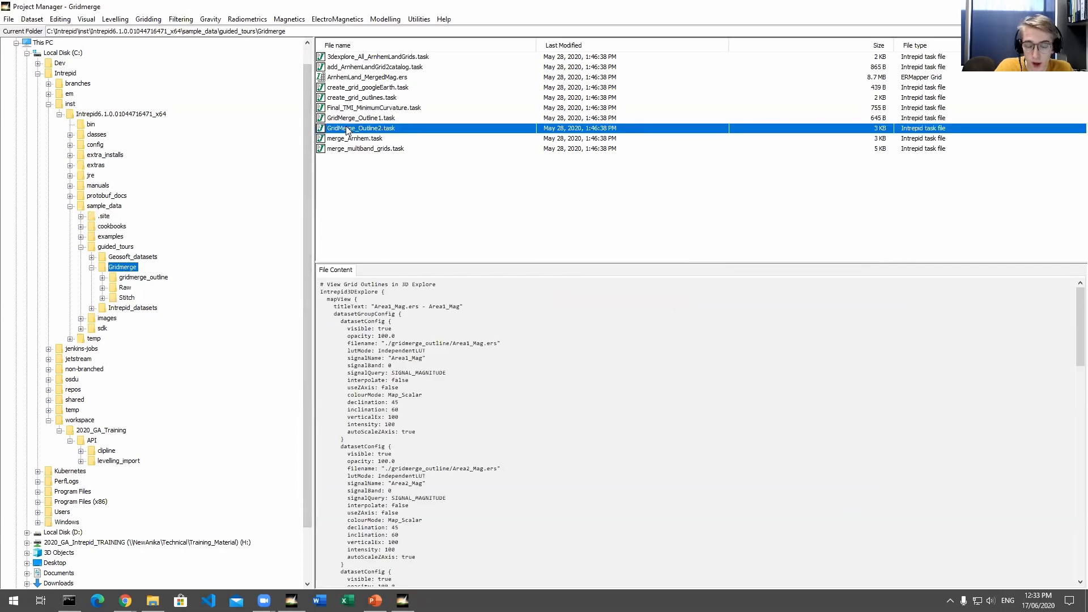
right_click(347, 129)
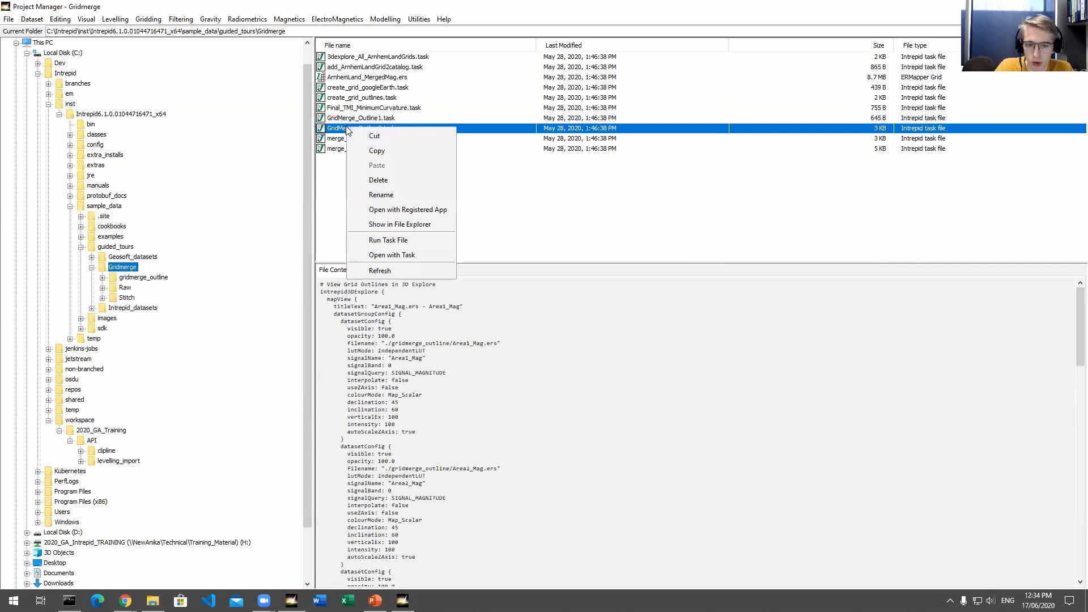
left_click(386, 241)
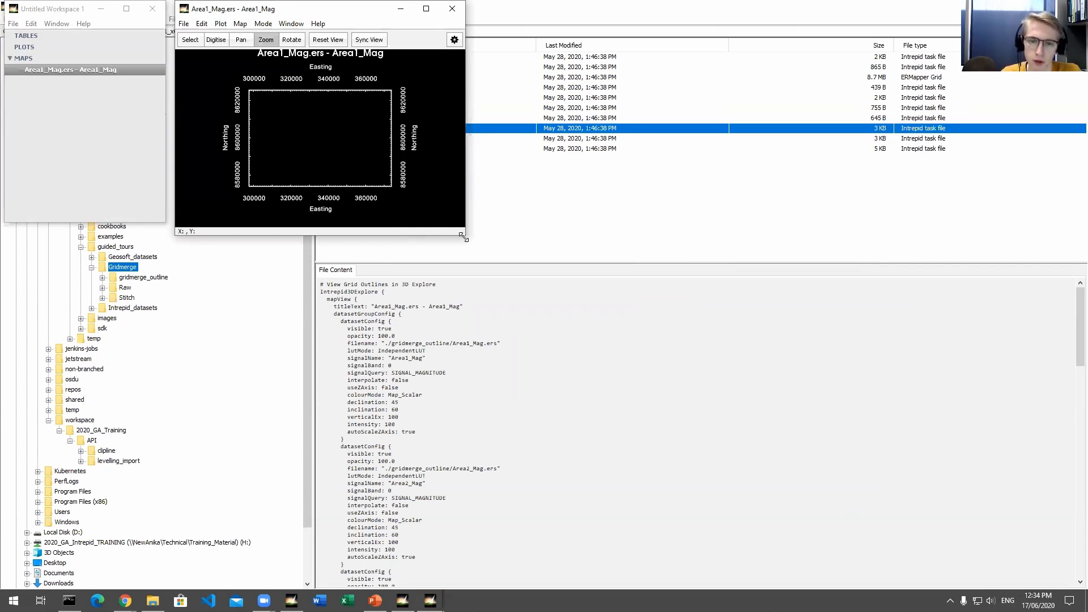
left_click_drag(464, 239, 728, 529)
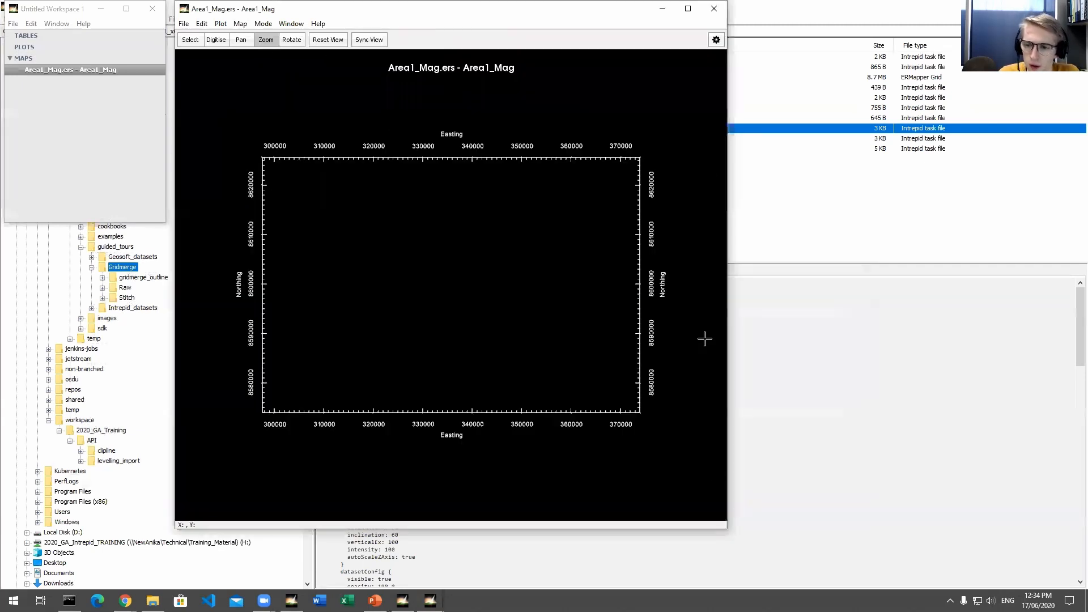
Show the map's display settings and set its background to White
left_click(715, 39)
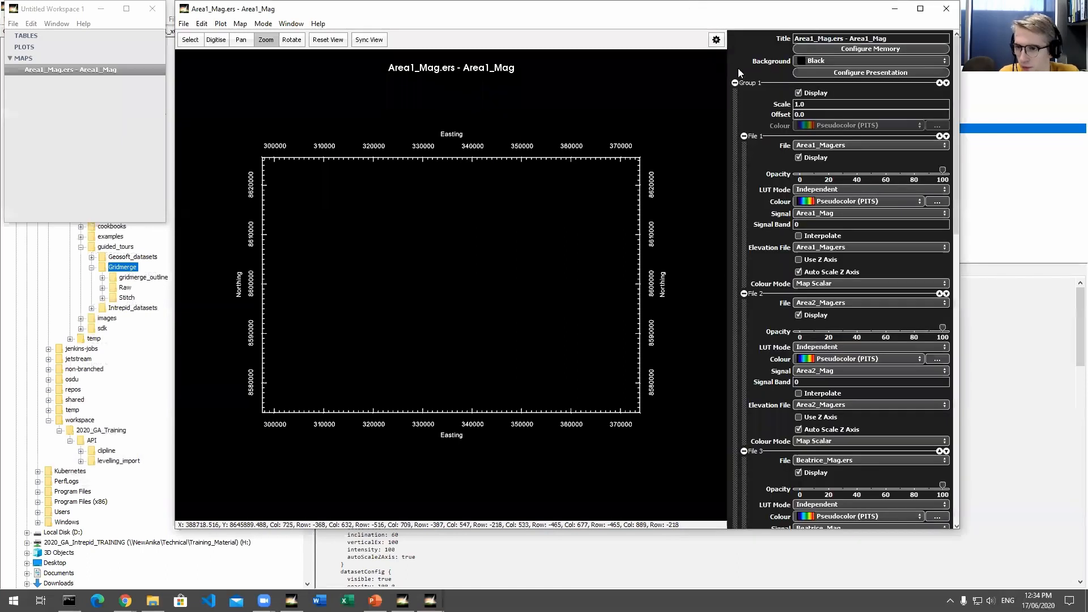
left_click(799, 62)
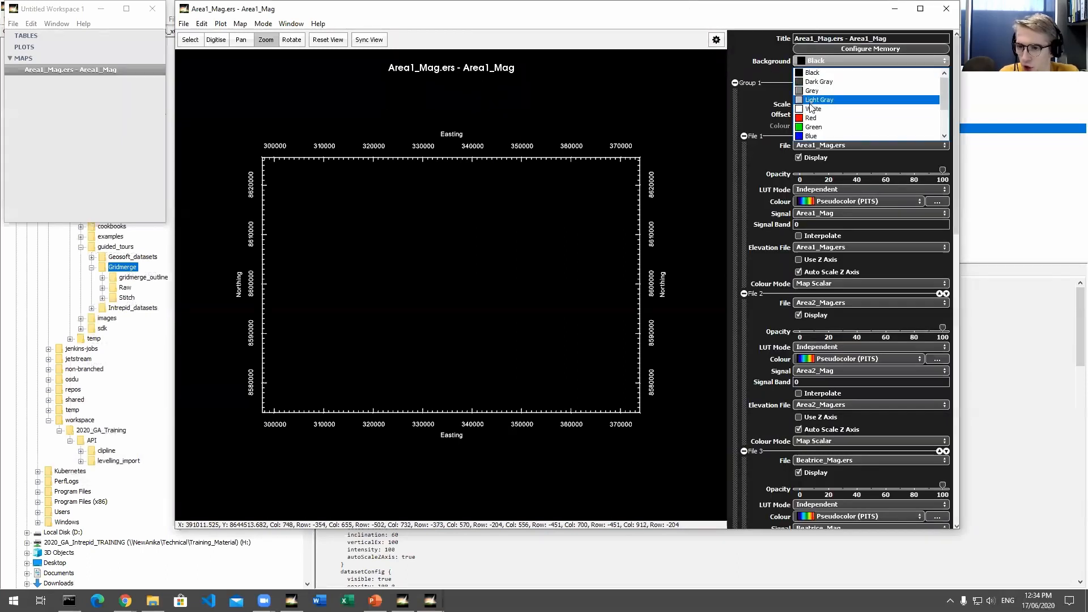
left_click(811, 108)
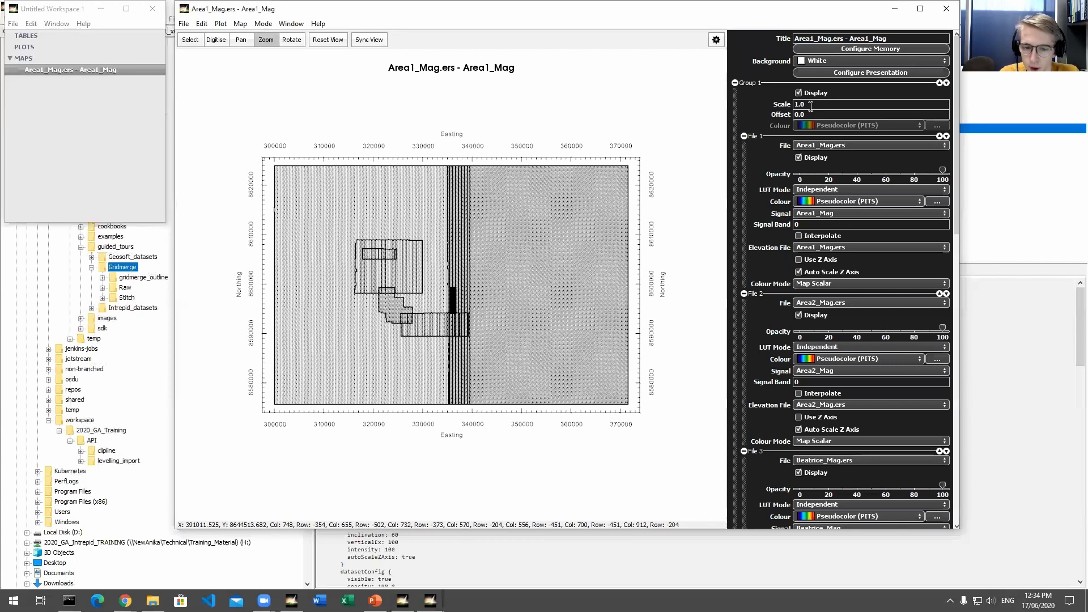
Toggle the display of the Area1_Mag.ers and Beatrice_Mag.ers layers off and on to identify their outlines
scroll(811, 106, "down", 3)
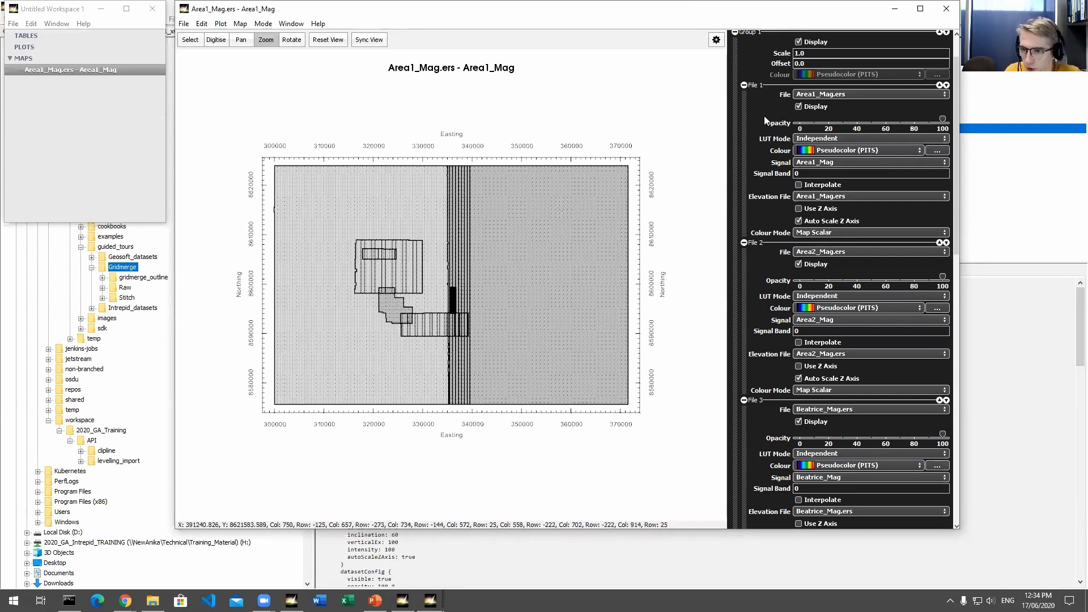
left_click(799, 106)
left_click(799, 106)
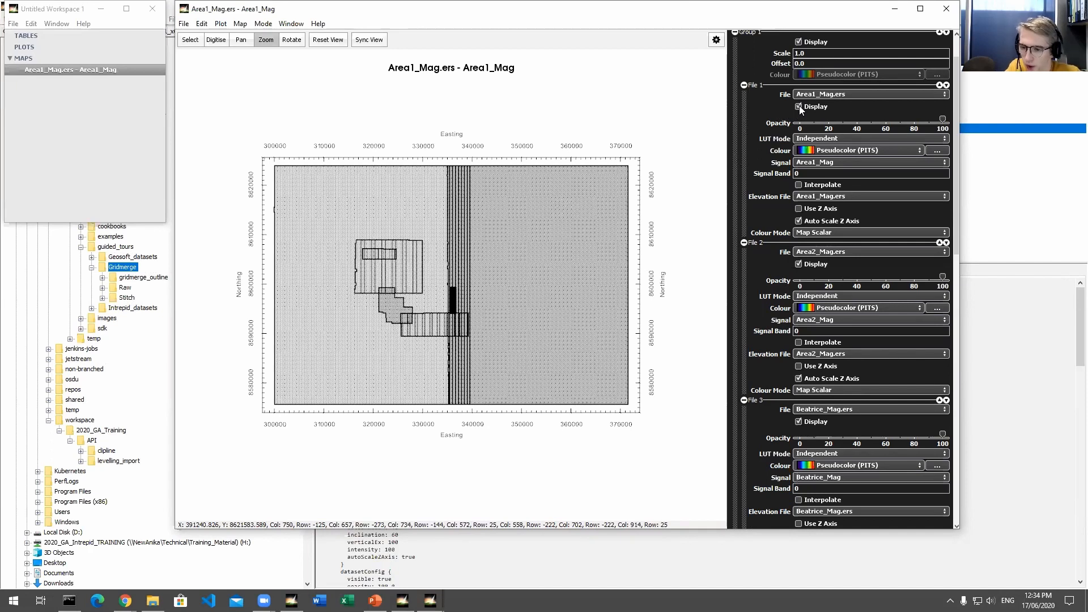
scroll(808, 297, "down", 2)
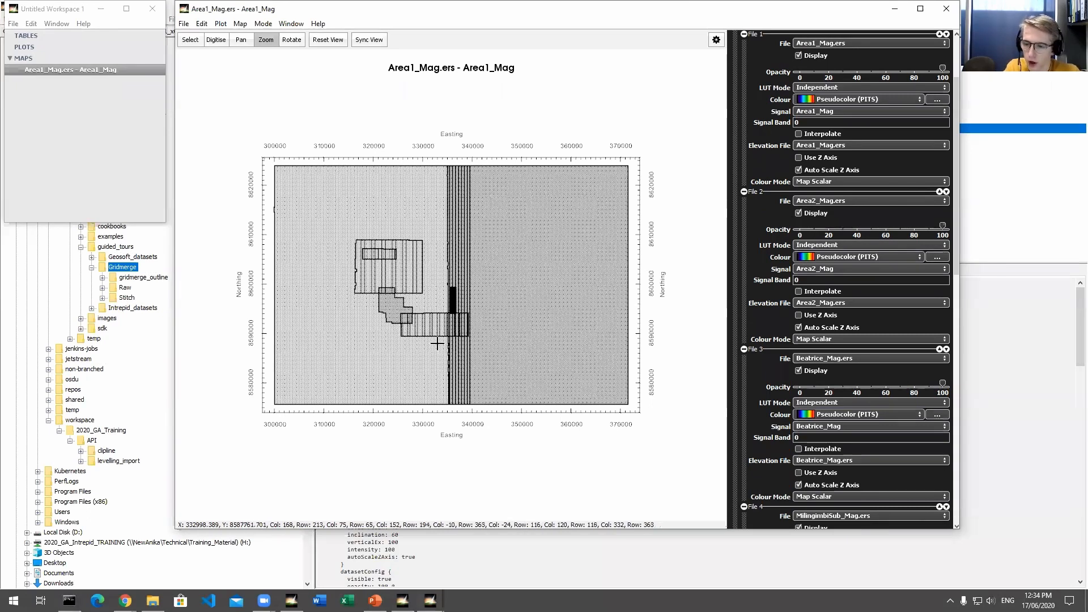
left_click(799, 372)
left_click(800, 372)
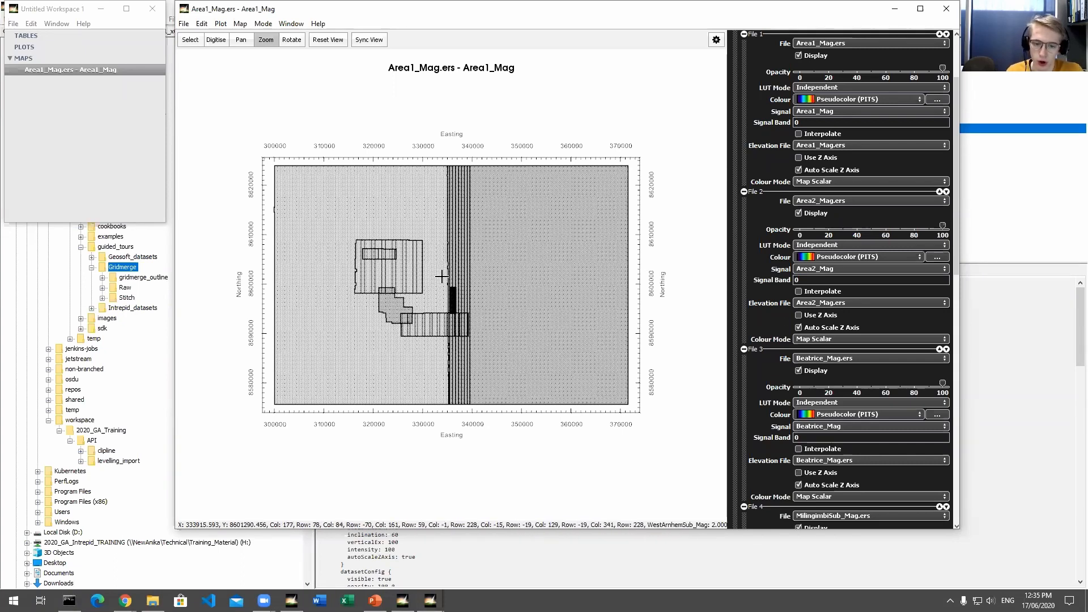
Return to Project Manager and examine the contents of create_grid_outlines.task and GridMerge_Outline1.task
left_click_drag(353, 12, 369, 28)
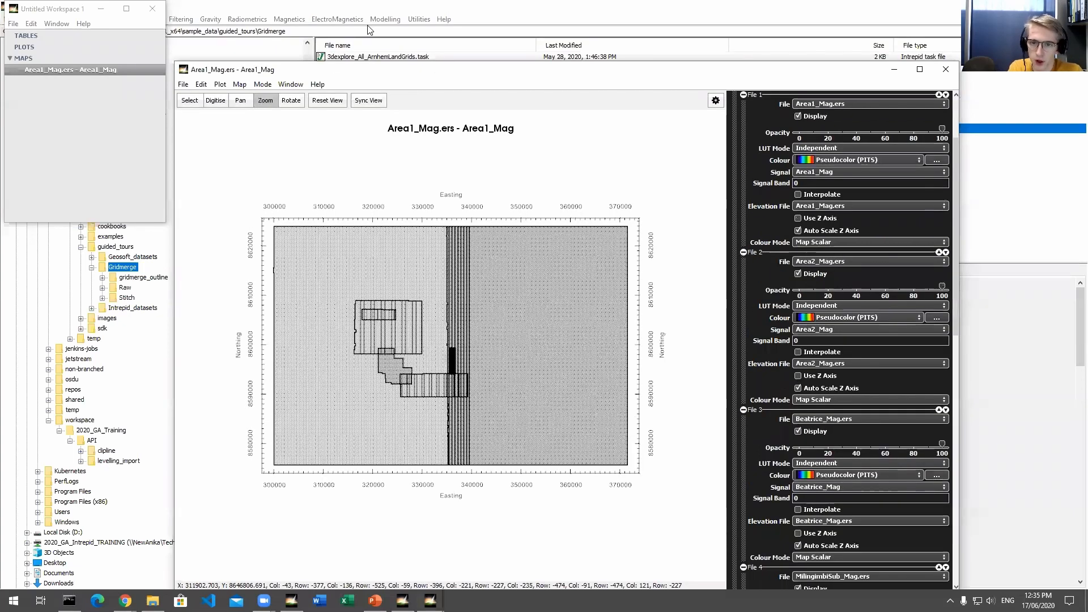
left_click(369, 28)
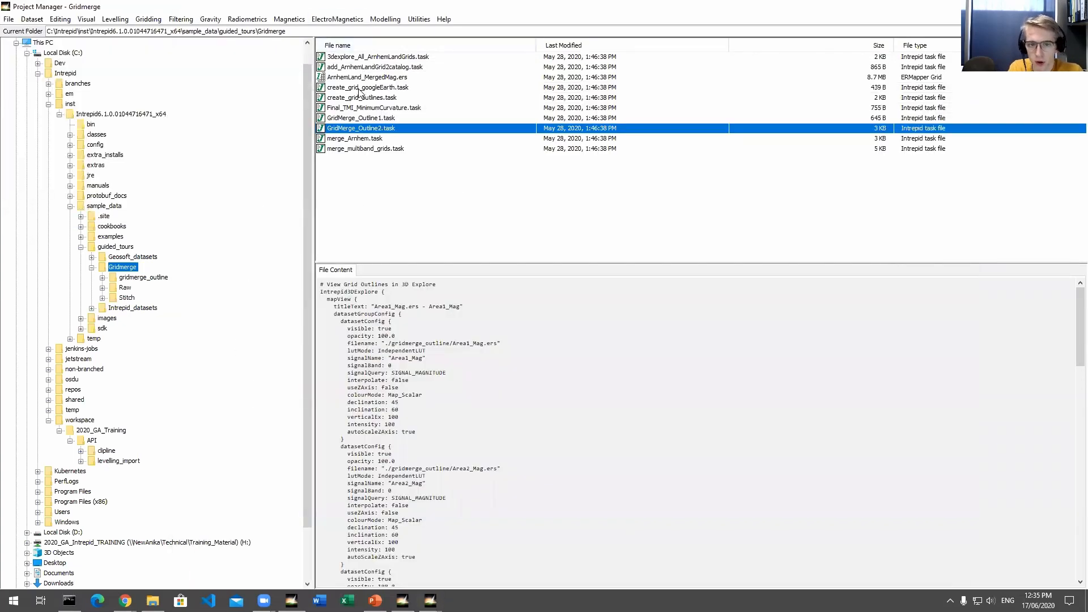
left_click(341, 100)
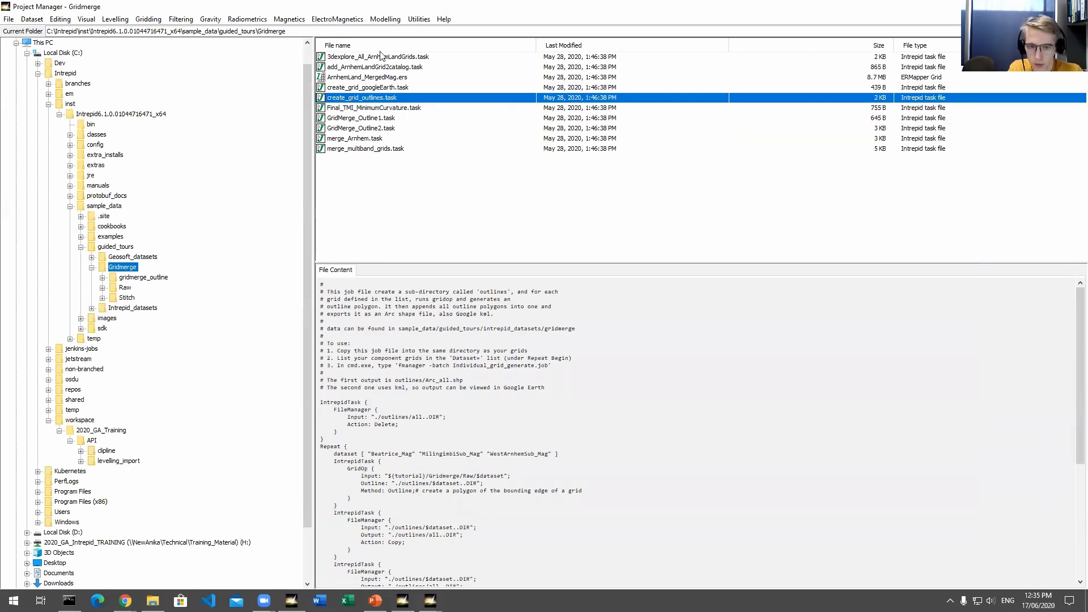
left_click(379, 119)
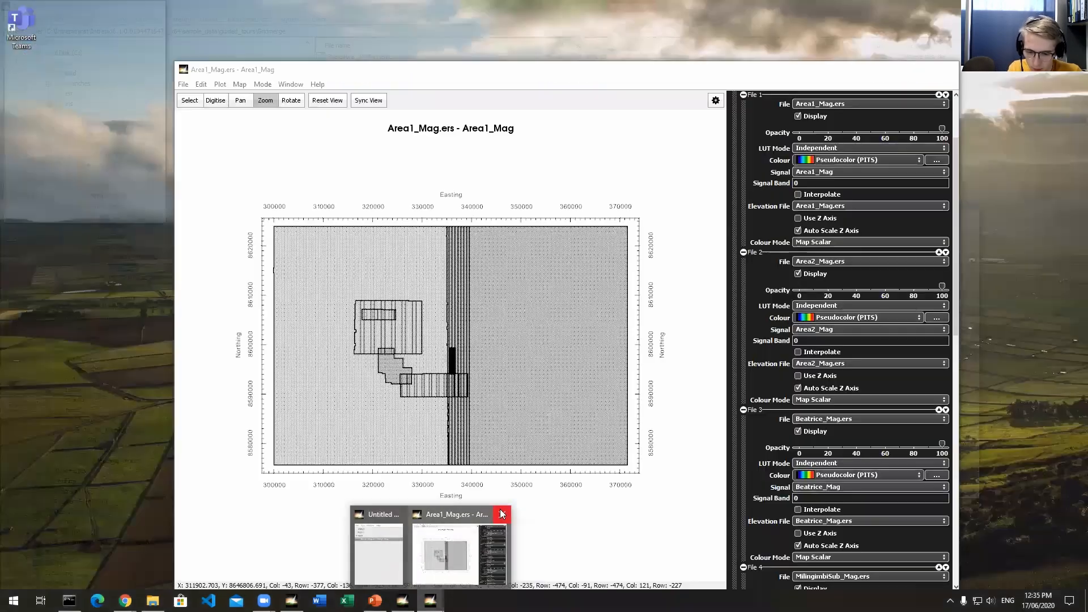
Close the outline map and its workspace, and switch back to the Intrepid Gridmerge window
left_click(505, 515)
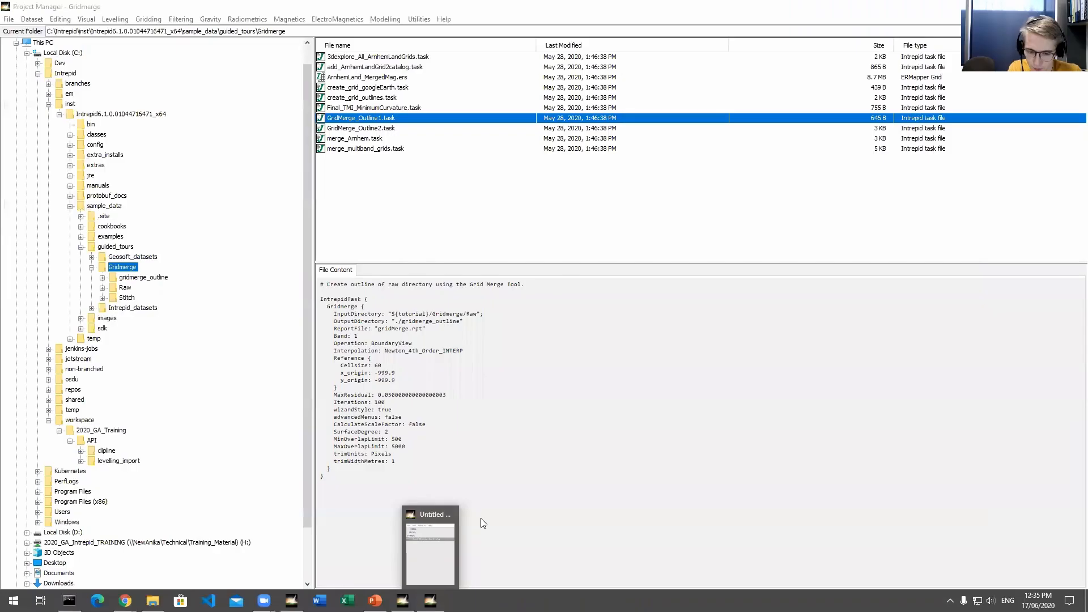
left_click(452, 516)
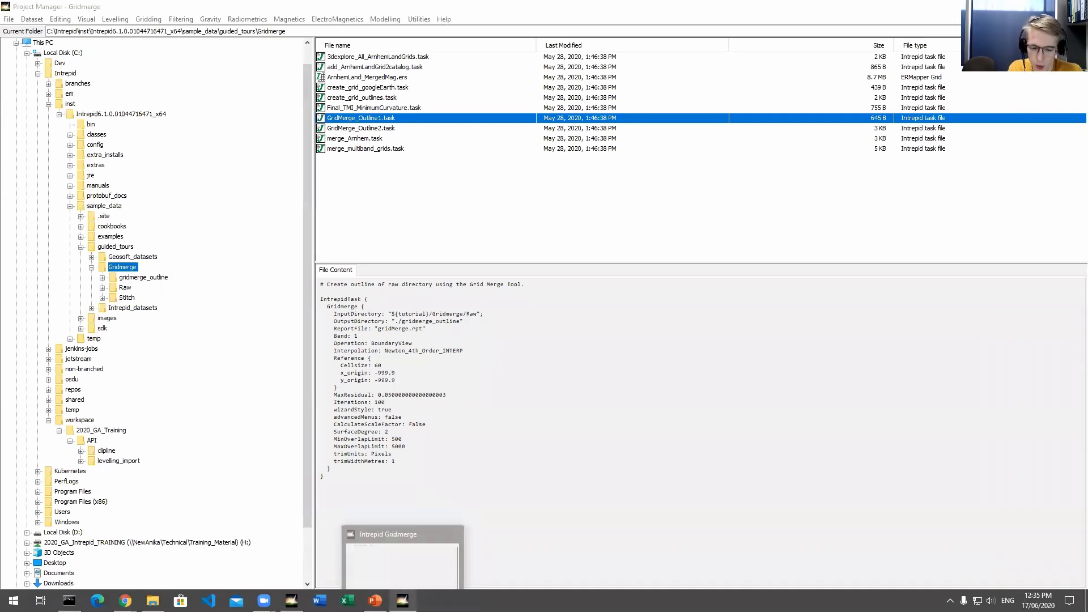
left_click(403, 561)
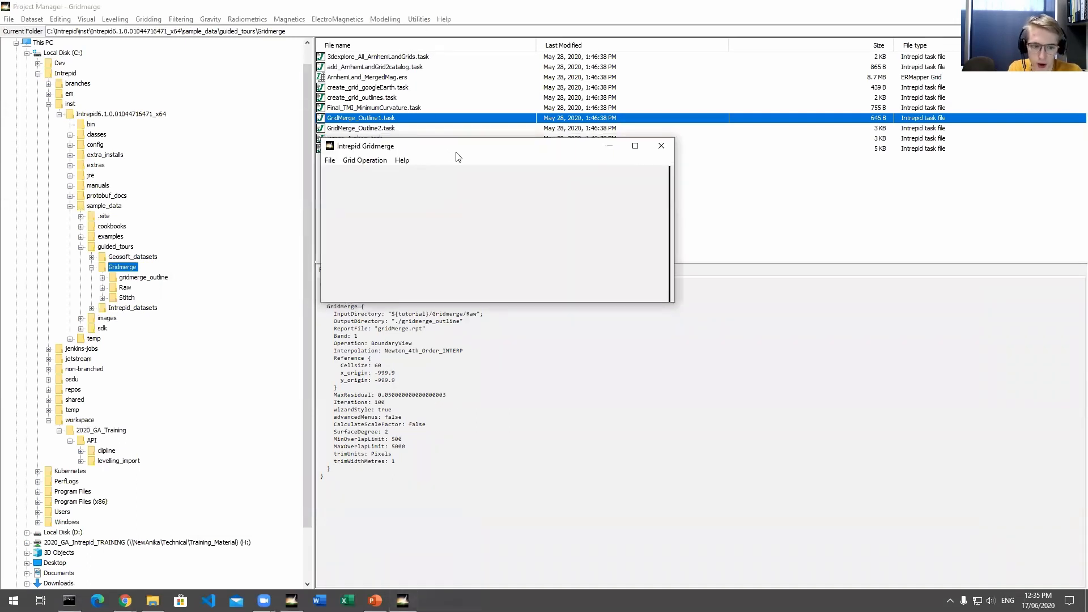
Start leveling with DC shift grids, using Raw as the only input directory and choosing Beatrice_Mag to identify it
left_click(369, 165)
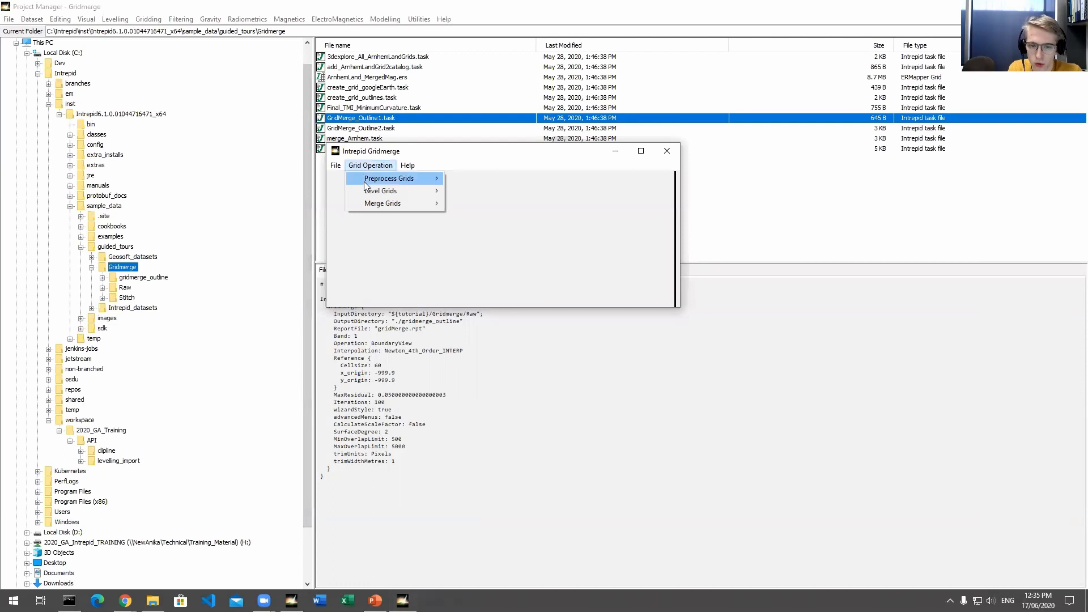
mouse_move(370, 194)
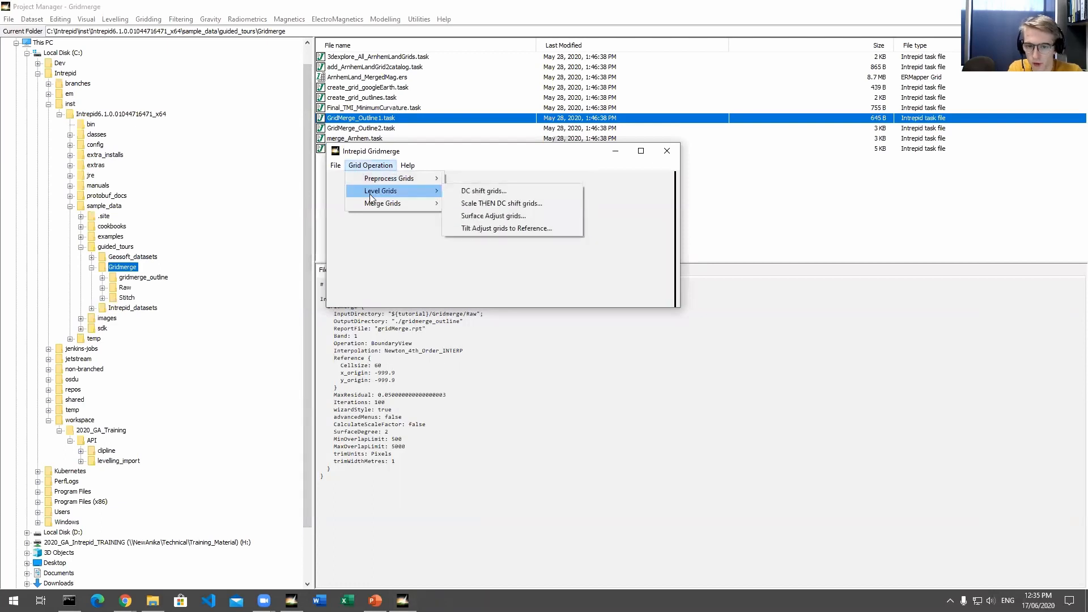
left_click(463, 196)
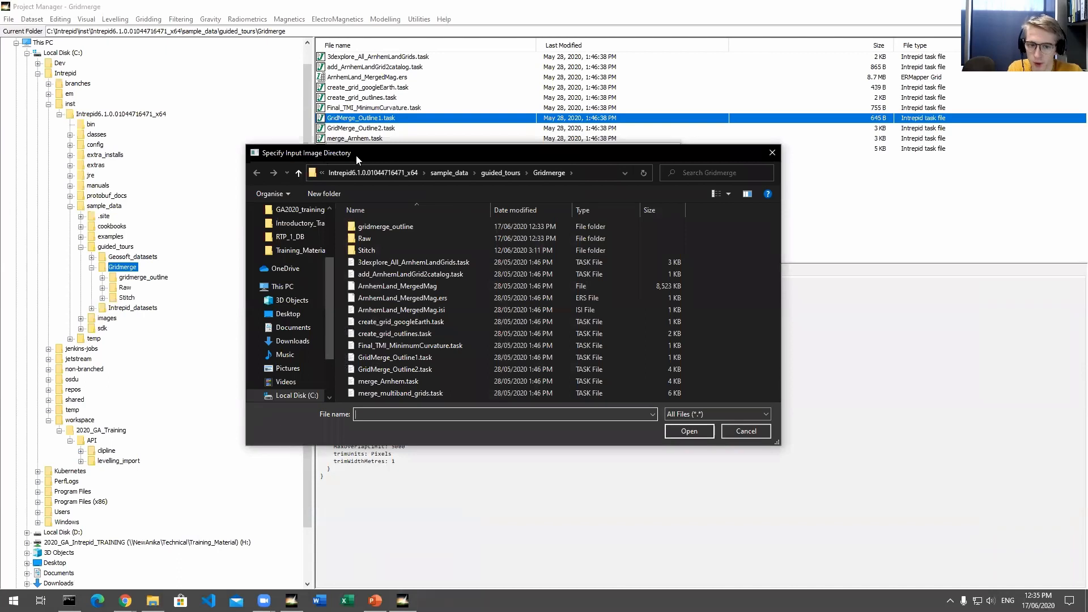
left_click(361, 239)
left_click(688, 426)
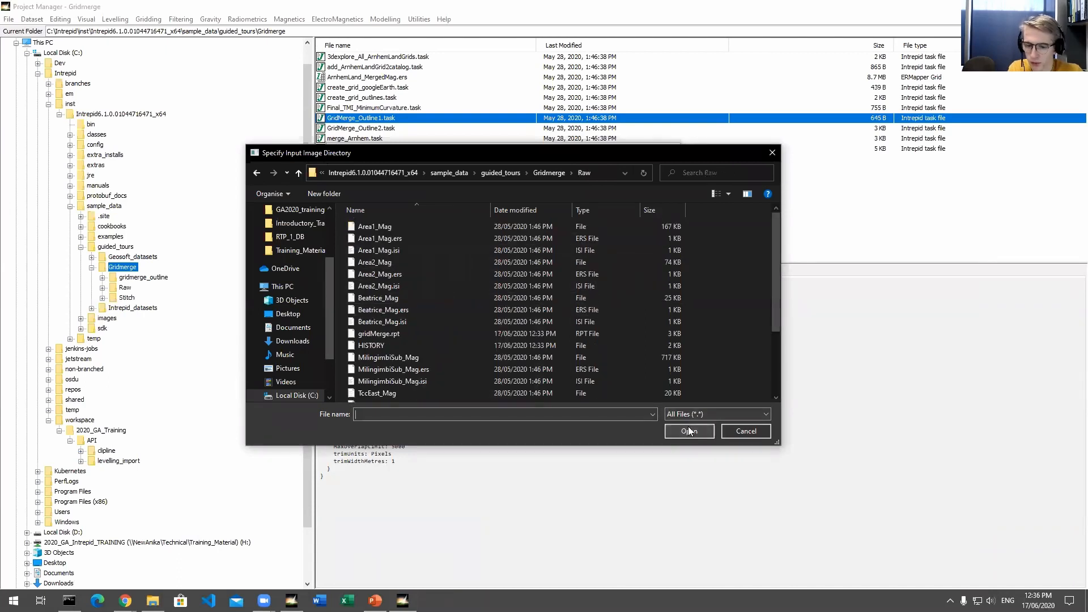
left_click(477, 299)
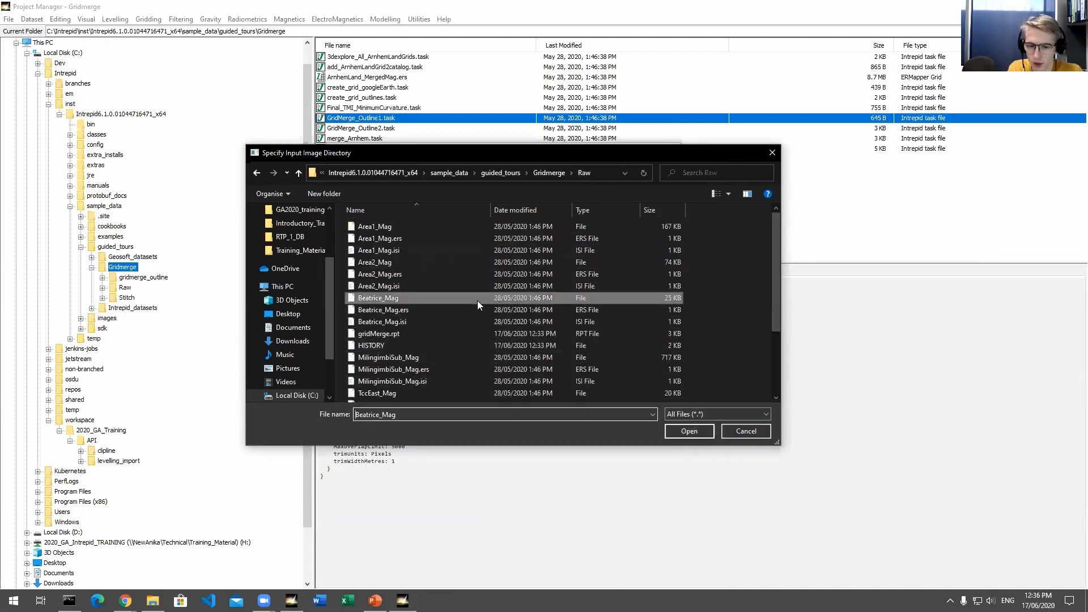
left_click(686, 430)
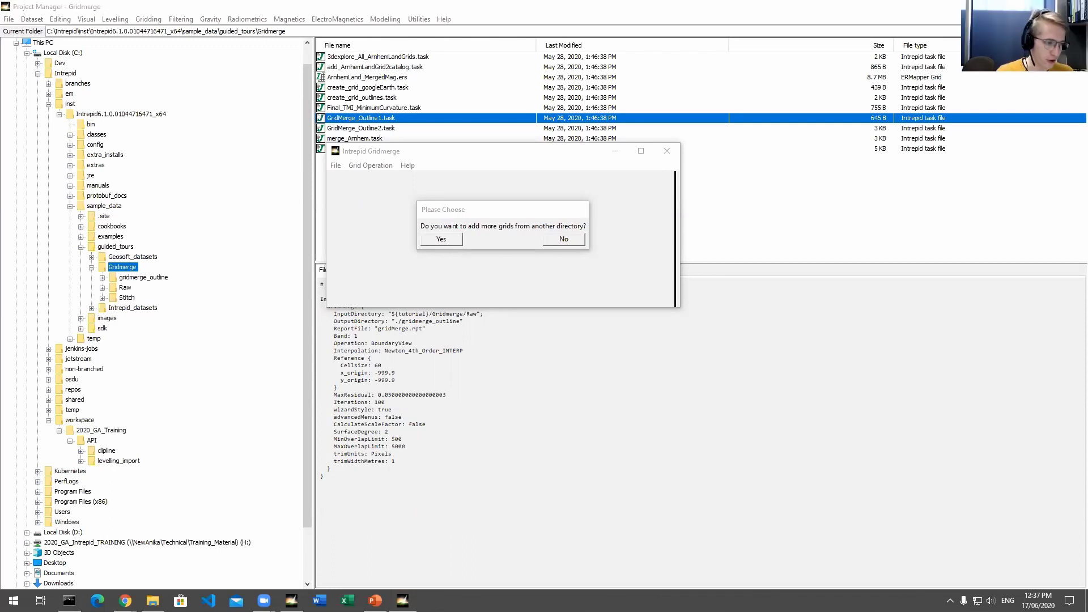
left_click(548, 240)
Specify demo_DC inside the Gridmerge folder as the output directory for the shifted grids
left_click(506, 309)
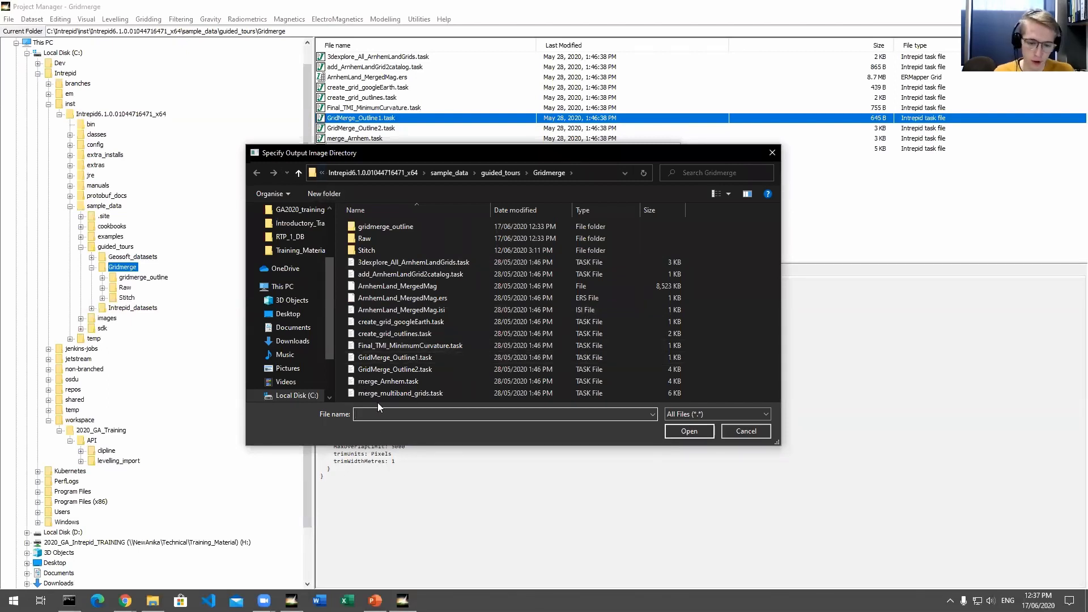
type("demo_DC")
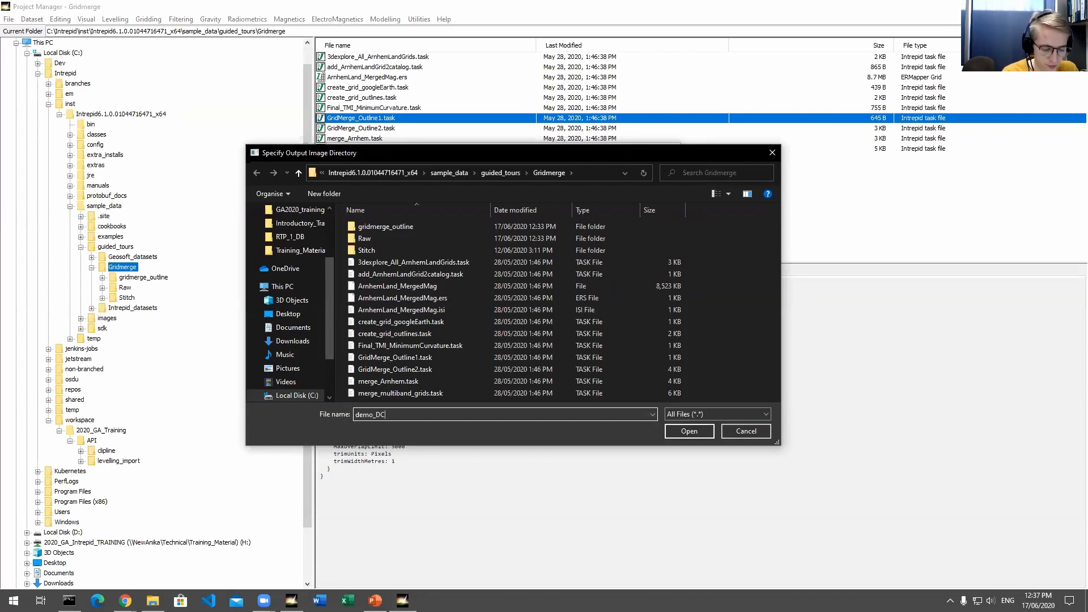
key("Return")
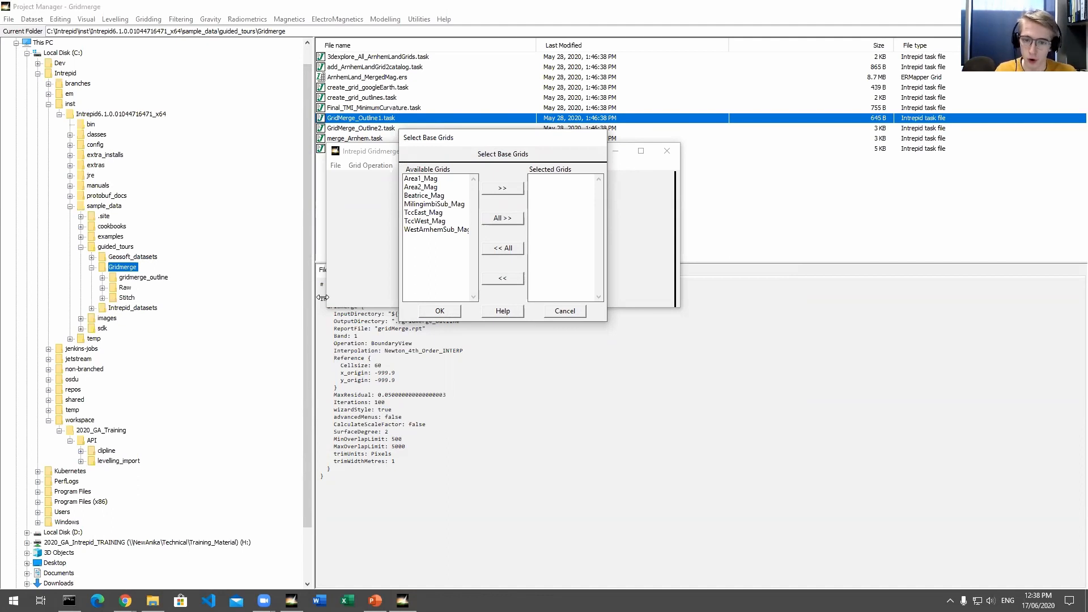
Assign WestArnhemSub_Mag as the only base grid for the DC shift
left_click(426, 231)
left_click(496, 189)
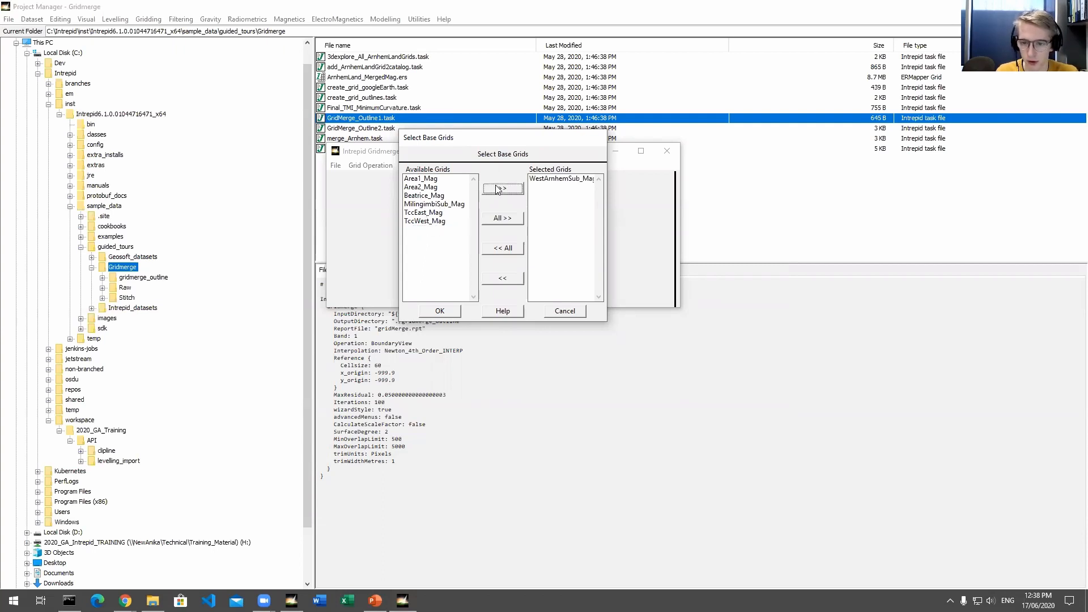
left_click(441, 311)
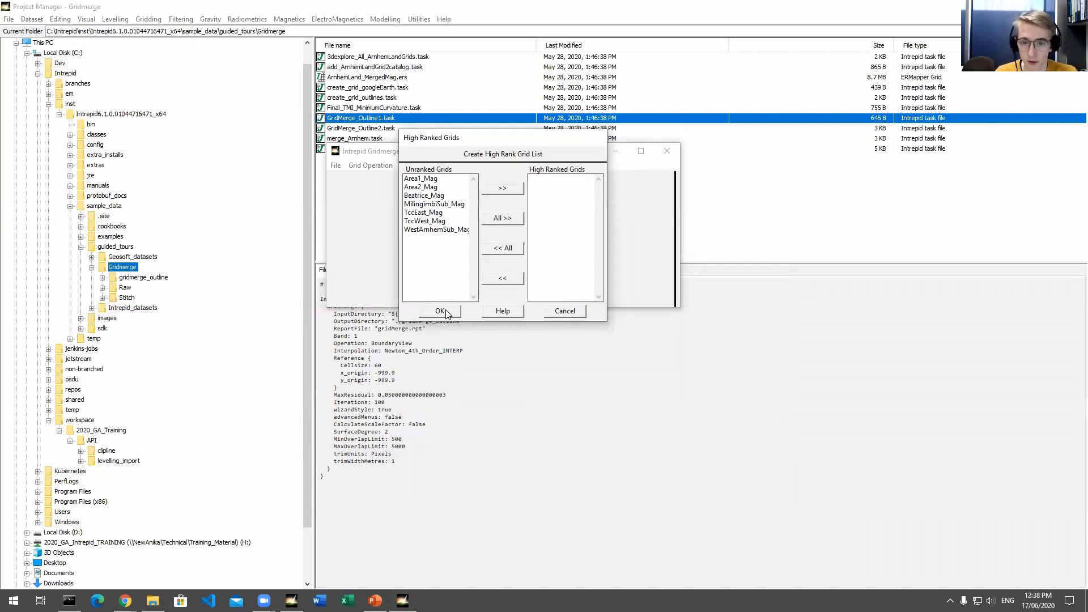
Rank Beatrice_Mag as the only high ranked grid and MilingimbiSub_Mag as the only low ranked grid
left_click(430, 195)
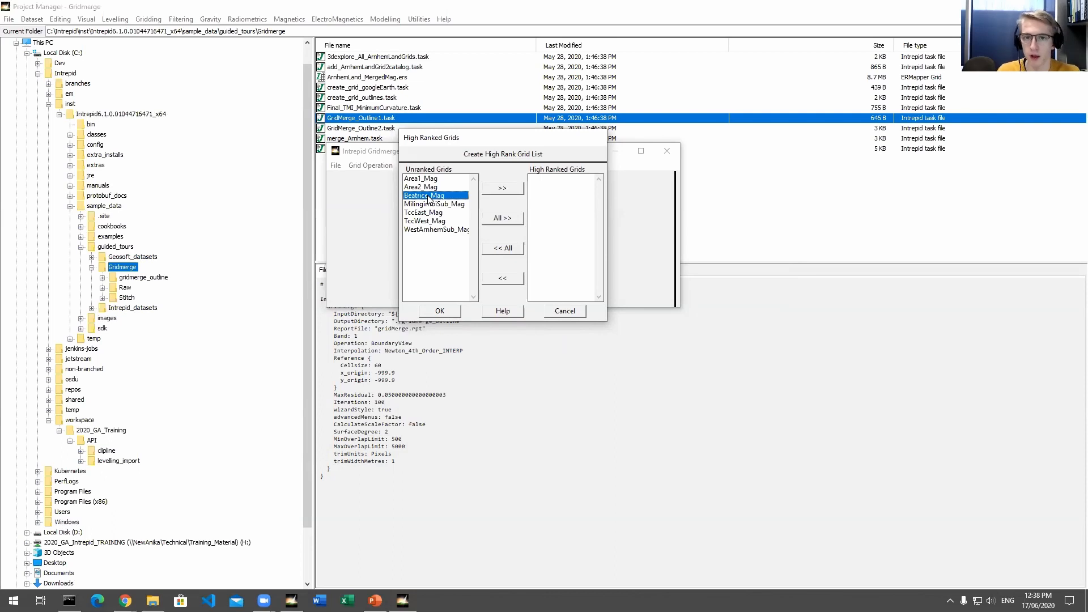
left_click(501, 188)
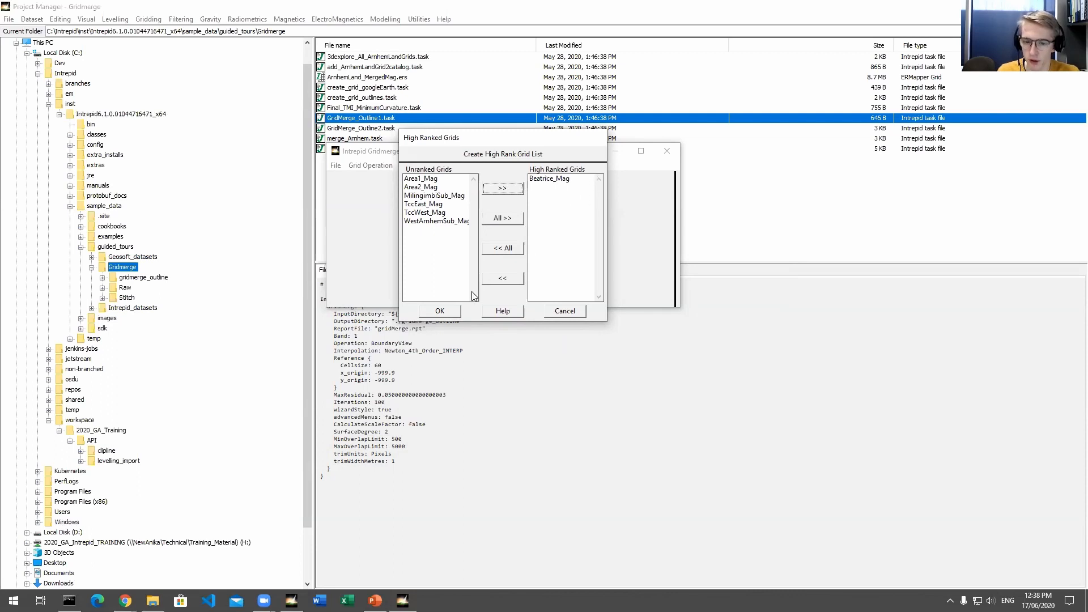
left_click(447, 311)
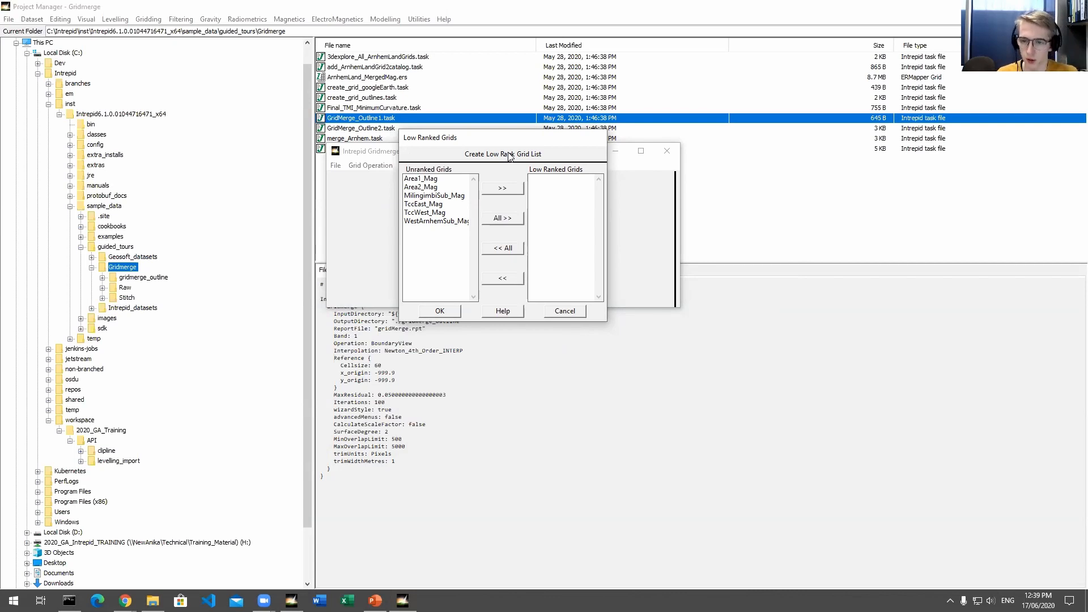
left_click(435, 200)
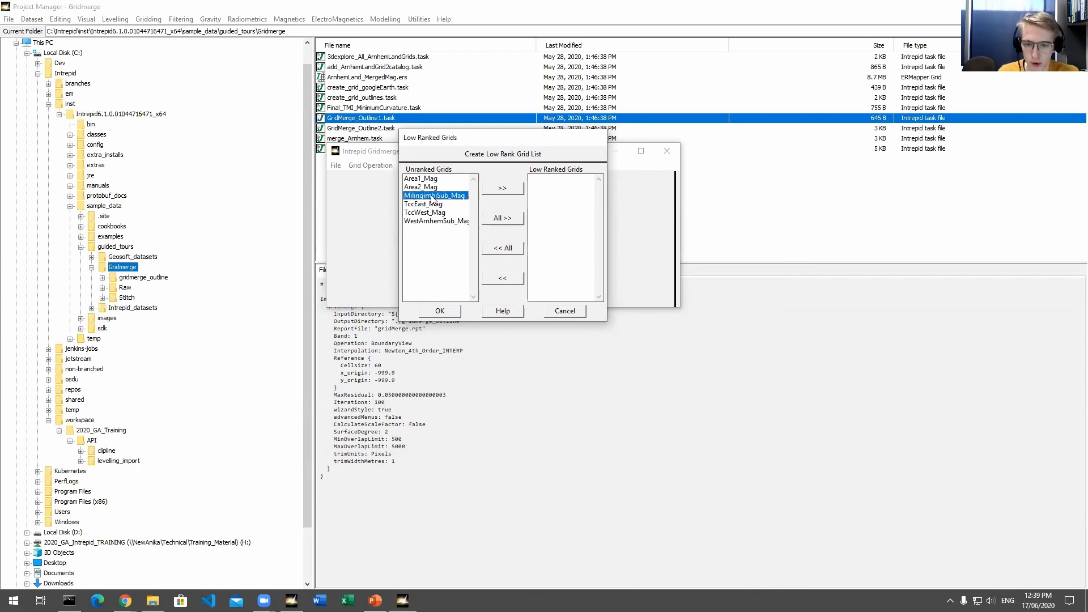
left_click(502, 189)
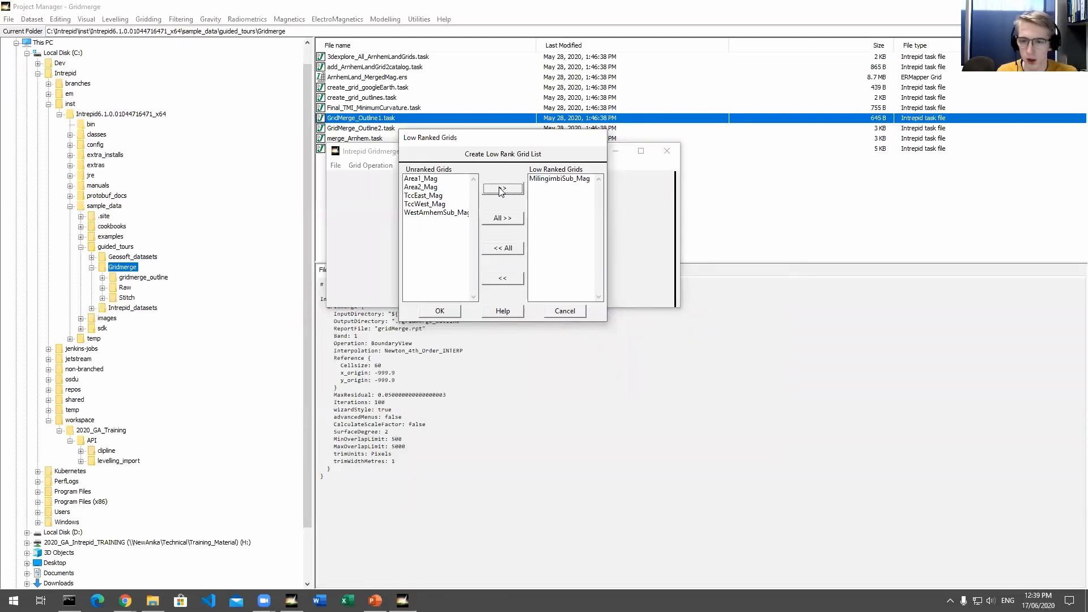
left_click(440, 311)
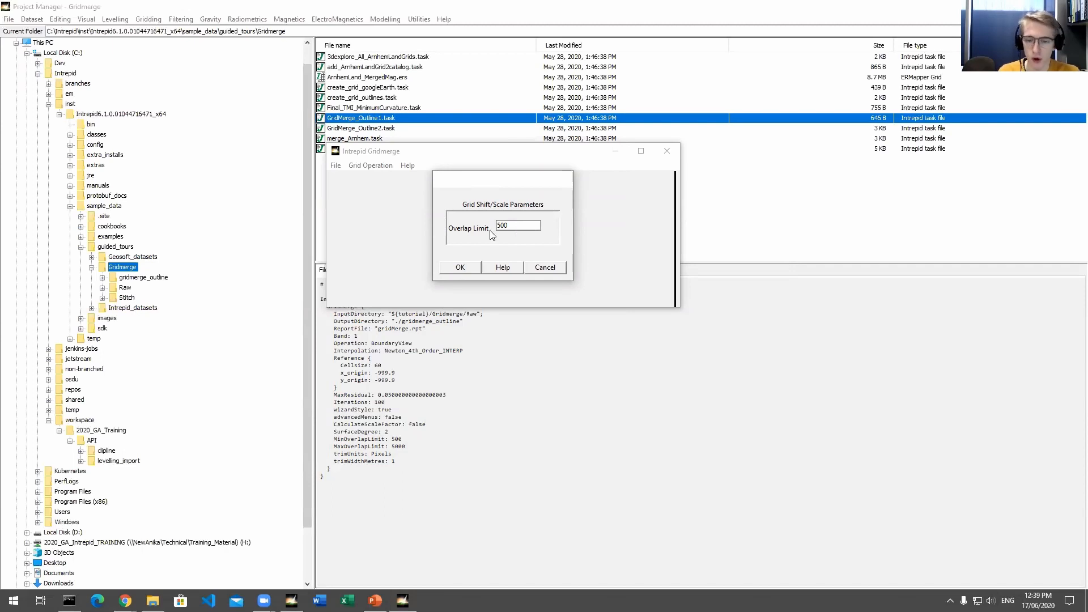
Run the DC shift with an overlap limit of 500 and look over the gridMerge.rpt report
left_click(464, 271)
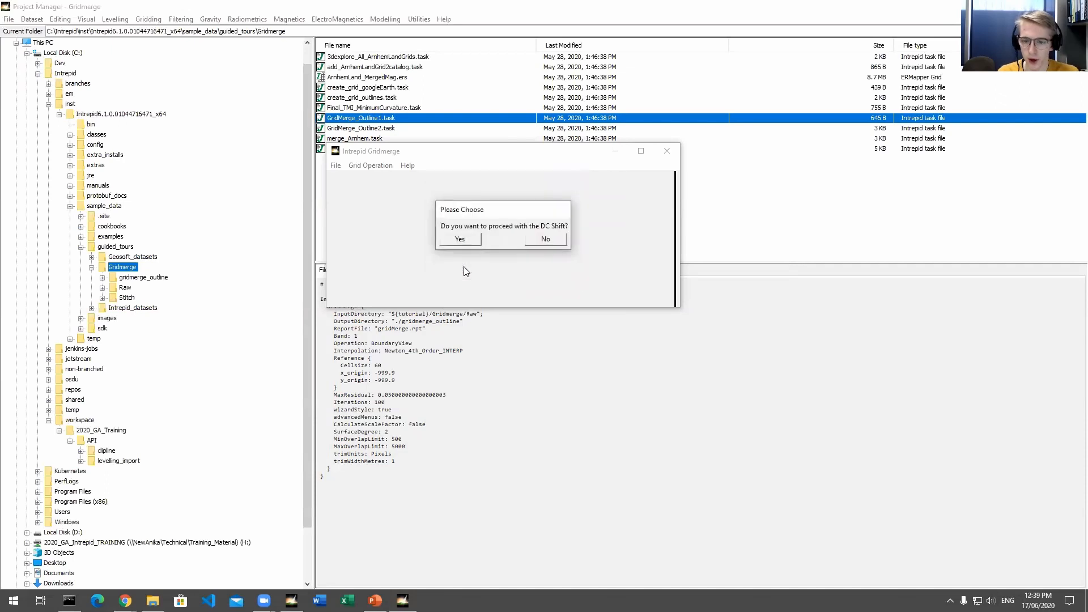
left_click(458, 239)
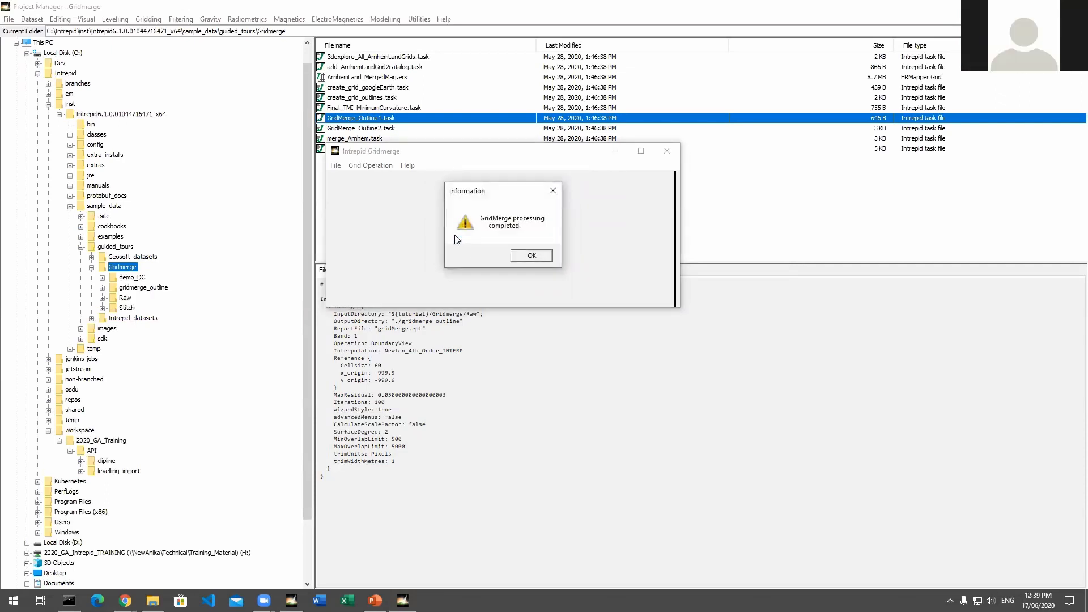
left_click(532, 256)
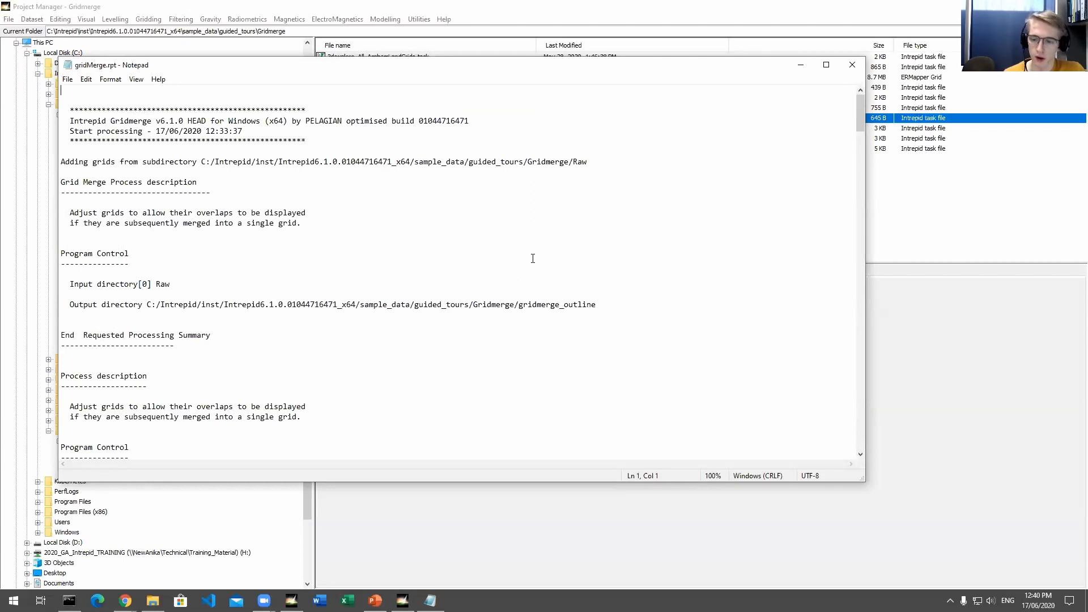
scroll(533, 258, "down", 5)
scroll(532, 263, "up", 5)
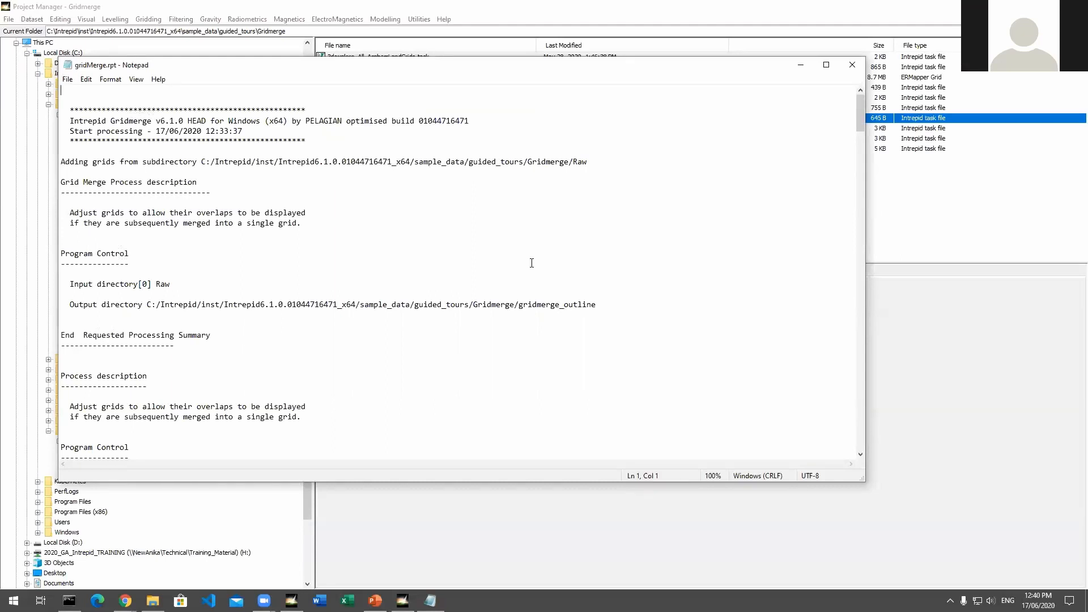
Run GridMerge_Outline2.task from the Project Manager and examine in an enlarged map how the grid outlines overlap
left_click(423, 24)
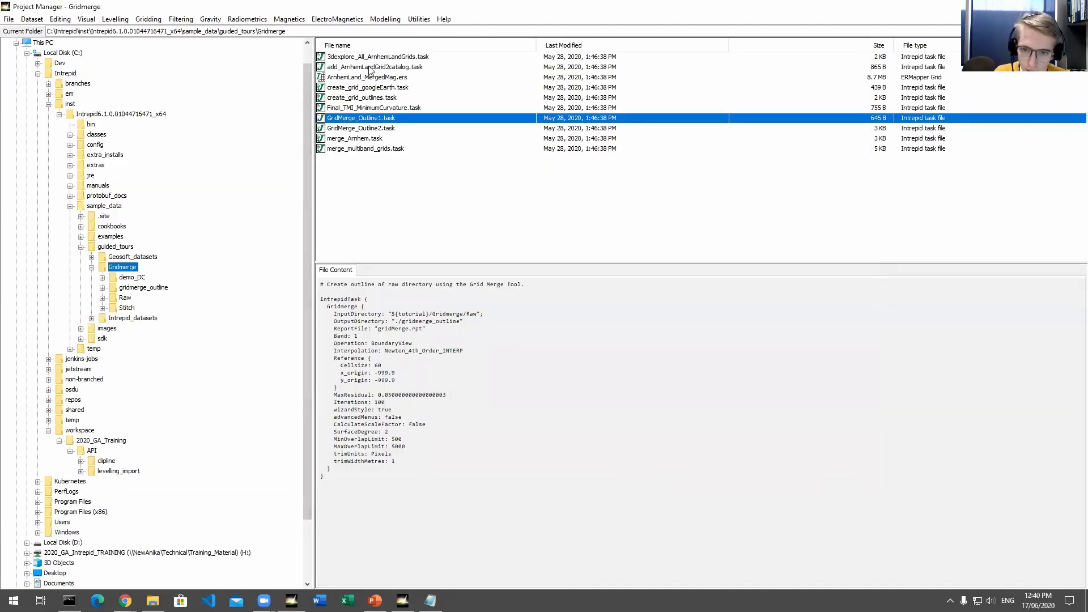
left_click(369, 130)
right_click(367, 131)
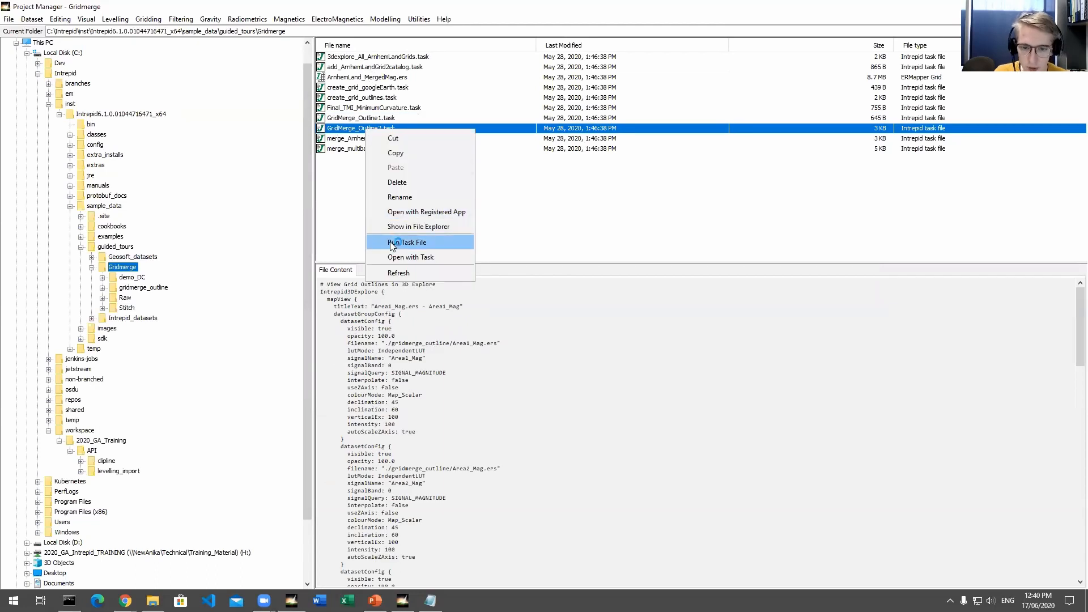
left_click(391, 243)
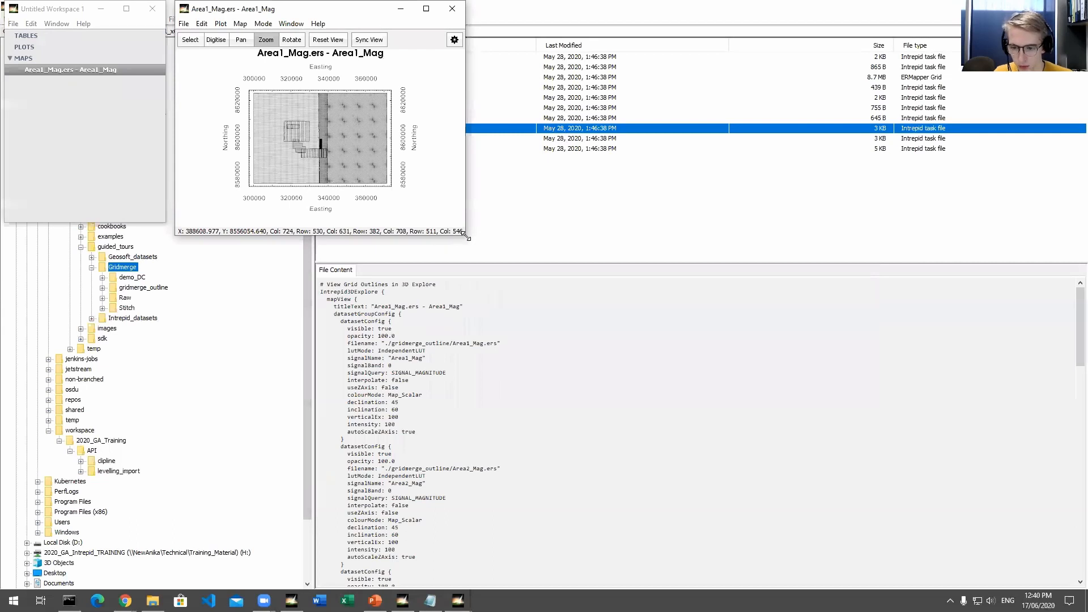
left_click_drag(463, 234, 811, 531)
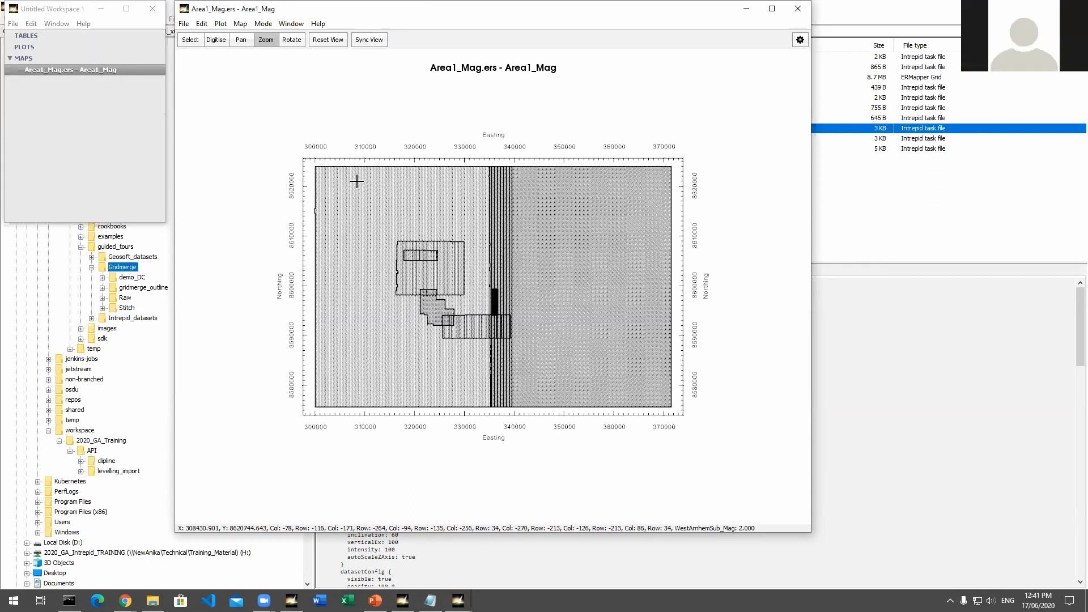
scroll(420, 258, "up", 2)
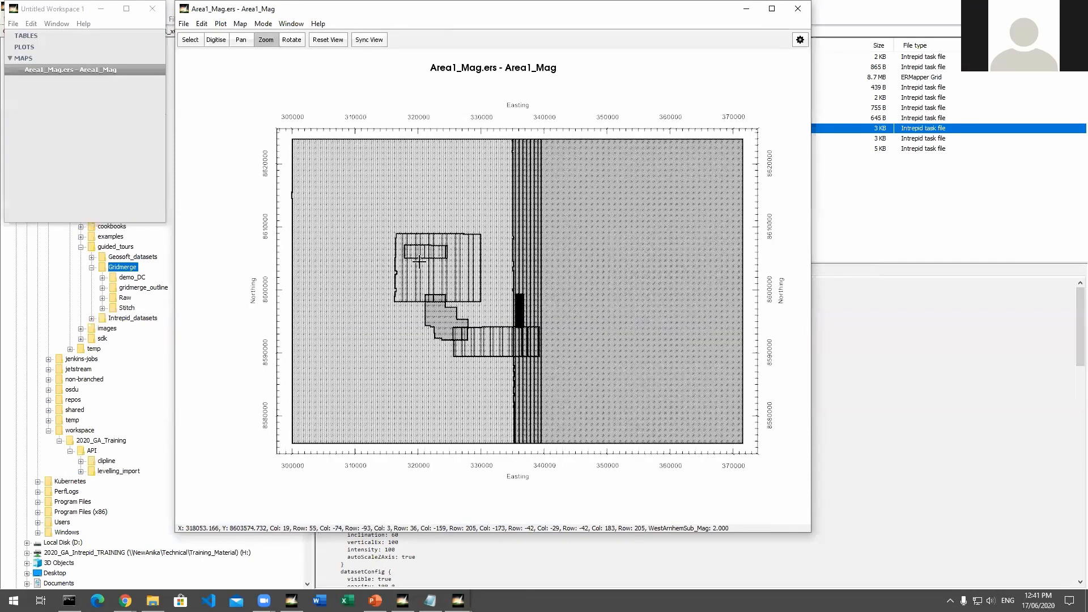
scroll(422, 256, "up", 1)
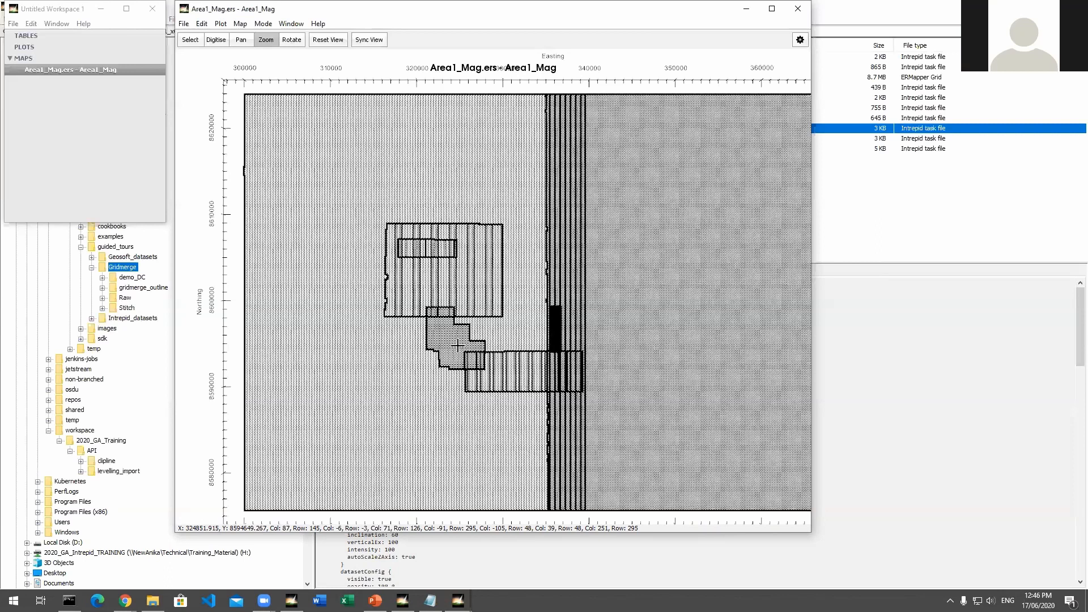
Close the Area1_Mag outline map and its untitled workspace, and return to the Intrepid Gridmerge window
mouse_move(458, 600)
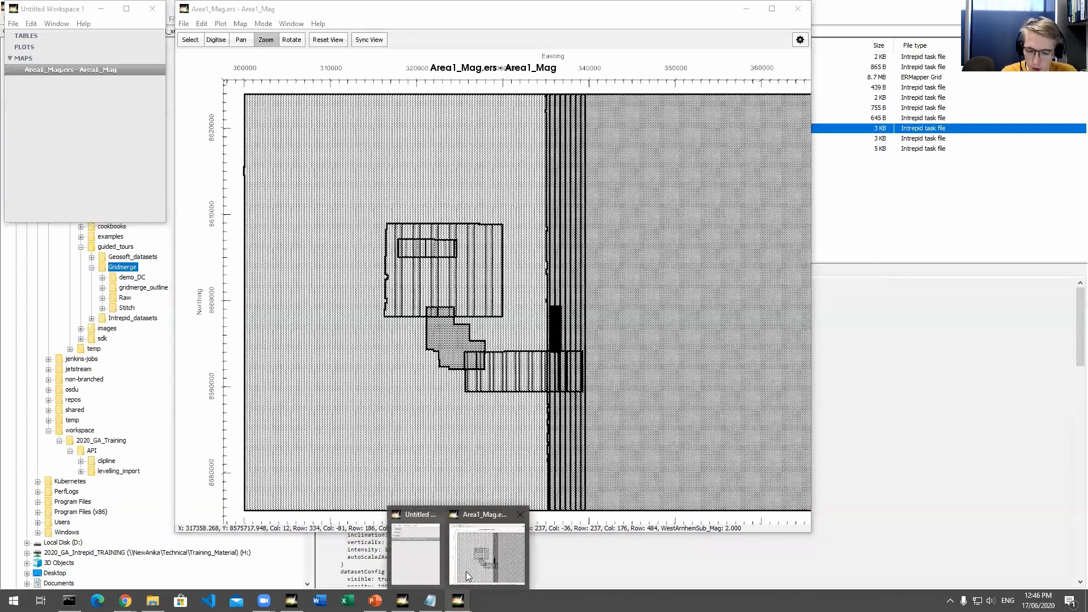
mouse_move(468, 562)
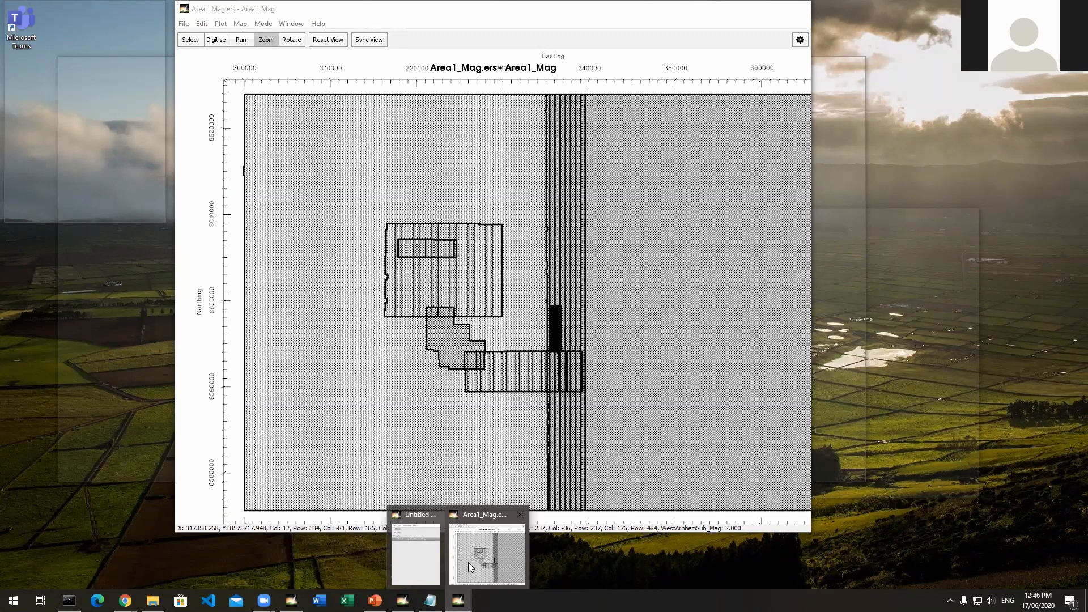
left_click(468, 563)
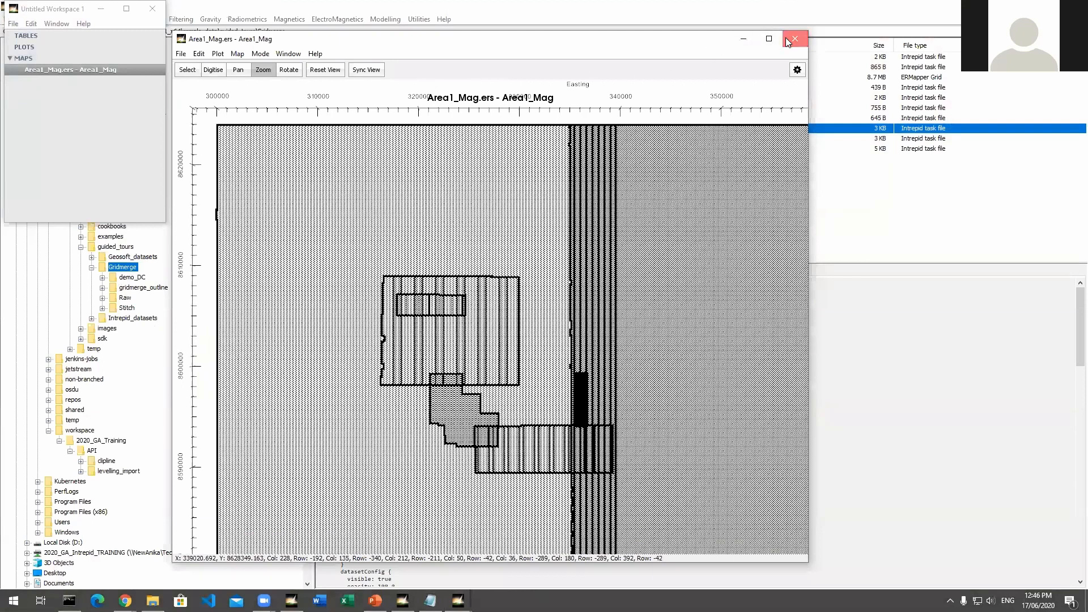
left_click(785, 37)
left_click(152, 9)
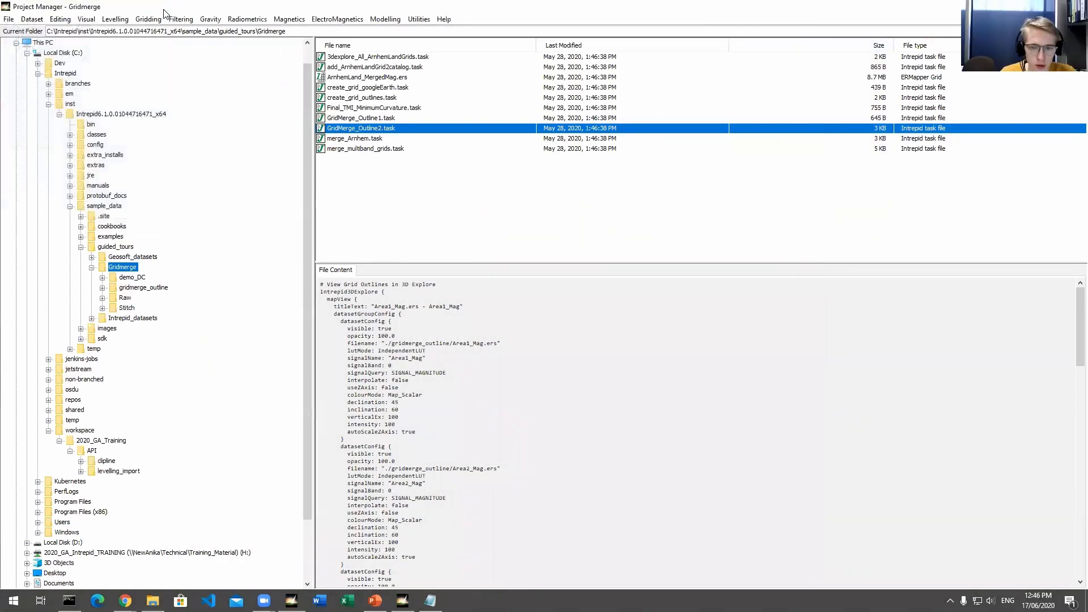
left_click(403, 601)
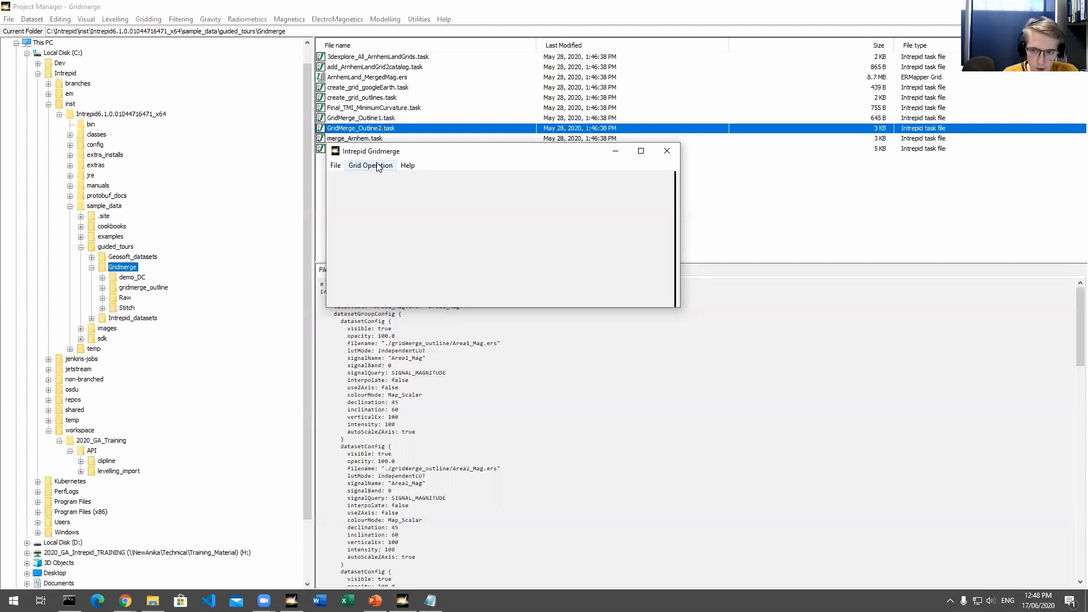
Start leveling with Surface Adjust grids, using demo_DC as the only input directory and choosing Area2_Mag.isi to identify it
left_click(378, 166)
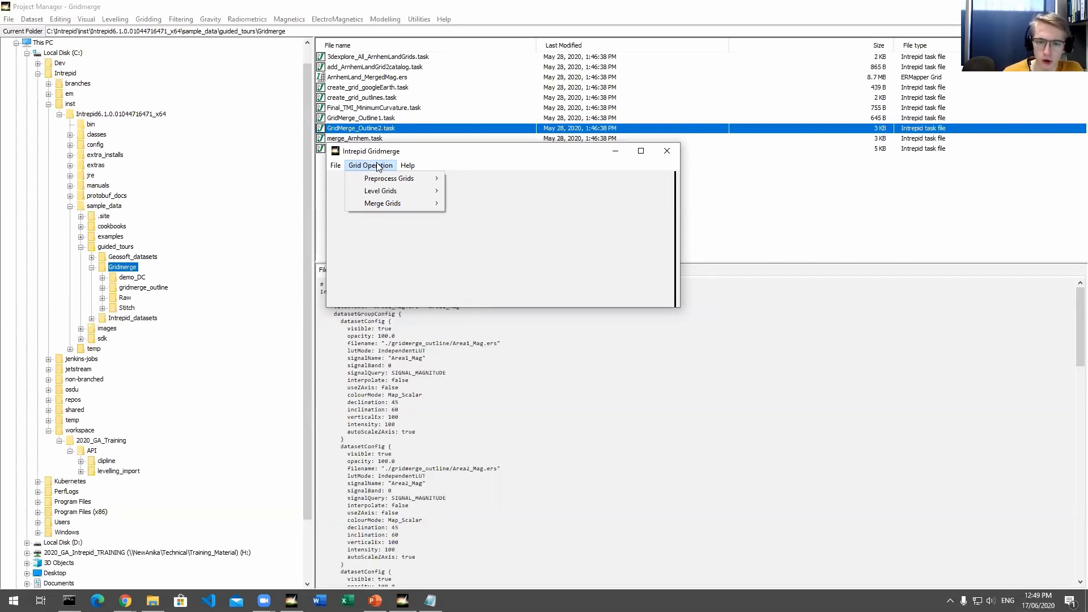
mouse_move(382, 195)
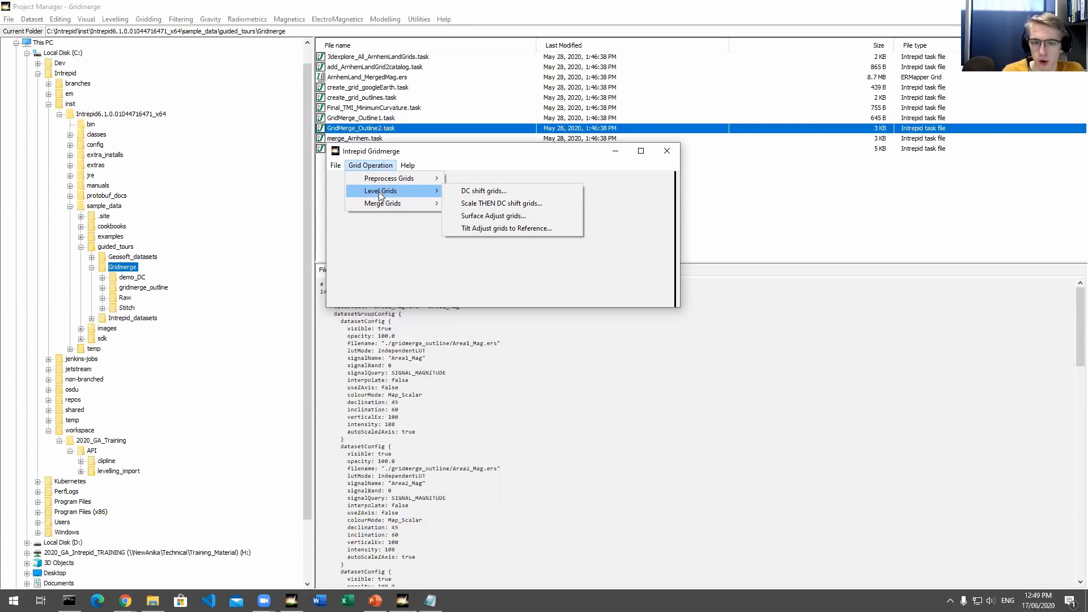
left_click(474, 216)
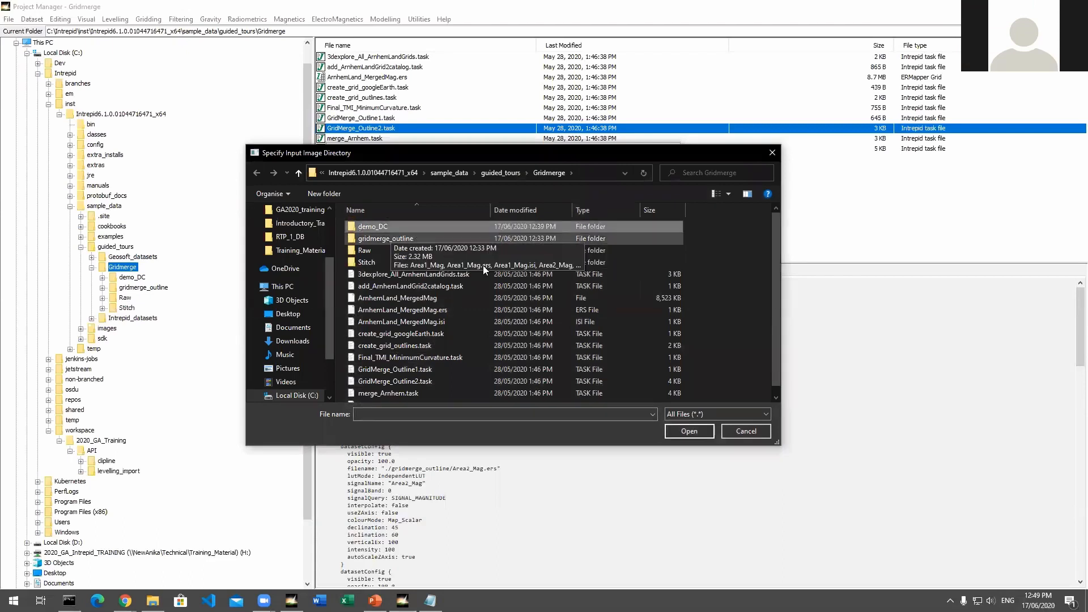
left_click(694, 436)
left_click(474, 285)
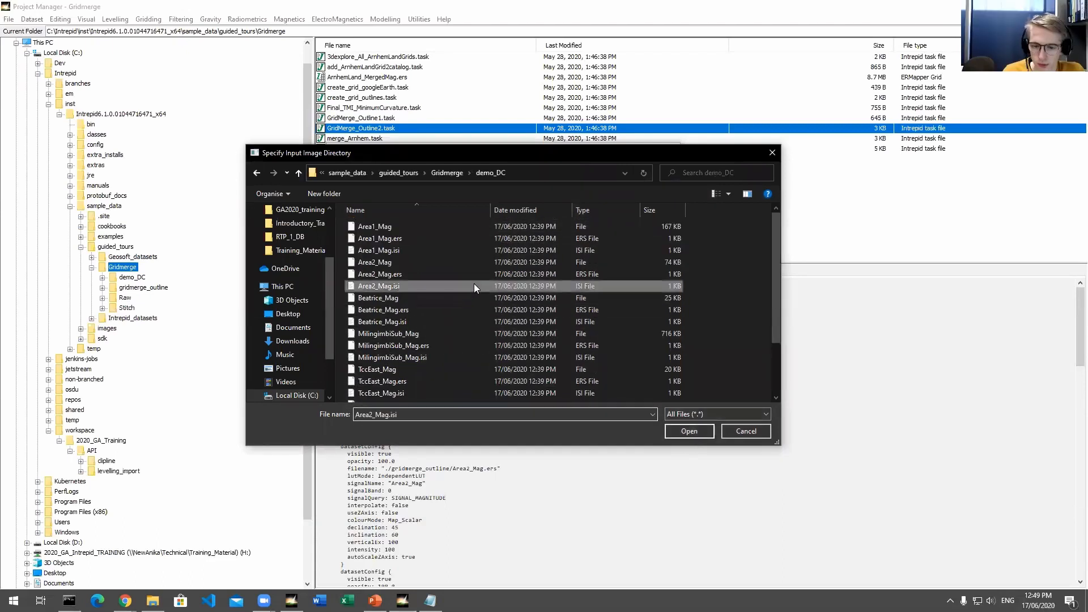
left_click(683, 431)
left_click(564, 241)
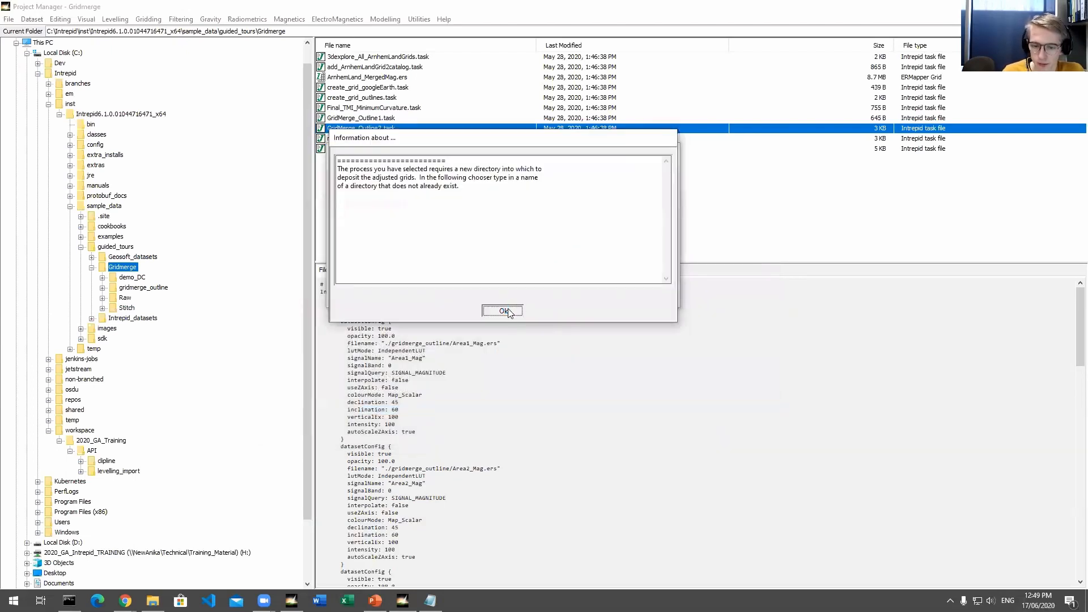
Specify demo_SA inside the Gridmerge folder as the output directory and keep WestArnhemSub_Mag as the only base grid
left_click(503, 311)
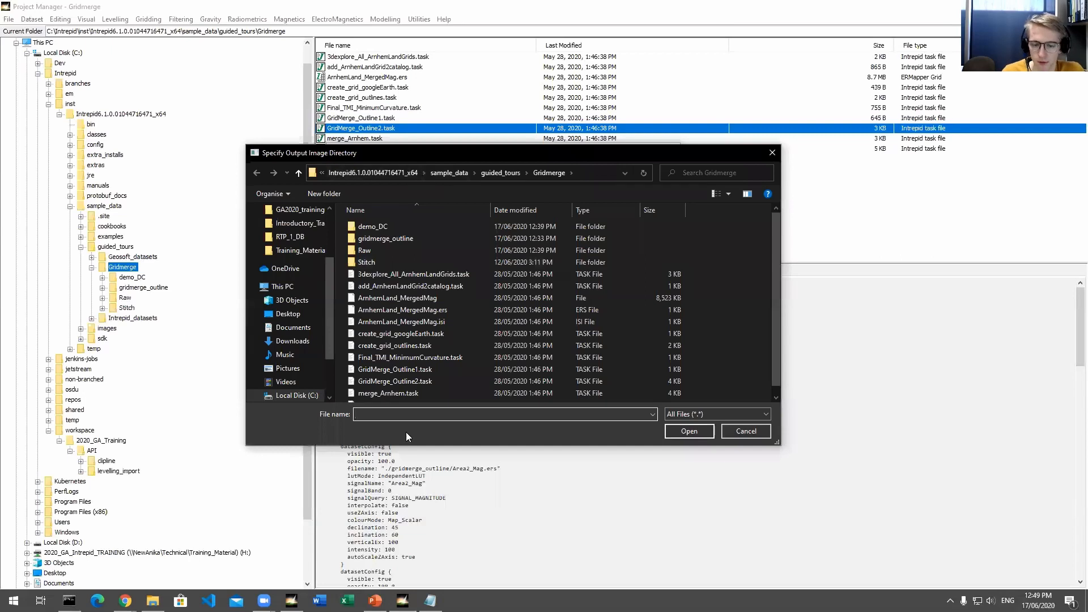
type("demo_SA")
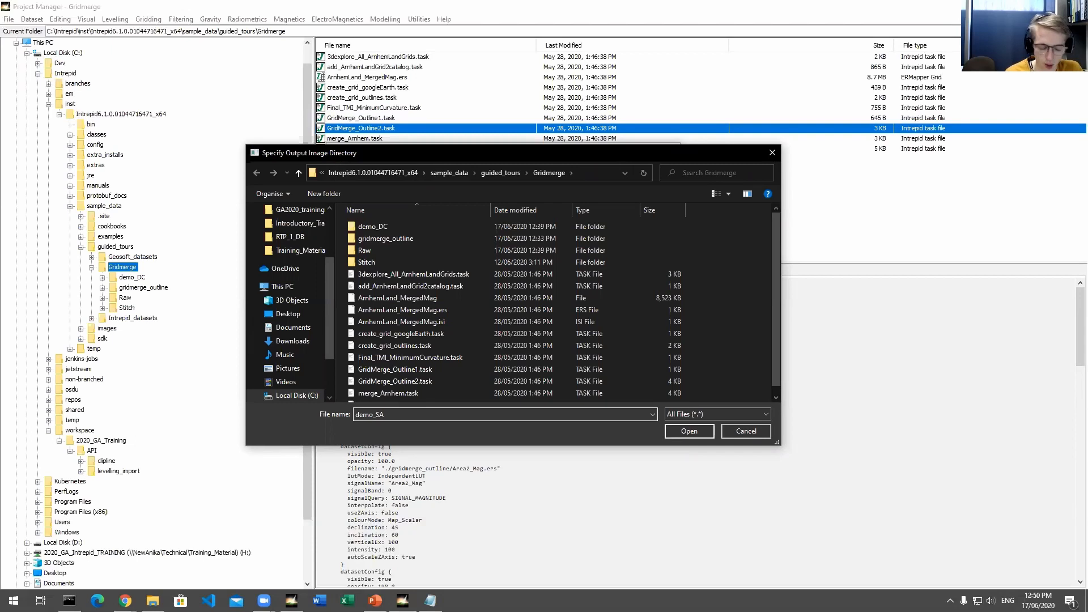
key("Return")
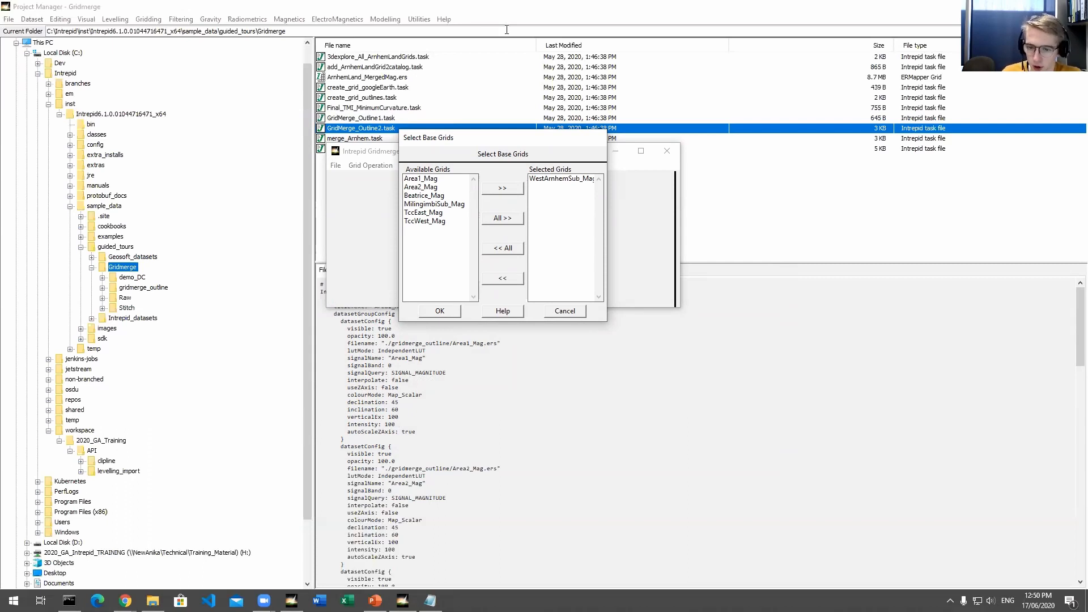
left_click(453, 313)
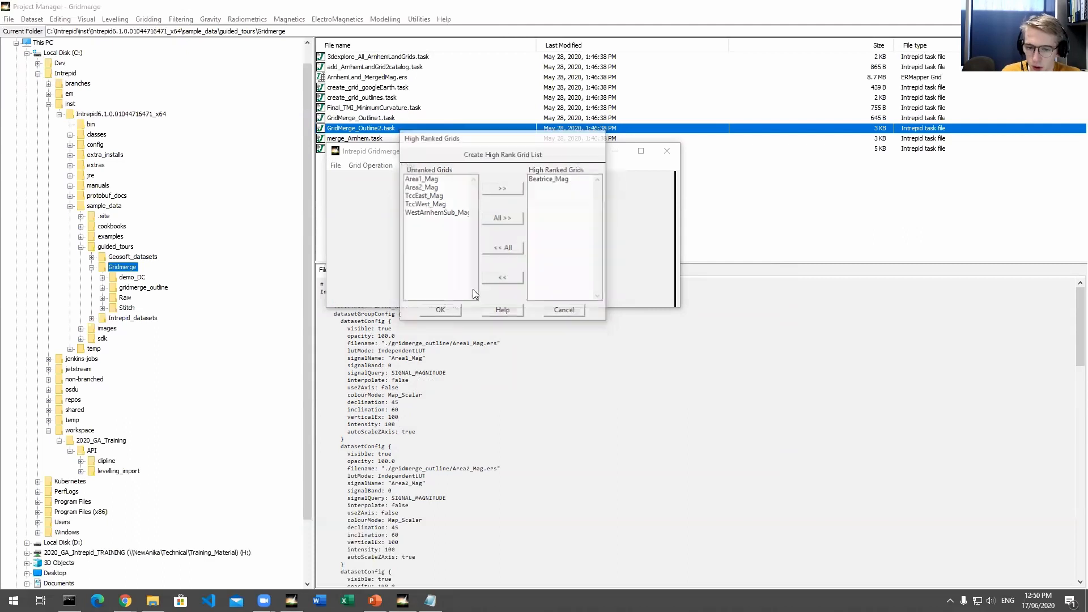
Add TccEast_Mag to the high ranked grids and remove it from that list again
left_click(442, 196)
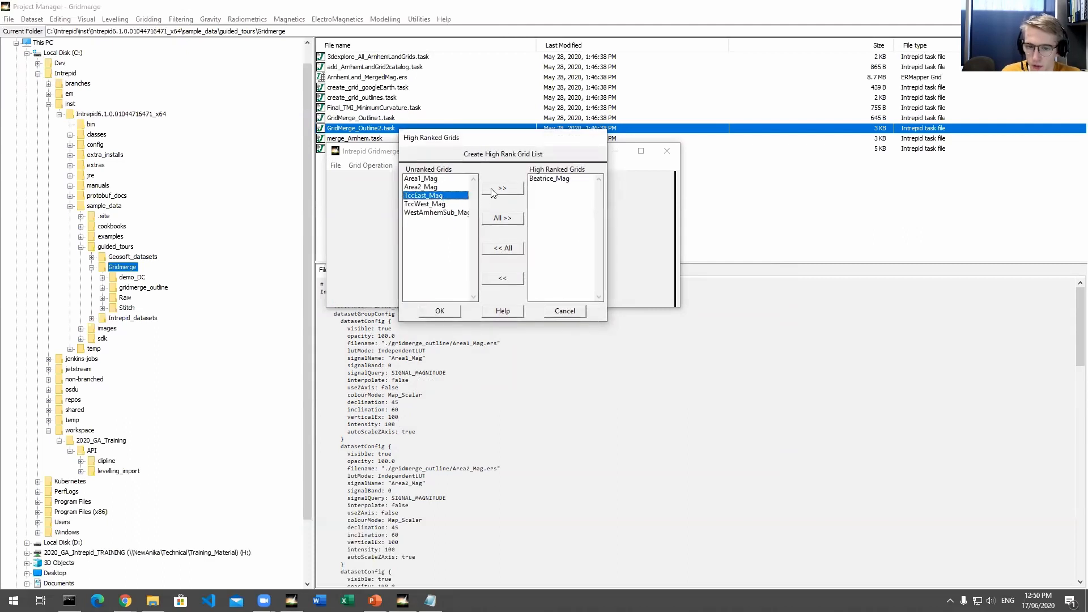
left_click(502, 188)
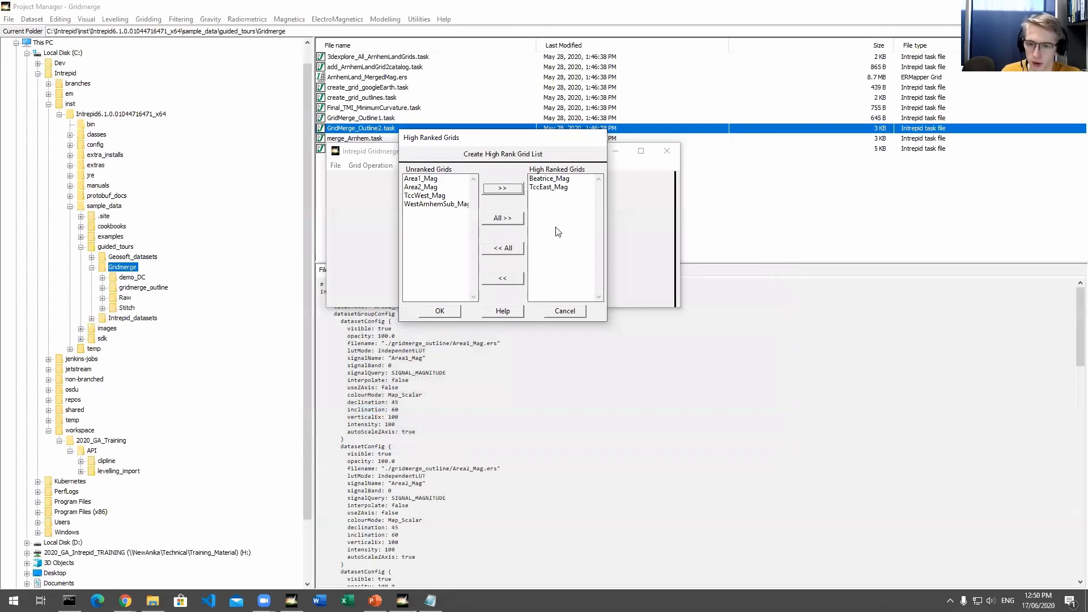
left_click(548, 187)
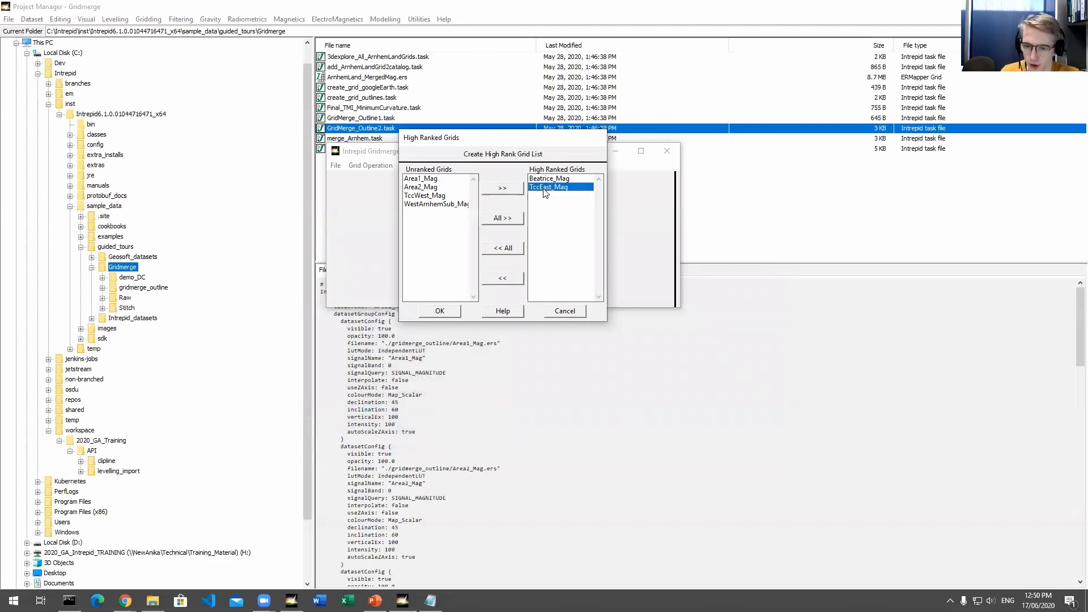
left_click(507, 281)
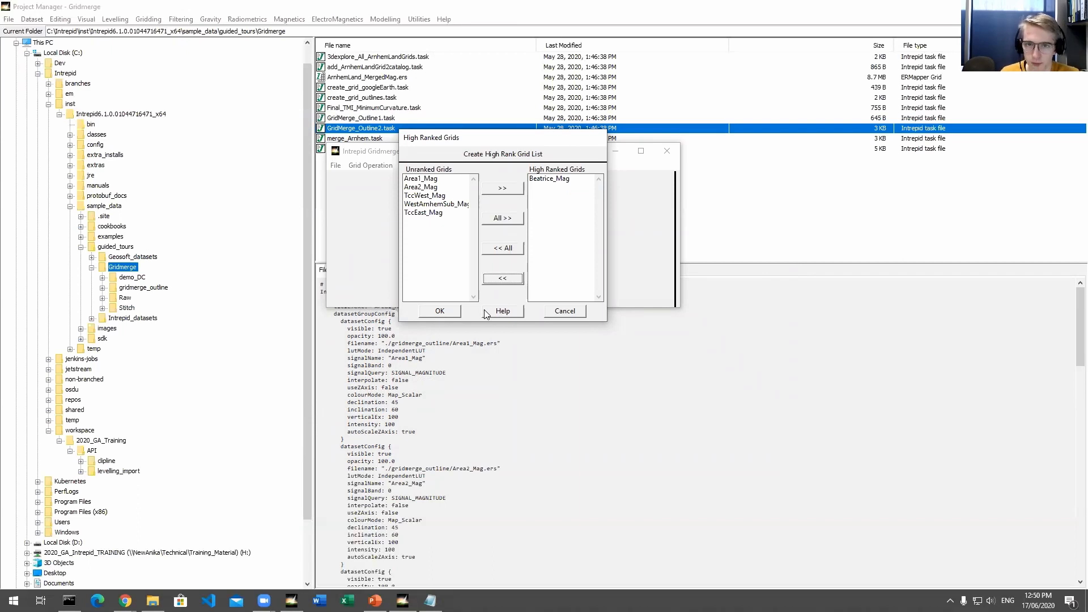
Accept Beatrice_Mag as the only high ranked grid for the surface adjustment
left_click(445, 315)
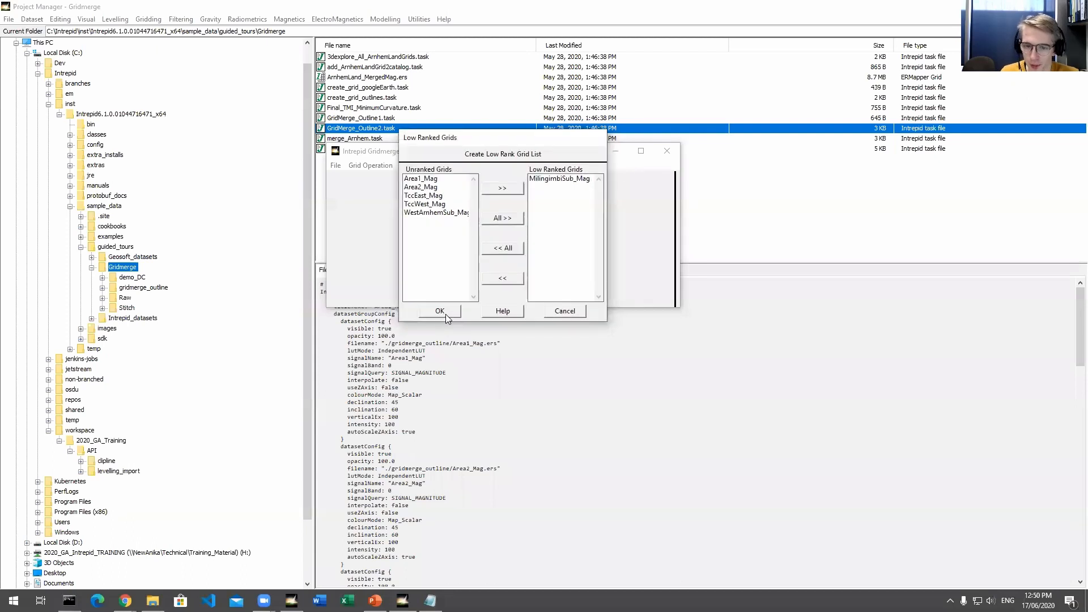
Accept MilingimbiSub_Mag as the low ranked grid, run the surface adjustment with surface degree 1, and close the report
left_click(445, 314)
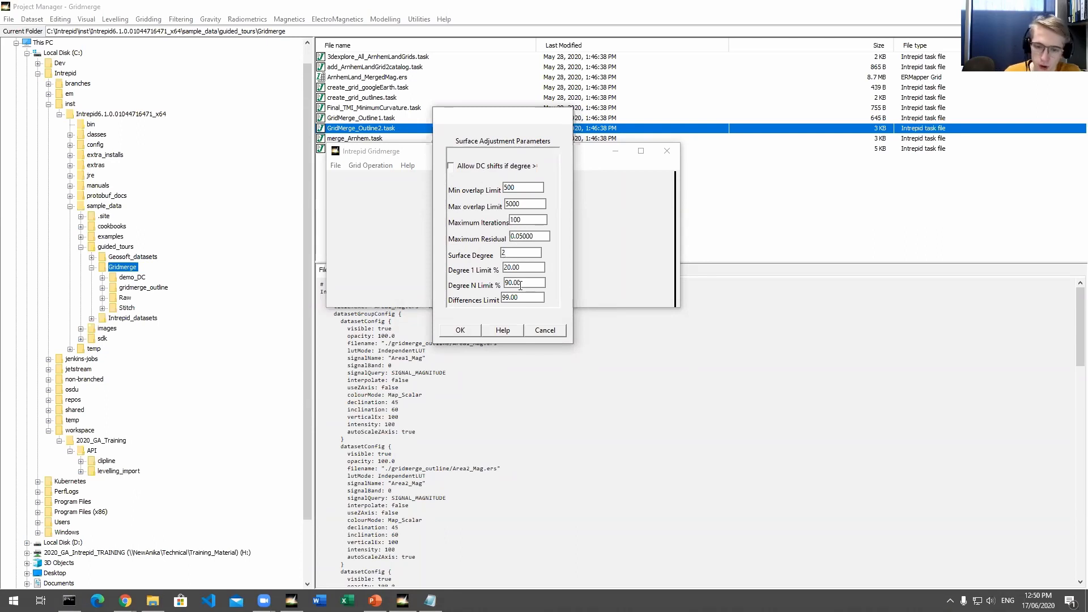
key("BackSpace")
type("1")
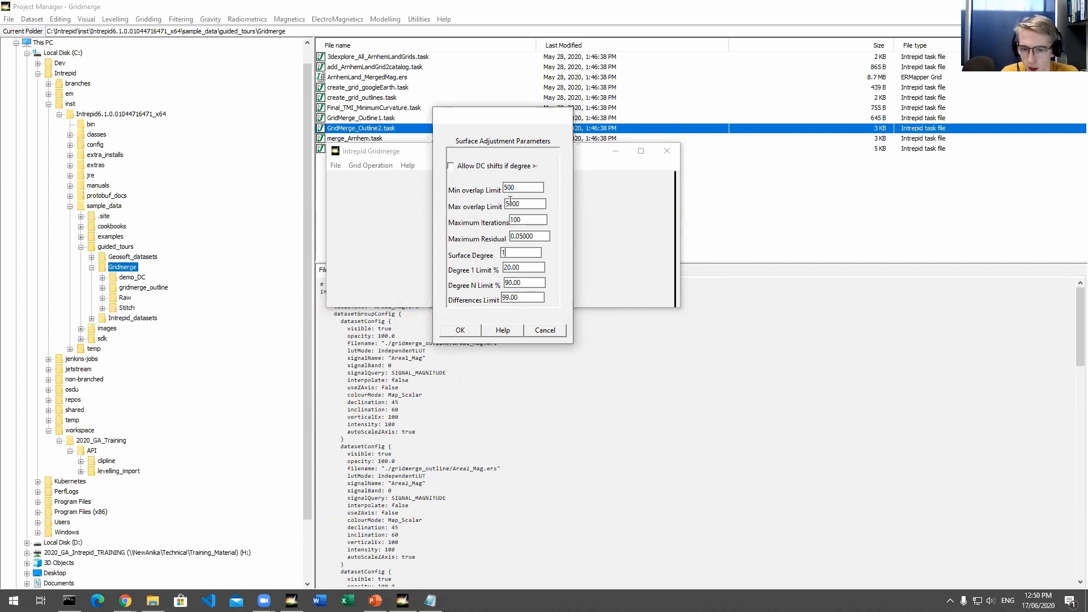
left_click(465, 335)
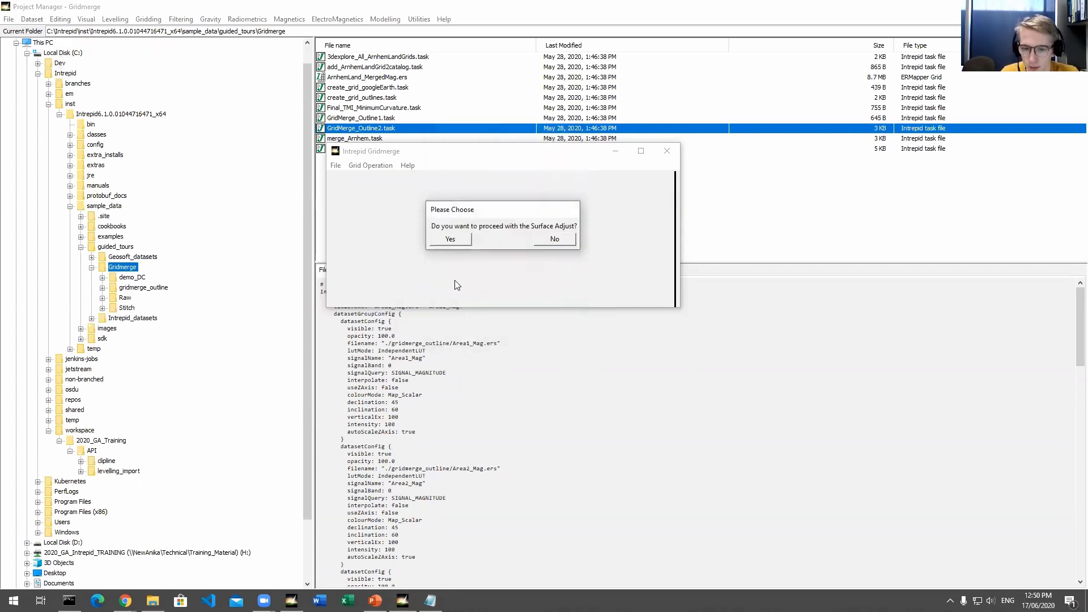
left_click(454, 239)
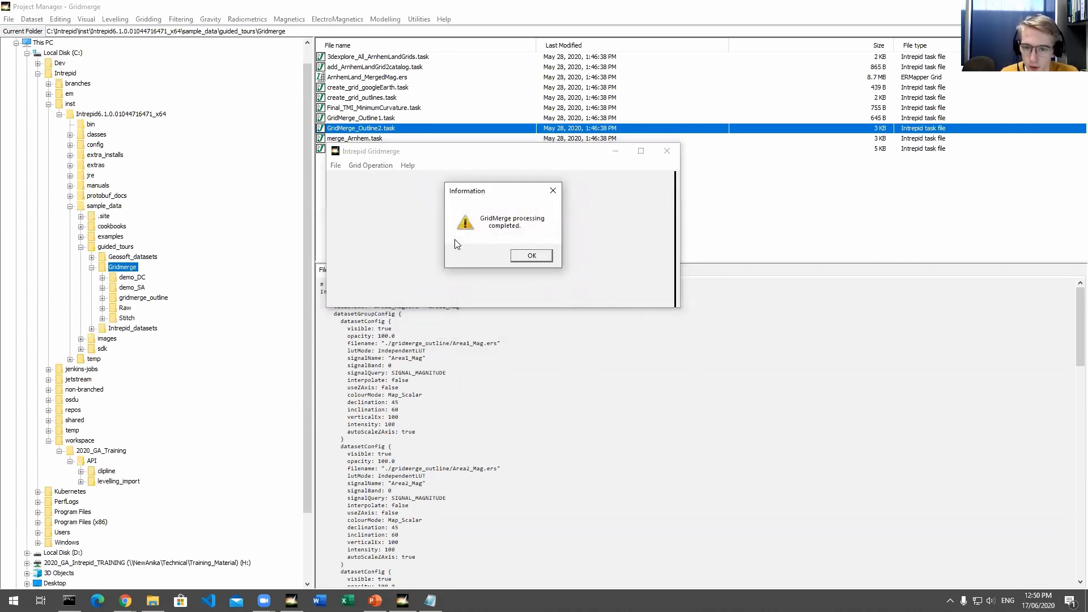
left_click(524, 253)
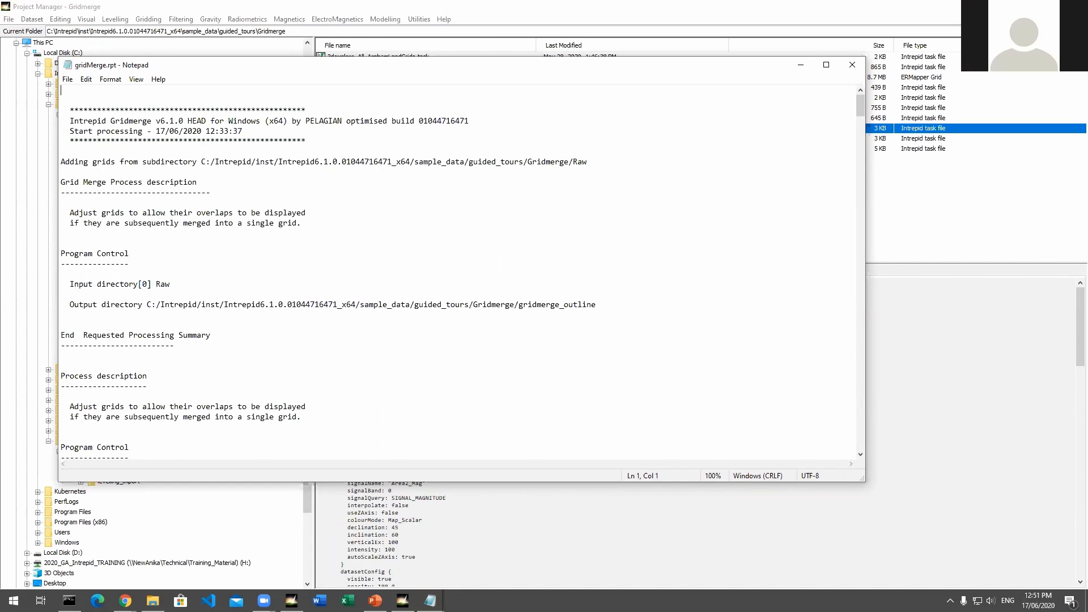
left_click(858, 70)
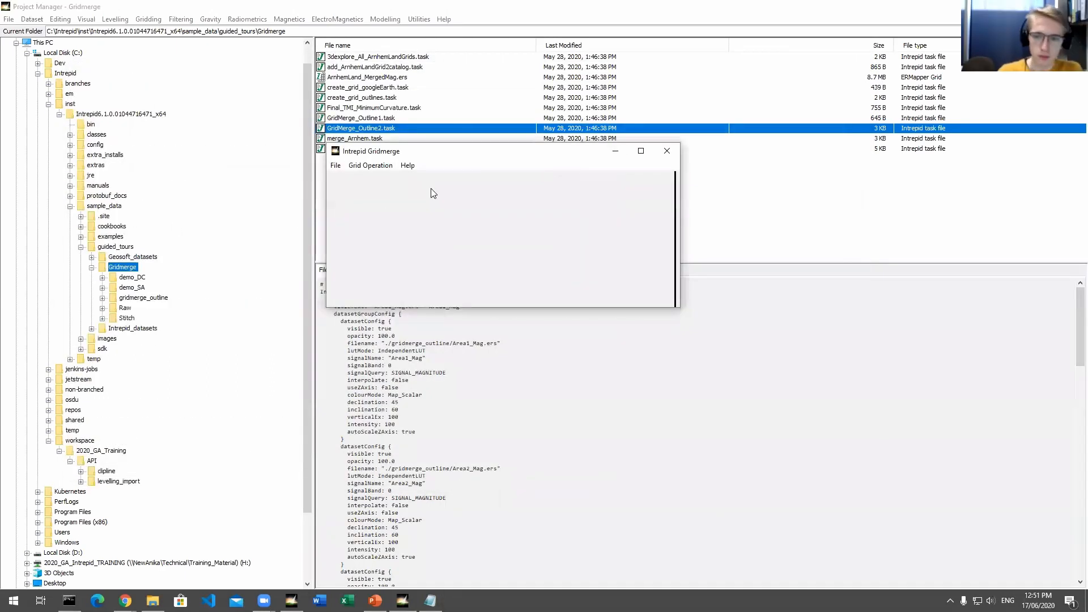
Start another Surface Adjust with demo_DC as the only input directory
left_click(371, 166)
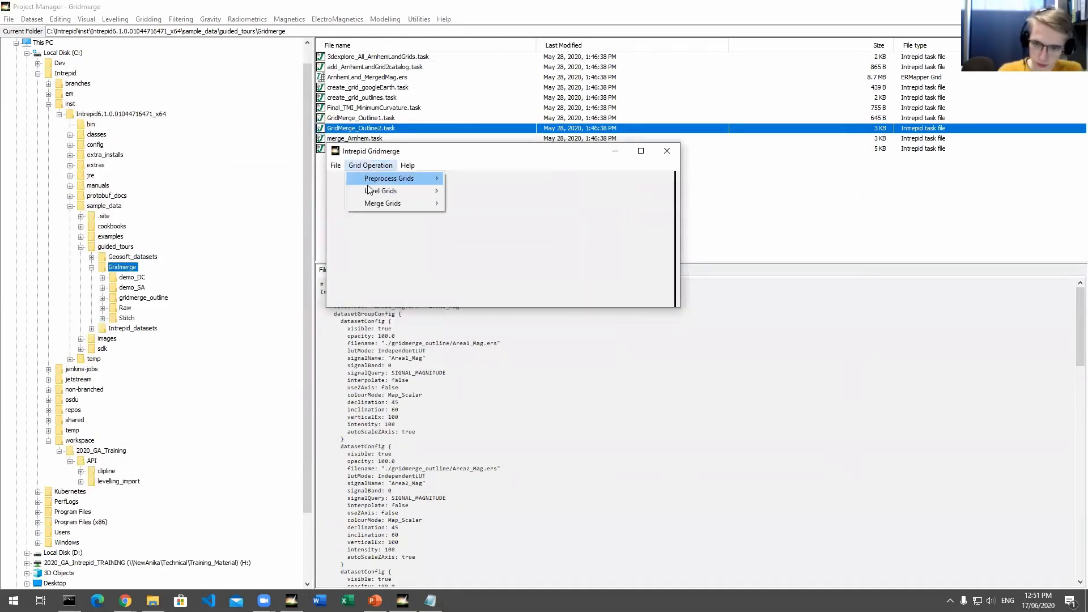
mouse_move(397, 191)
left_click(469, 217)
left_click(390, 224)
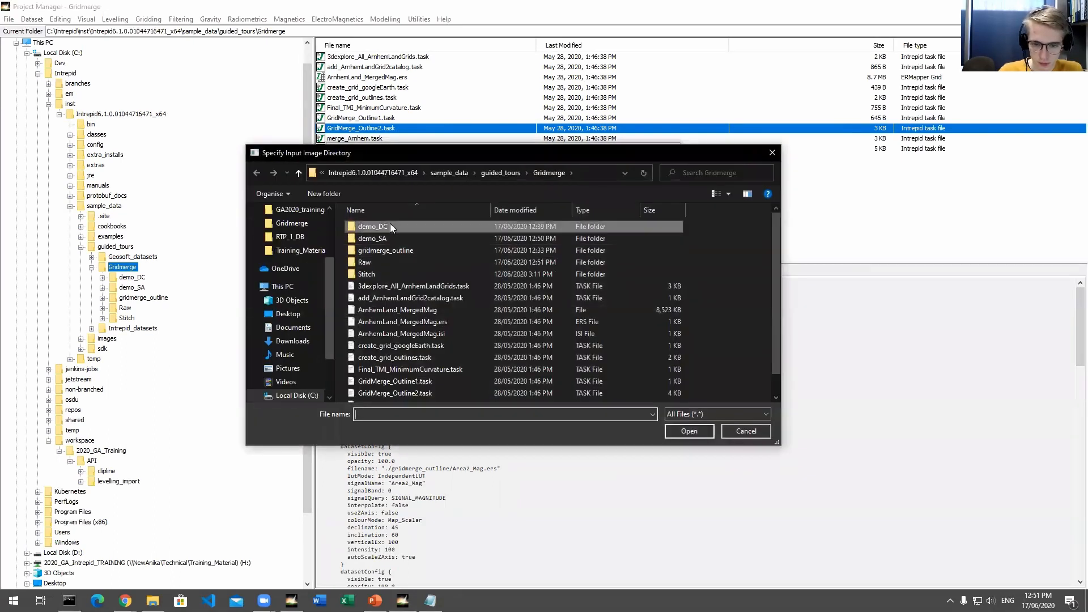
left_click(692, 433)
left_click(618, 334)
left_click(689, 430)
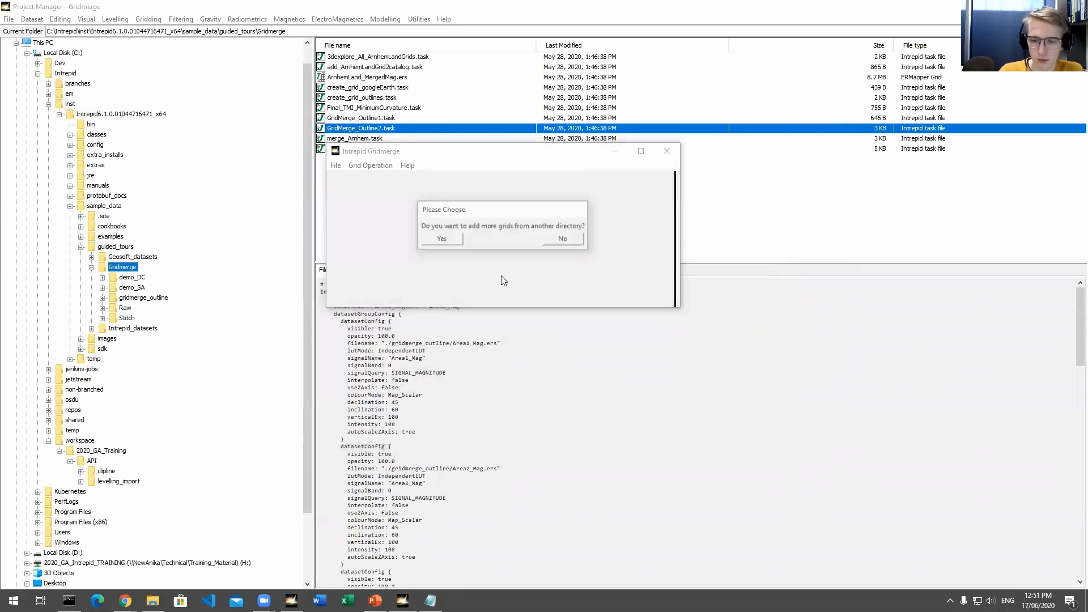
left_click(566, 241)
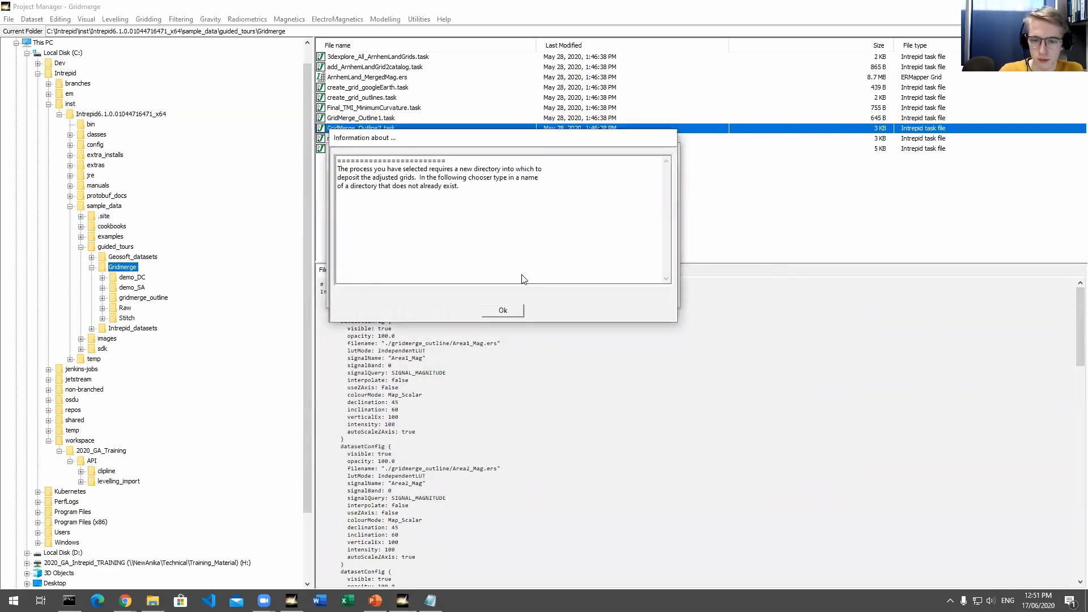
Specify demo2_SA inside the Gridmerge folder as the output directory and accept the grid rankings
left_click(502, 312)
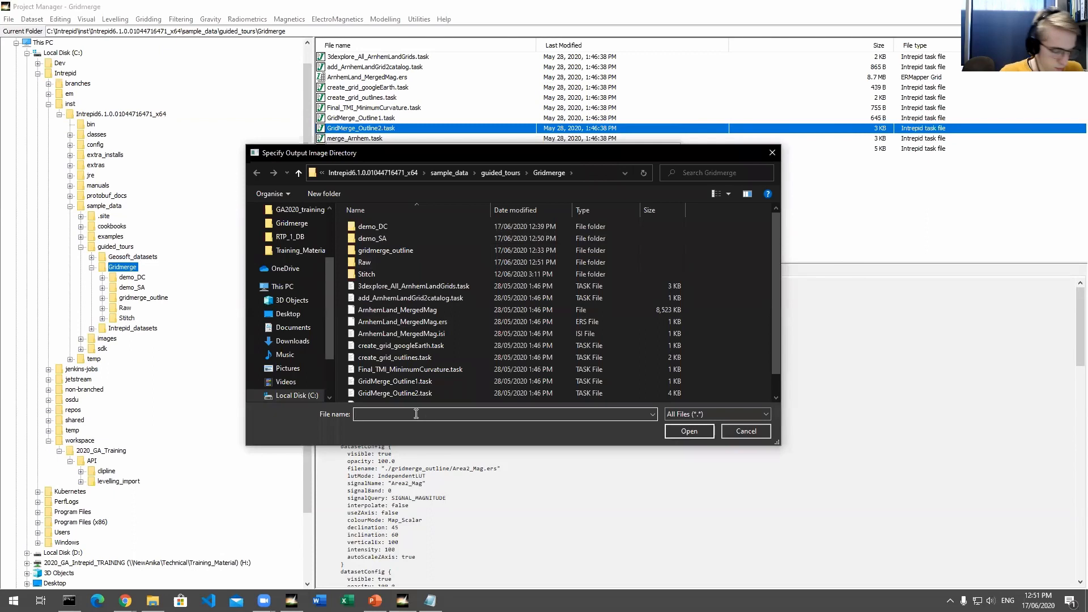
type("demo2_SA")
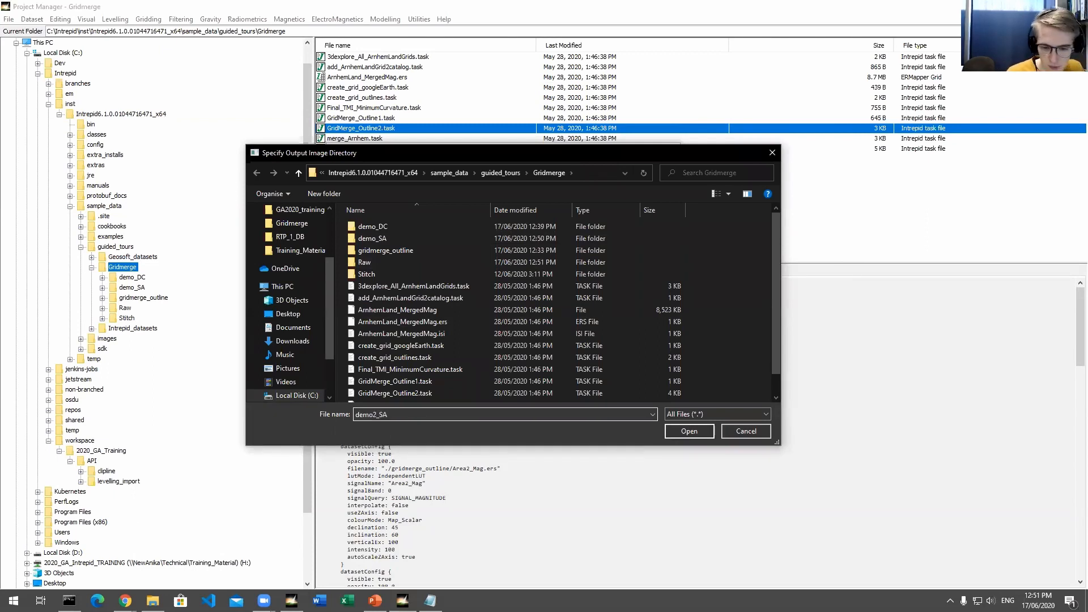
key("Return")
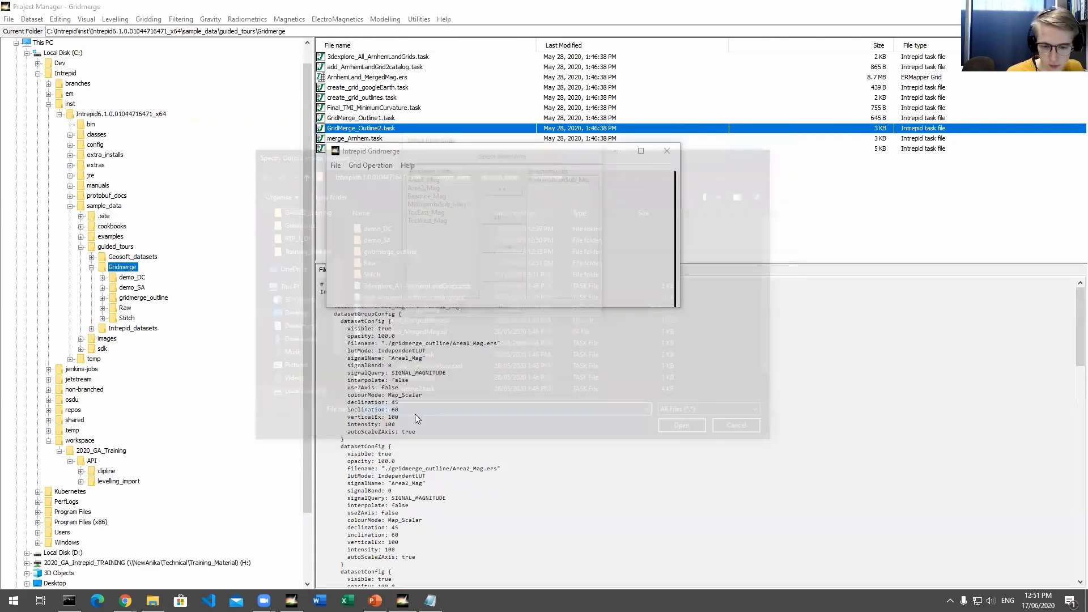
left_click(430, 311)
left_click(432, 311)
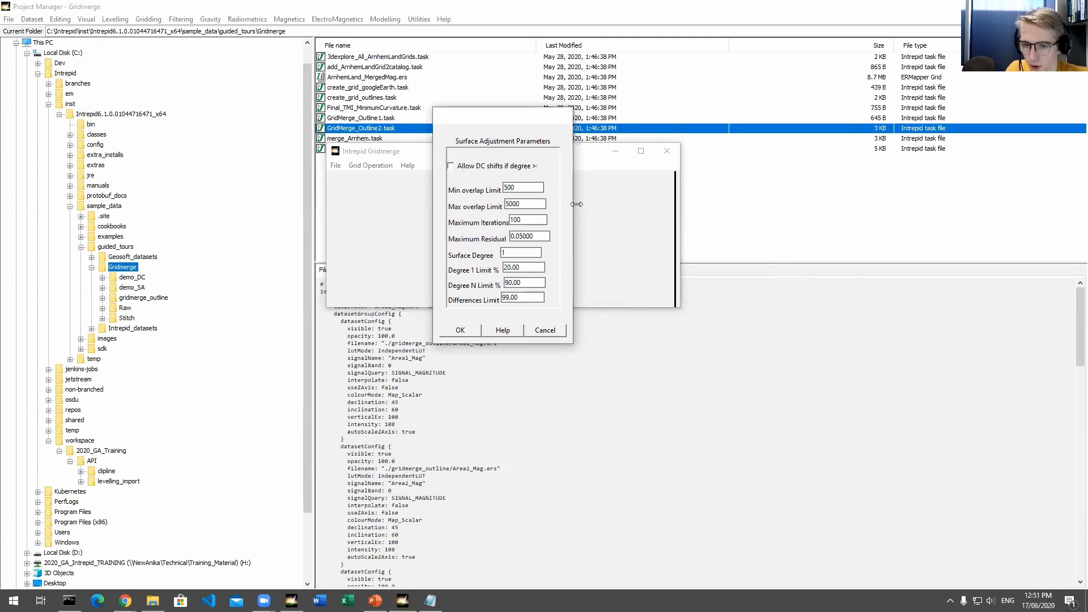
Review the surface adjustment parameters in a widened dialog, accept them, and decline to proceed with the Surface Adjust
left_click_drag(576, 205, 600, 204)
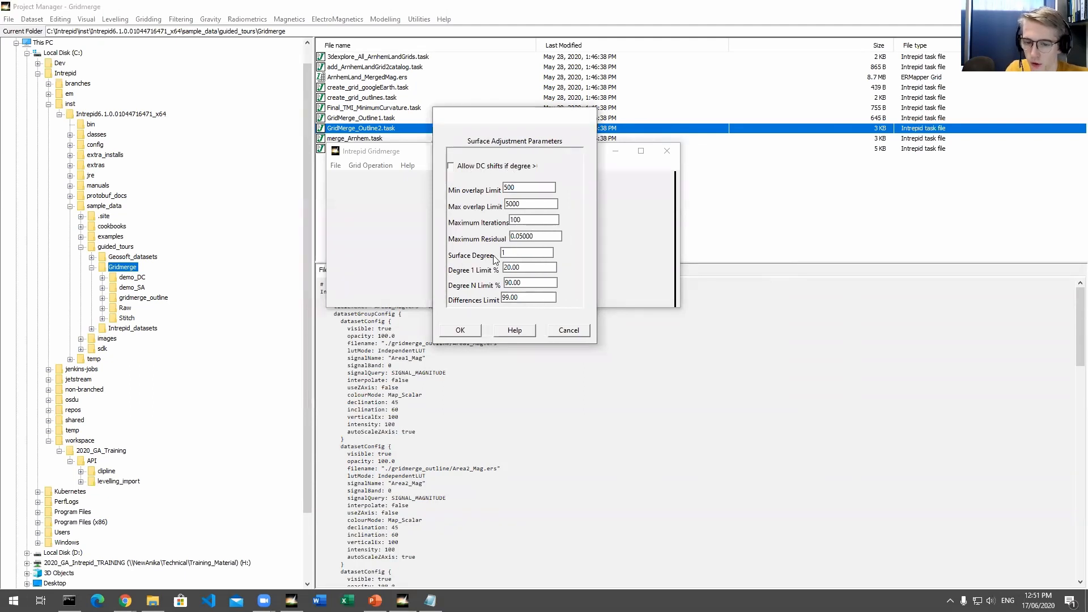
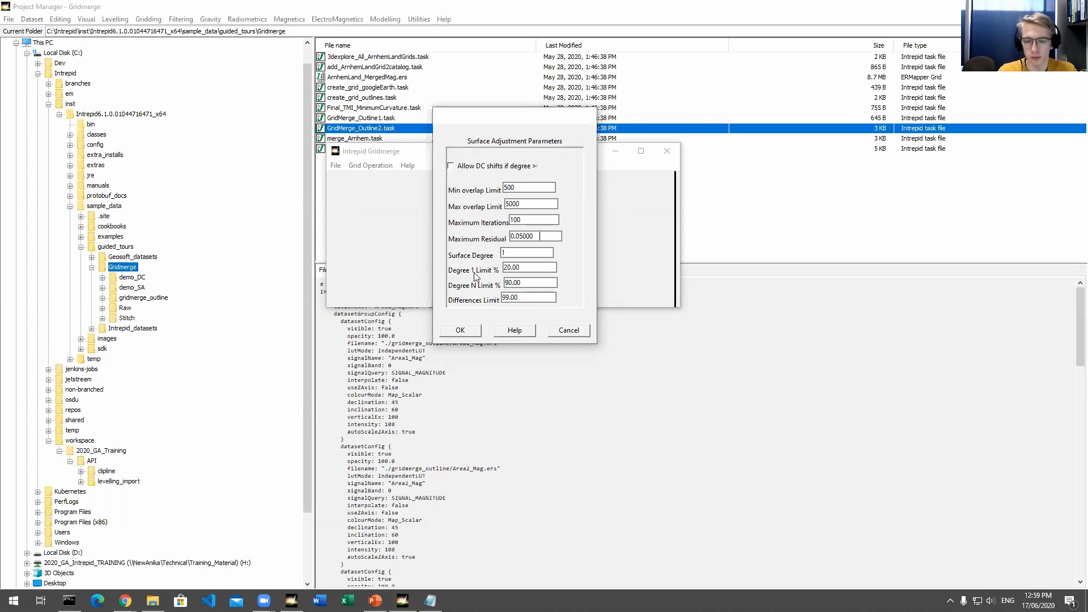
left_click(460, 330)
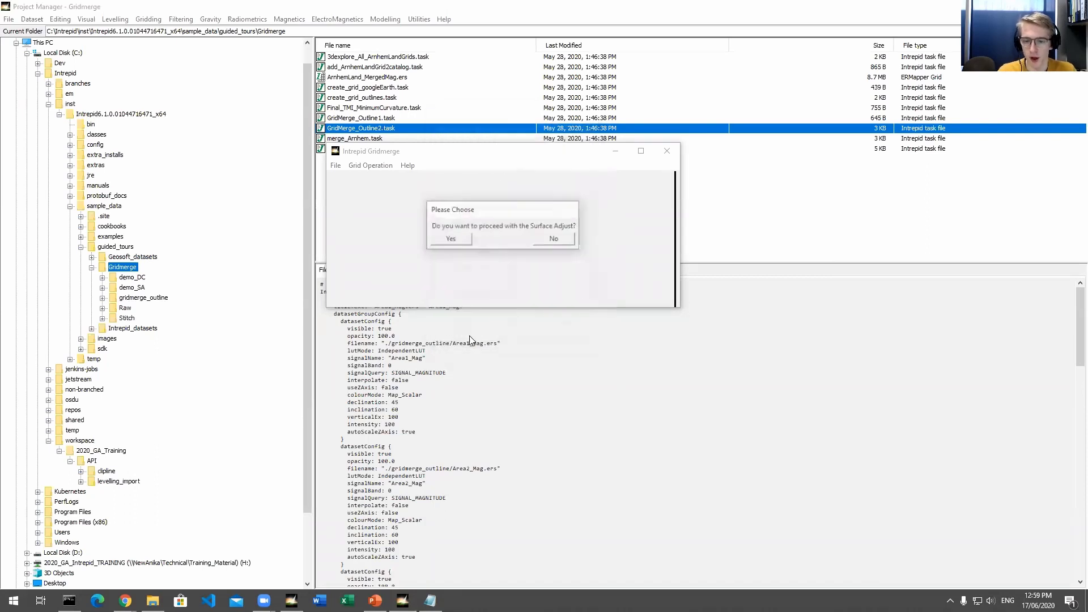
left_click(548, 239)
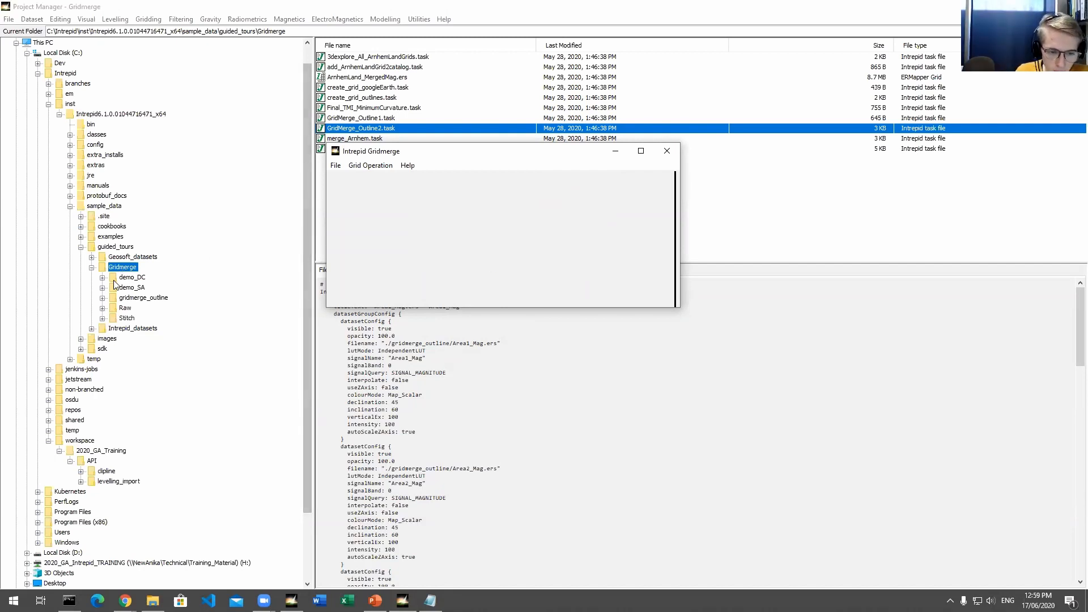
Examine the thumbnails of the original grids in the Raw folder, going from Area1_Mag through to WestArnhemSub_Mag
left_click(125, 307)
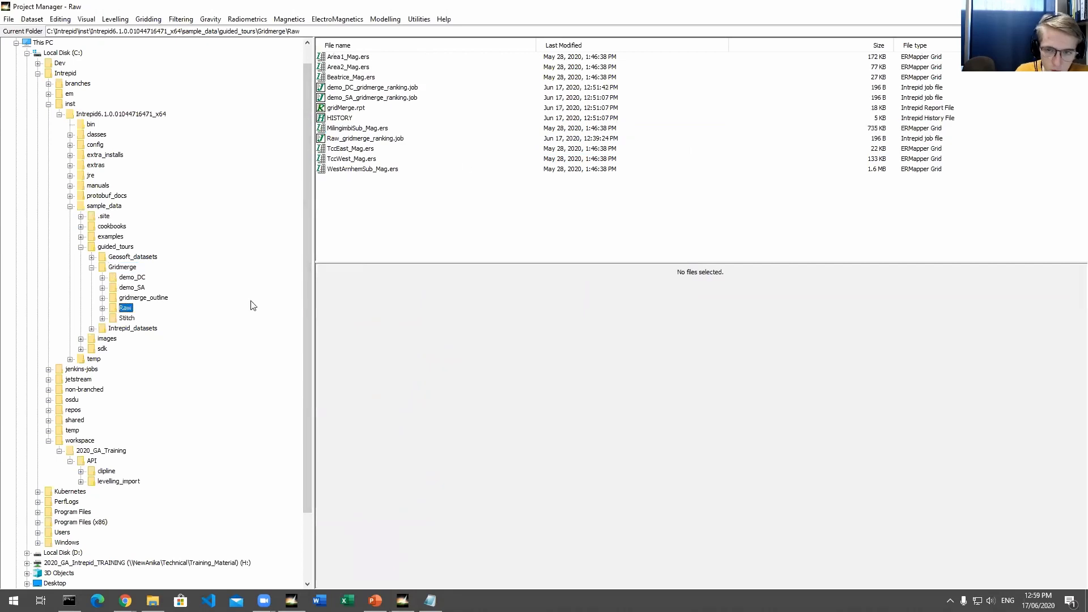
left_click(347, 57)
key("Down")
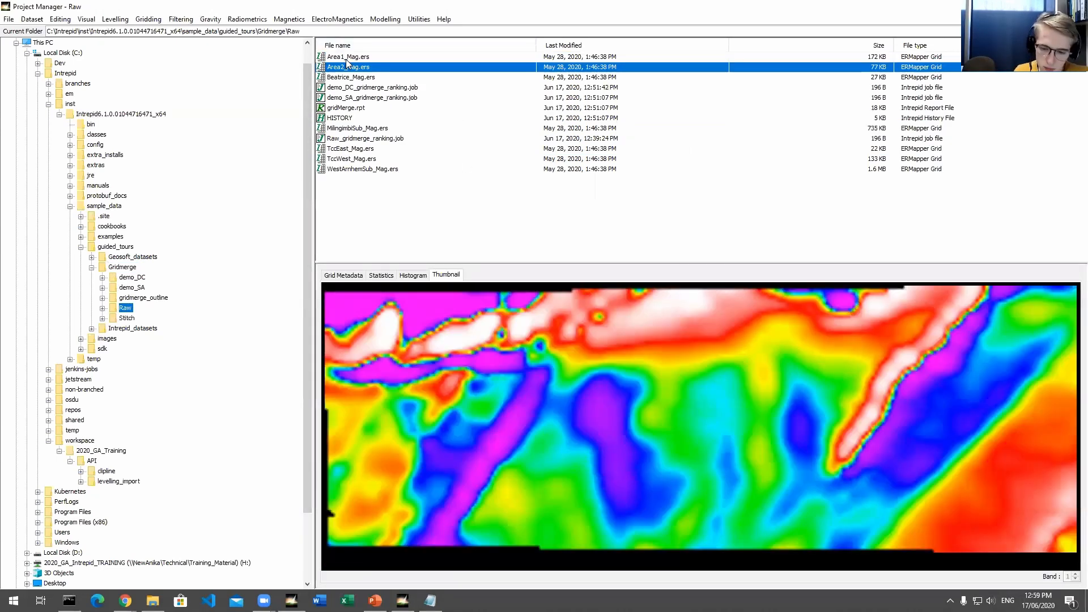
key("Down")
key("Down")
key("Down")
key("Down")
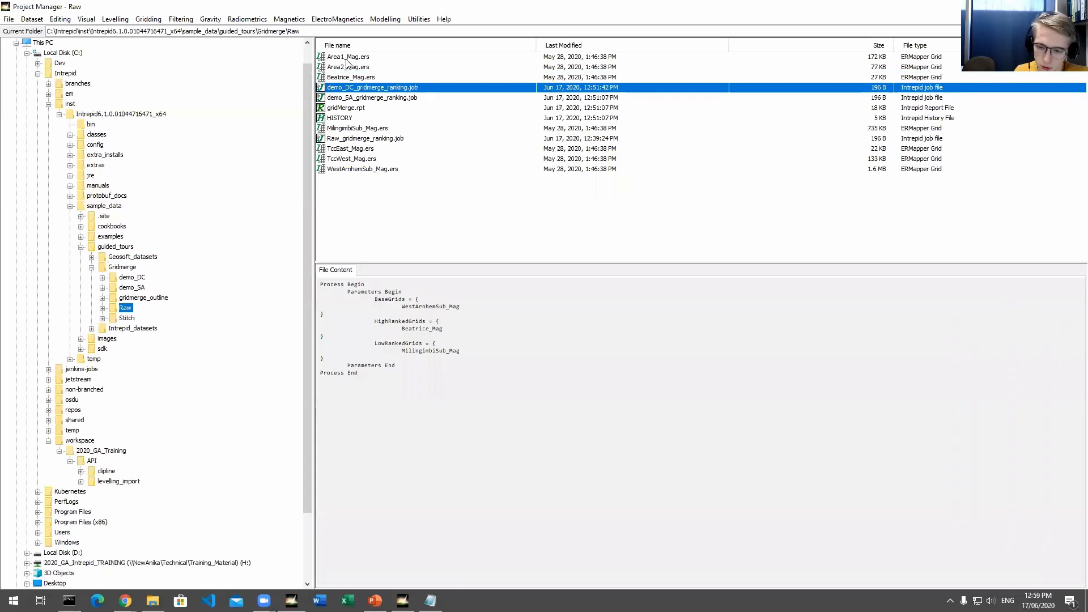
key("Down")
key("Down")
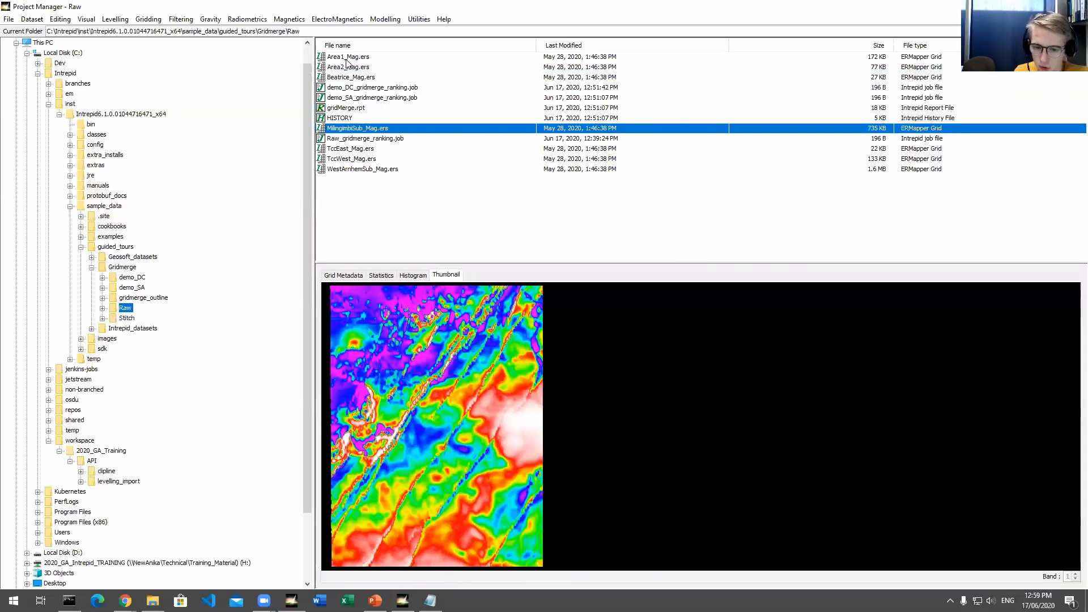
key("Down")
key("Down")
key("Down")
key("Down")
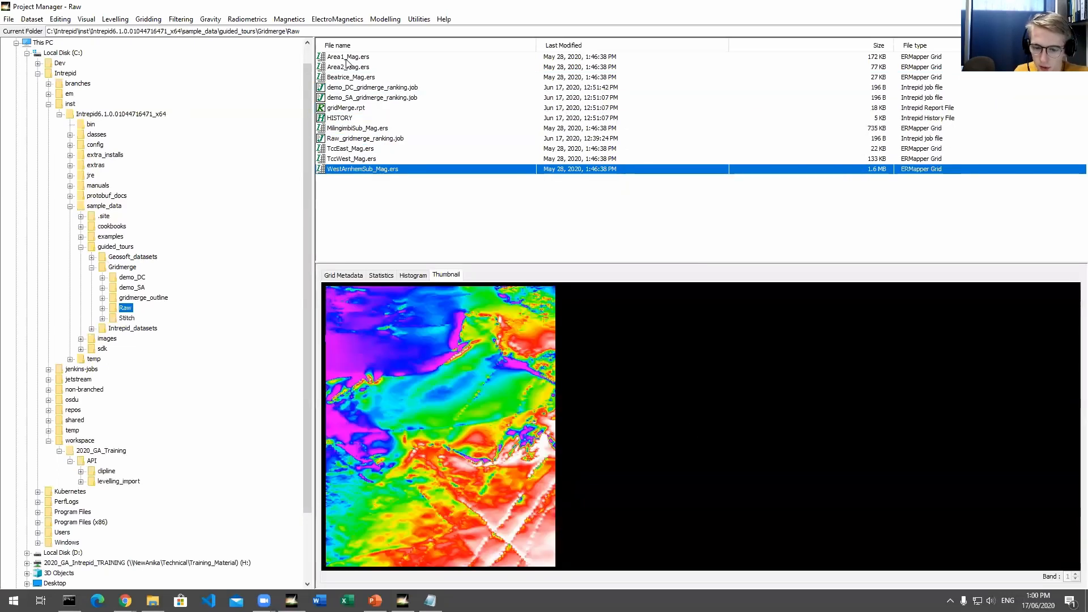
Compare the grid metadata of WestArnhemSub_Mag and Beatrice_Mag in Raw with that of WestArnhemSub_Mag, Area2_Mag and Beatrice_Mag in demo_SA
left_click(335, 275)
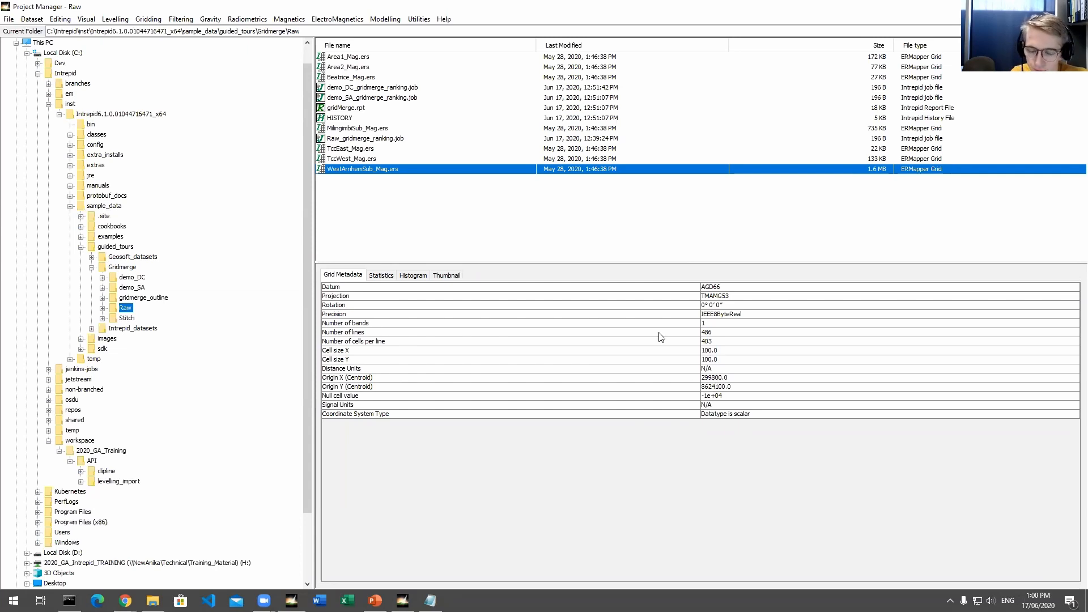
left_click(342, 77)
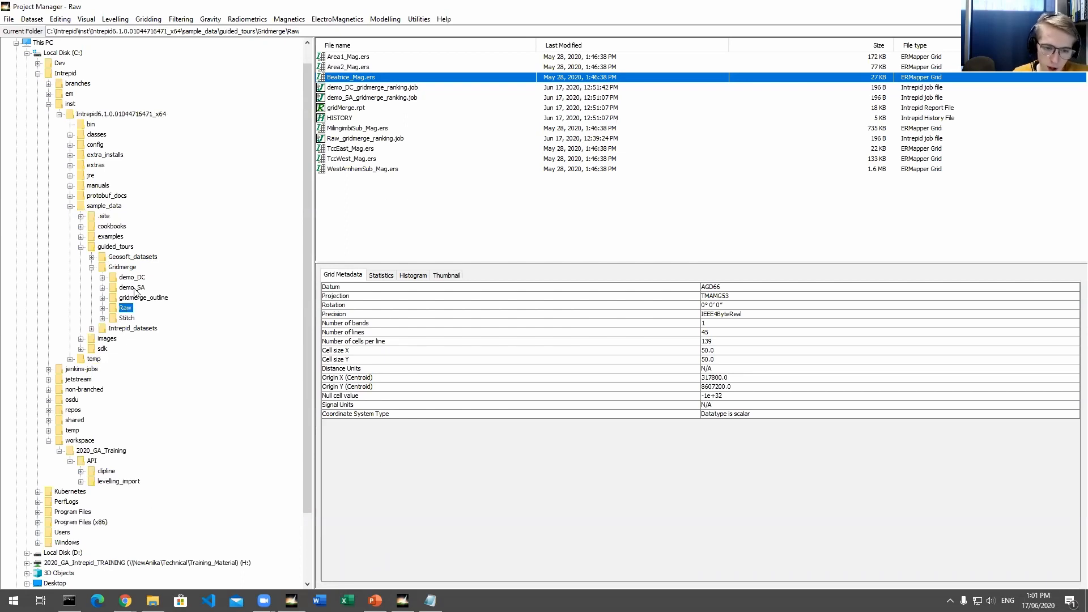
left_click(132, 288)
left_click(378, 119)
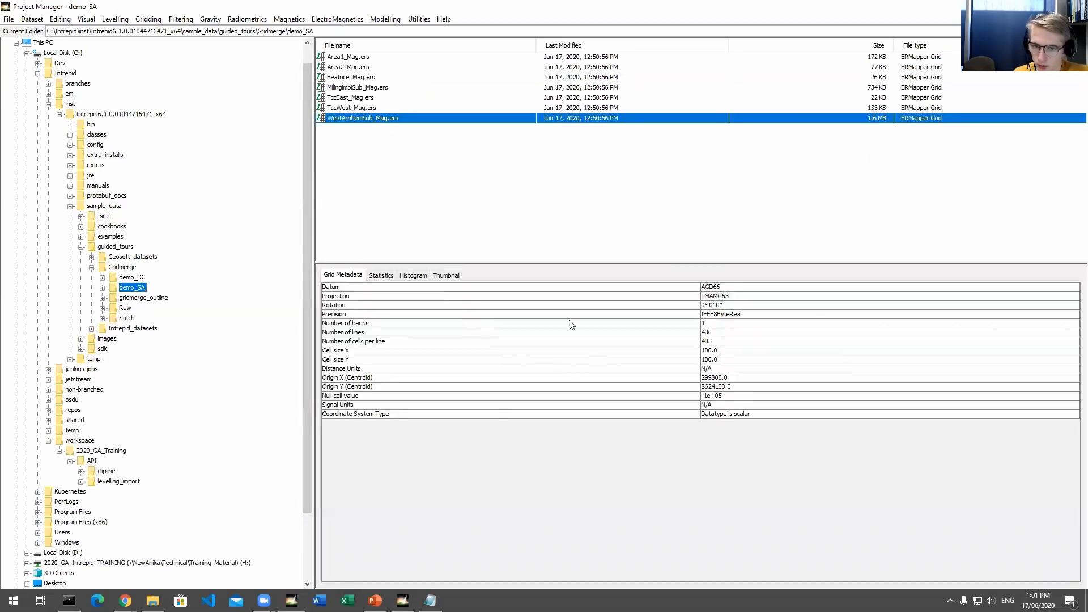
left_click(351, 69)
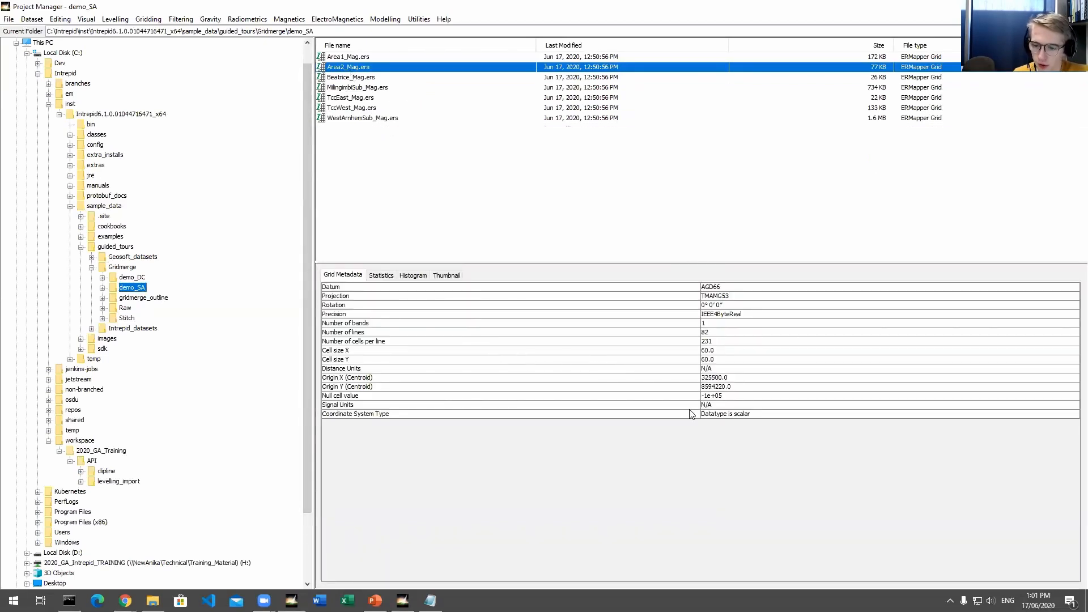
left_click(370, 78)
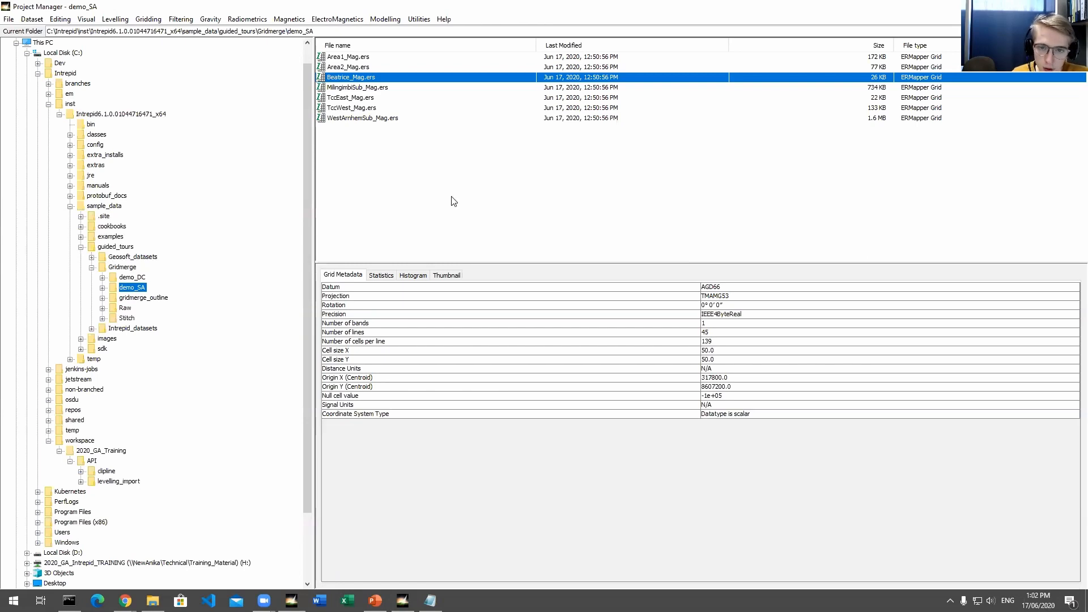
left_click(149, 299)
left_click(136, 288)
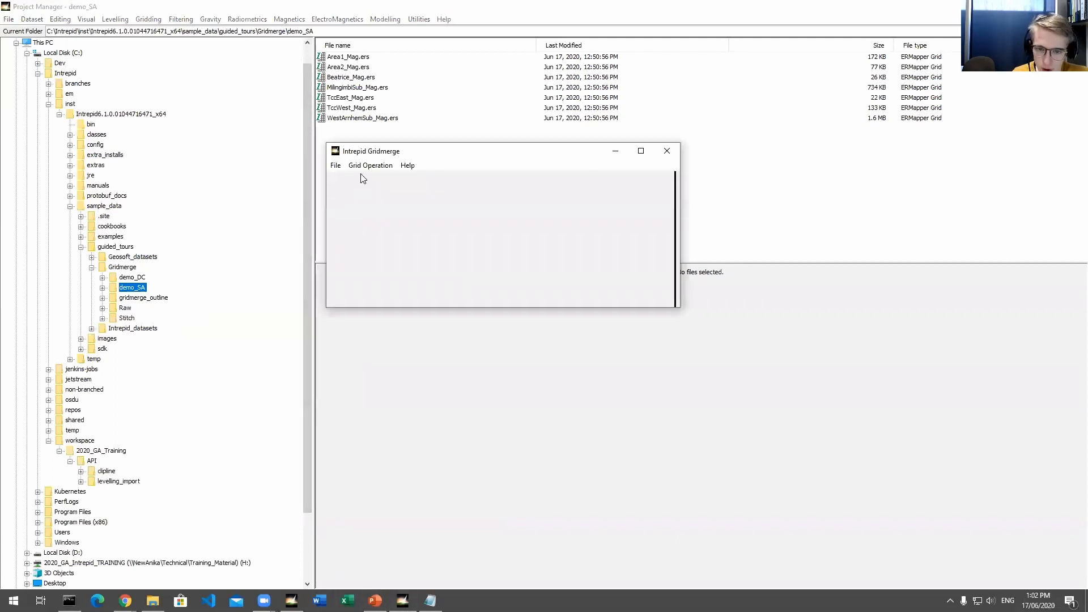
Start Merge and Feather Grids with demo_SA as the only input directory, choosing Area2_Mag.ers to identify it
left_click(369, 166)
mouse_move(367, 208)
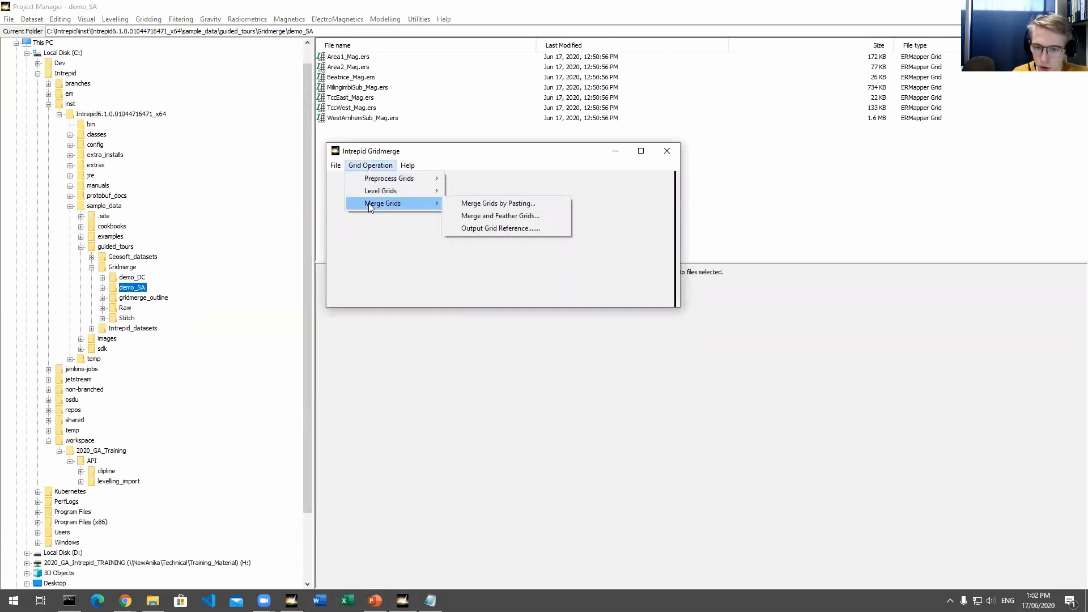
left_click(481, 217)
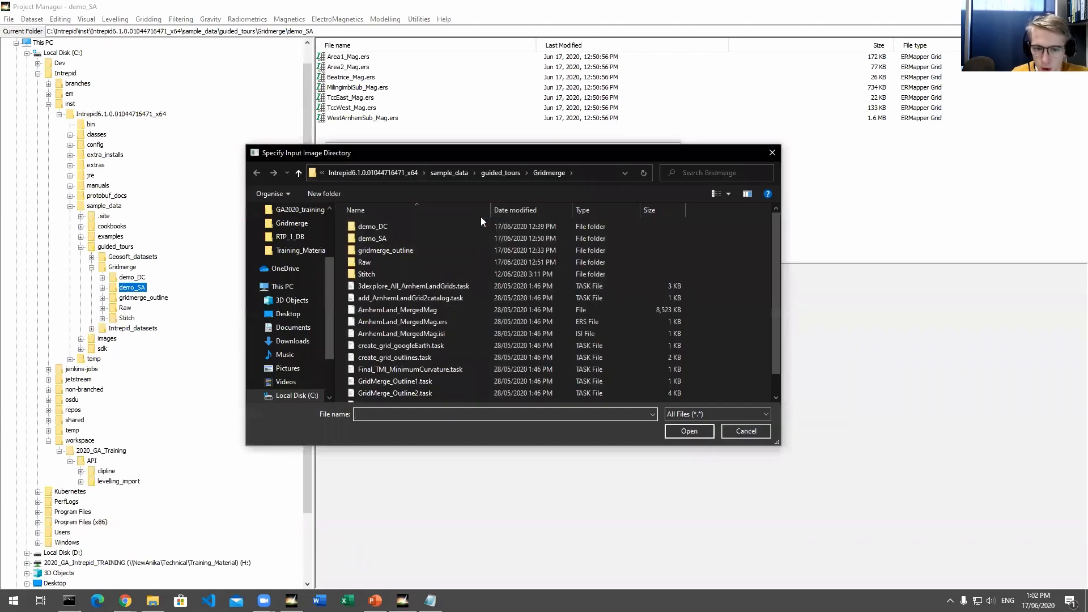
left_click(412, 237)
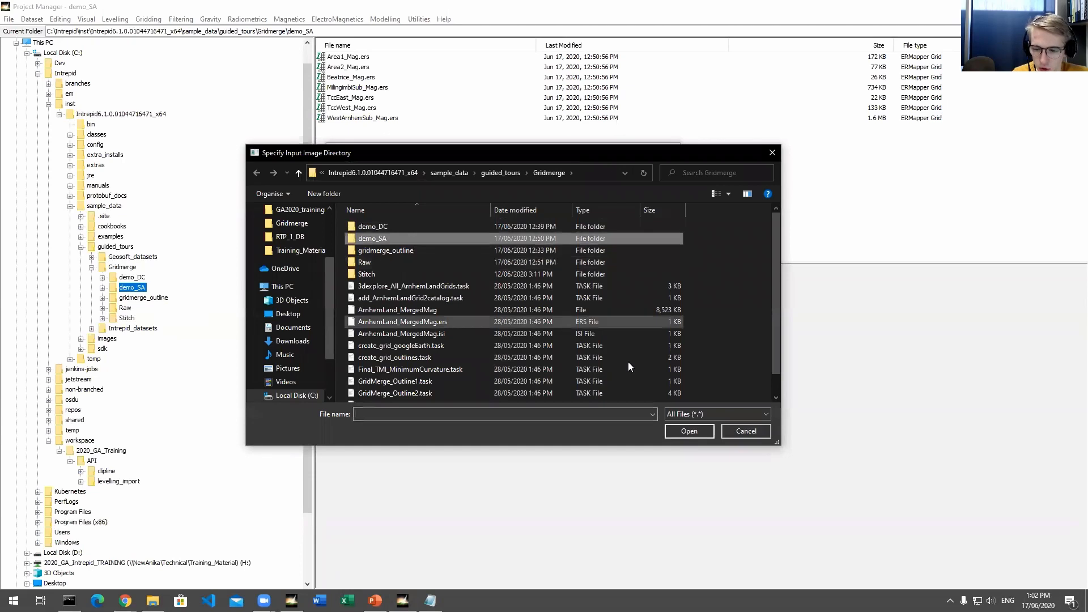
left_click(683, 427)
left_click(408, 274)
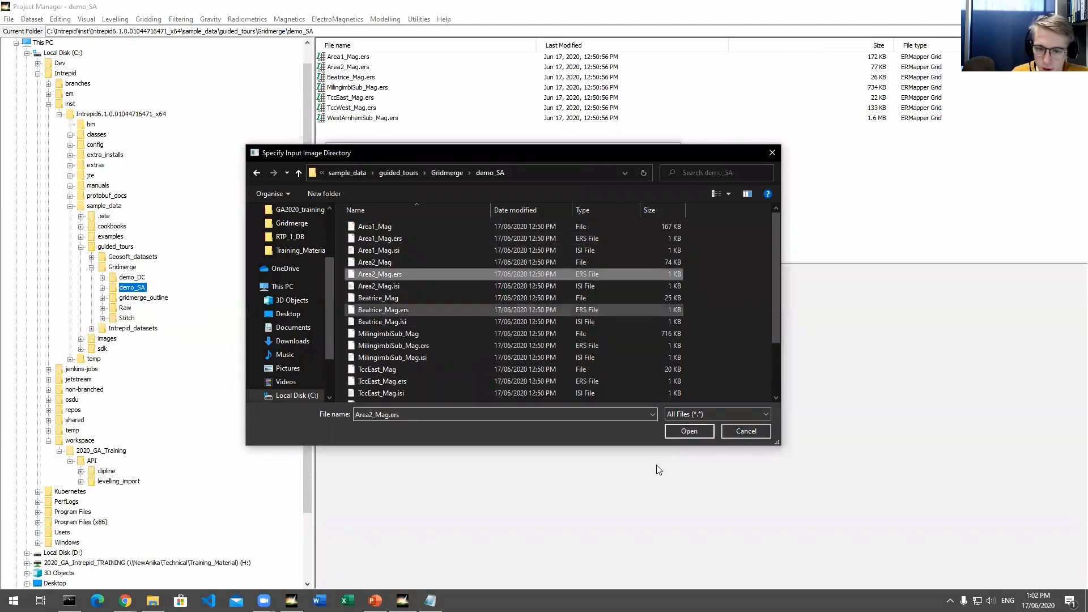
left_click(696, 434)
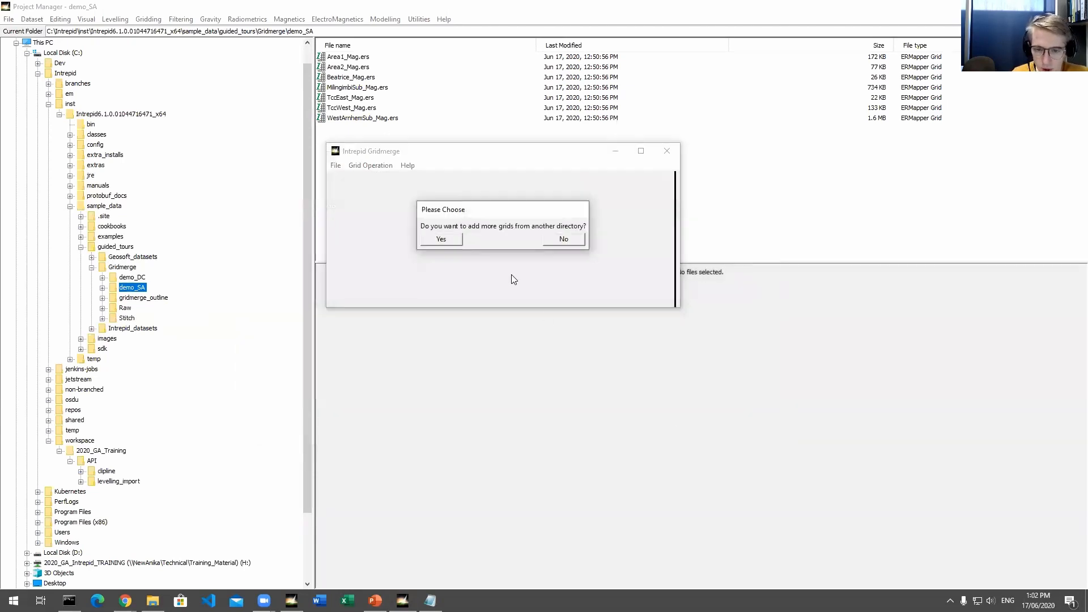
left_click(564, 244)
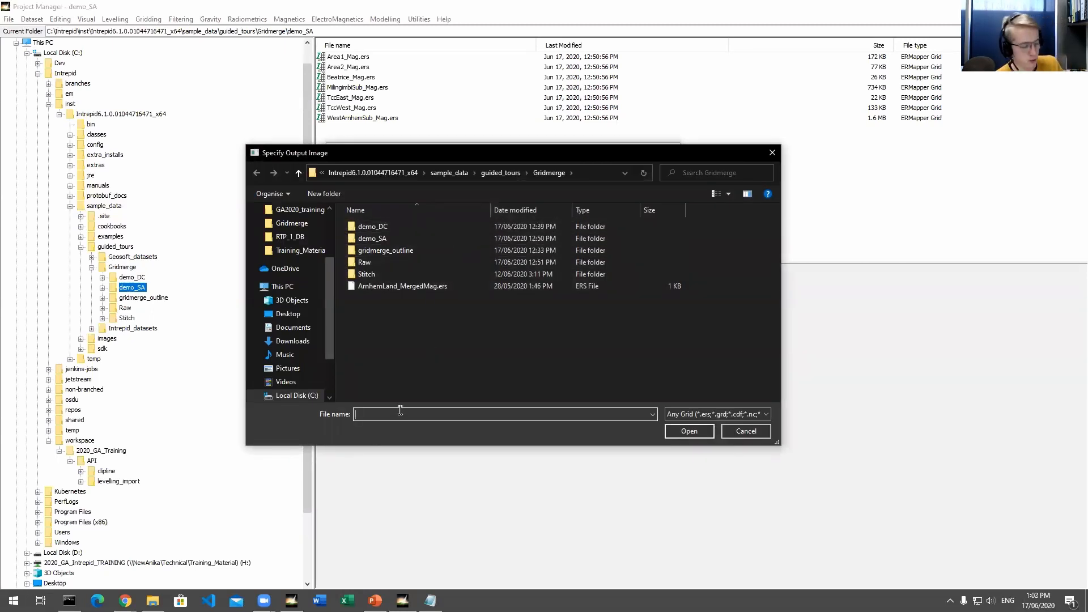
Enter an output image name beginning with "Demo m" for the merged grid in the Gridmerge folder
type("DEmo")
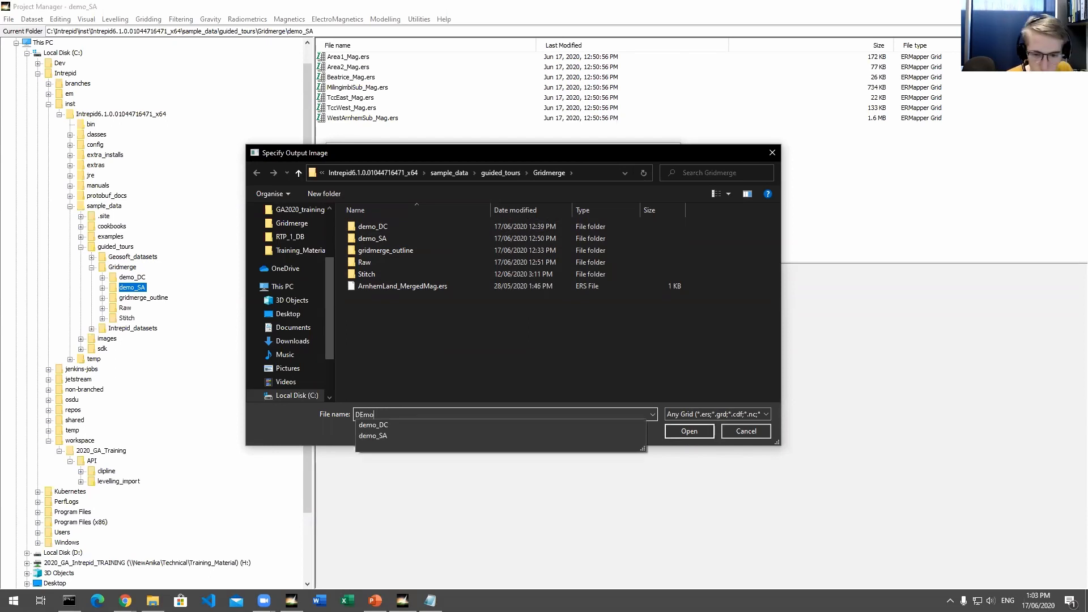
key("BackSpace")
key("BackSpace")
key("BackSpace")
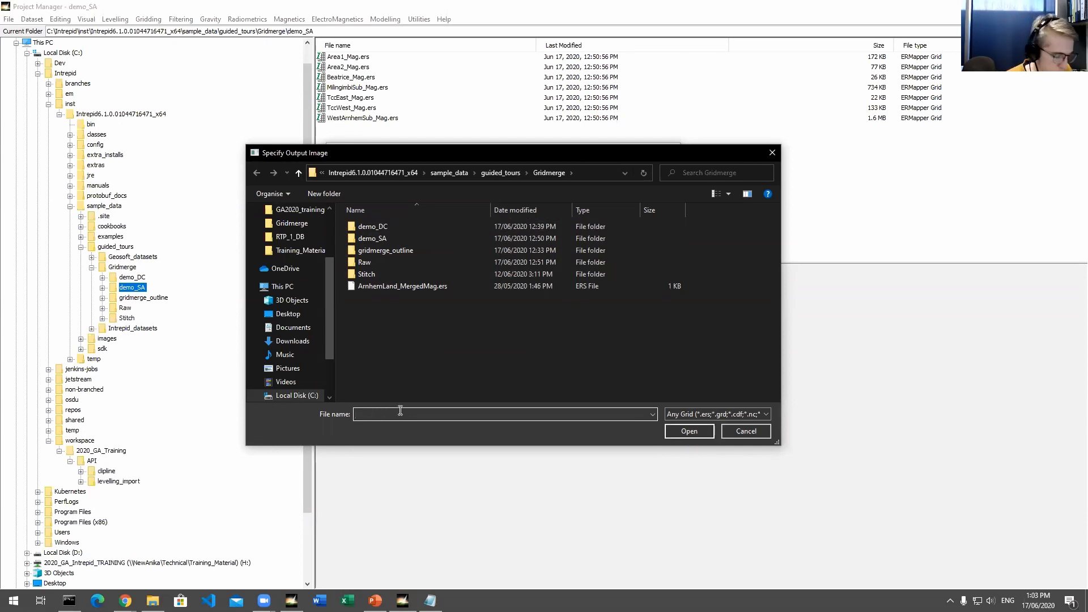
type("Demo m")
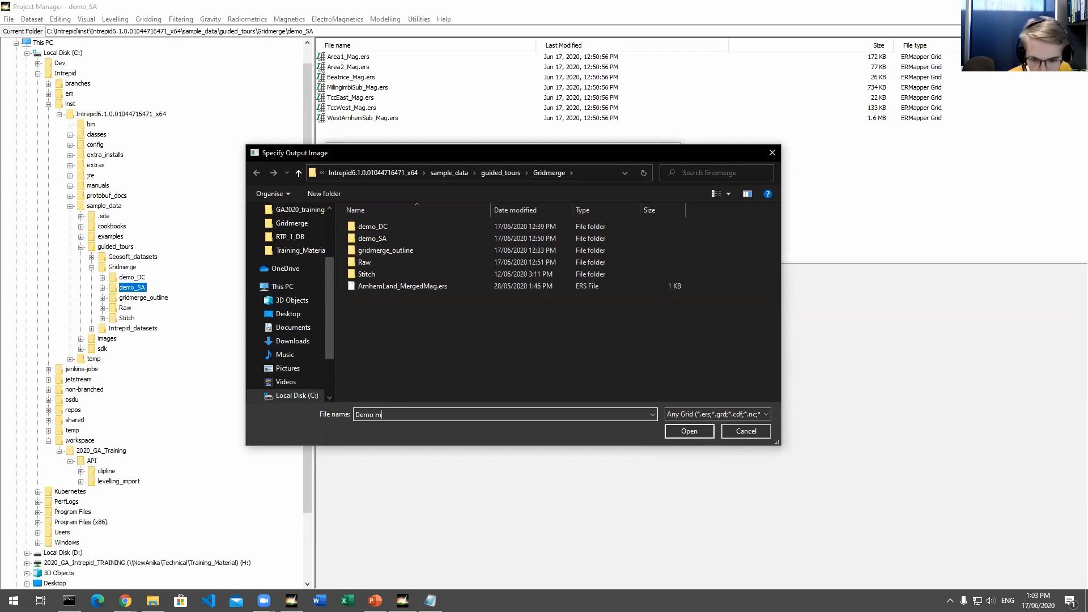
key("BackSpace")
key("BackSpace")
type("_merge")
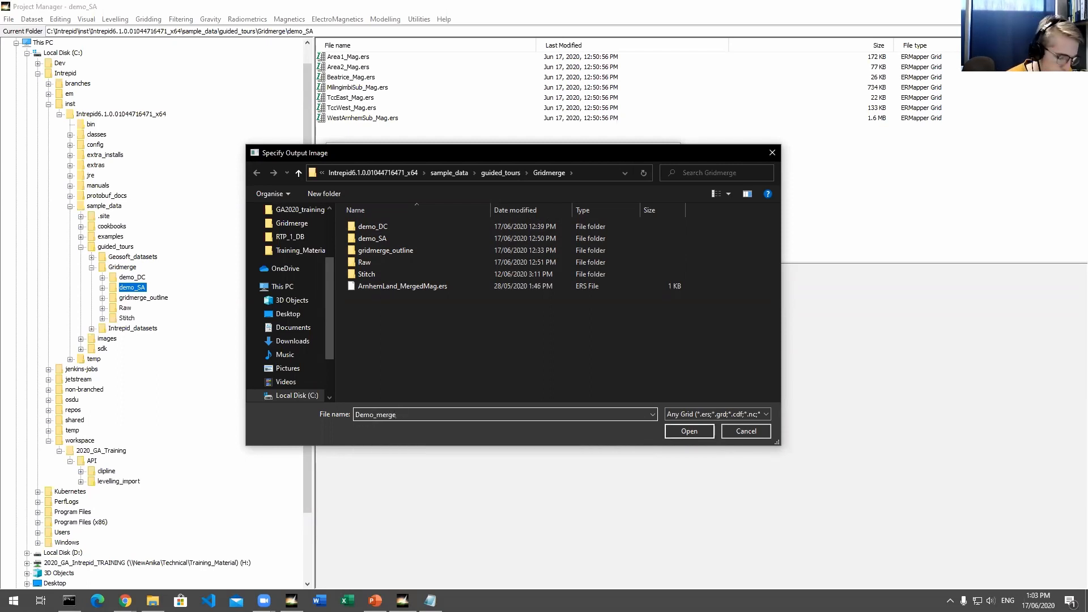
type(".ers")
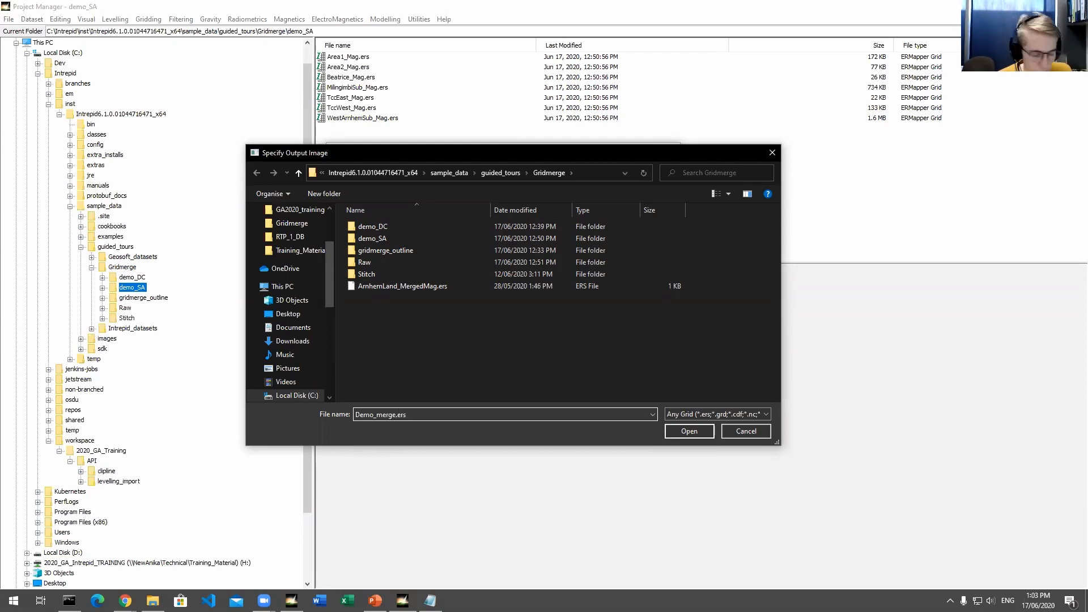
key("Return")
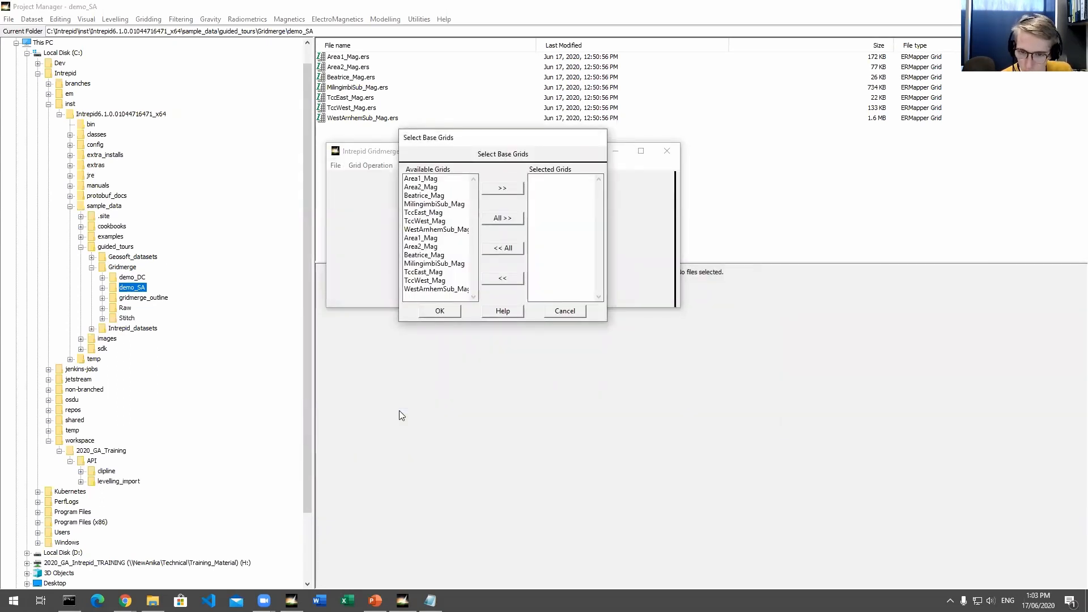
Cancel the remaining merge-and-feather dialogs without proceeding, and restart the Gridmerge tool
left_click(557, 313)
left_click(558, 313)
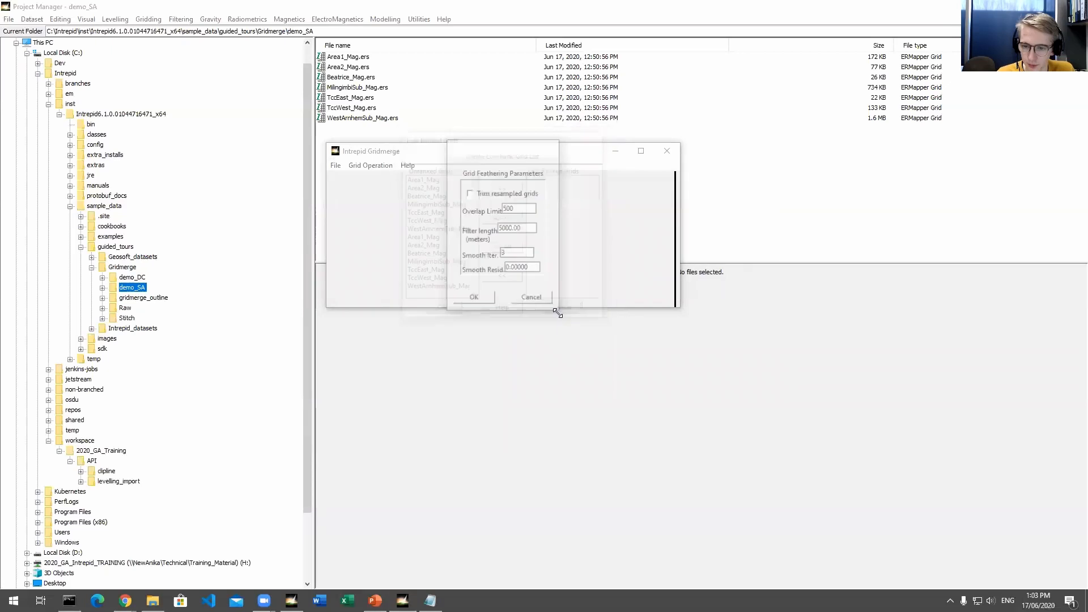
left_click(554, 308)
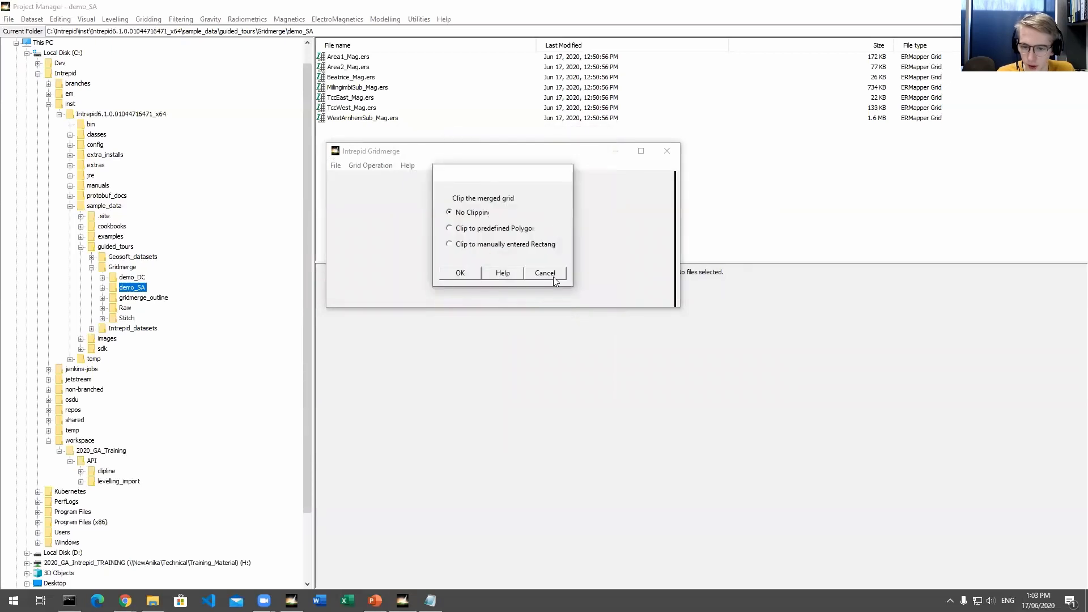
left_click(552, 277)
left_click(560, 239)
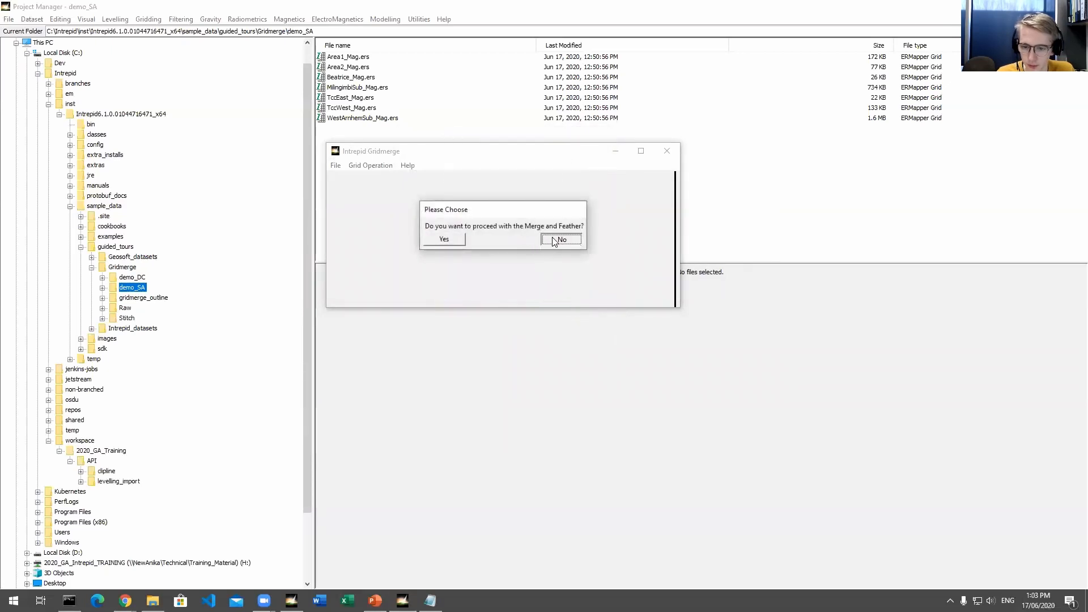
left_click(663, 151)
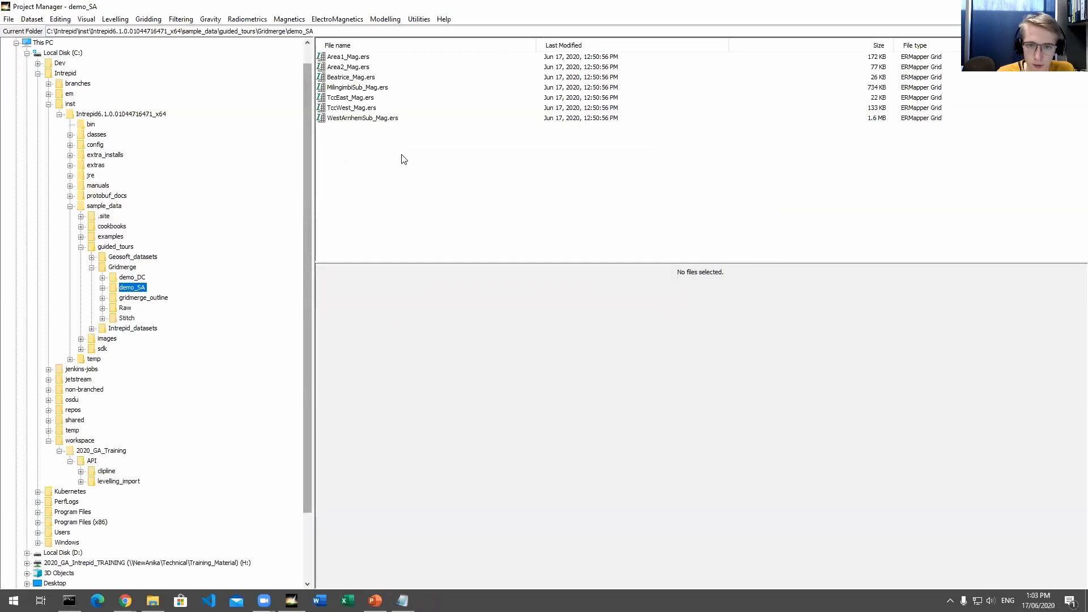
left_click(148, 19)
left_click(159, 49)
left_click(185, 143)
mouse_move(179, 178)
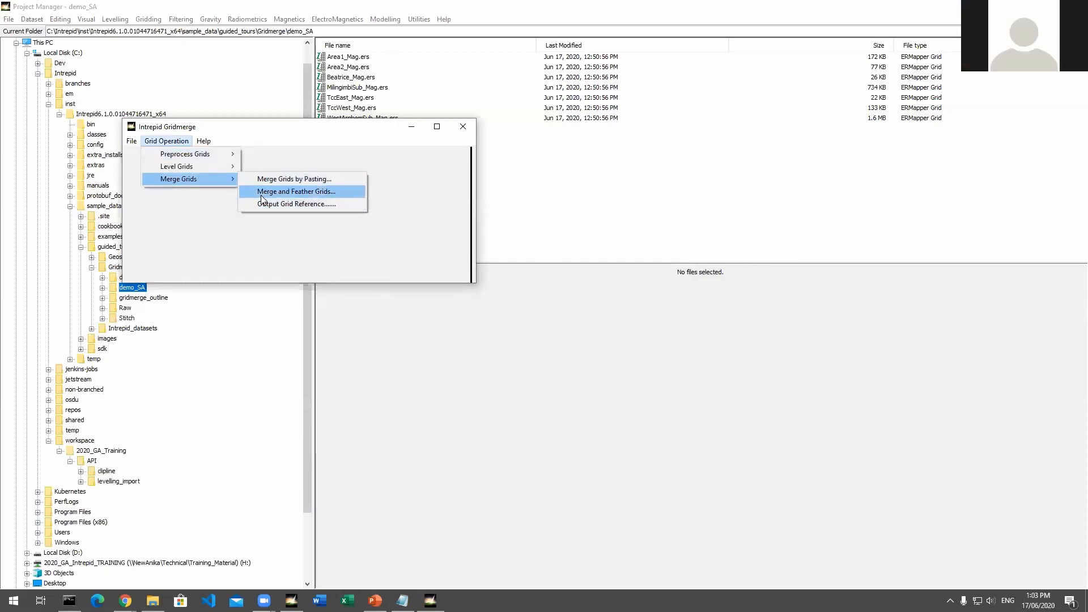
left_click(262, 193)
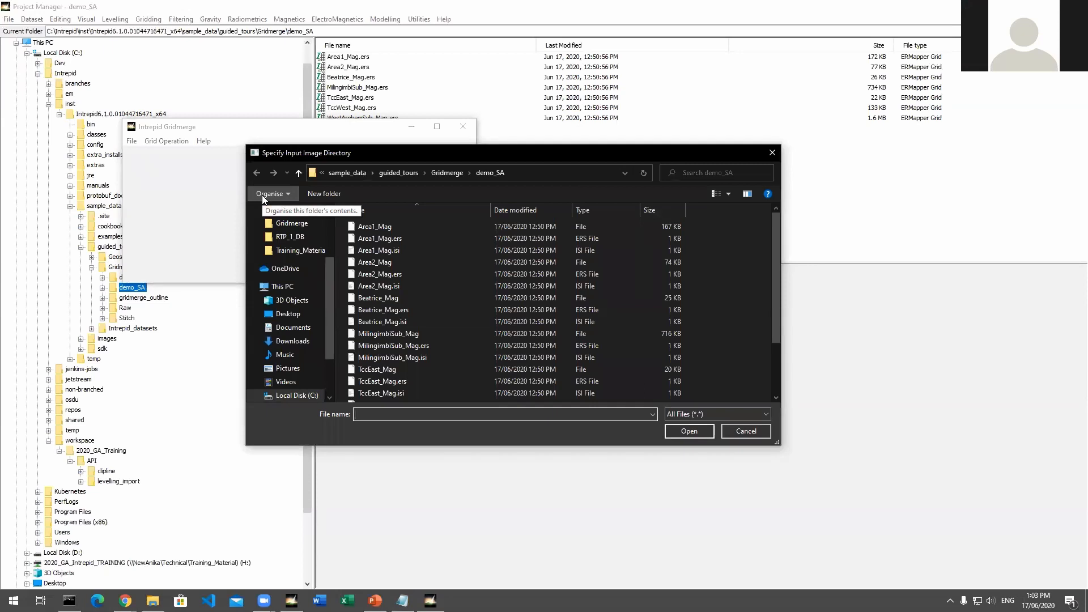
key("Escape")
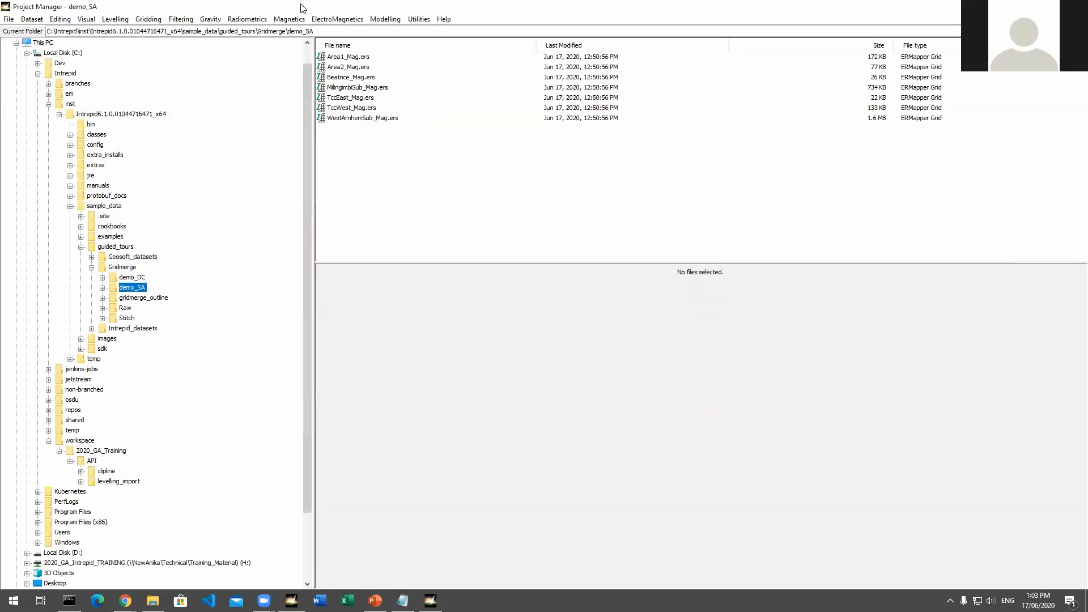
left_click(328, 71)
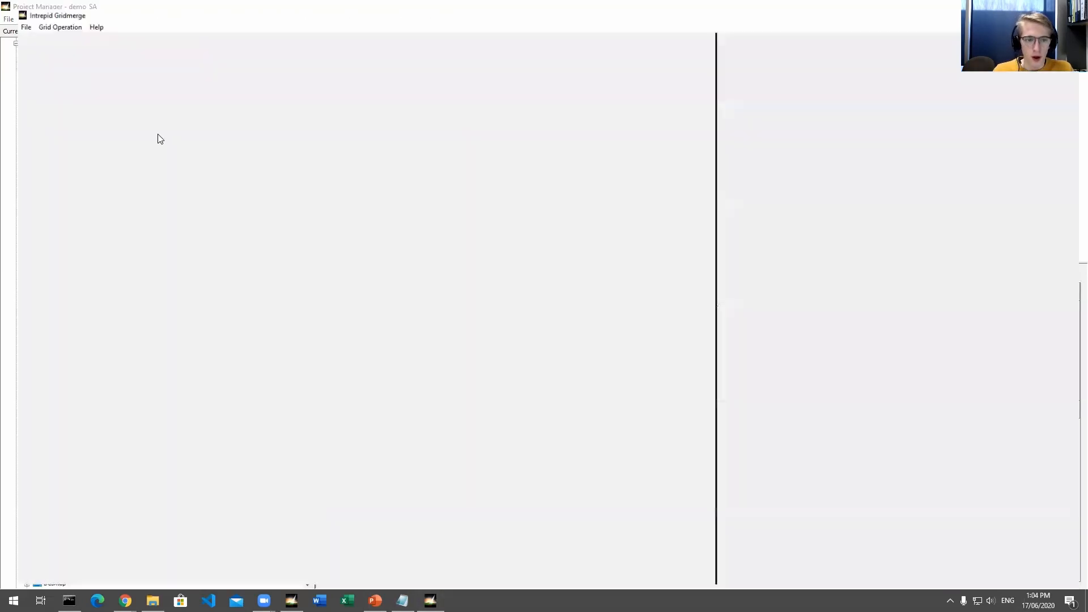
double_click(232, 7)
left_click(245, 168)
mouse_move(249, 203)
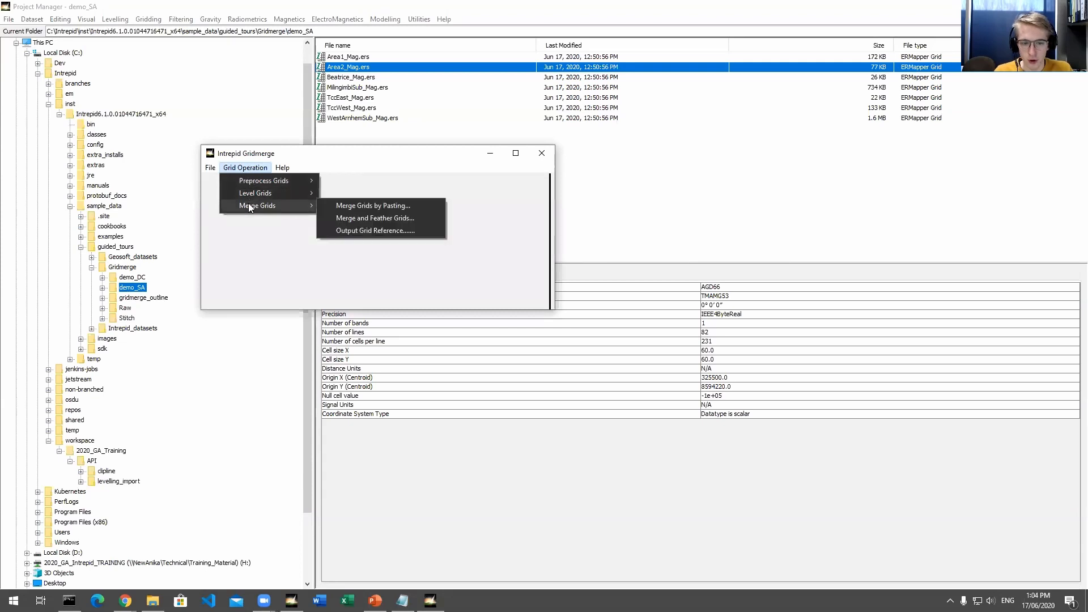
left_click(352, 218)
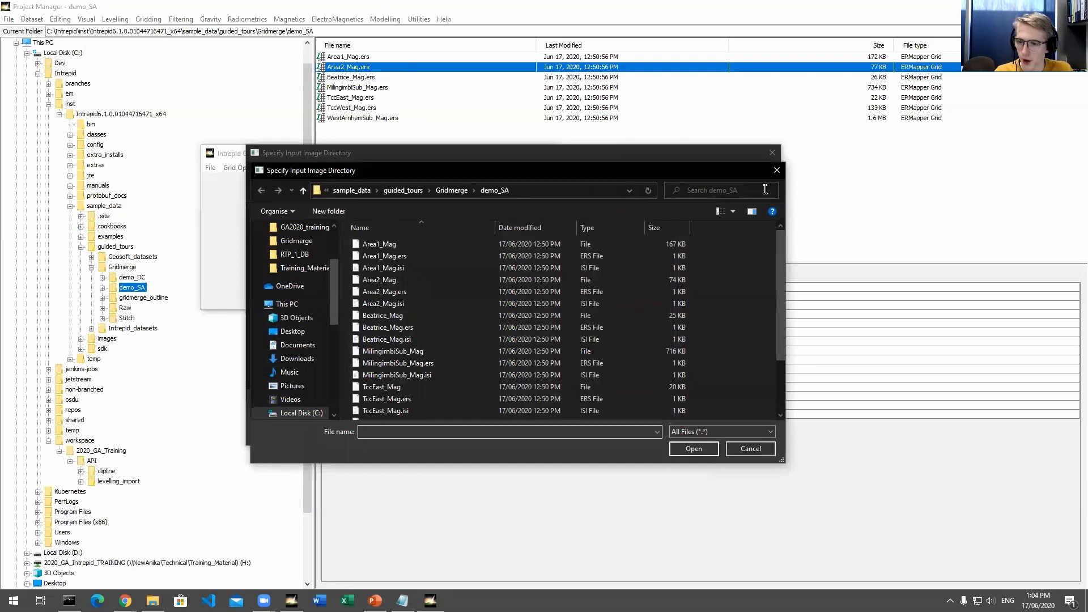
left_click(776, 171)
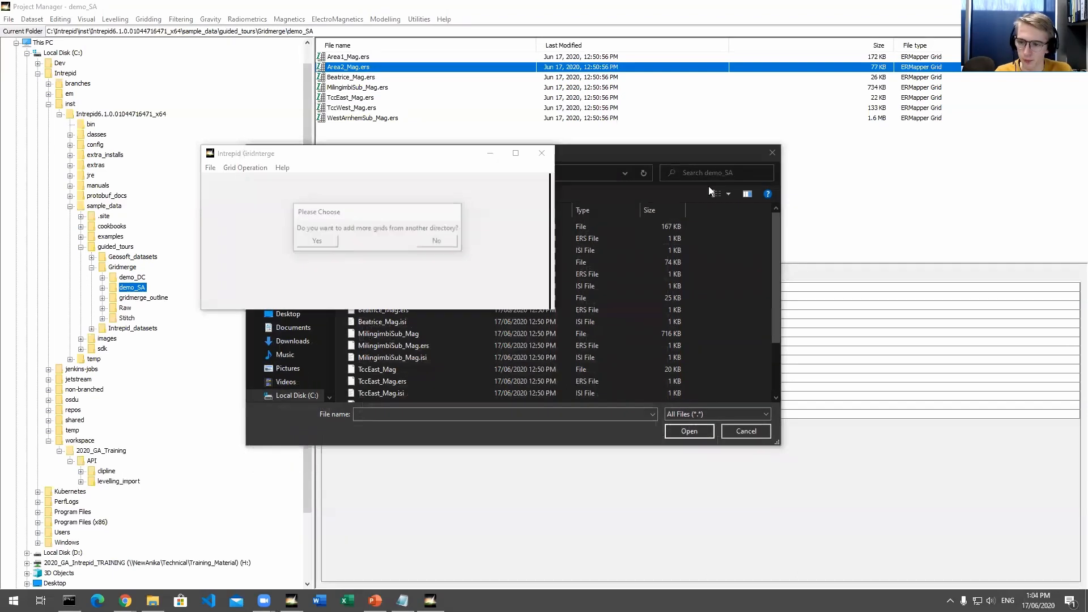
key("Return")
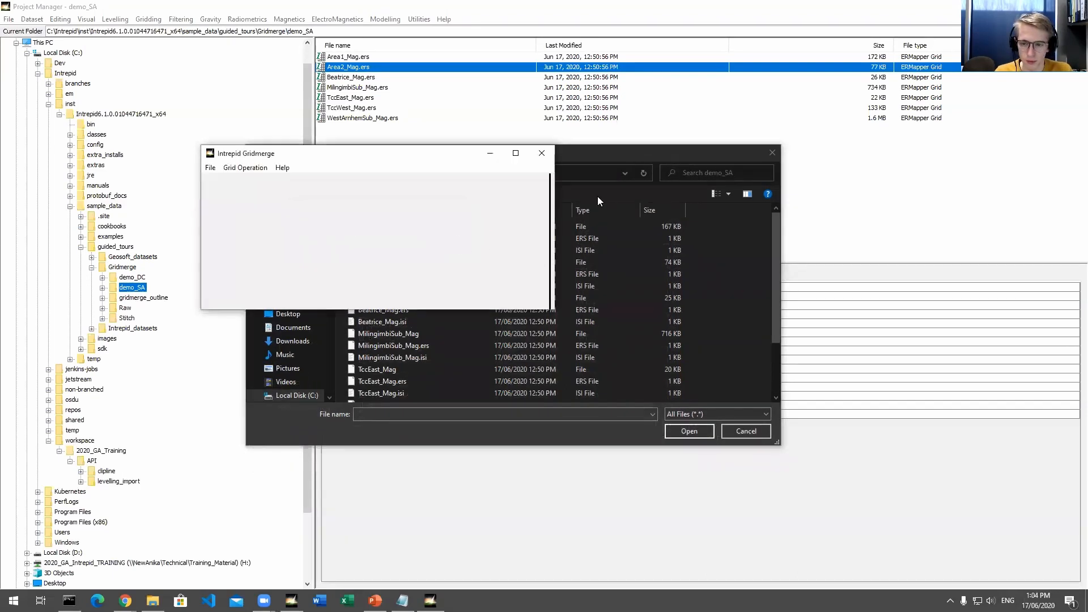
left_click(635, 152)
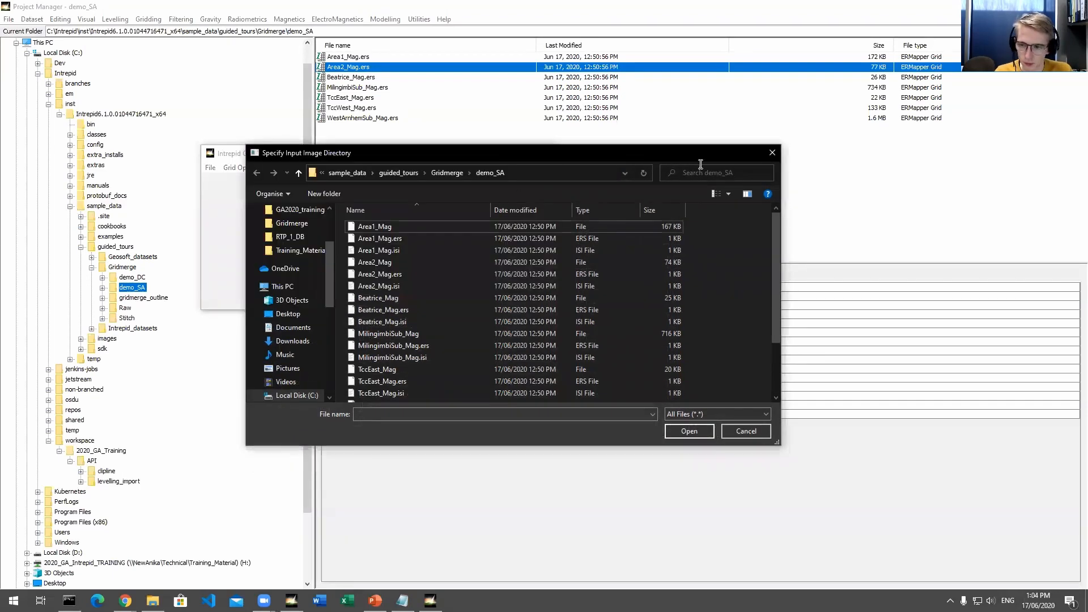
left_click(773, 156)
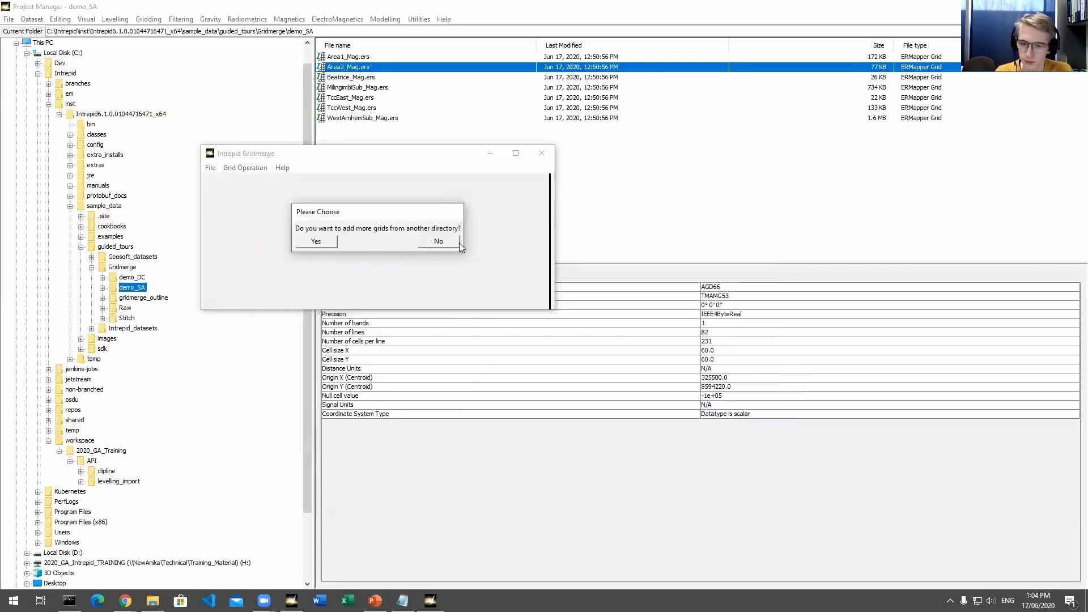
left_click(441, 241)
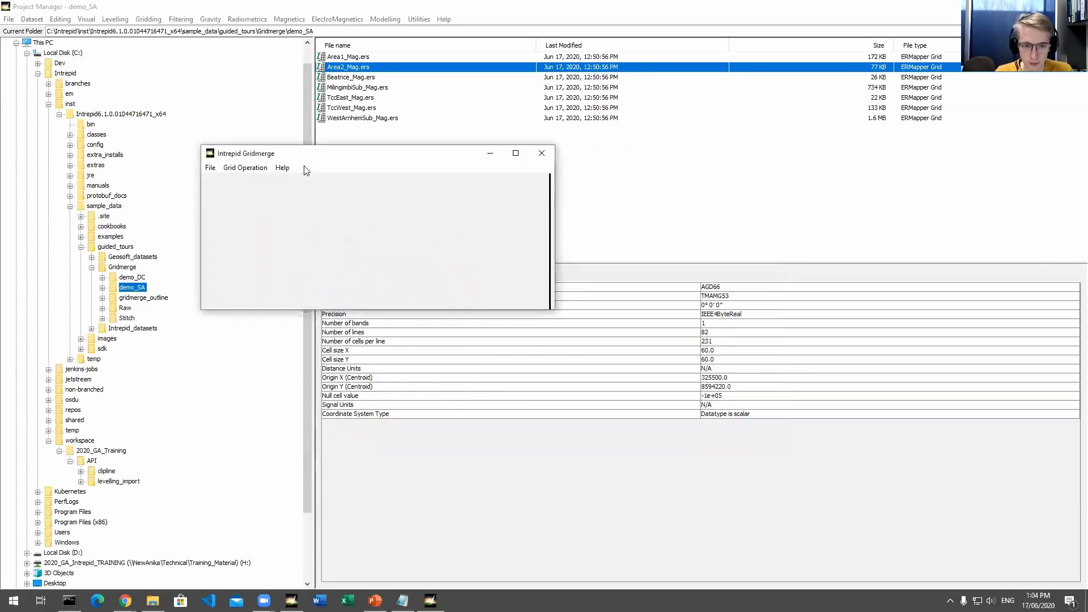
Start Merge and Feather Grids with Area1_Mag in the demo_SA folder as input, adding no grids from another directory
left_click(244, 168)
mouse_move(261, 207)
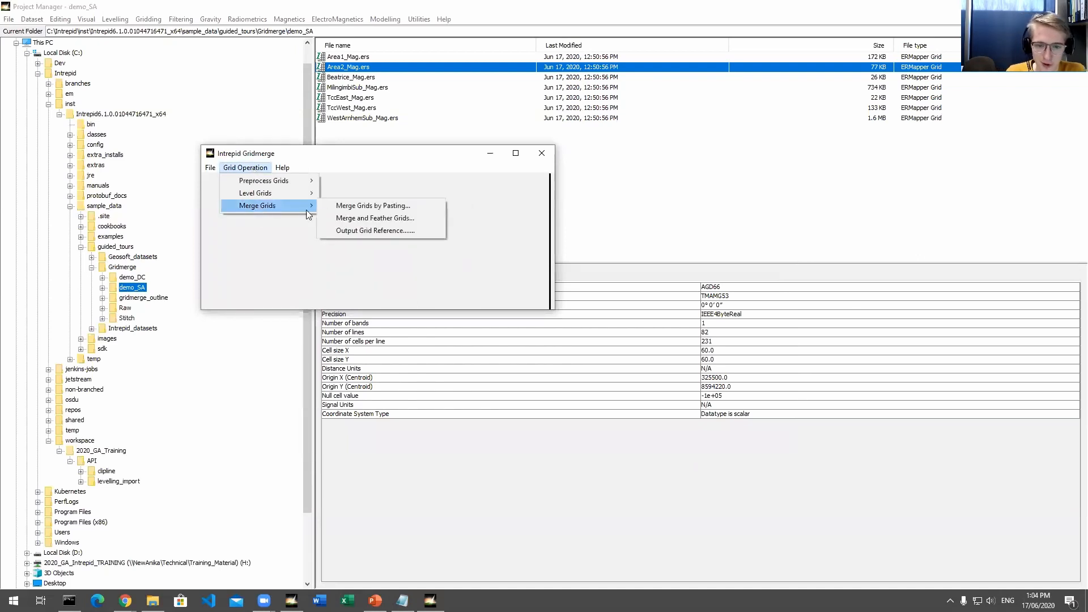
left_click(339, 218)
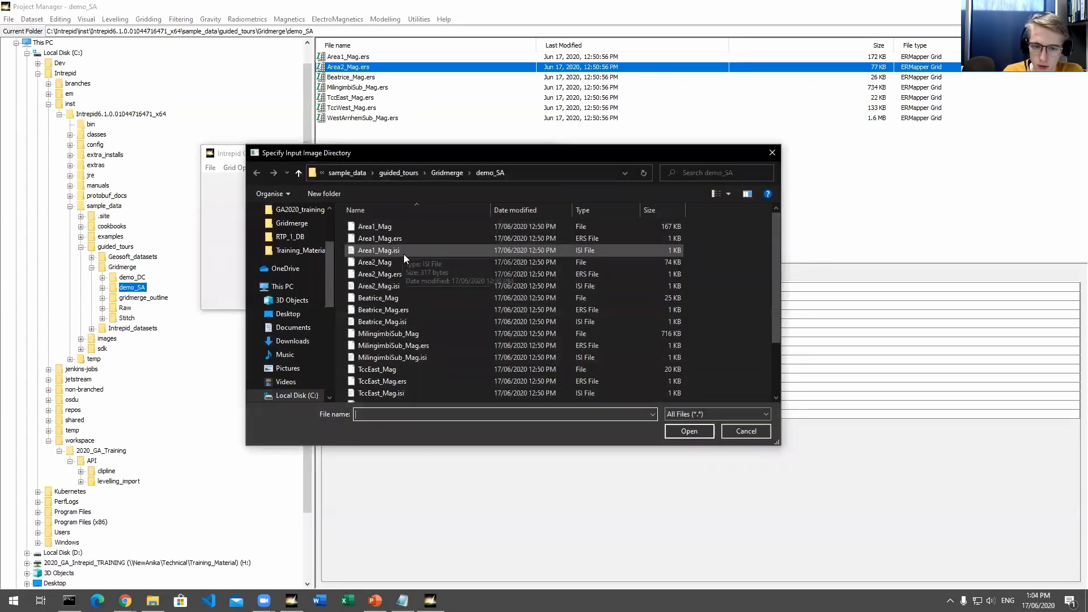
left_click(390, 228)
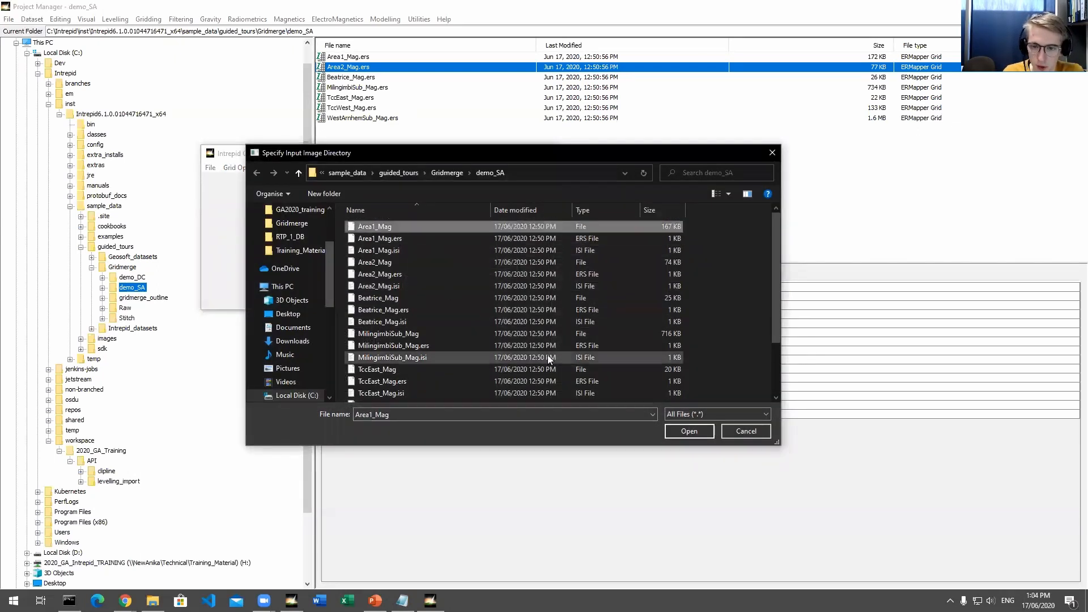
left_click(685, 431)
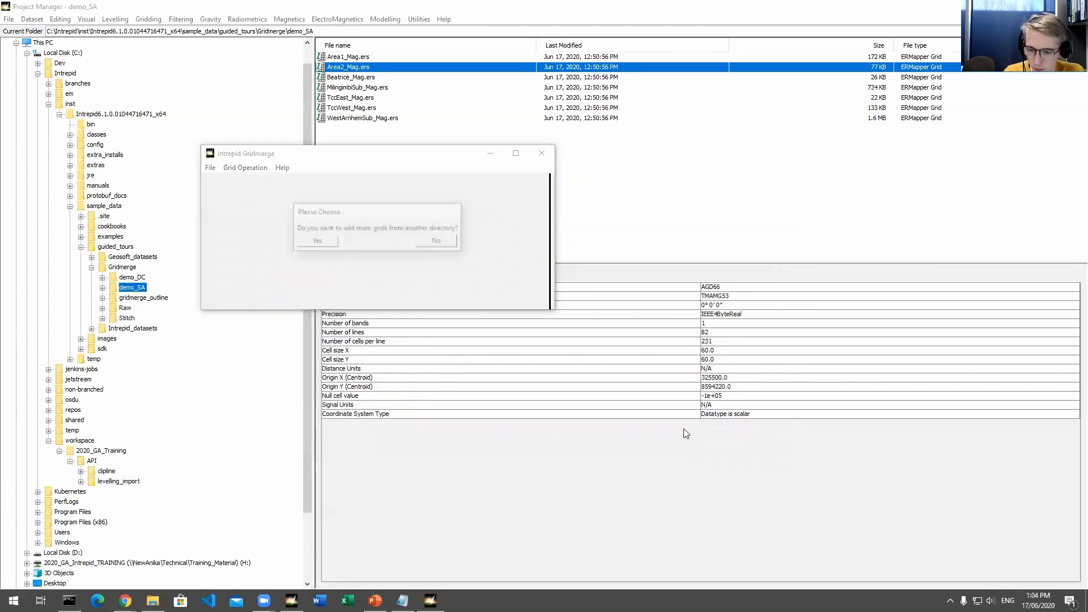
left_click(441, 240)
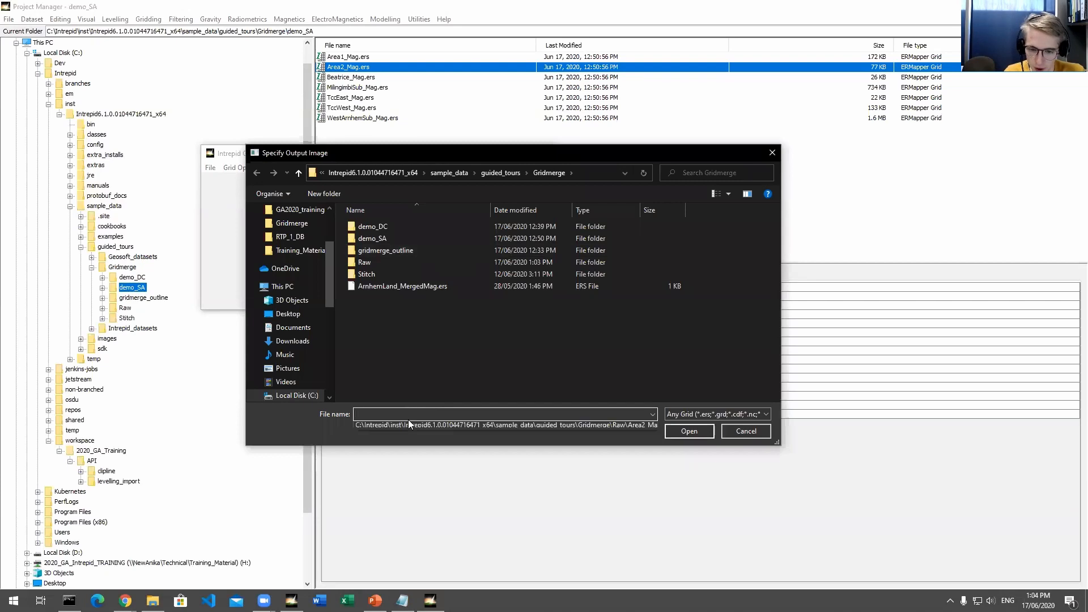
Name the output image demo_merge in the Gridmerge folder
left_click(408, 420)
left_click(410, 418)
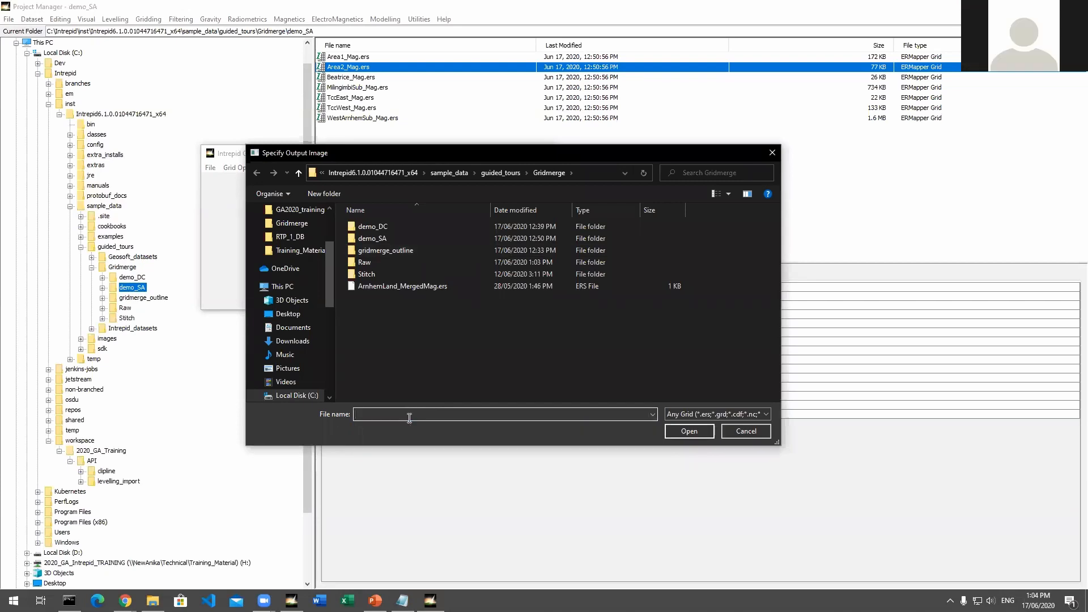
type("demo_e")
key("BackSpace")
type("merge")
key("Return")
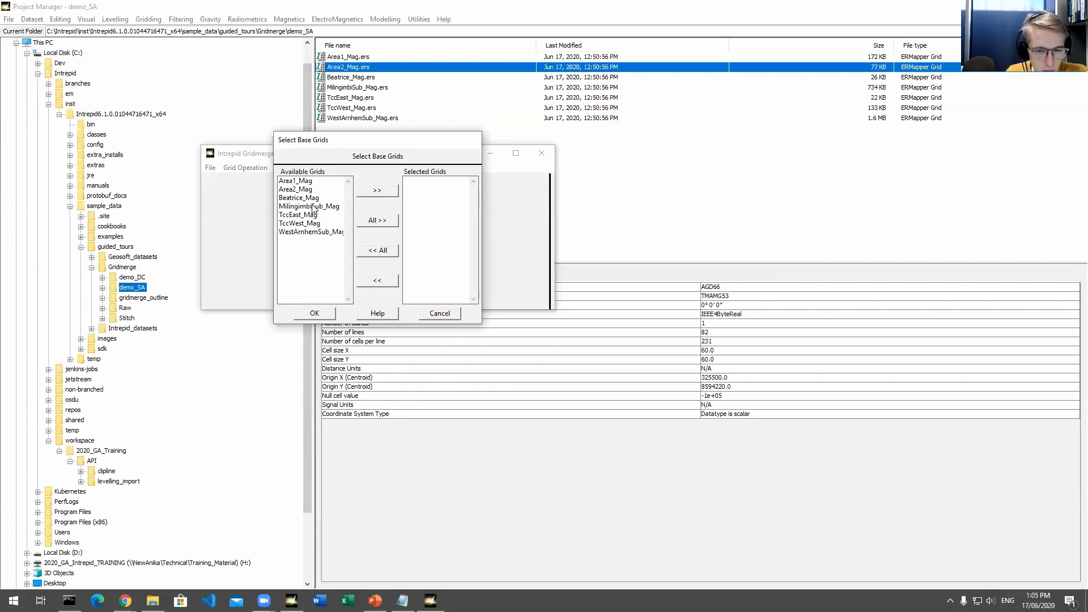
Choose WestArnhemSub_Mag as the only base grid for the merge
left_click(303, 232)
left_click(378, 190)
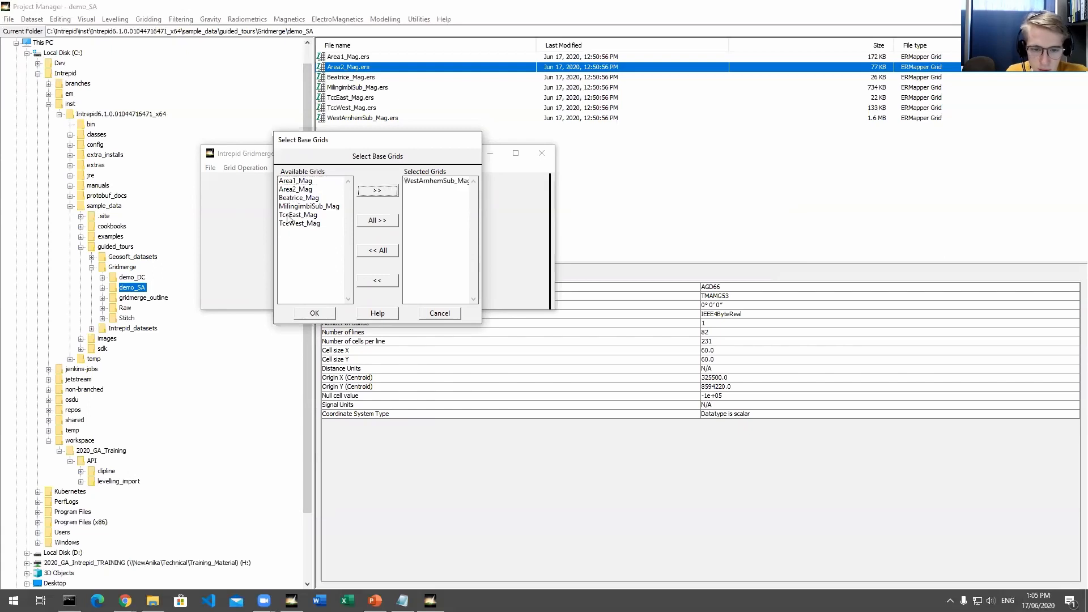
left_click(330, 314)
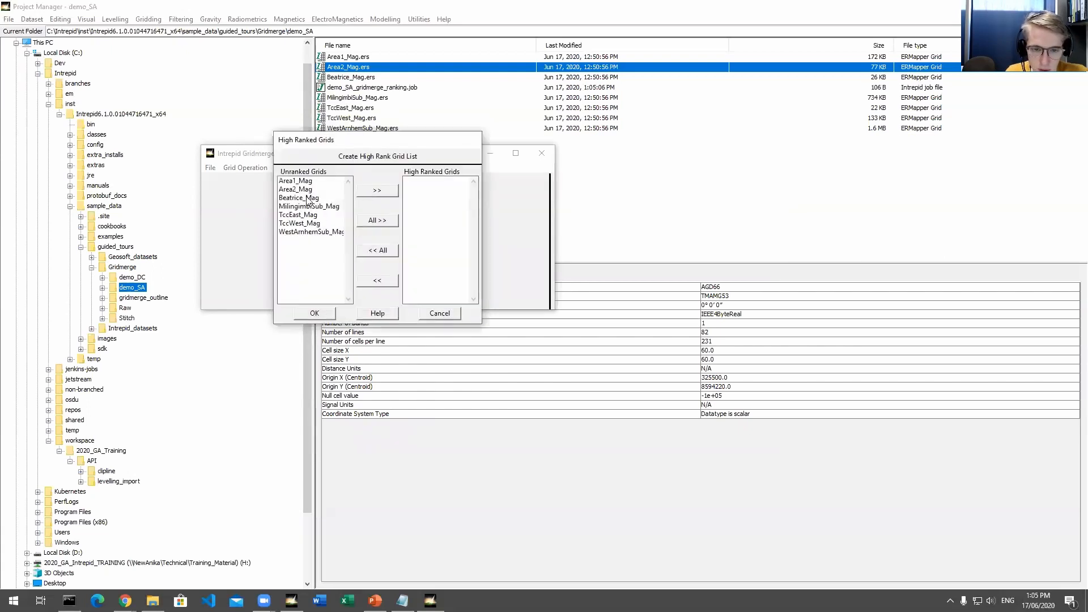
Rank Beatrice_Mag as the high-ranked grid and MilingimbiSub_Mag as the low-ranked grid
left_click(309, 198)
left_click(378, 190)
left_click(317, 312)
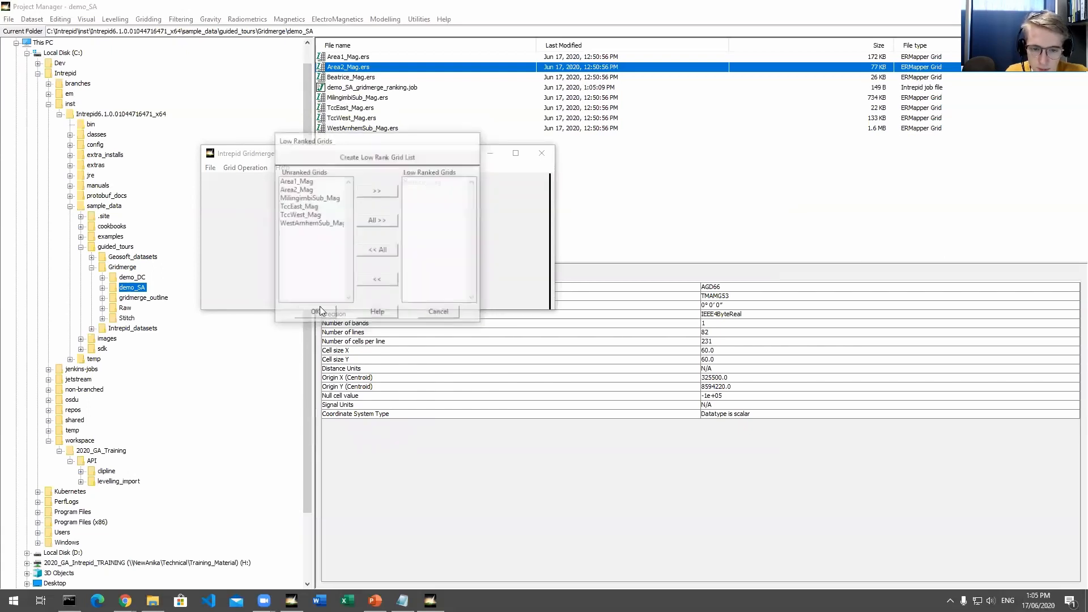
left_click(309, 197)
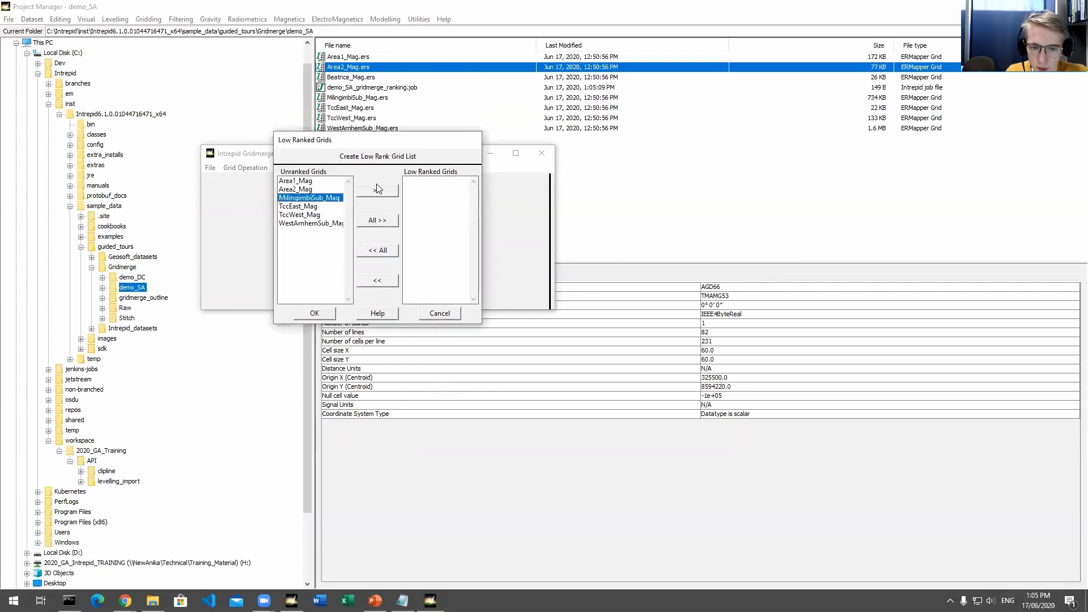
left_click(377, 192)
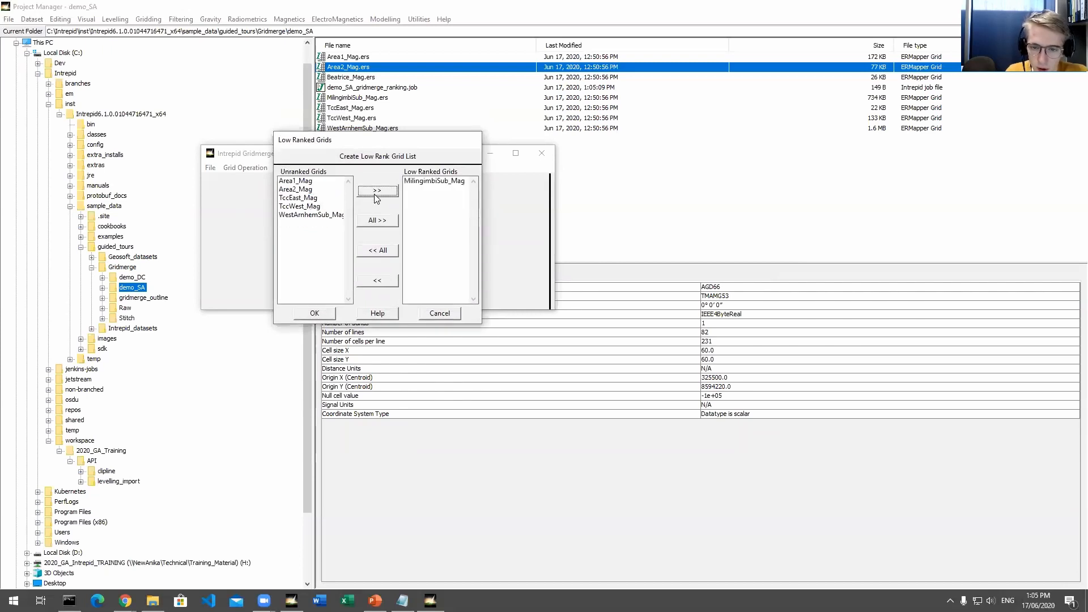
left_click(314, 311)
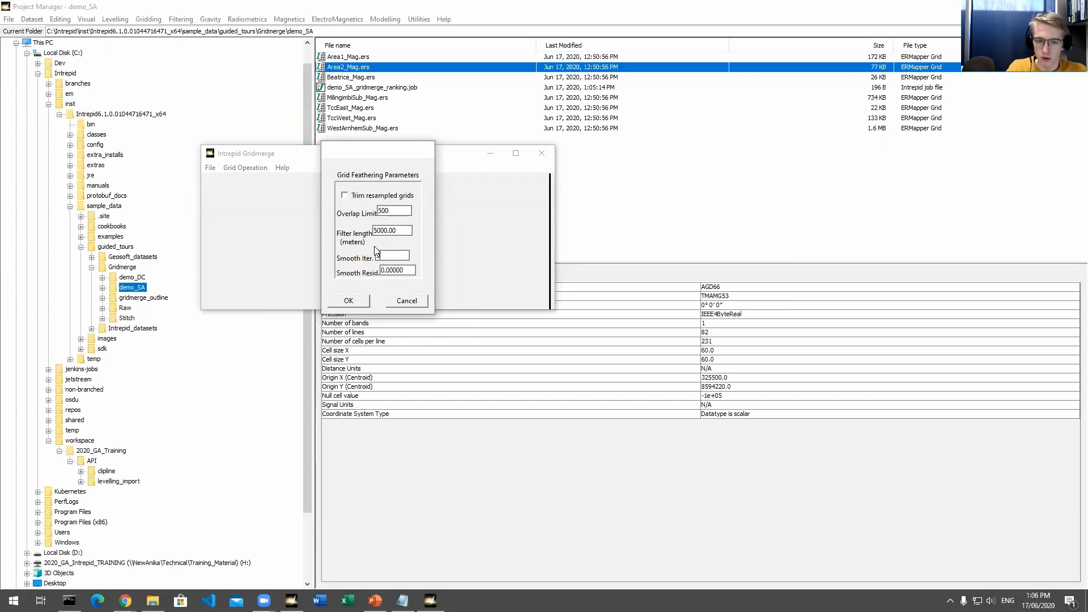
Set the feathering smooth iterations to 3 and leave the merged grid with no clipping
left_click(380, 257)
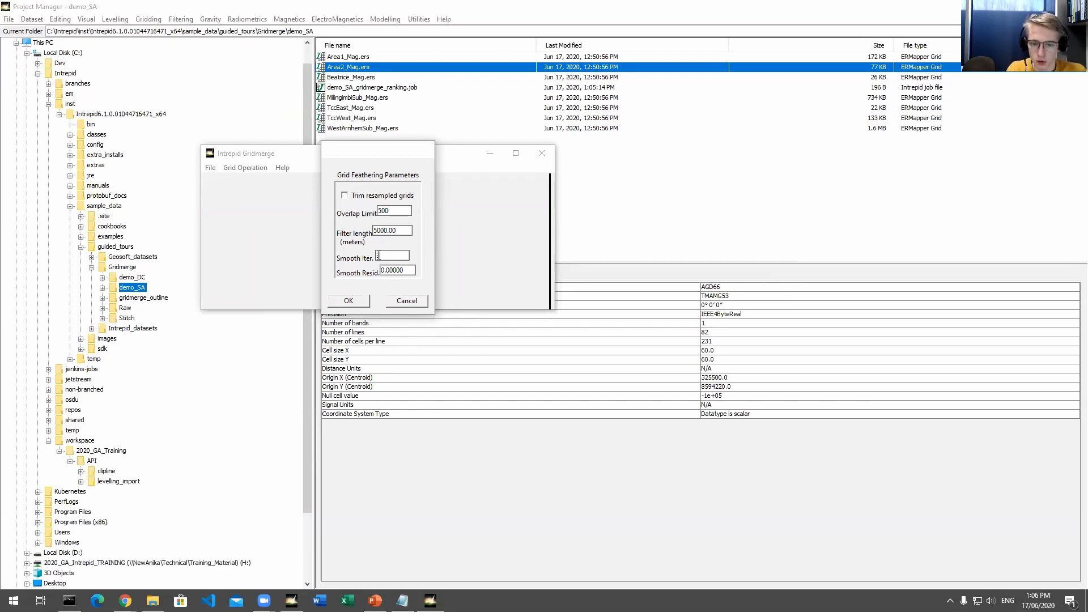
type("3")
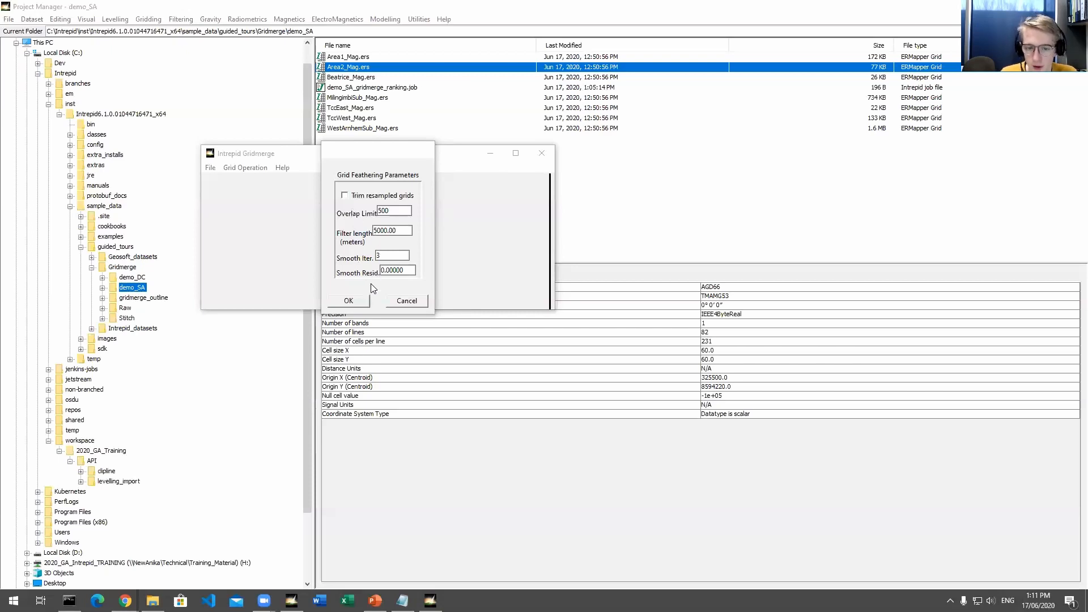
left_click(354, 302)
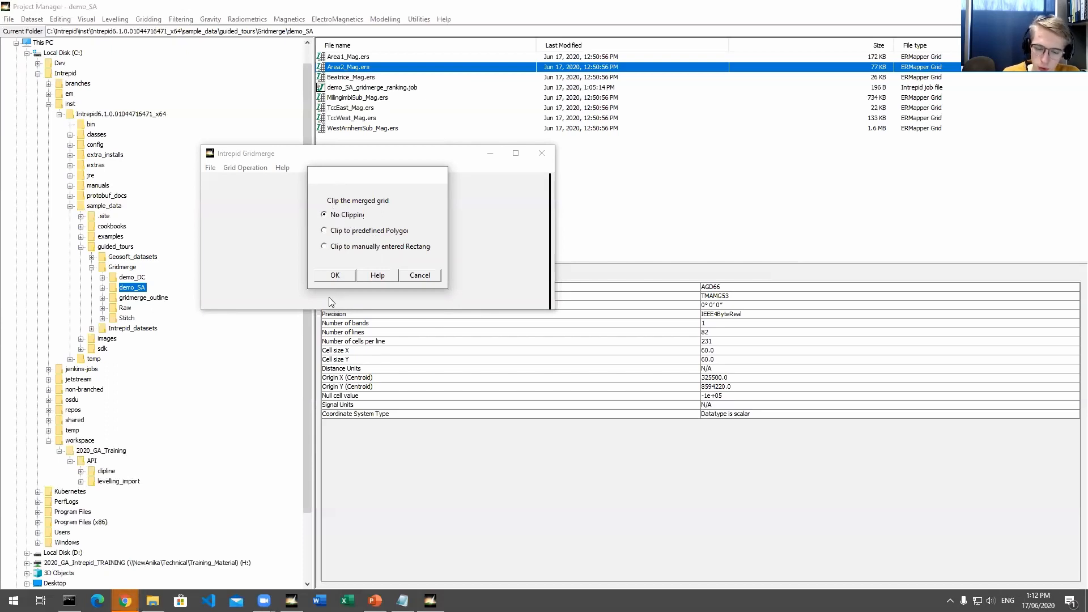
left_click(335, 274)
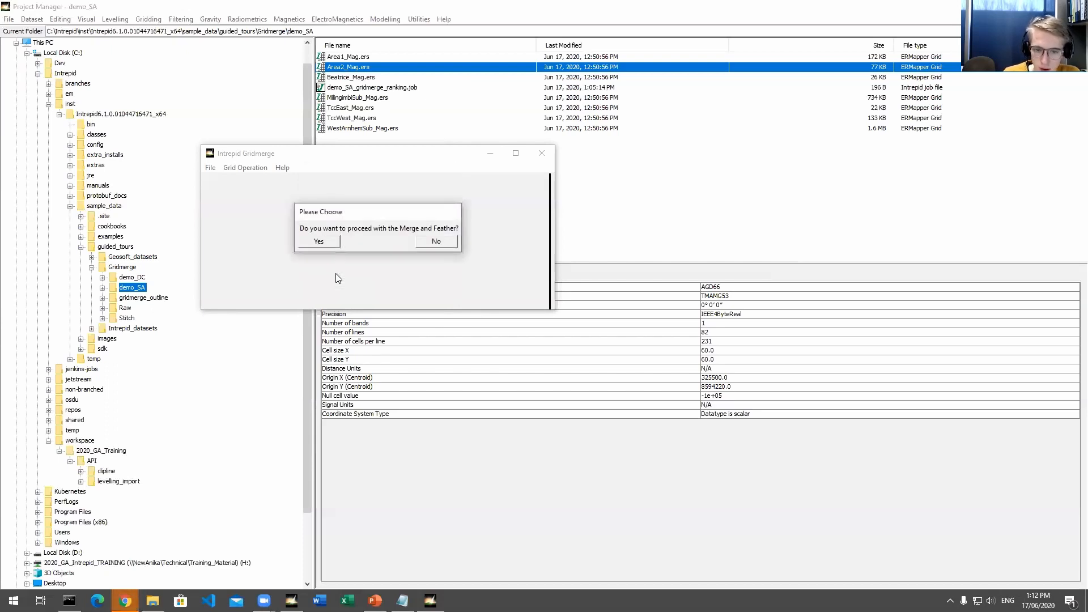
Run the Merge and Feather operation and open its gridMerge.rpt report
left_click(320, 242)
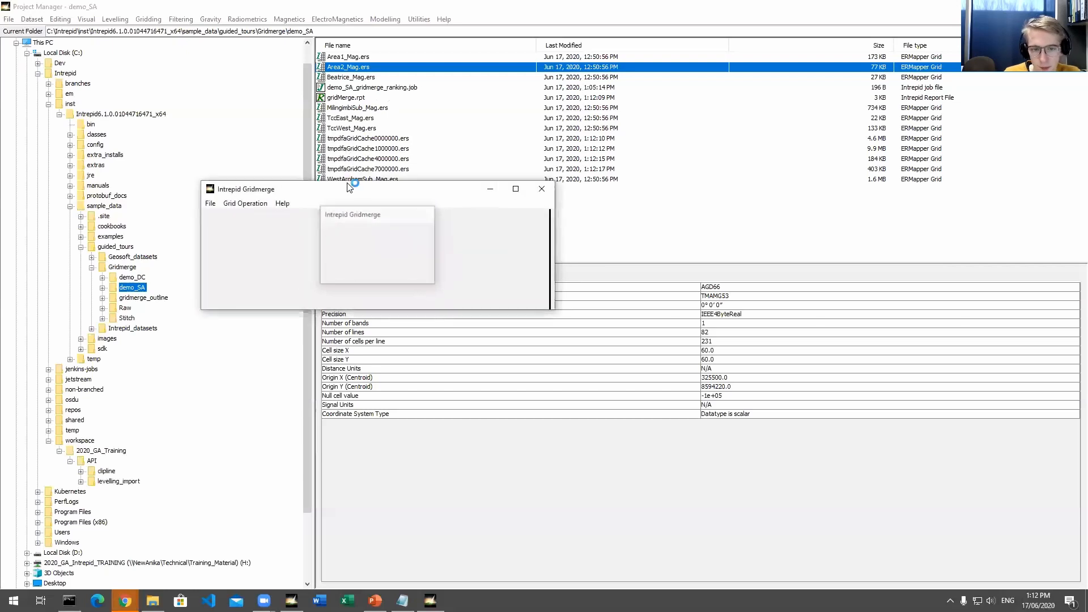
mouse_move(348, 185)
left_mouse_down()
mouse_move(357, 145)
mouse_move(350, 180)
left_mouse_up()
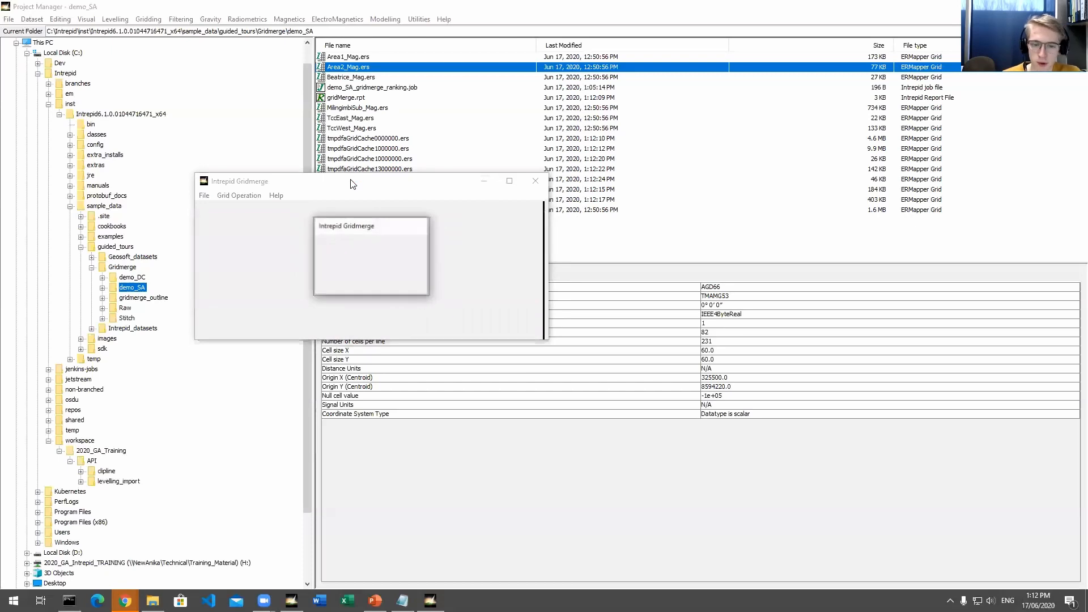
left_click(391, 286)
Review the merge report's output grid parameters, feathering filter lengths and grid ranking, and close the report and Gridmerge
scroll(397, 290, "down", 11)
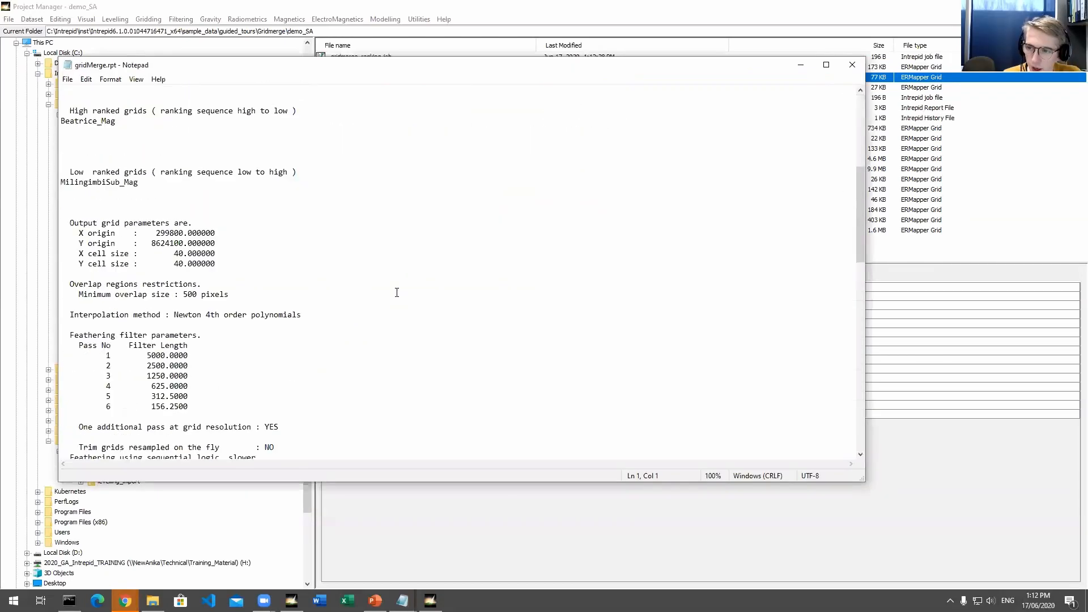
scroll(396, 293, "up", 4)
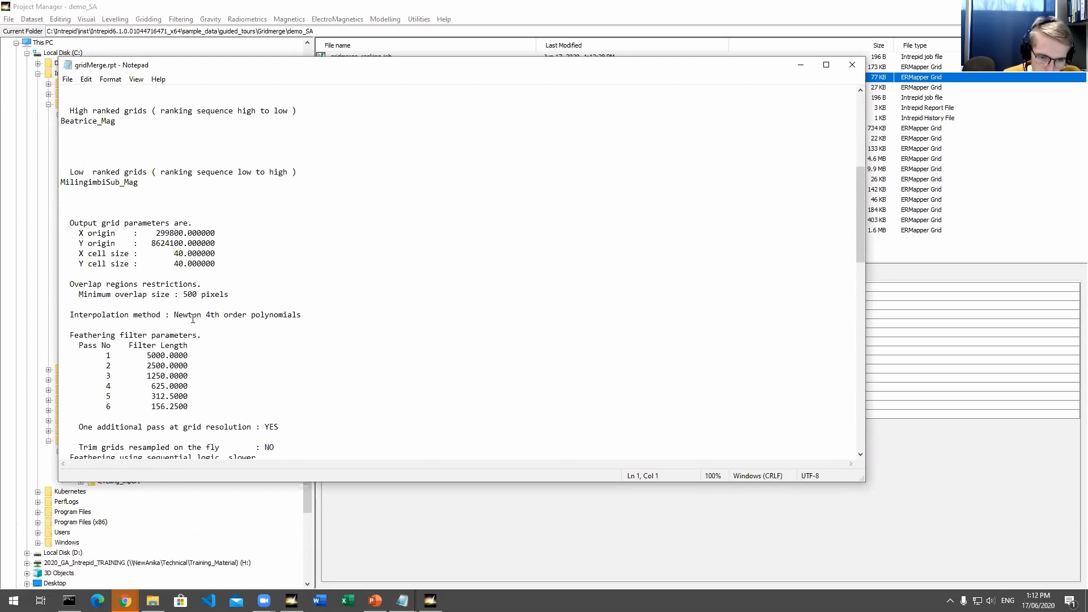
scroll(197, 310, "down", 1)
left_click_drag(133, 316, 204, 386)
left_click(204, 385)
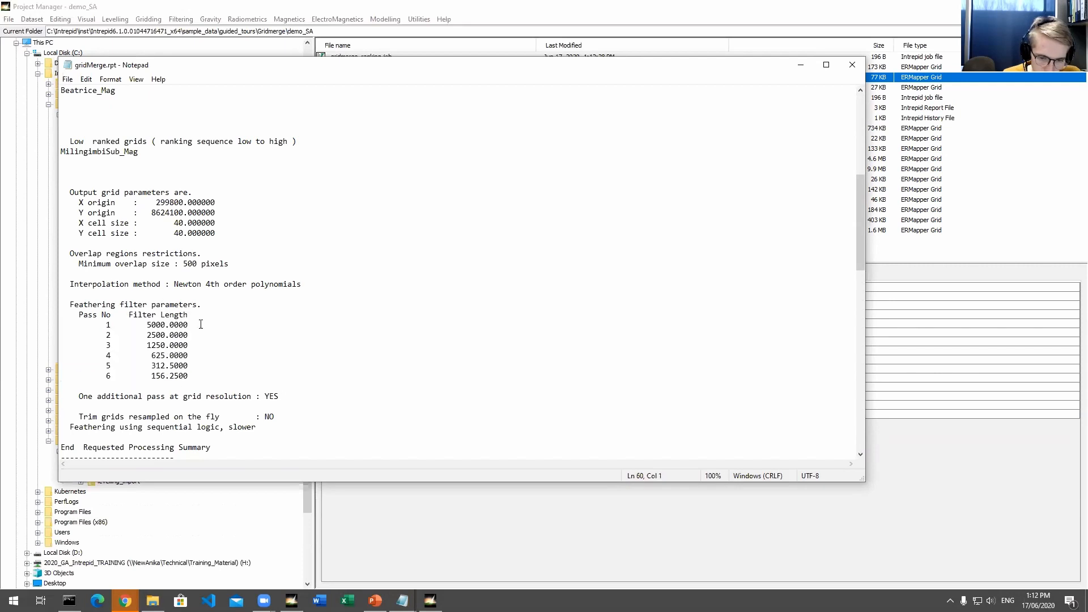
scroll(200, 324, "down", 3)
scroll(201, 324, "up", 5)
scroll(202, 324, "down", 1)
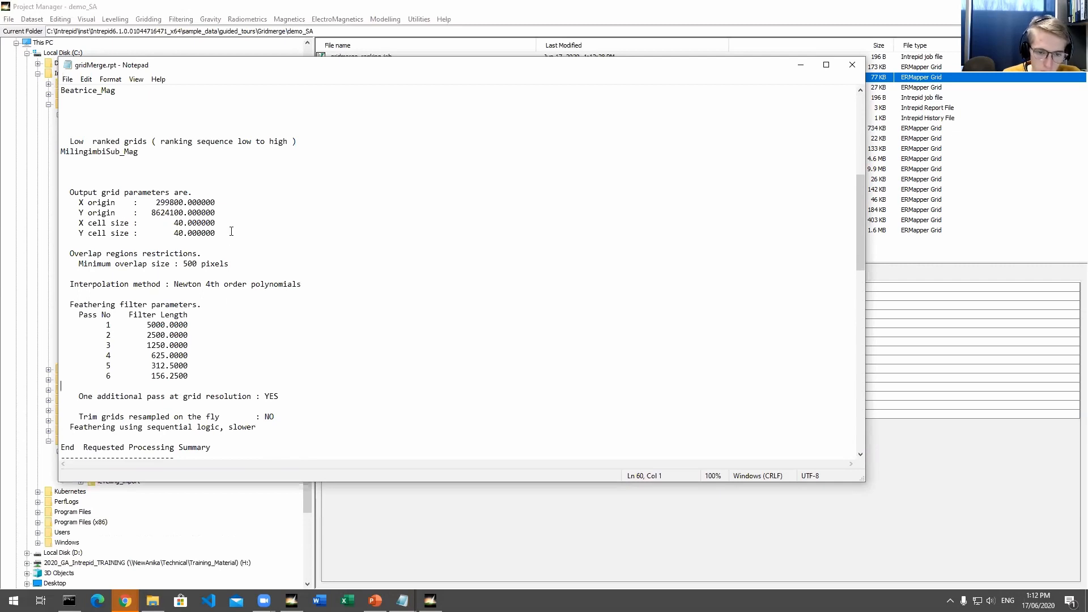
scroll(231, 231, "down", 15)
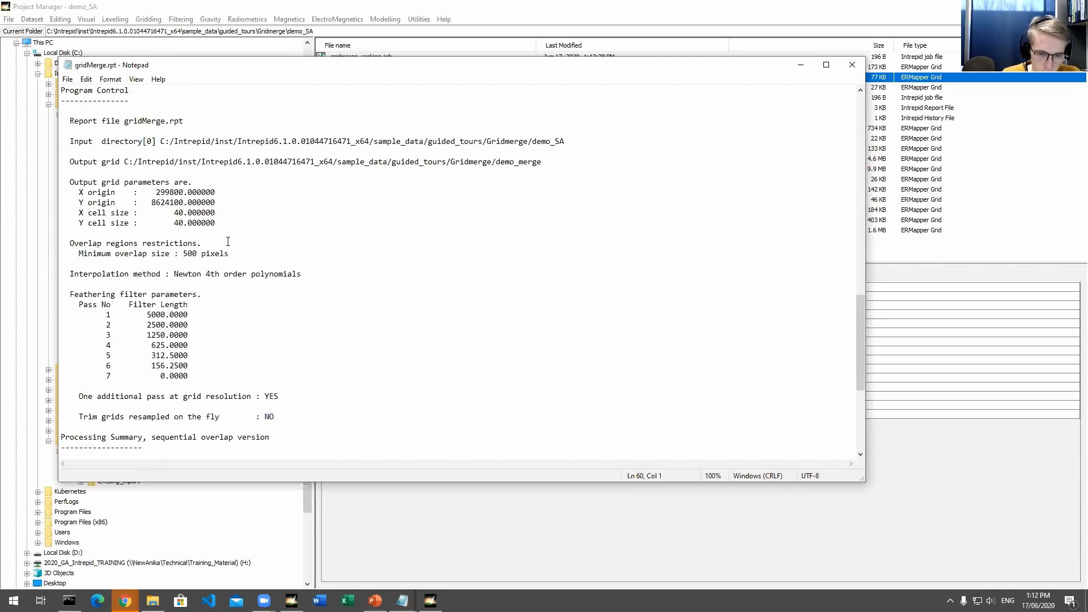
scroll(227, 241, "down", 7)
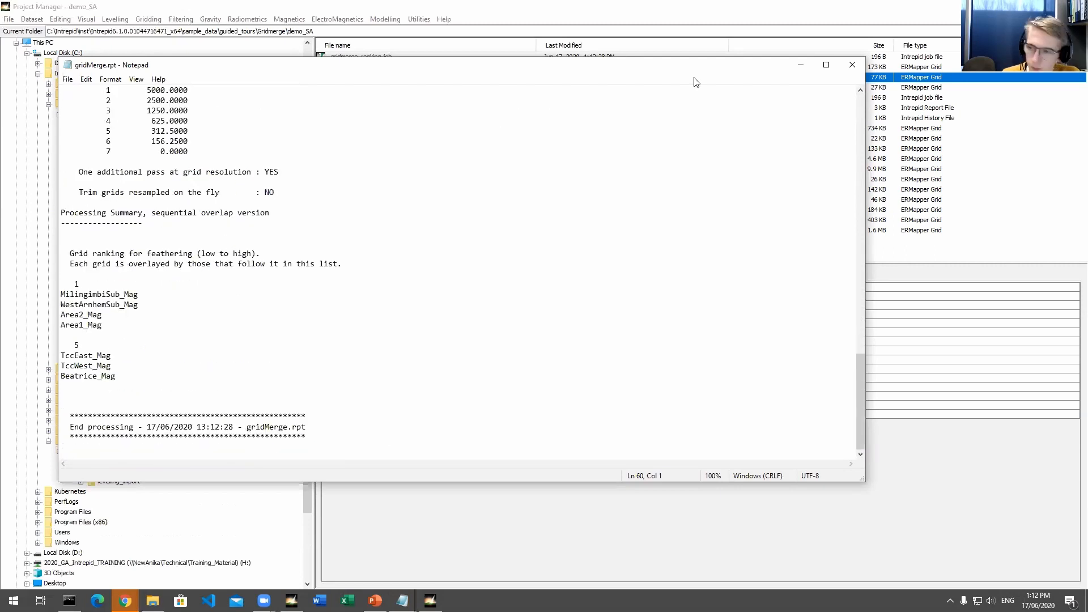
left_click(850, 64)
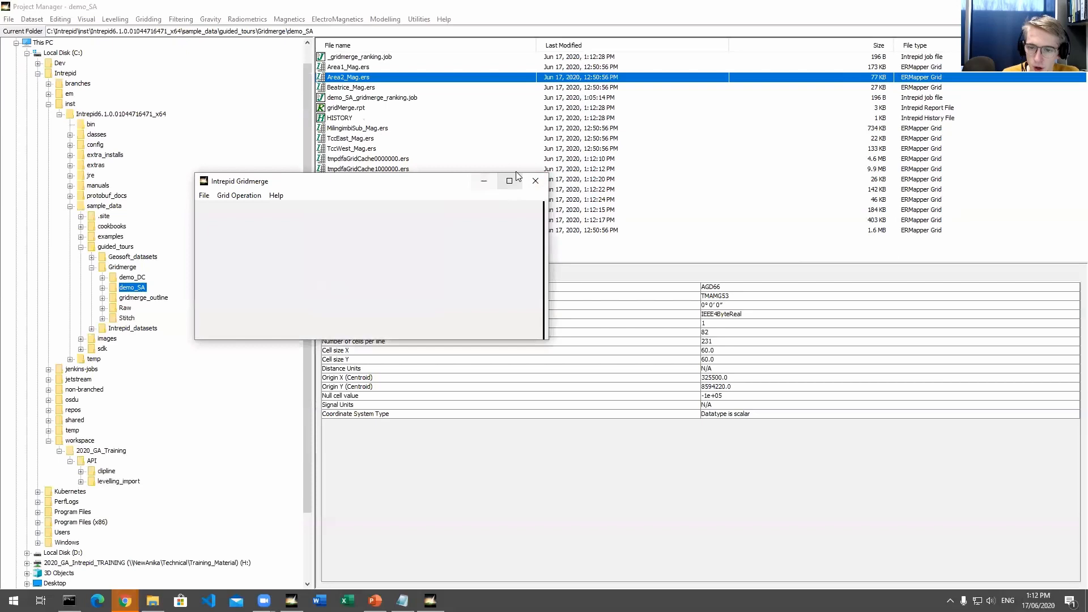
left_click(535, 180)
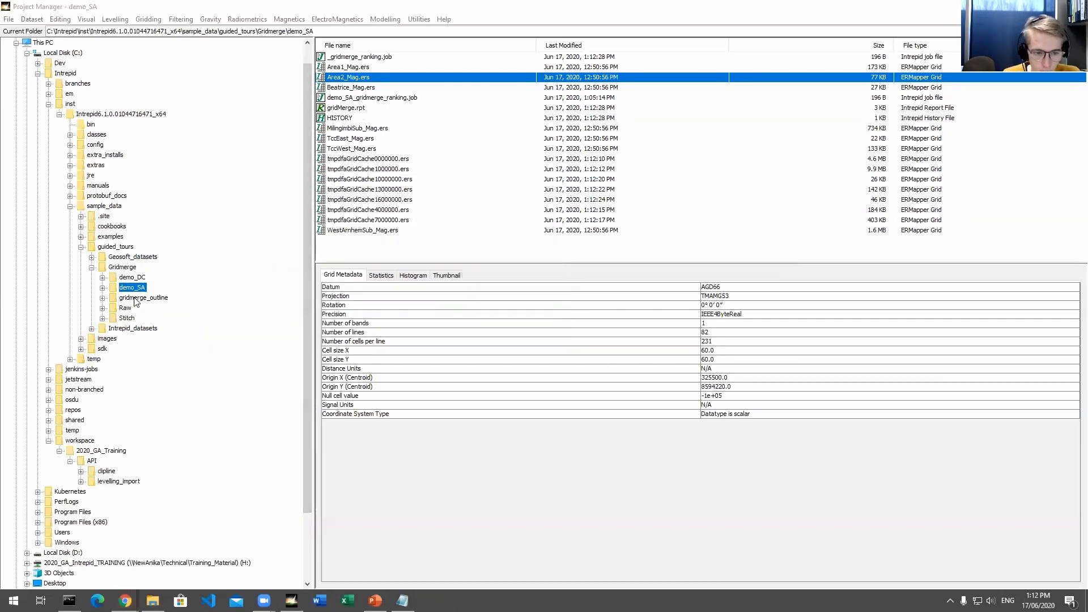
Open demo_merge.ers from the Gridmerge folder in 3D Explore and enlarge its map window
left_click(122, 267)
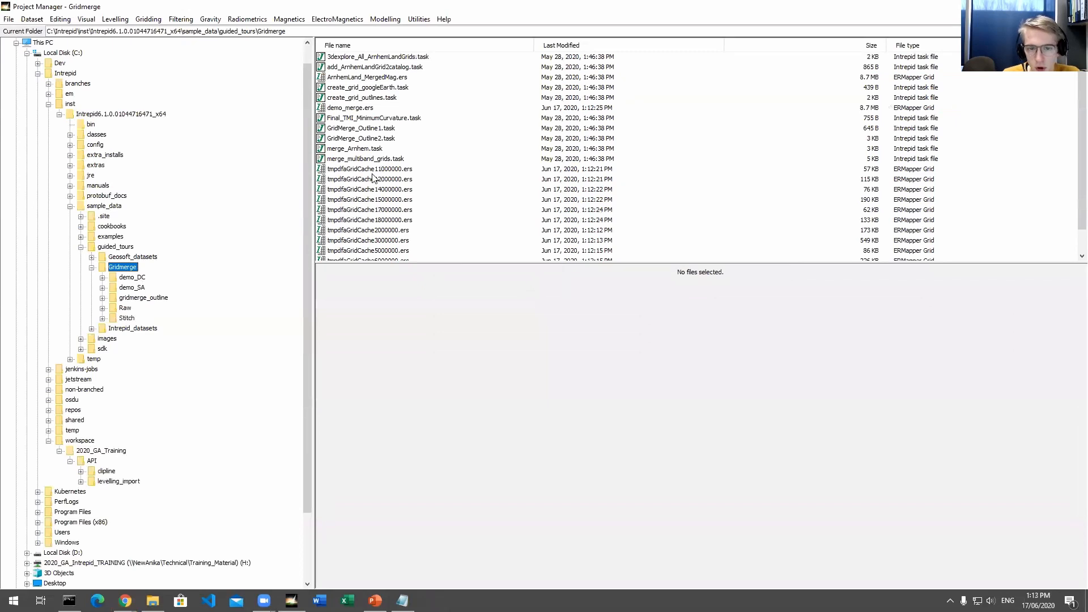
scroll(378, 186, "down", 1)
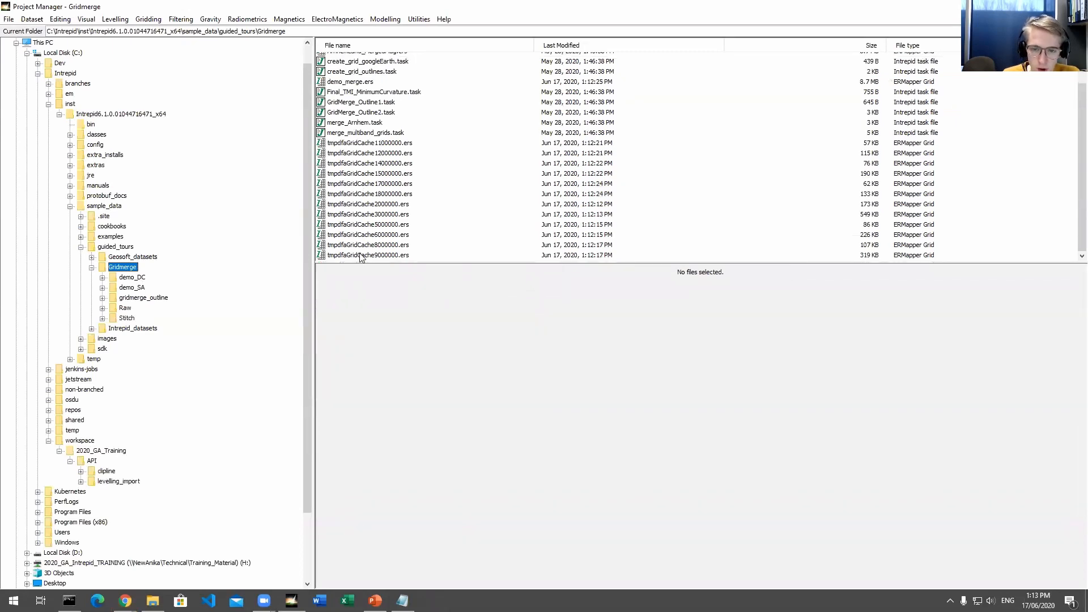
left_click(130, 287)
left_click(122, 267)
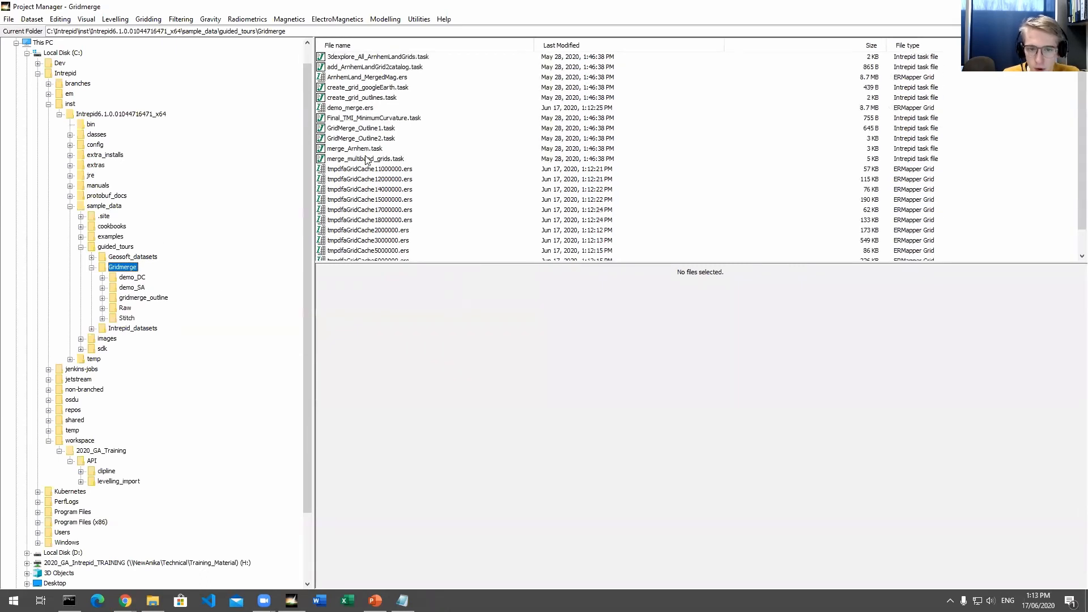
left_click(352, 107)
left_click(88, 21)
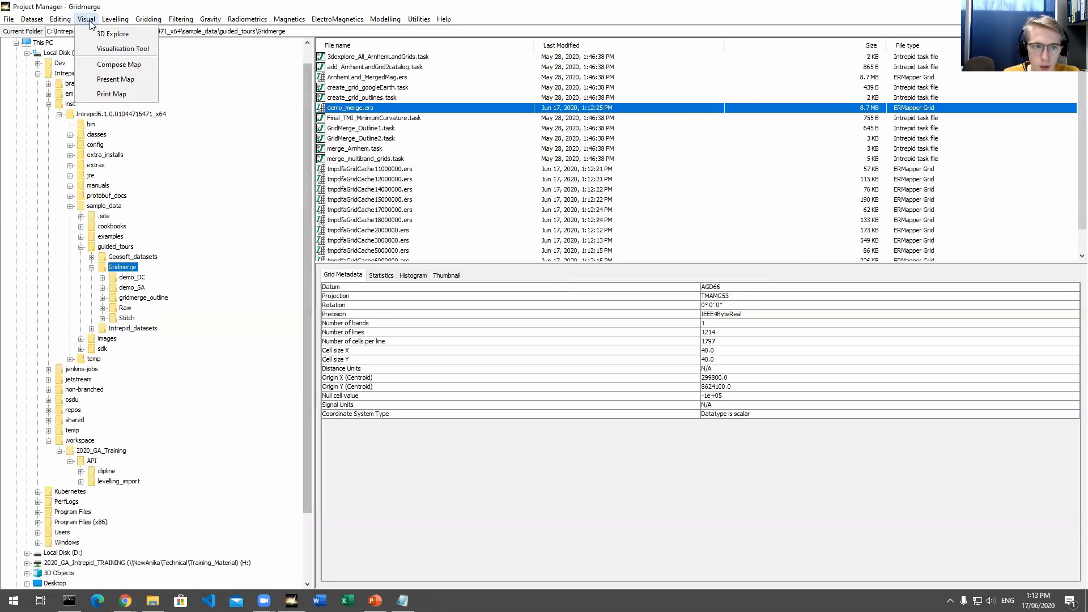
left_click(97, 33)
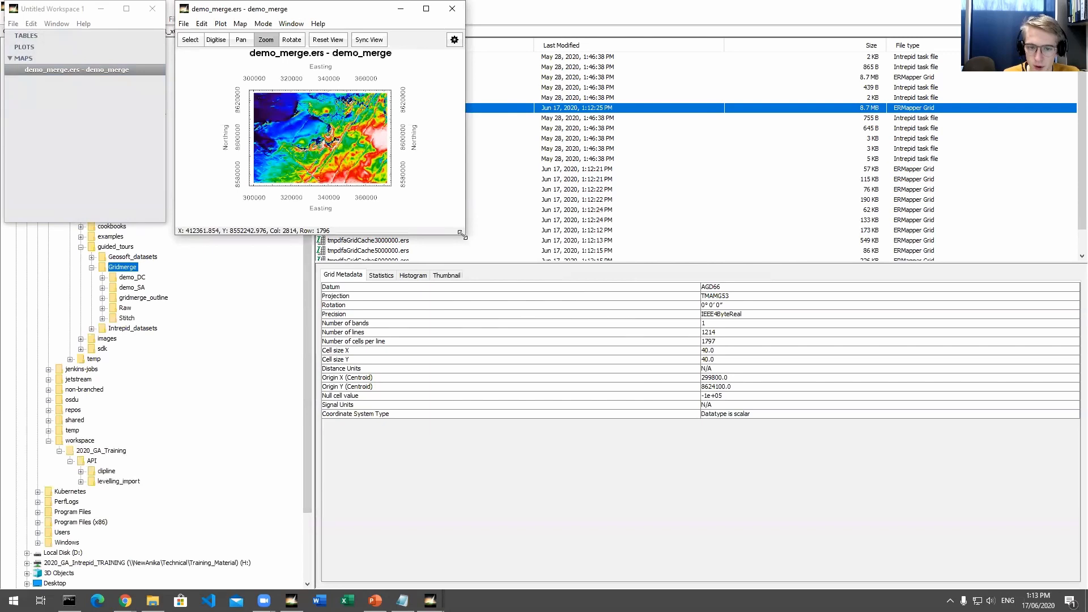
left_click_drag(461, 234, 706, 554)
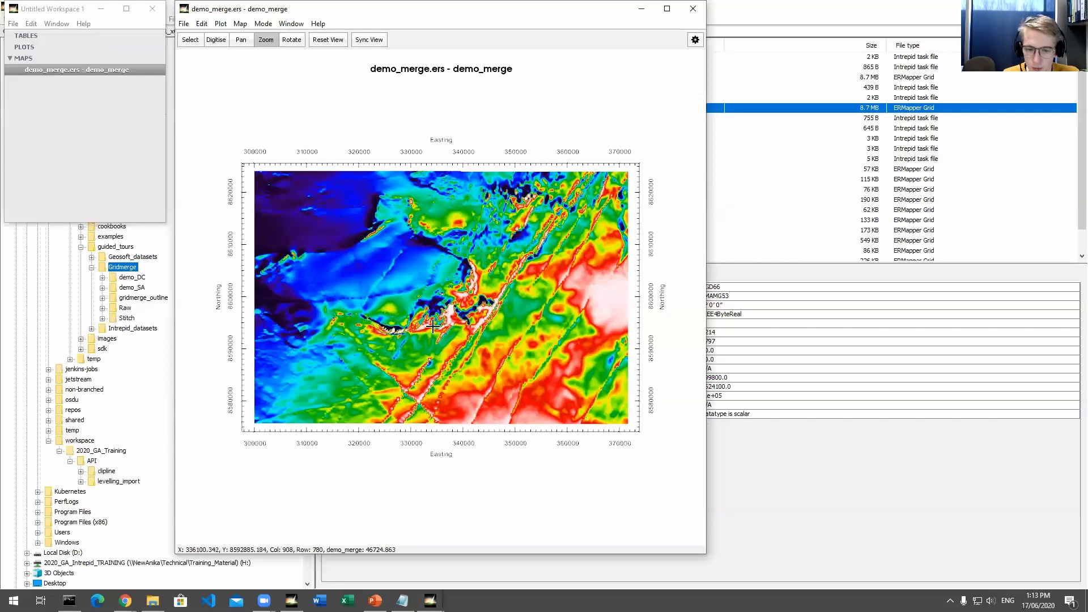
Set the demo_merge map's colour mode to Sun Angle Drape with an inclination of 0
left_click(695, 40)
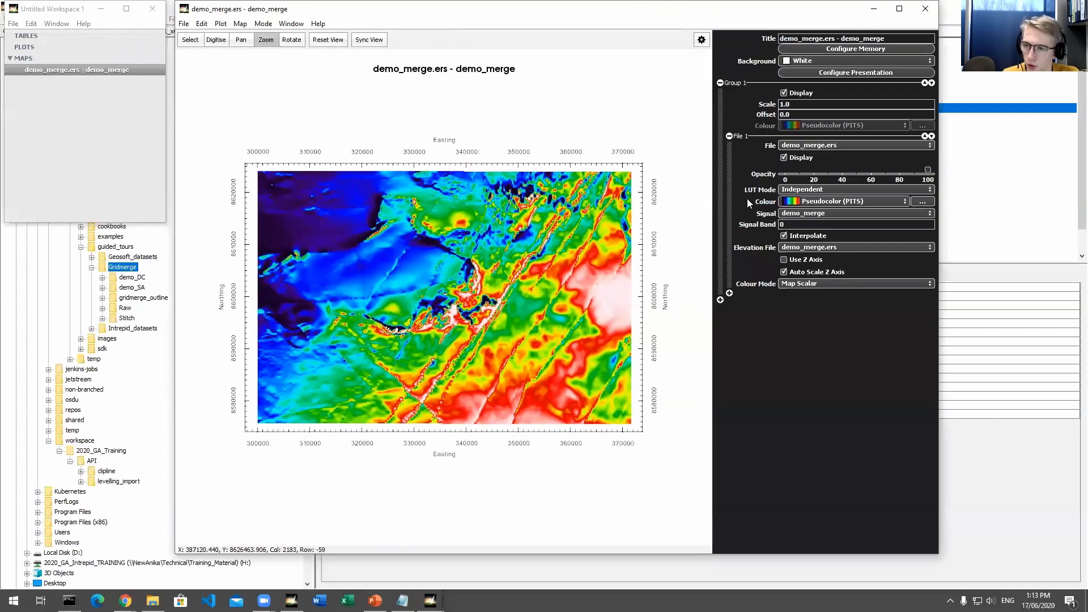
left_click(798, 283)
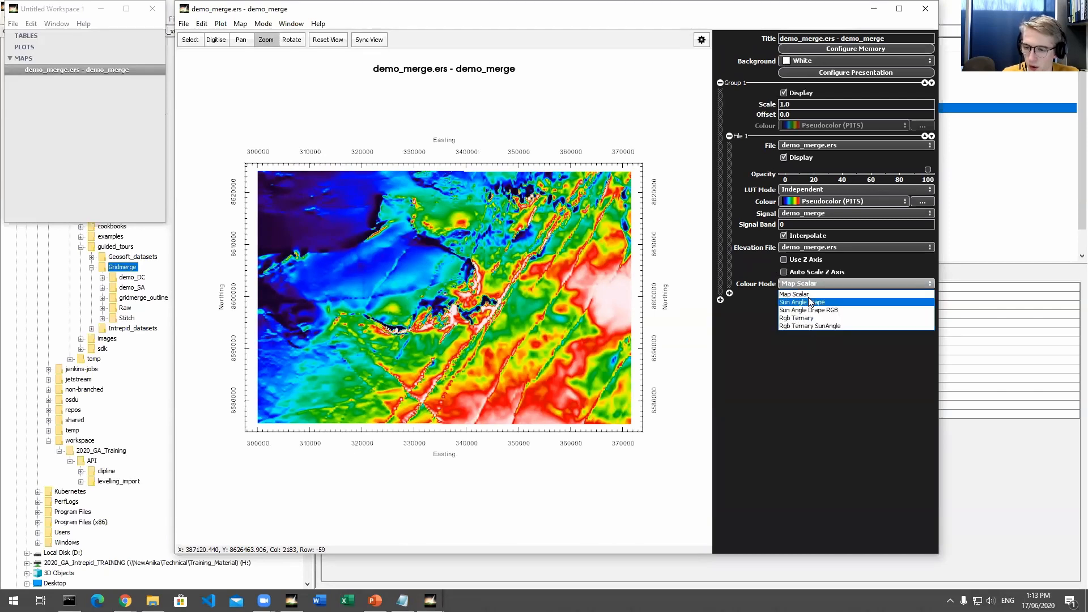
left_click(807, 302)
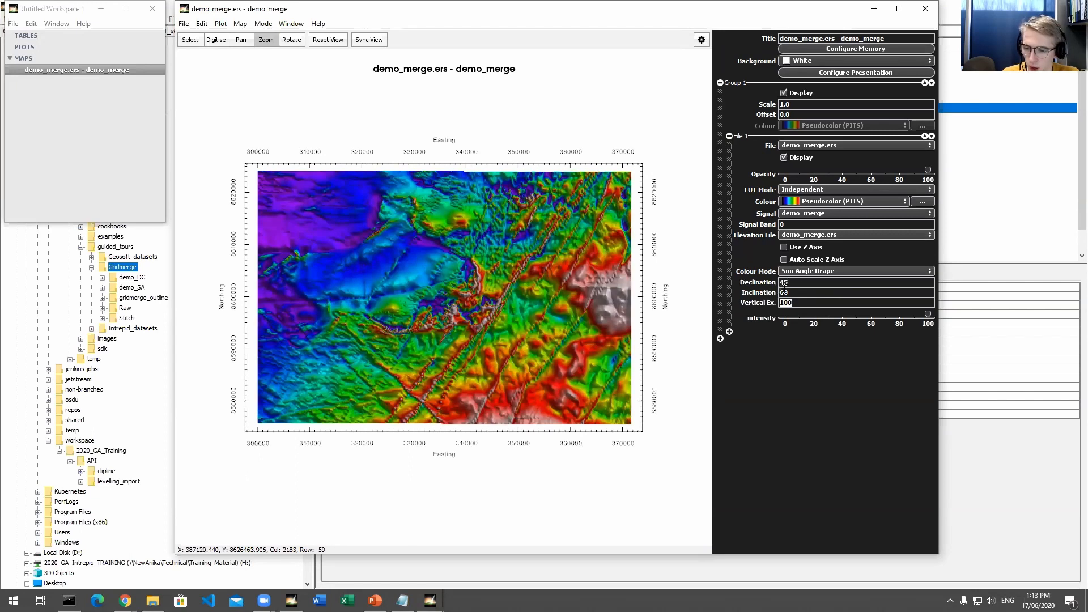
type("0")
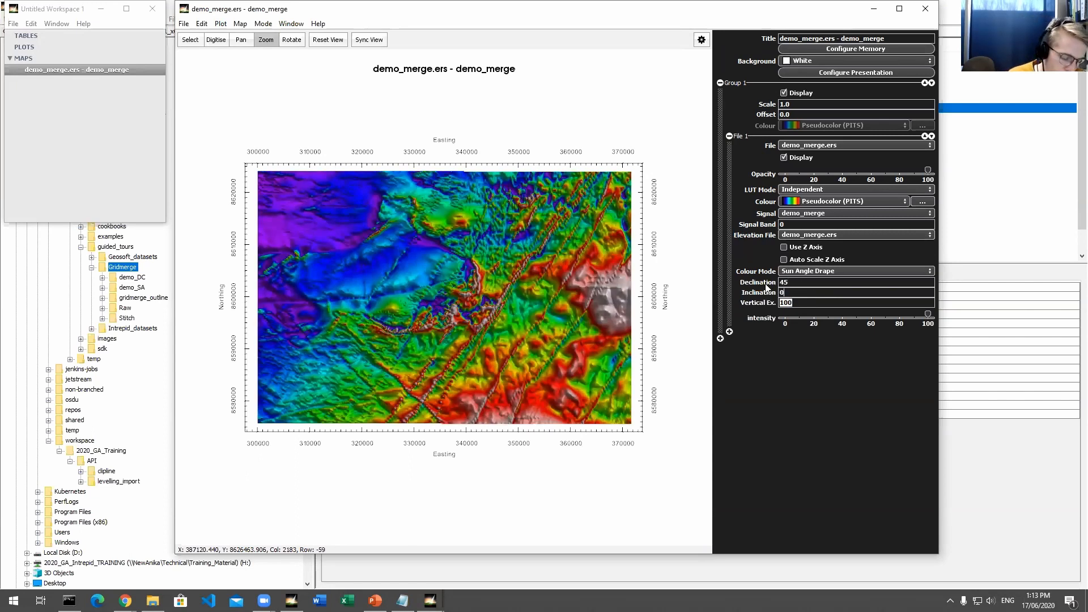
key("shift+Tab")
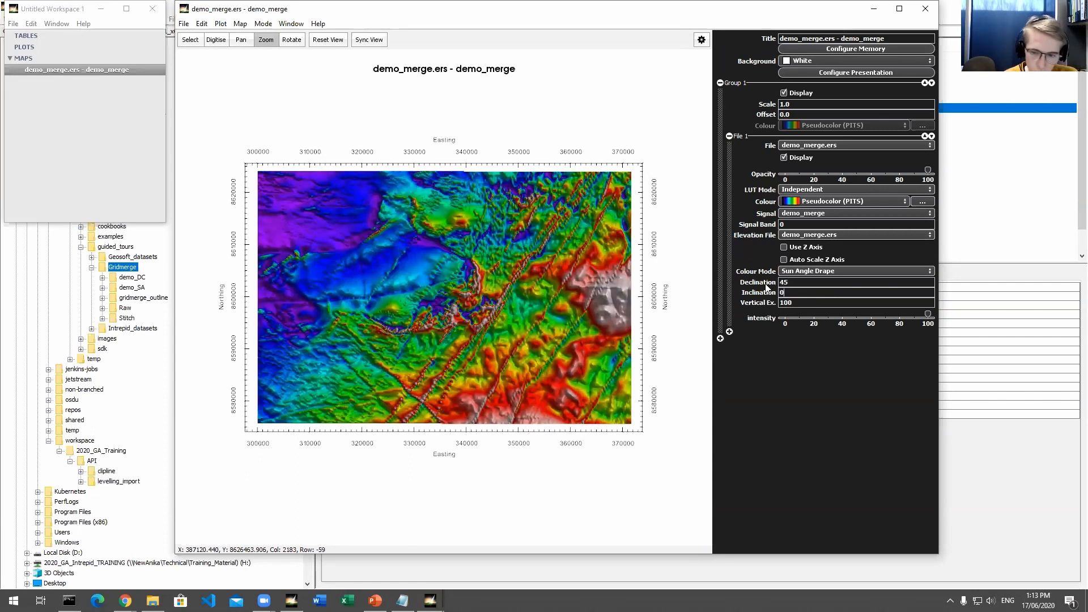
key("Return")
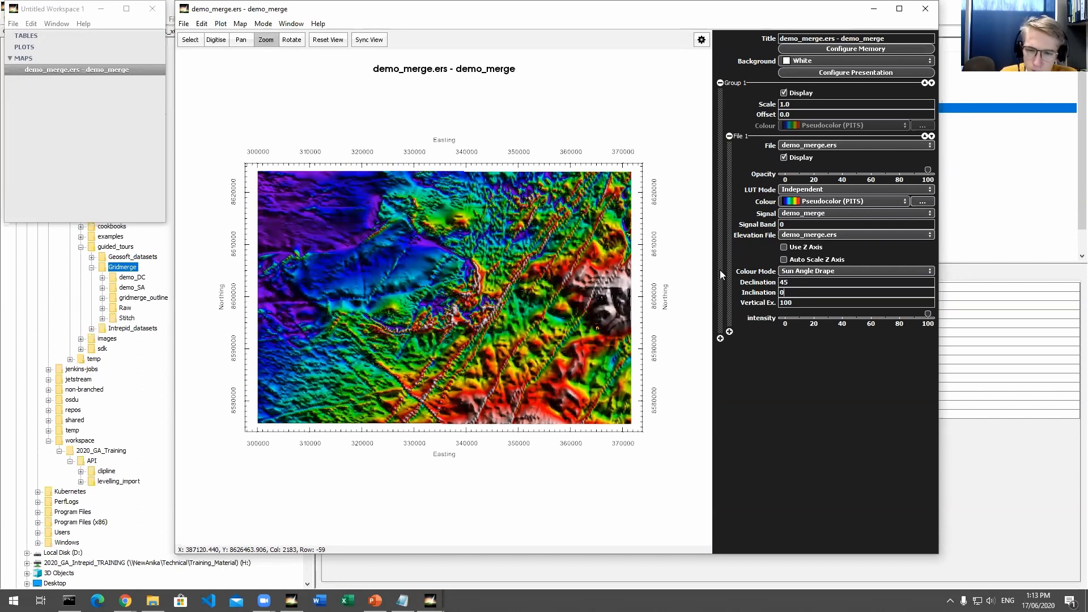
Inspect the sun-shaded merged grid up close and close the map and its workspace
scroll(406, 359, "up", 1)
scroll(407, 359, "up", 1)
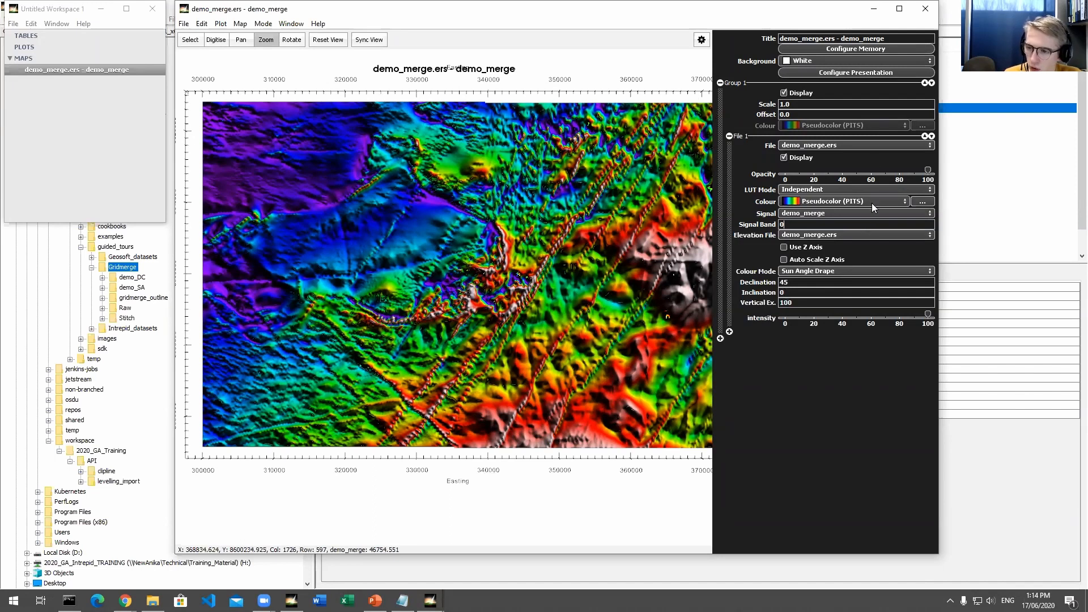
left_click(922, 8)
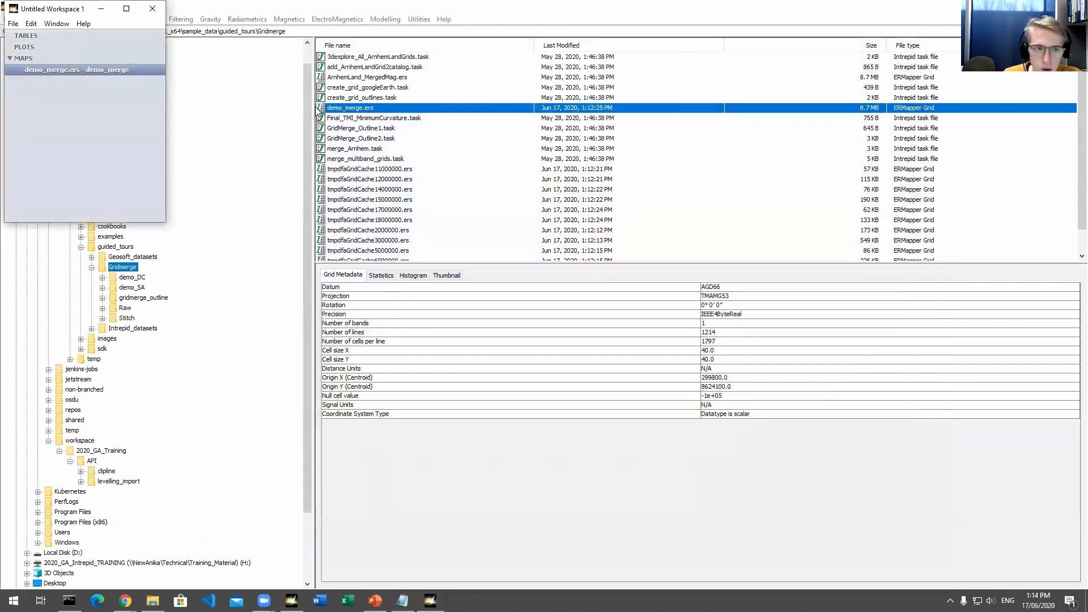
left_click(152, 8)
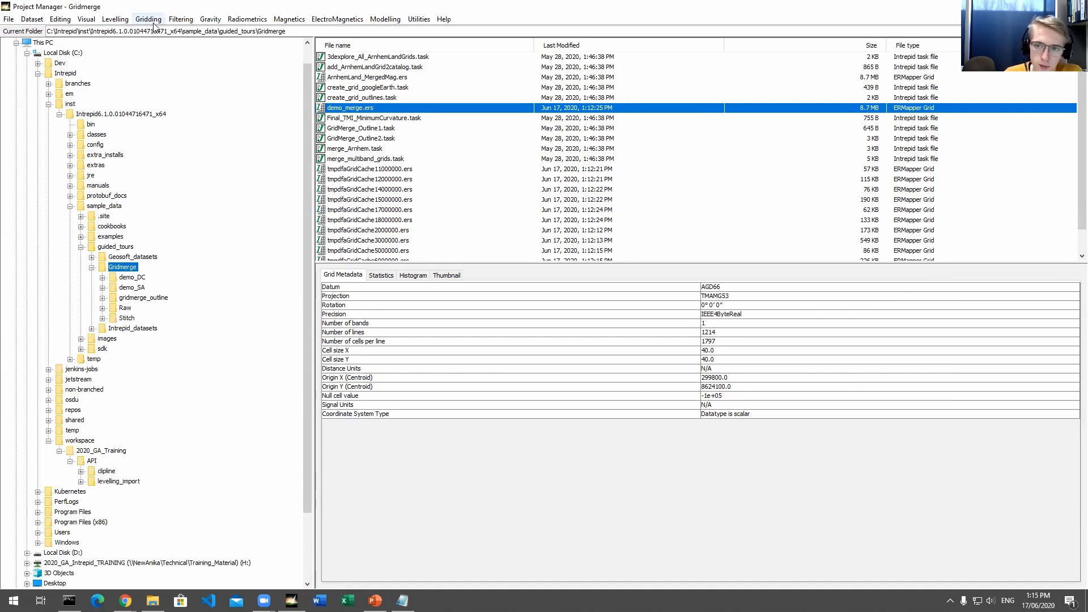
Open Grid Operations for demo_merge.ers and look through the available operation types, keeping Resampling - Newton 4th Order
left_click(152, 22)
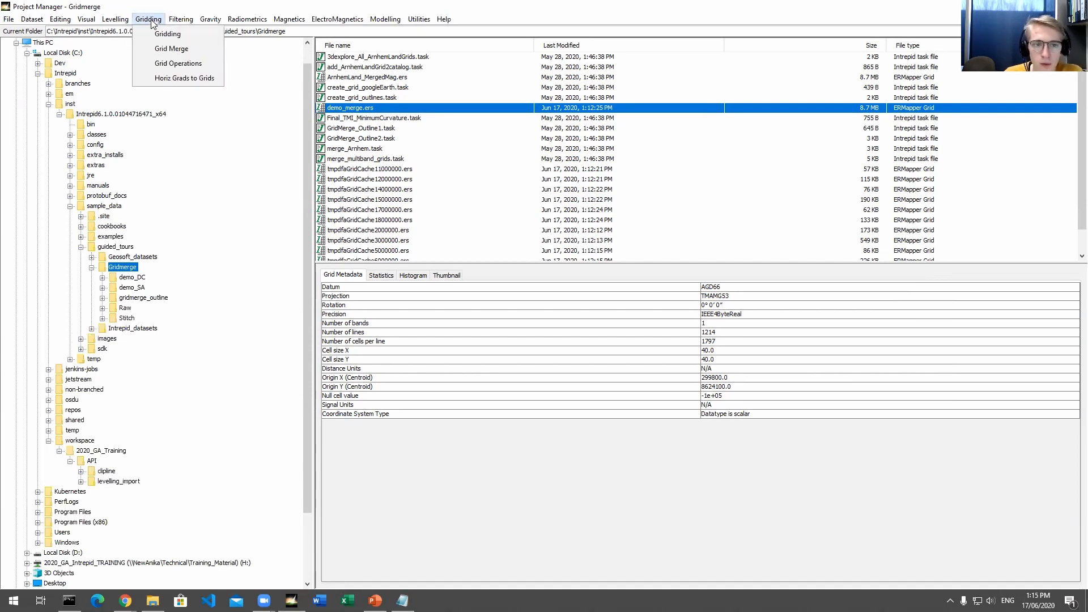
left_click(153, 65)
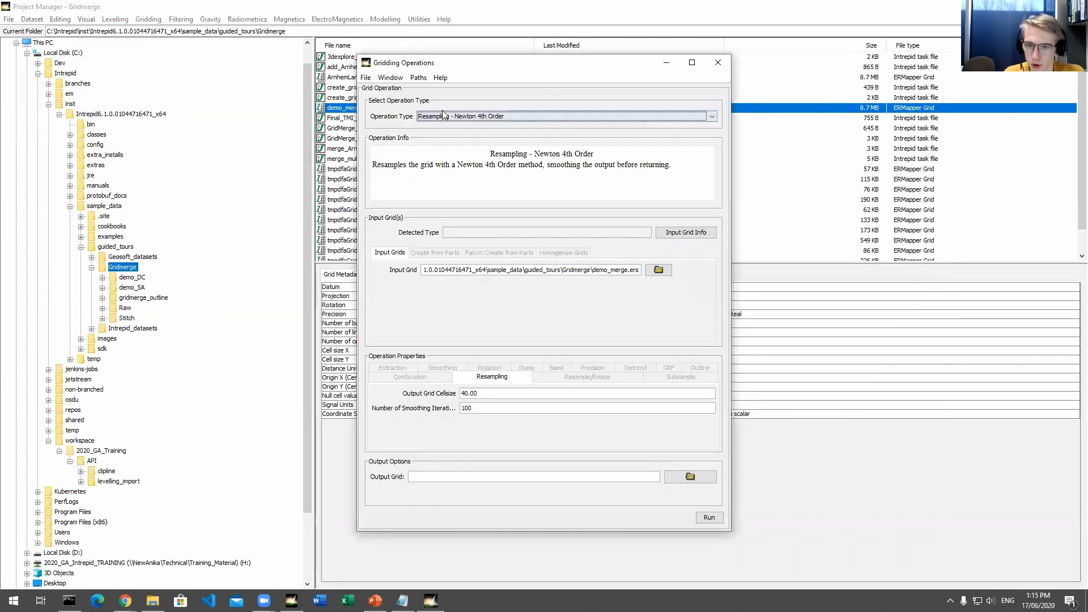
left_click(443, 115)
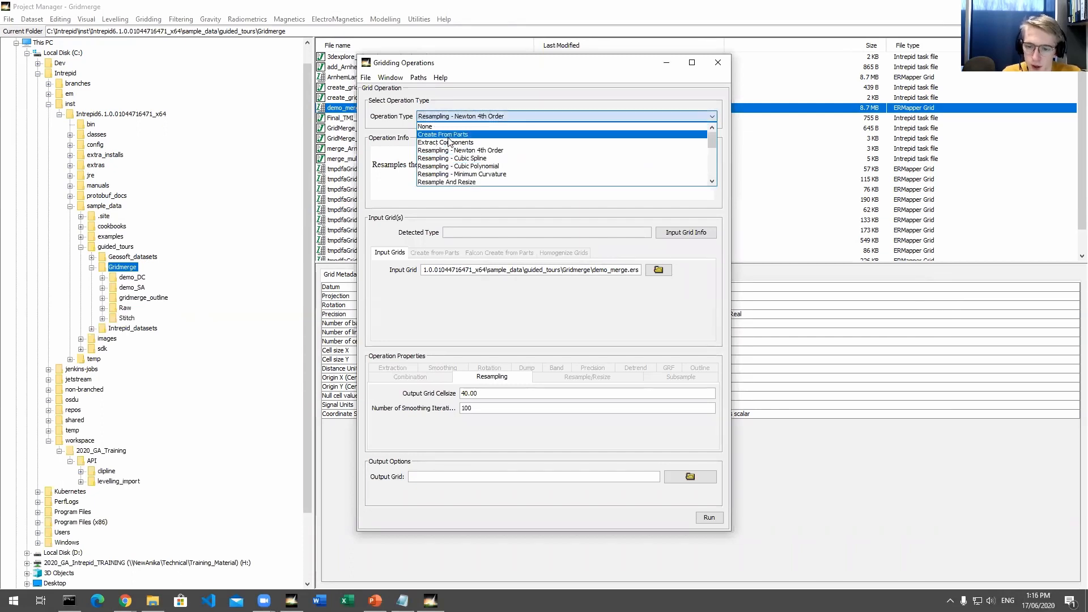
scroll(449, 142, "down", 5)
scroll(449, 142, "up", 5)
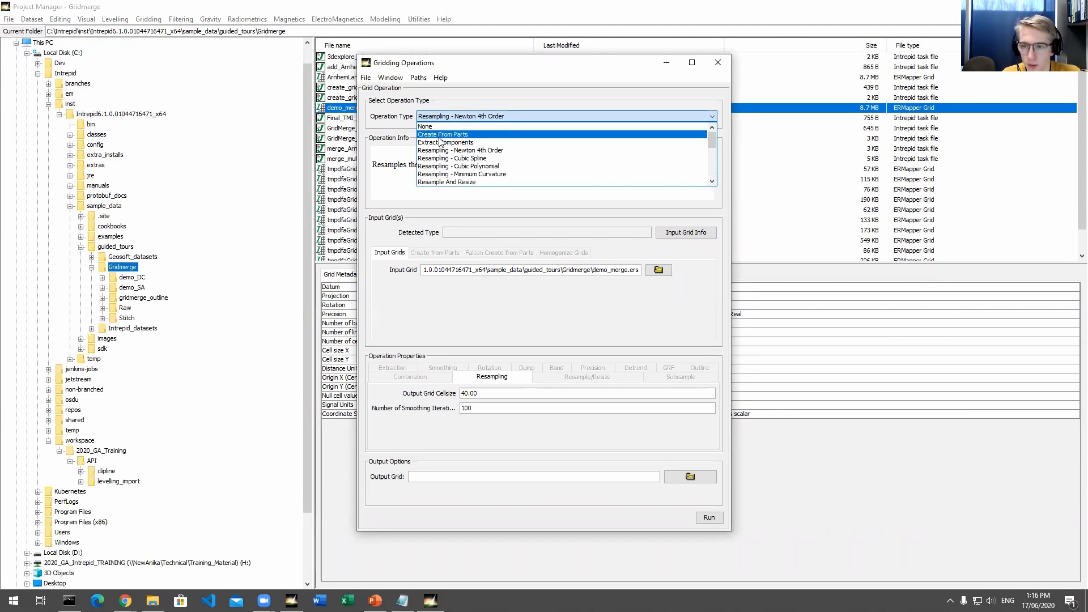
scroll(440, 144, "down", 5)
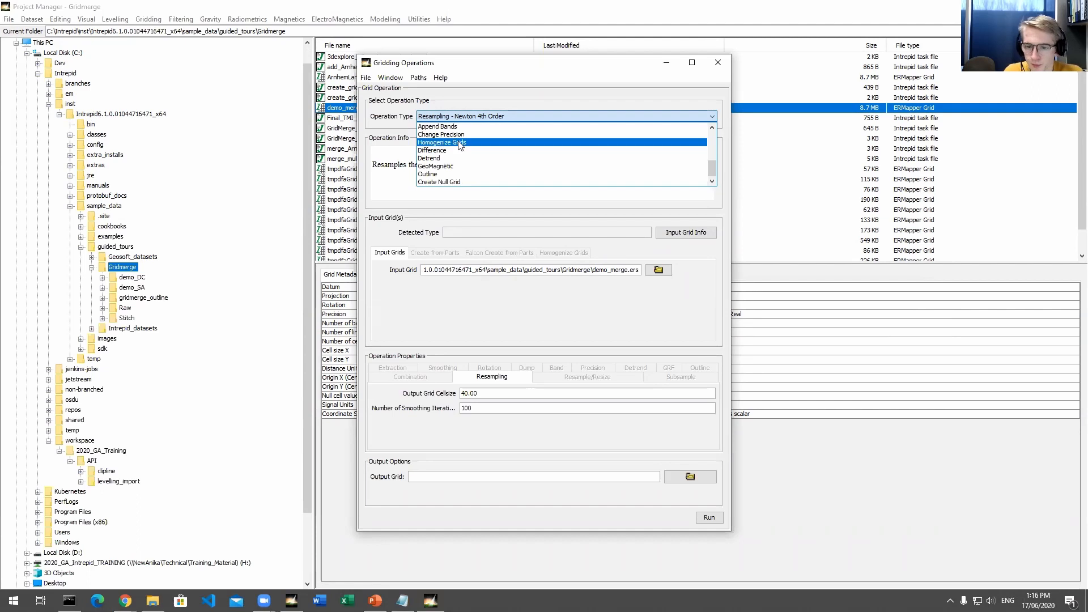
scroll(466, 138, "up", 5)
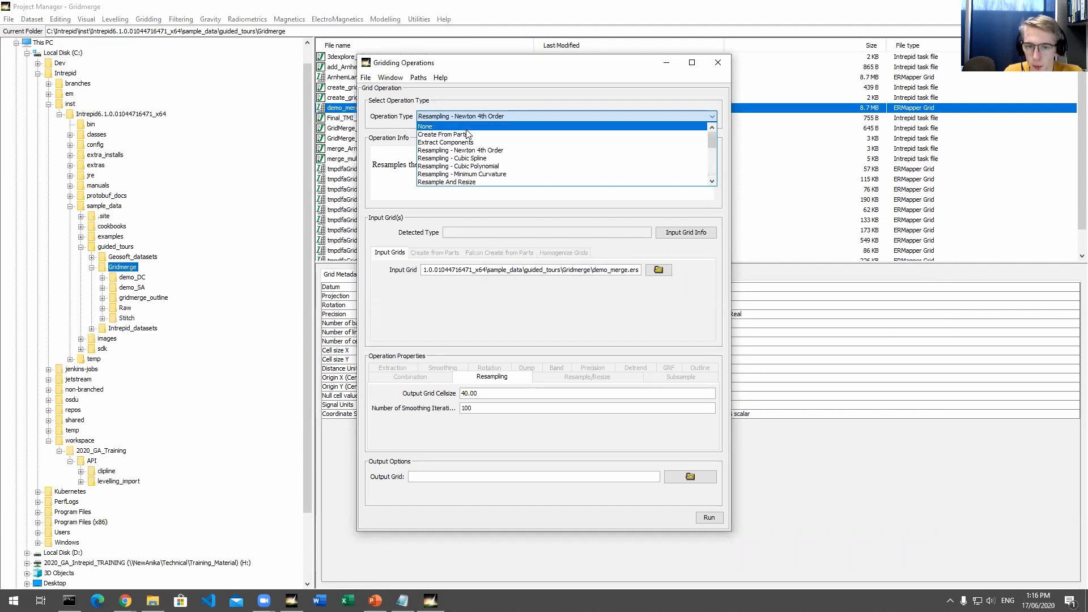
left_click(452, 100)
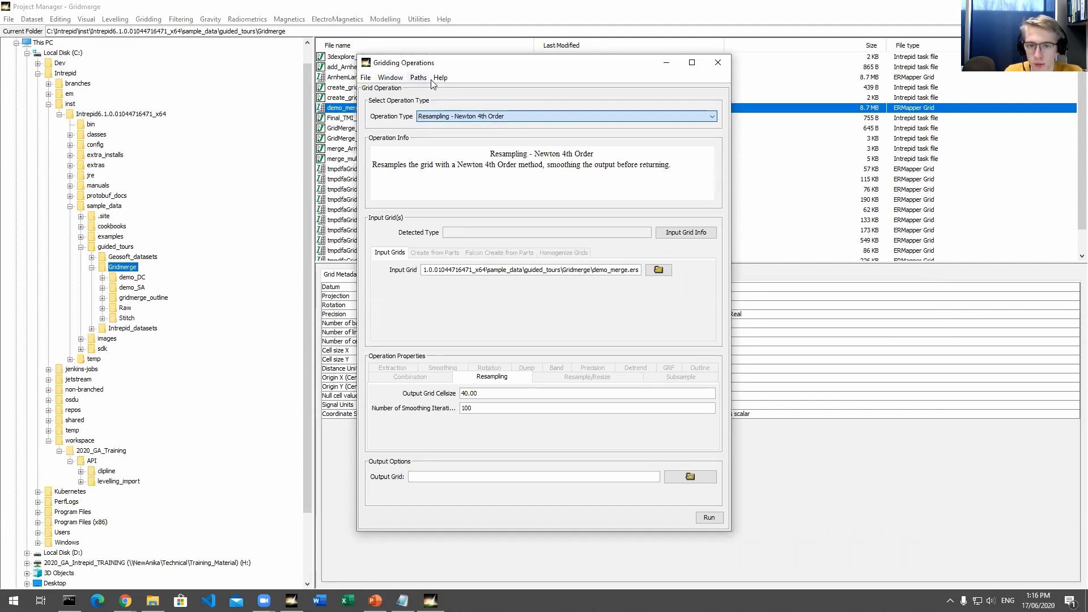
Check the Grid Operations taskfile commands and open the tool's online manual
left_click(365, 78)
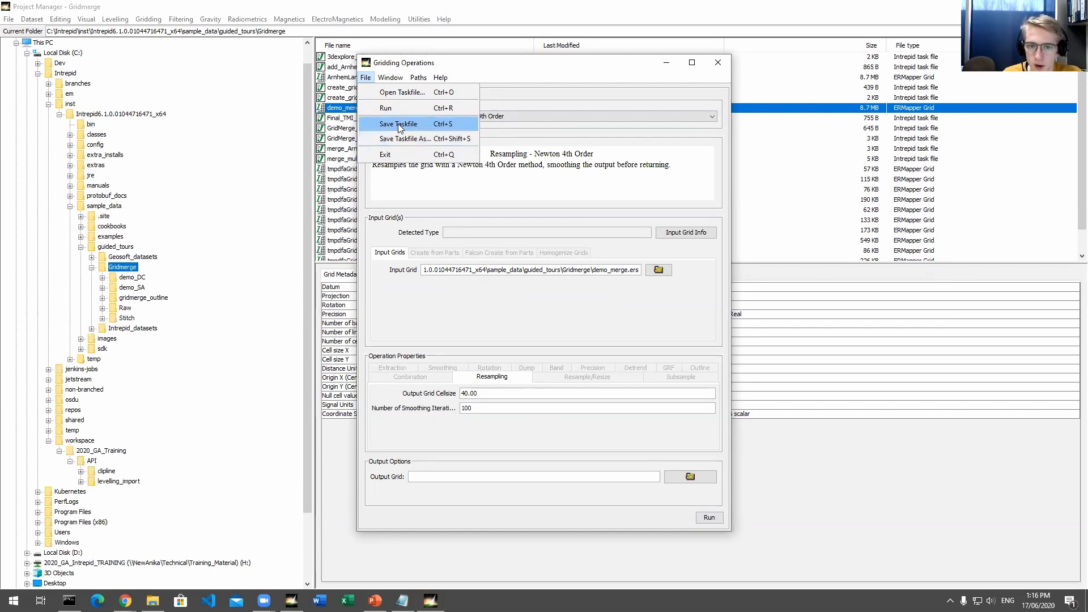
mouse_move(399, 76)
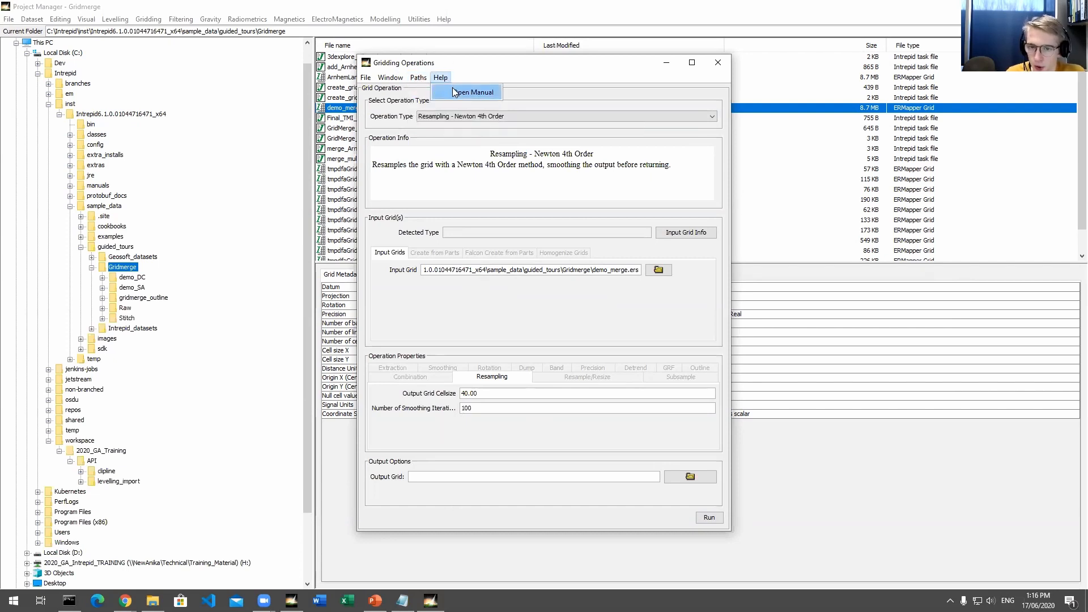
left_click(454, 91)
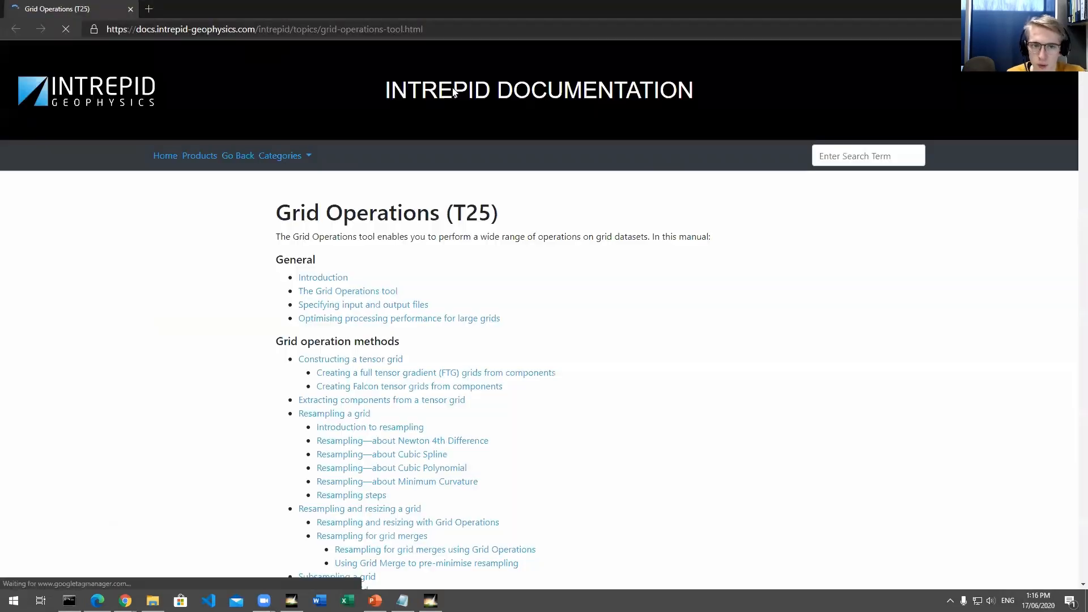
Skim the contents list and input/output sections of the Grid Operations manual, and return to the Gridding Operations window
scroll(469, 311, "down", 20)
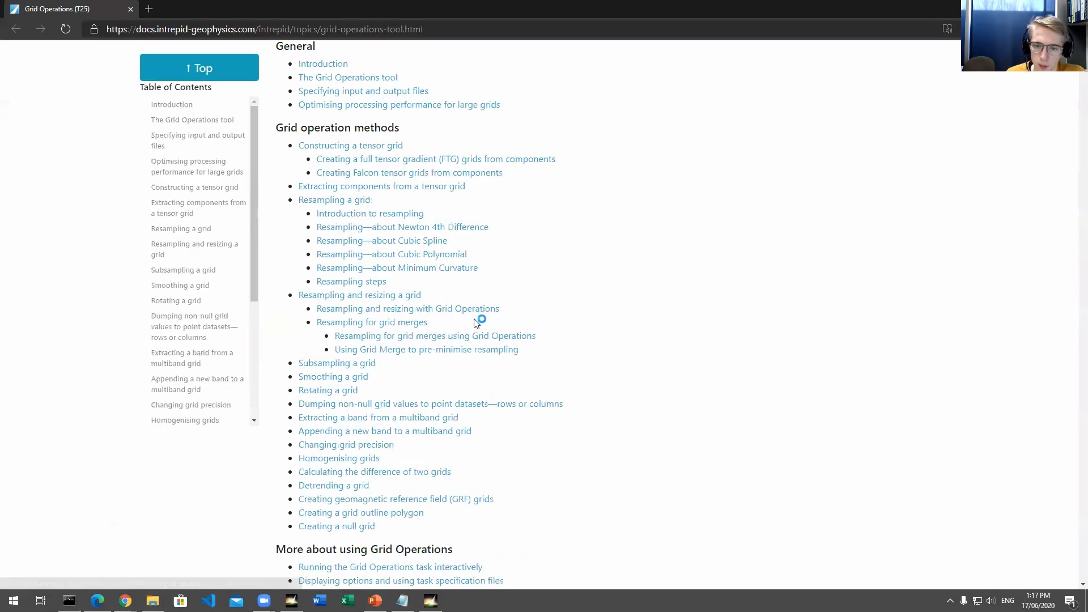
scroll(475, 333, "down", 20)
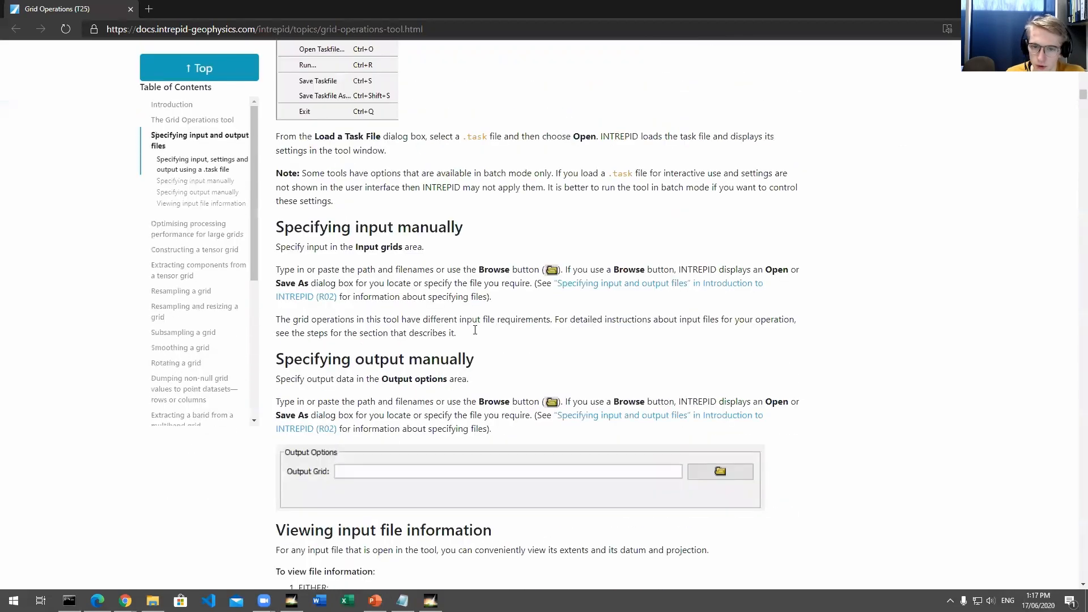
scroll(474, 329, "up", 20)
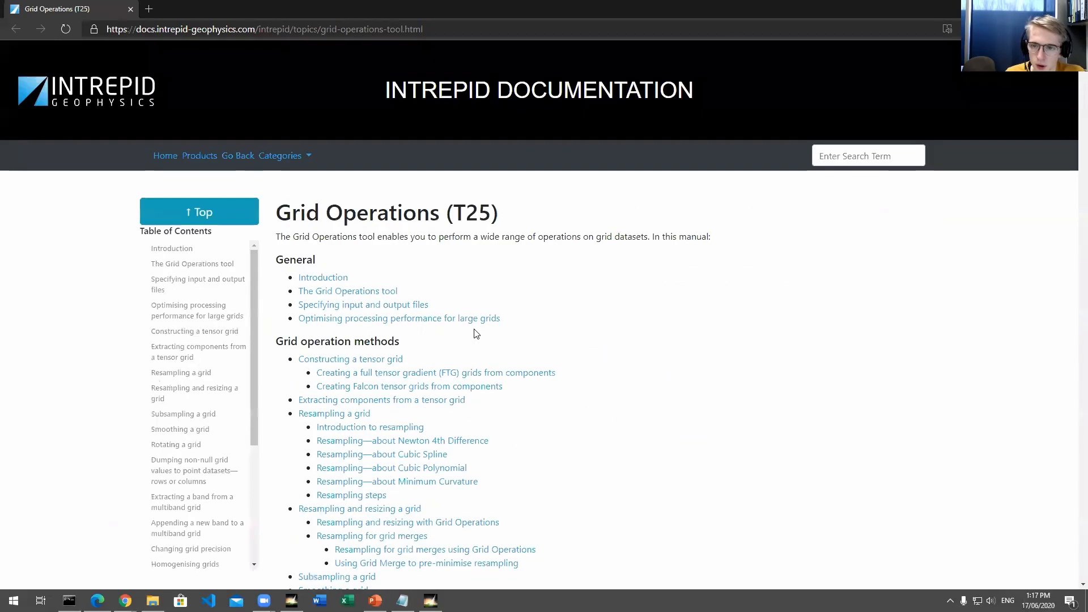
key("alt+Tab")
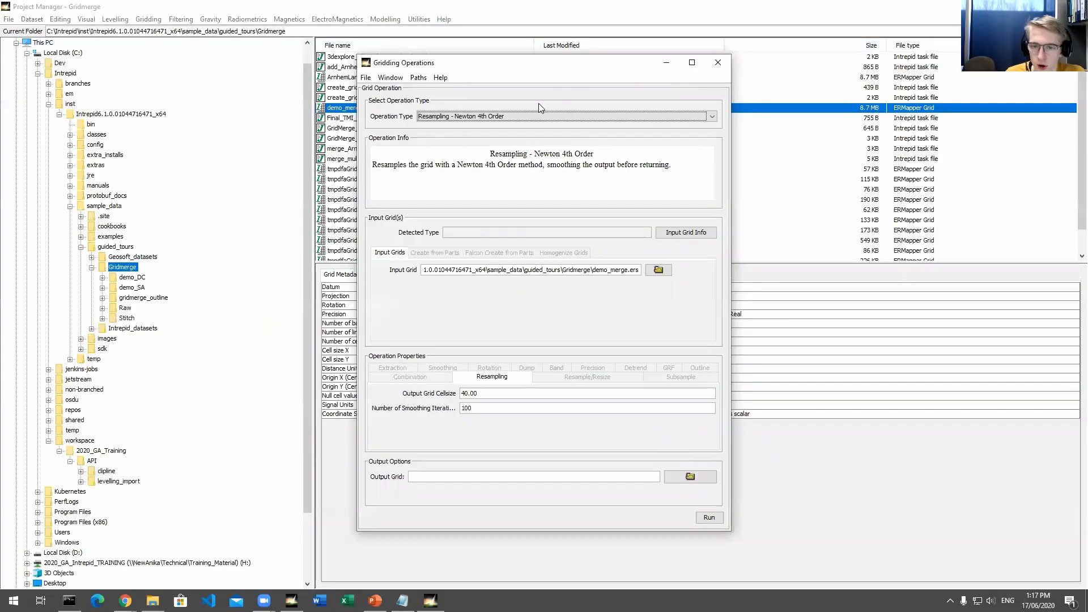
Switch the operation type to Create From Parts and inspect its Max Trace ERROR and output grid options without choosing a file
left_click(527, 116)
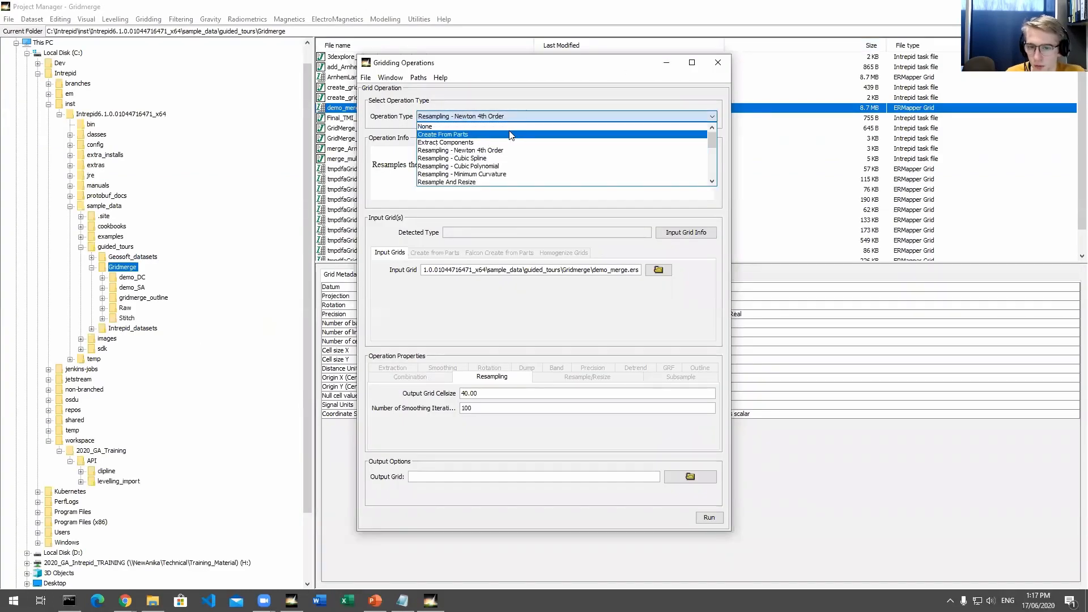
left_click(510, 135)
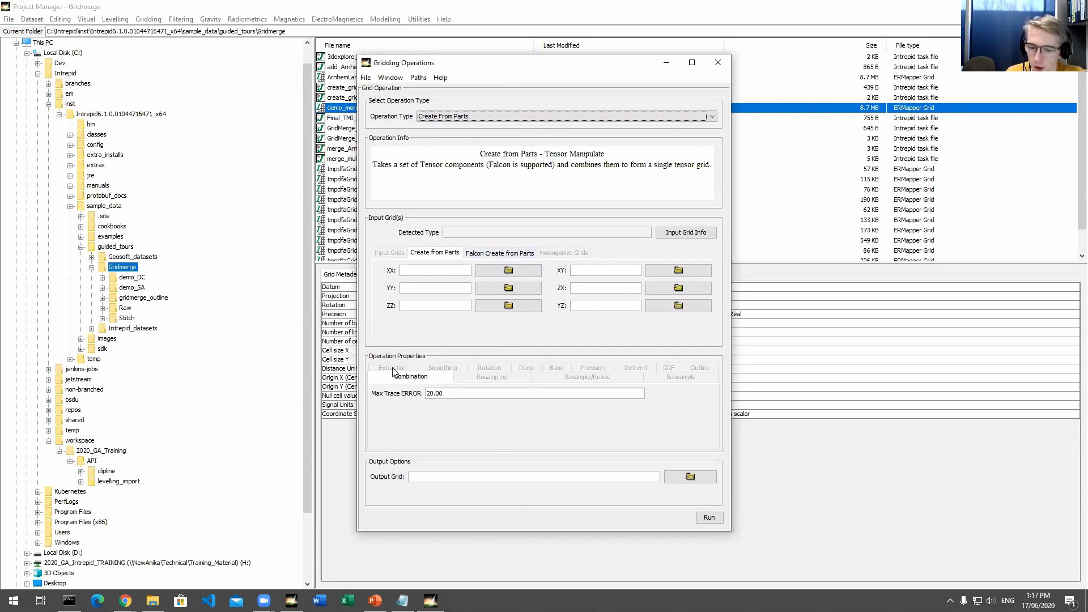
left_click(447, 393)
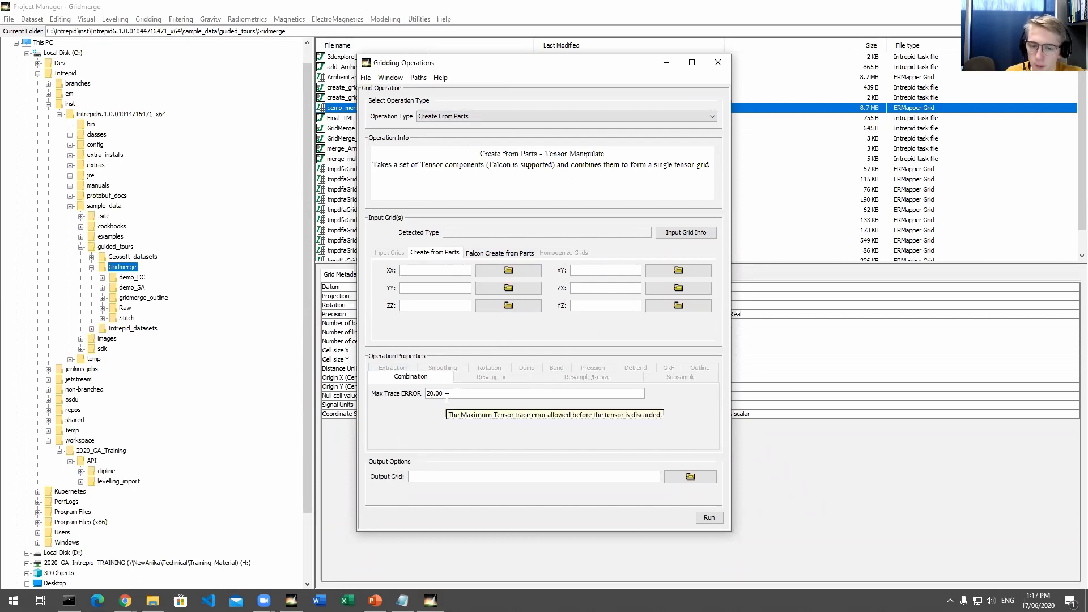
left_click(421, 477)
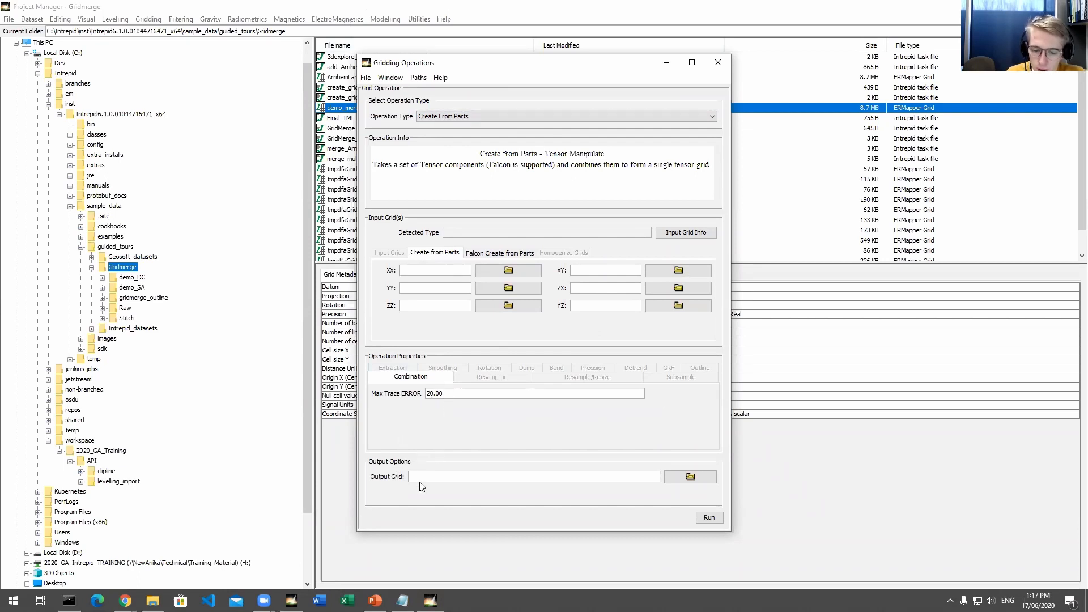
left_click(690, 477)
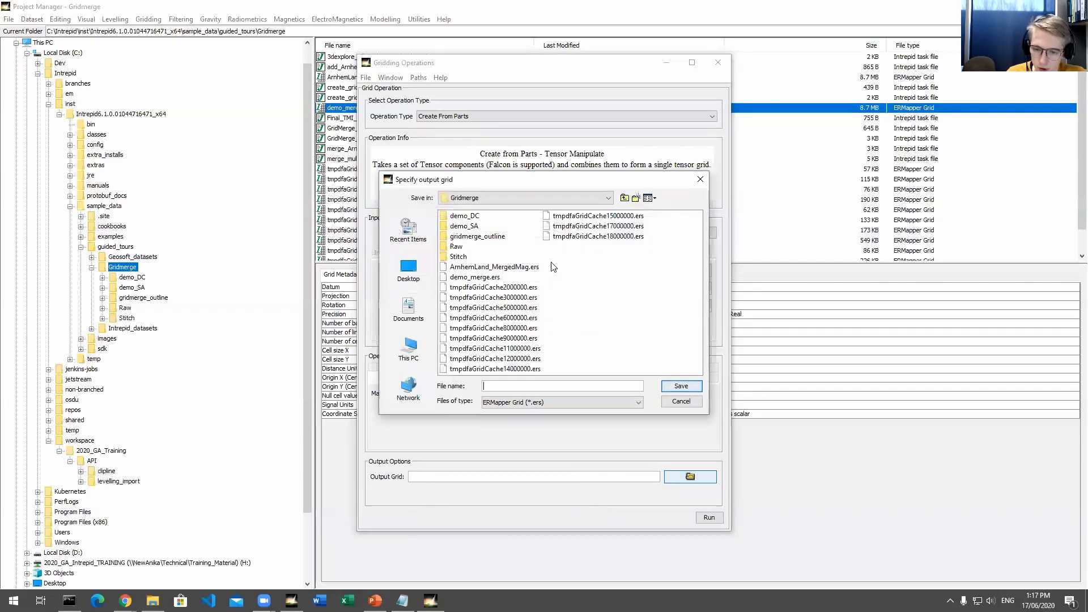
left_click(701, 178)
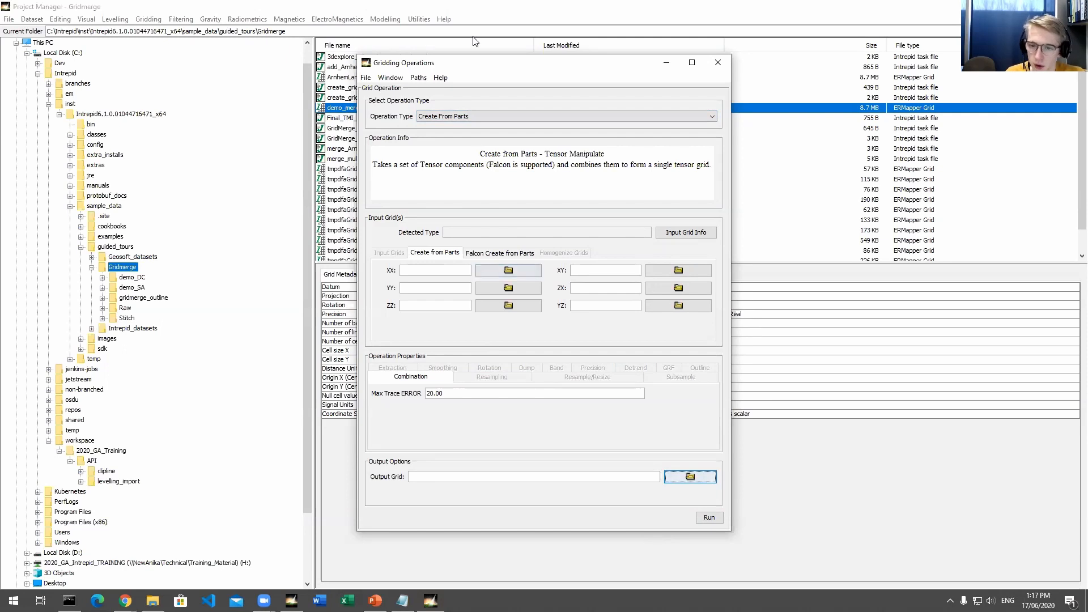
Set the operation type to Extract Components and browse for an input grid in the sample_data cookbooks folder
left_click(458, 116)
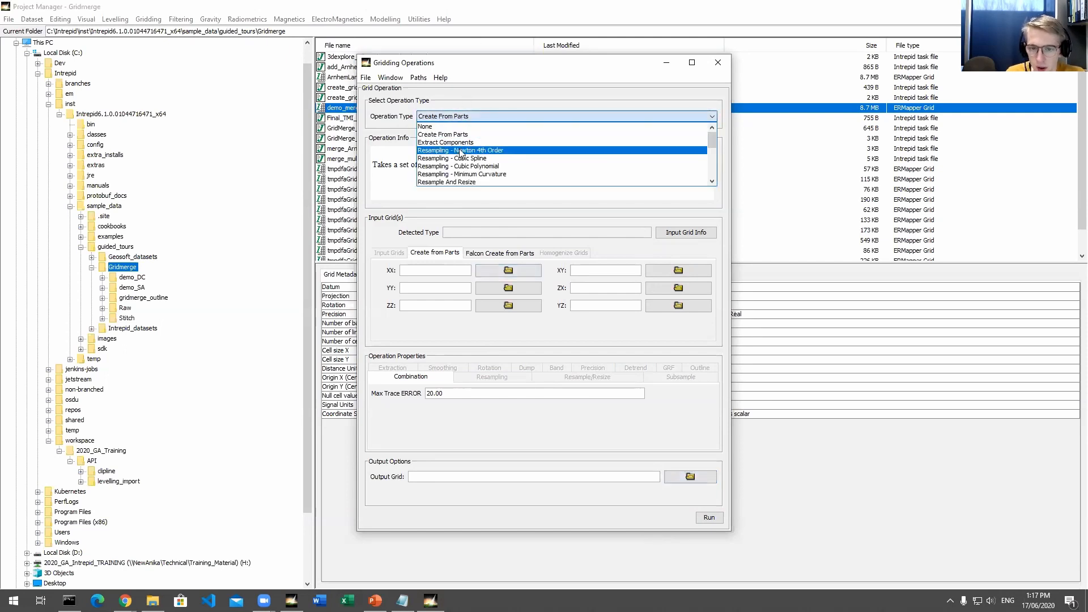
left_click(461, 145)
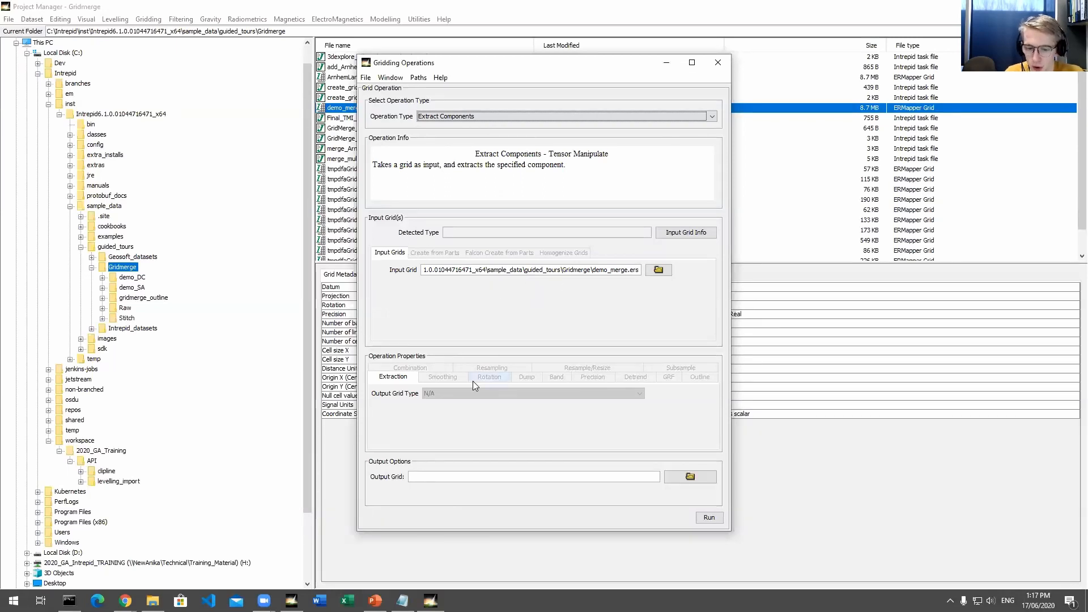
left_click(664, 272)
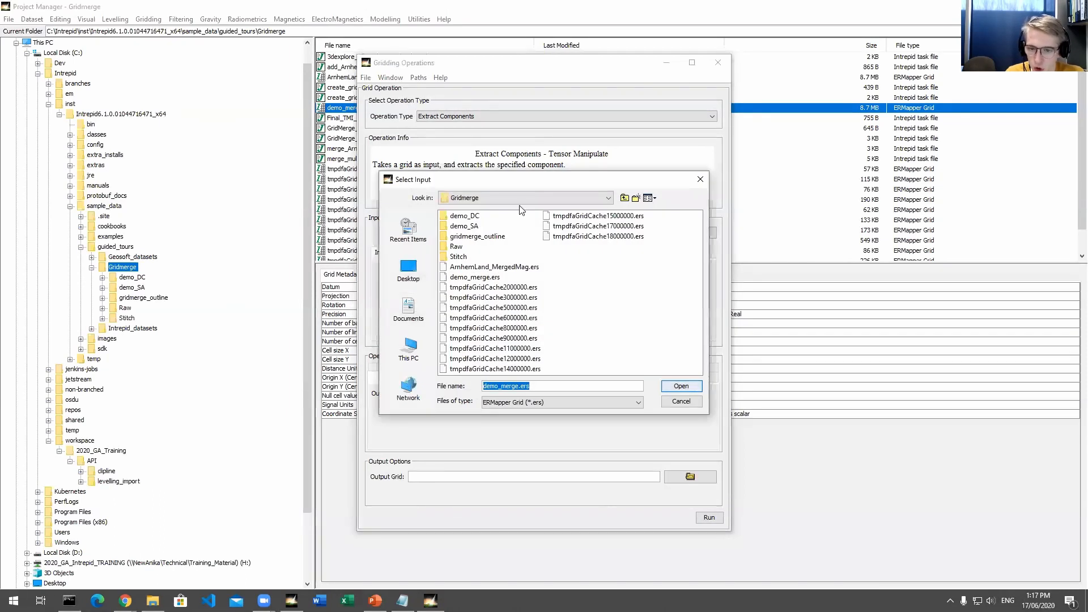
left_click(628, 201)
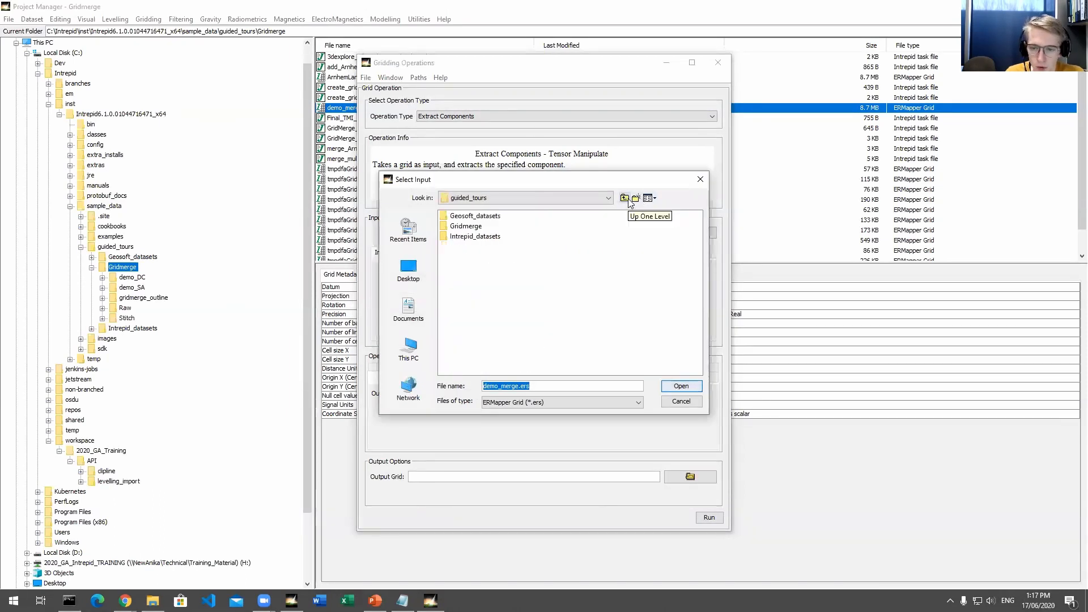
left_click(626, 199)
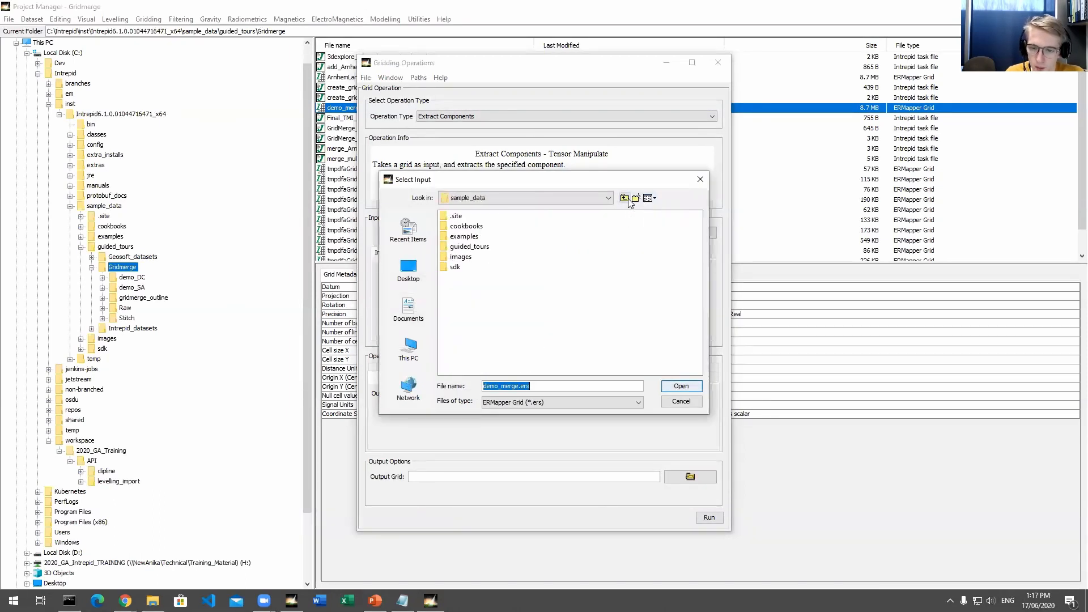
double_click(465, 238)
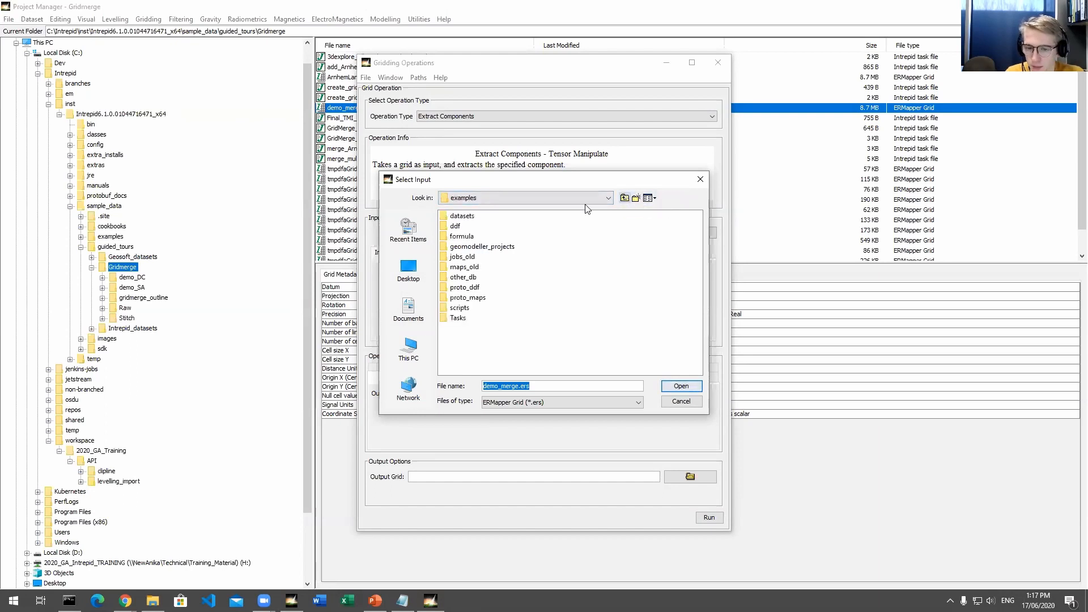
left_click(625, 198)
double_click(462, 226)
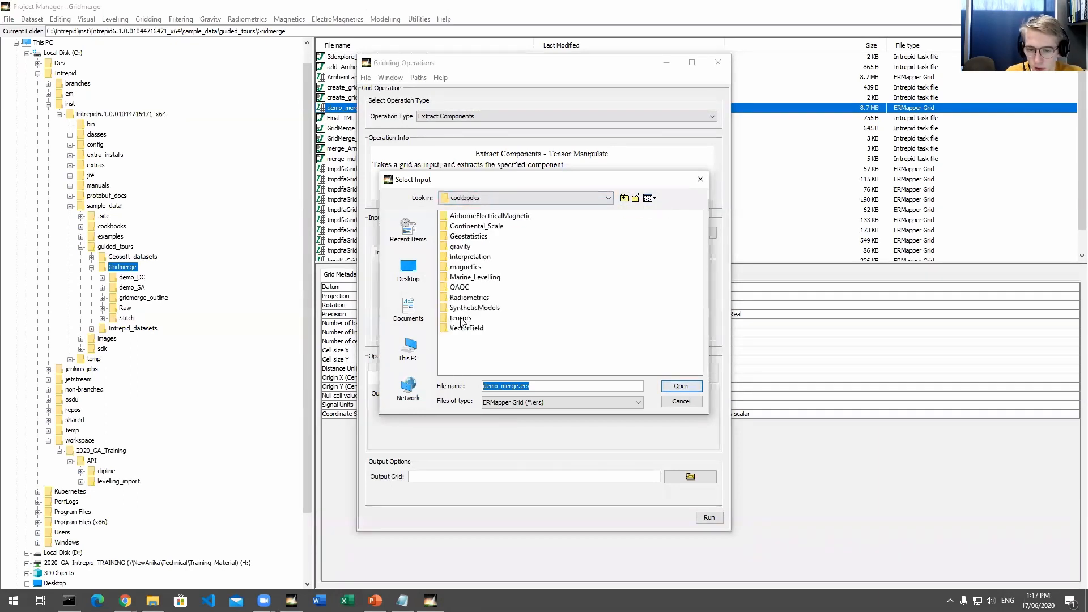
Load complete_Bouguer_Rotate157.ers as the input grid from the M2_GRIDS folder under tensors, FullTensorGravityGradients_FTG, Montezuma
double_click(461, 320)
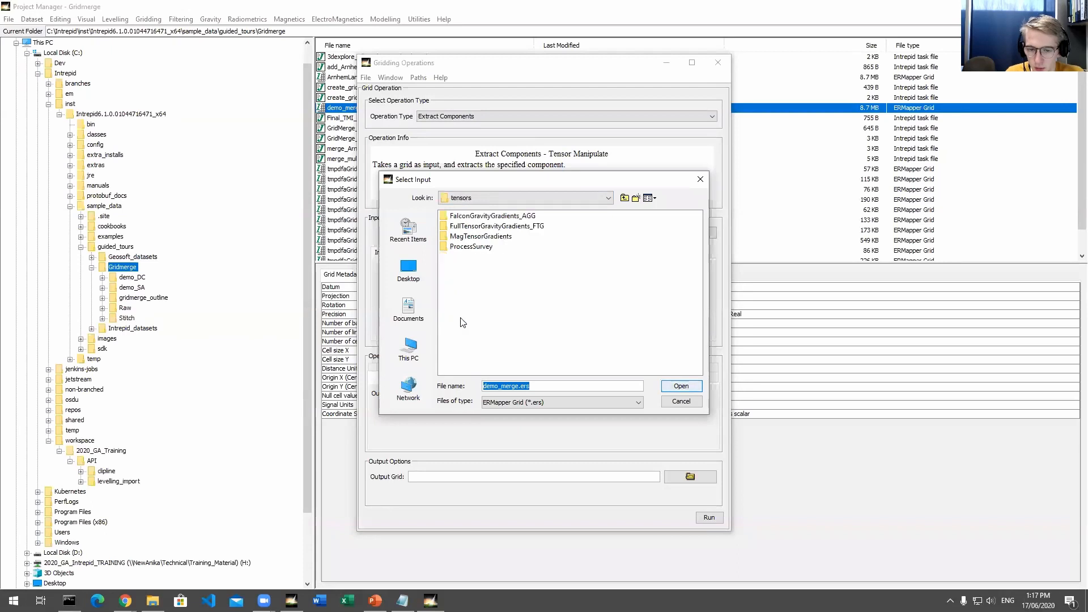
double_click(475, 227)
double_click(472, 226)
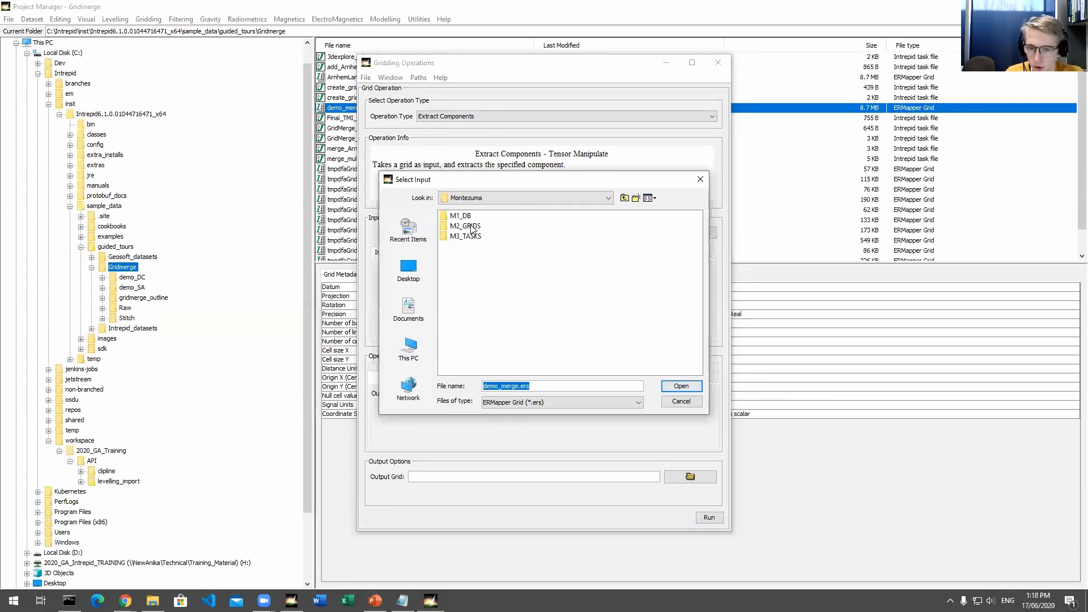
double_click(467, 226)
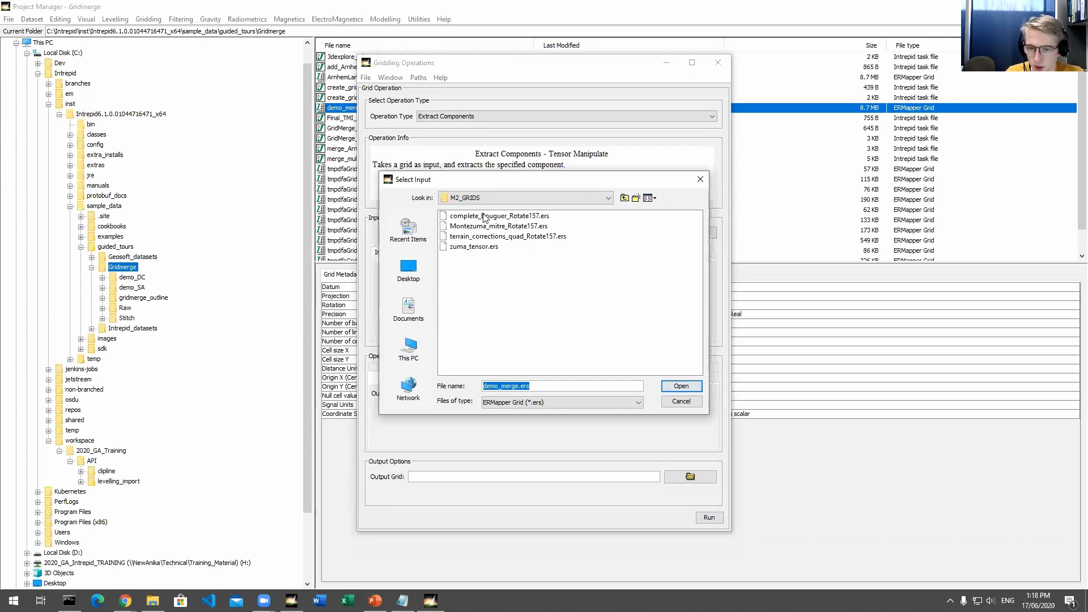
left_click(484, 216)
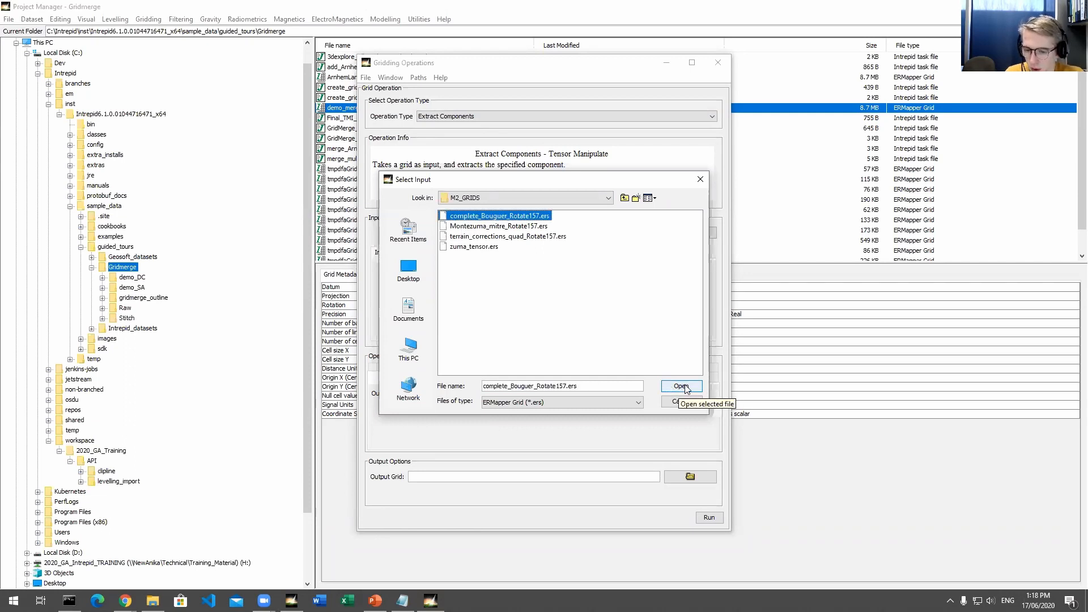
left_click(682, 386)
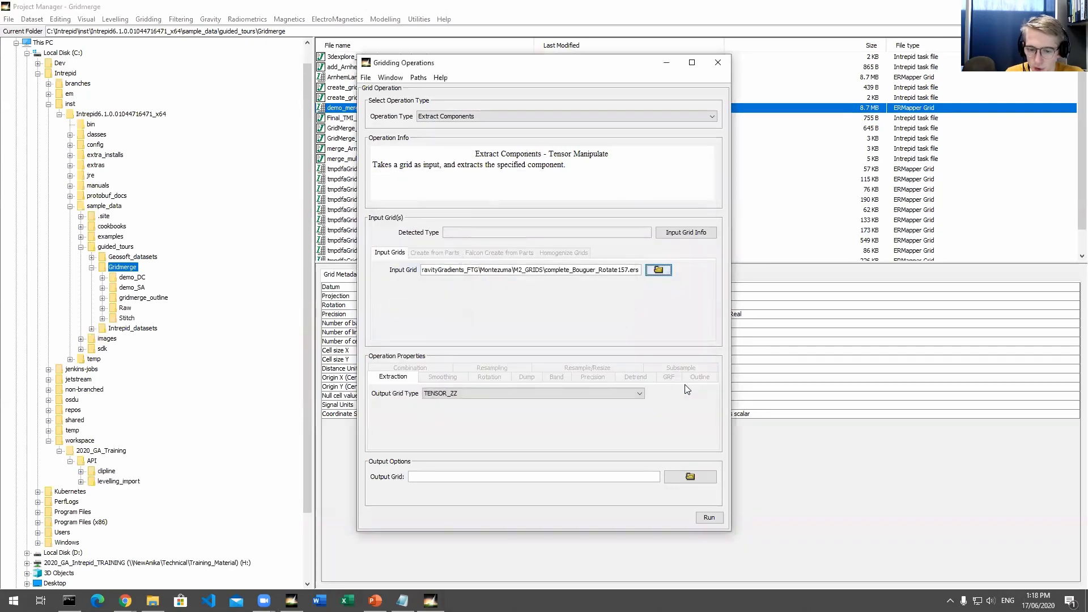
Look through the available tensor components and set the output grid type to TENSOR_Horizontal_Gradient_Amplitude
left_click(463, 392)
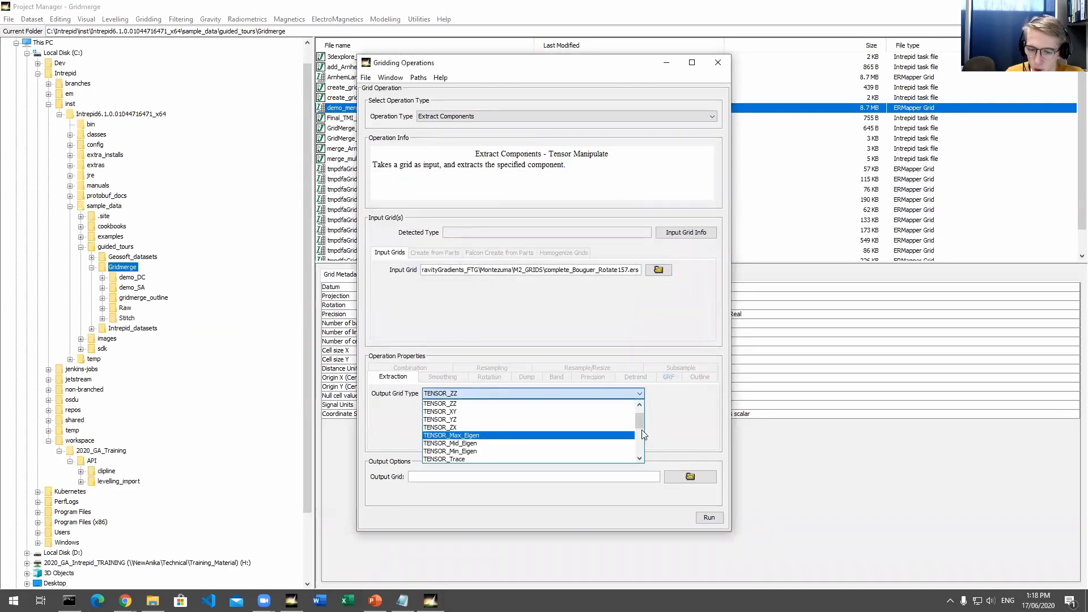
scroll(639, 435, "down", 2)
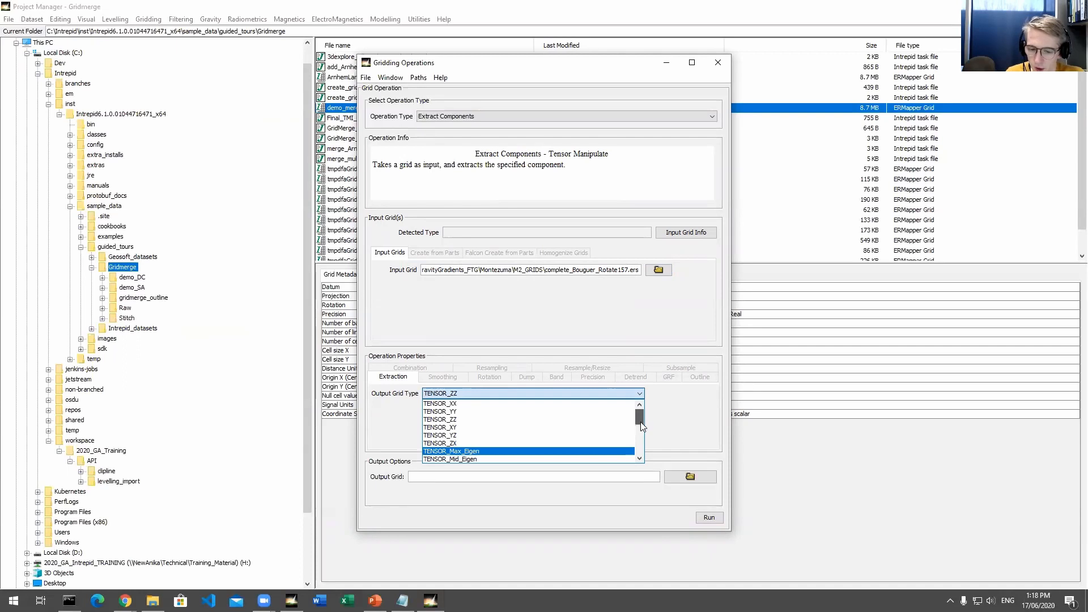
left_click_drag(639, 434, 640, 451)
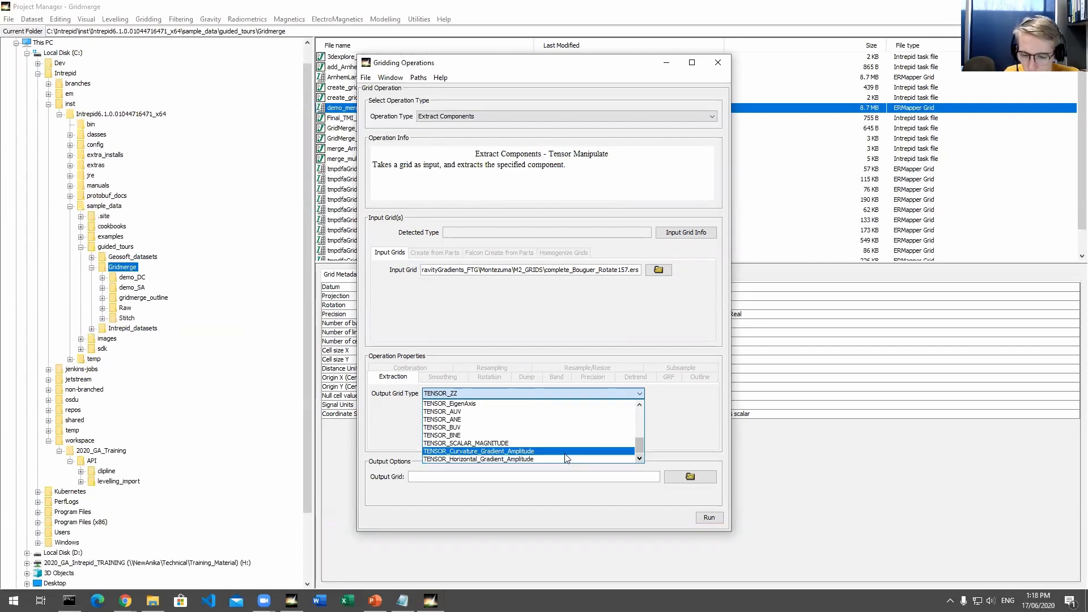
left_click(539, 476)
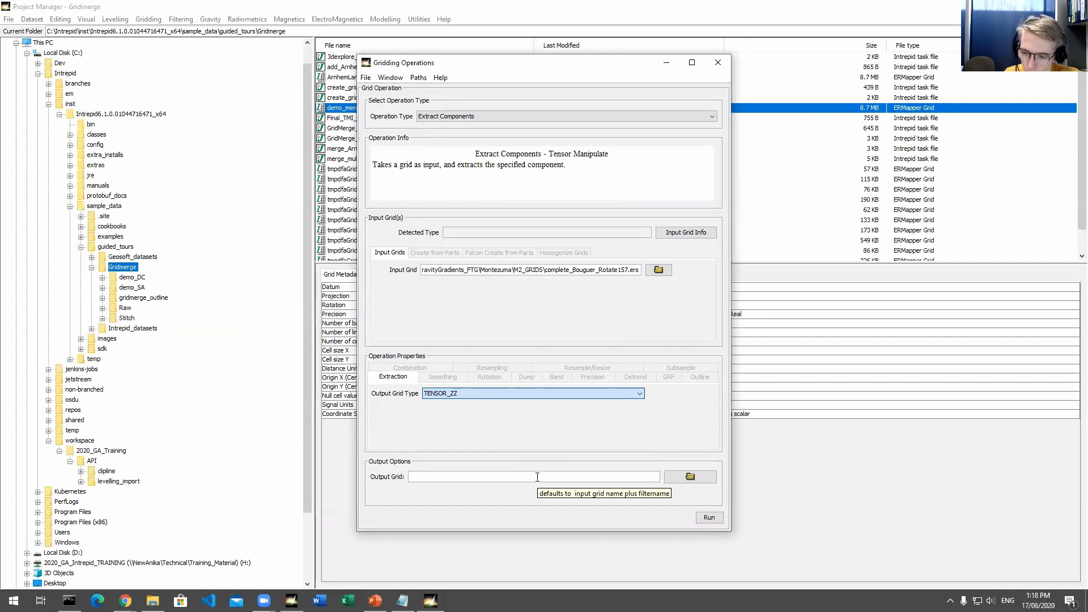
left_click(525, 394)
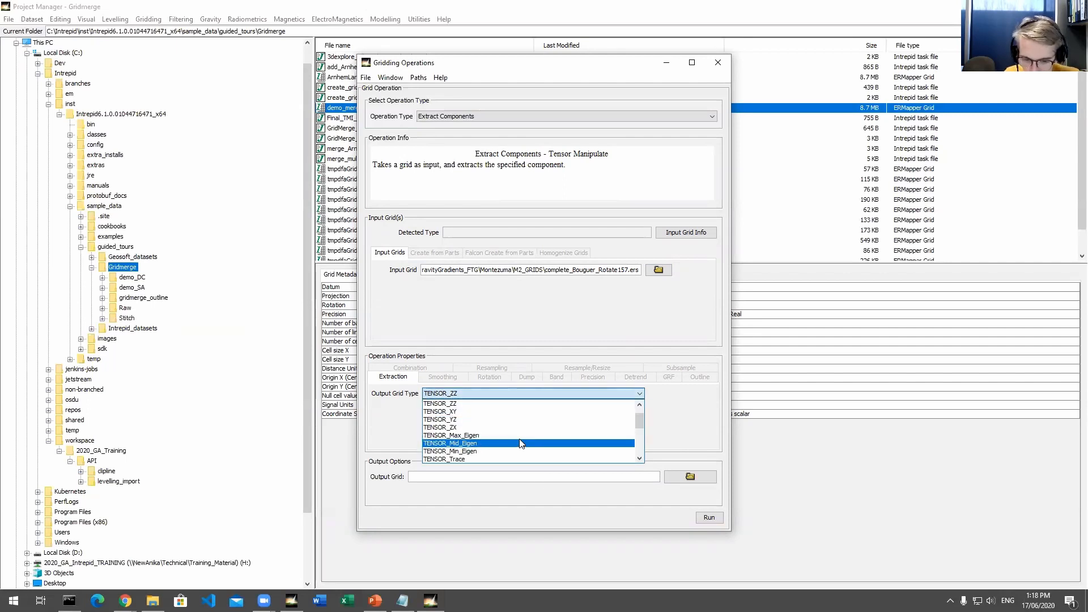
scroll(522, 444, "down", 3)
scroll(544, 431, "up", 2)
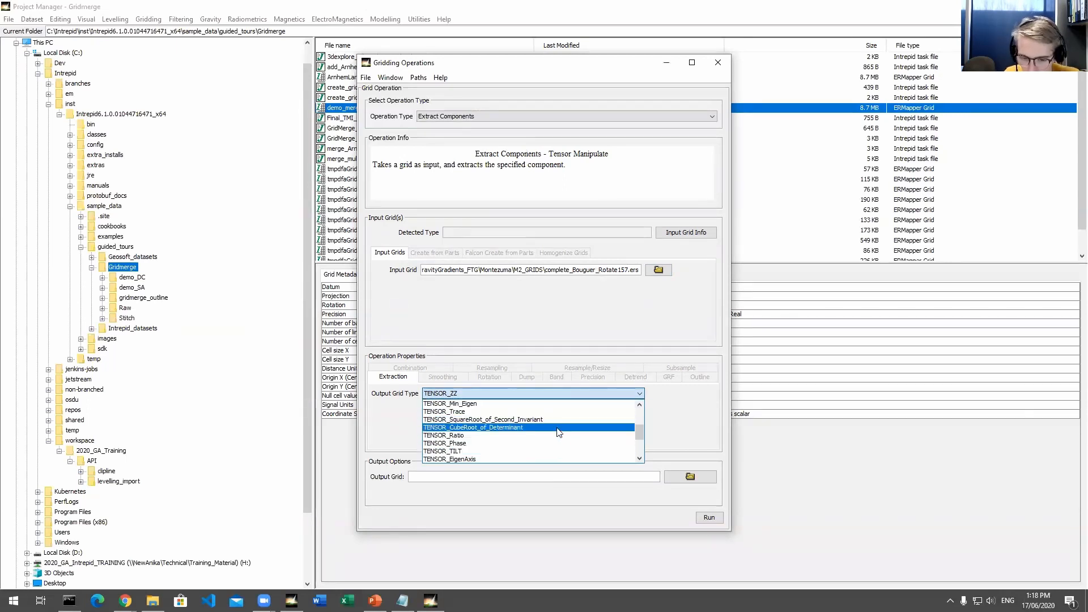
left_click_drag(639, 435, 639, 451)
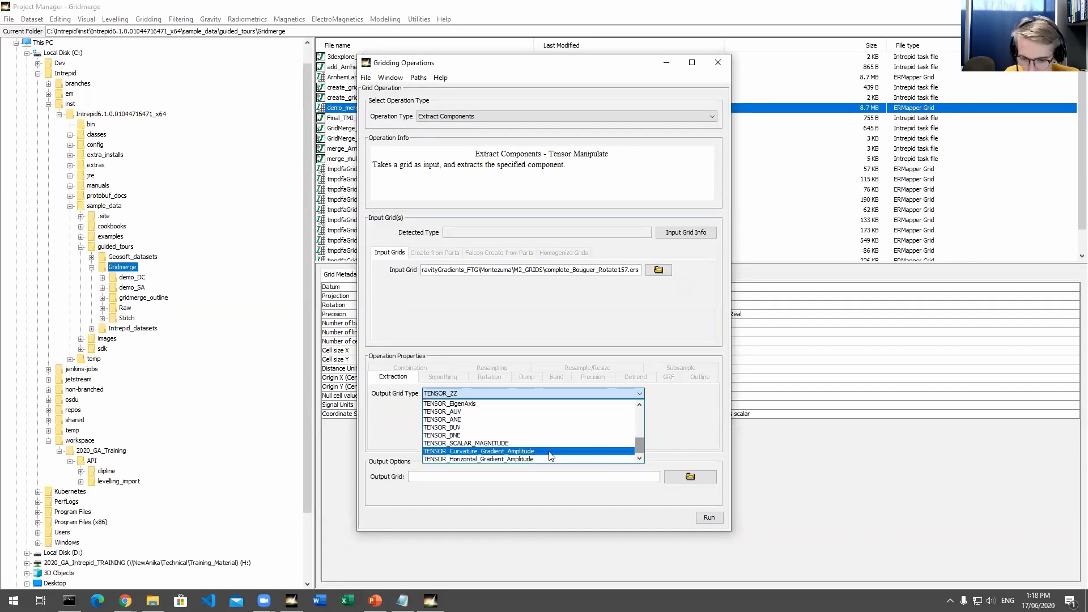
left_click(530, 460)
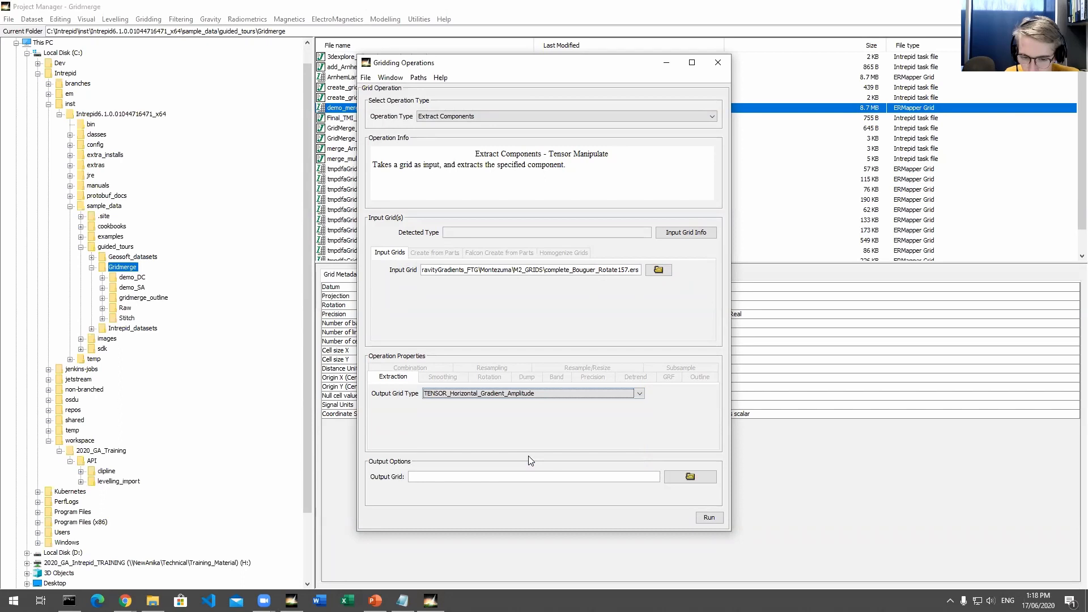
Name the output grid demo in the Gridmerge folder and run the component extraction
left_click(533, 480)
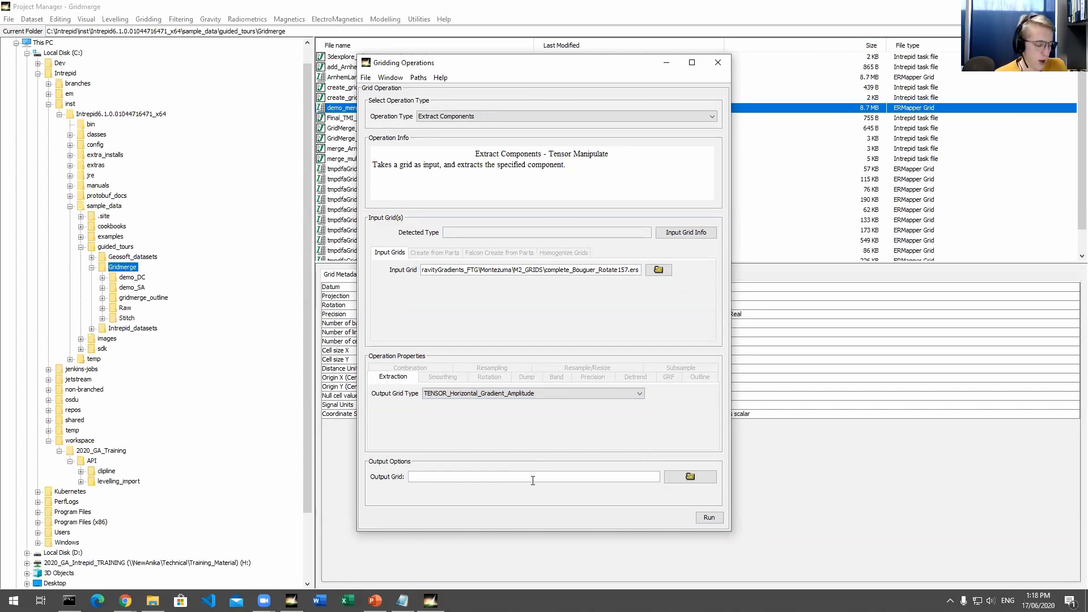
type("demo")
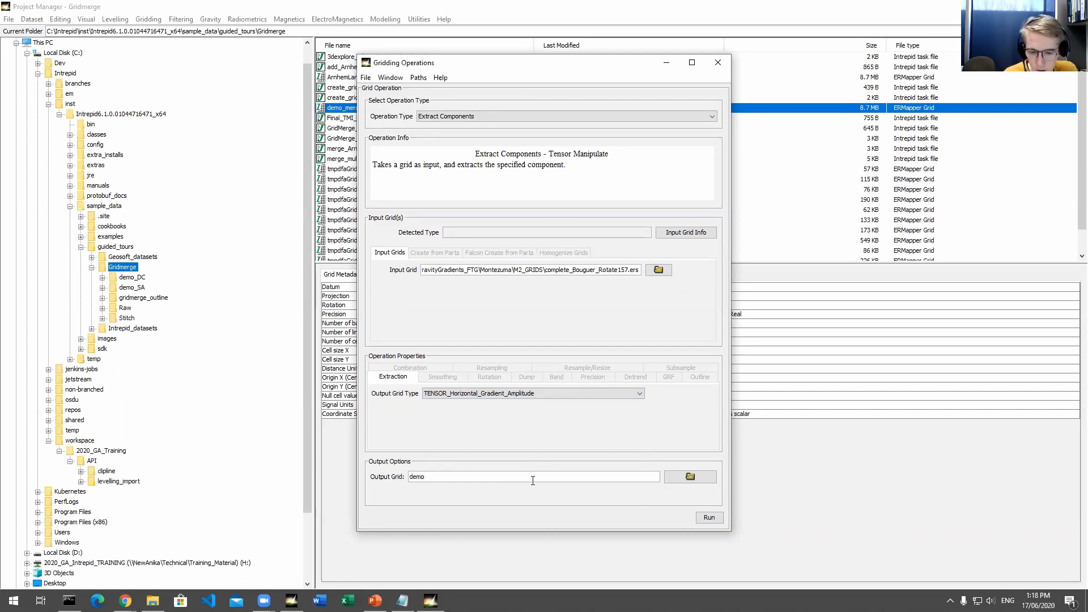
left_click(680, 477)
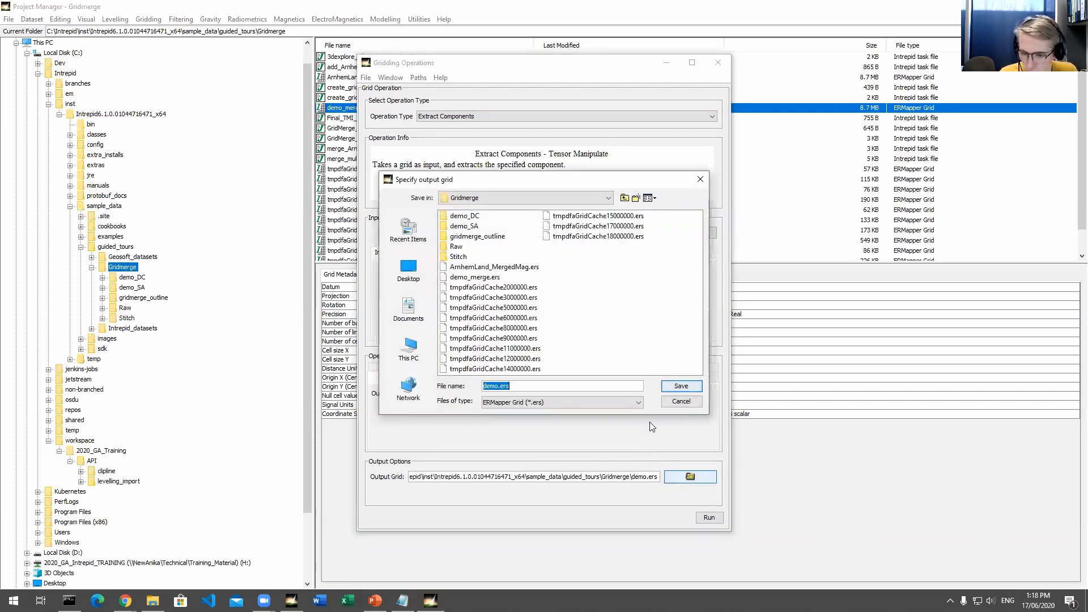
left_click(680, 401)
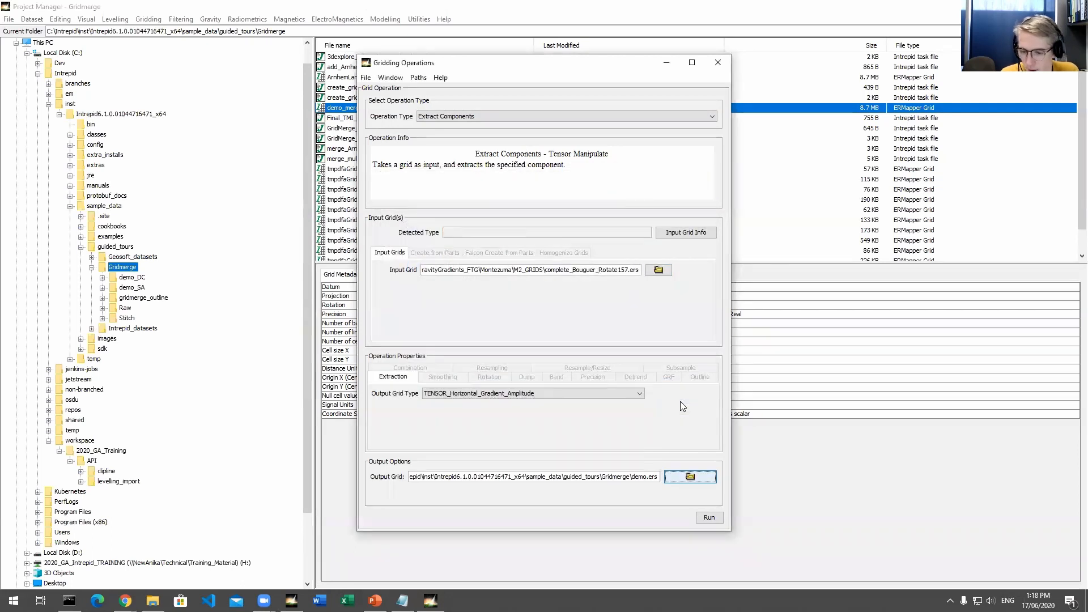
left_click(715, 517)
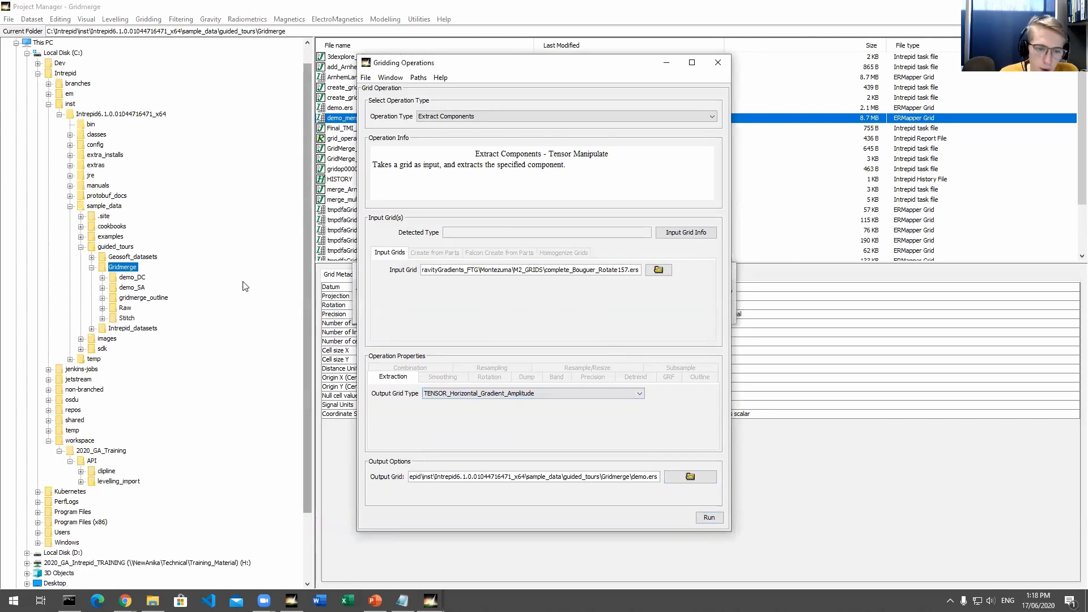
View the thumbnail of the demo.ers grid in the Gridmerge folder and dismiss the task success notice
left_click(118, 265)
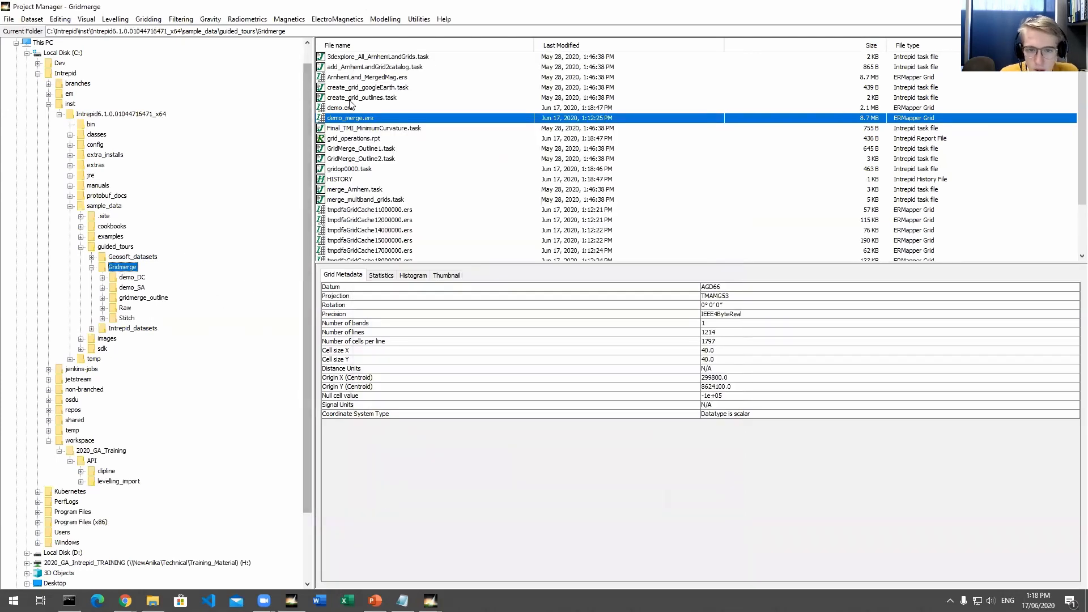
left_click(339, 108)
left_click(432, 275)
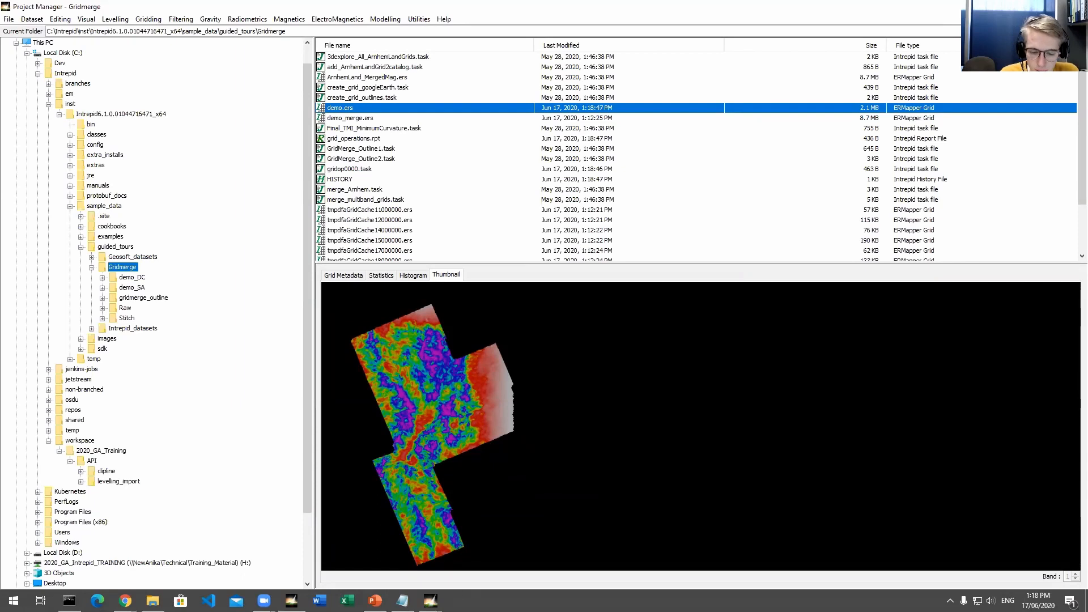
mouse_move(430, 601)
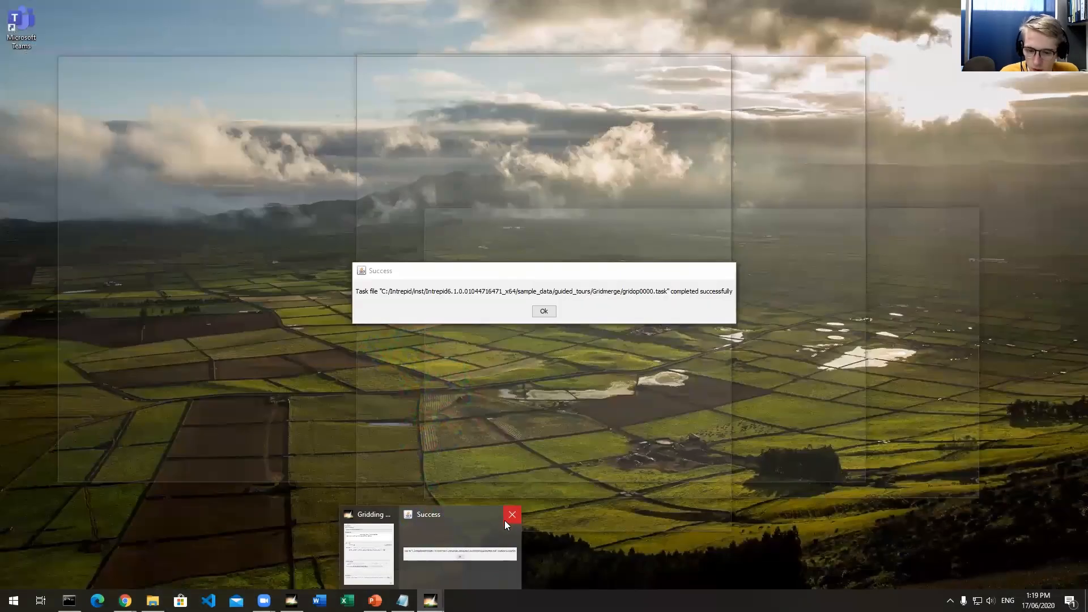
left_click(505, 521)
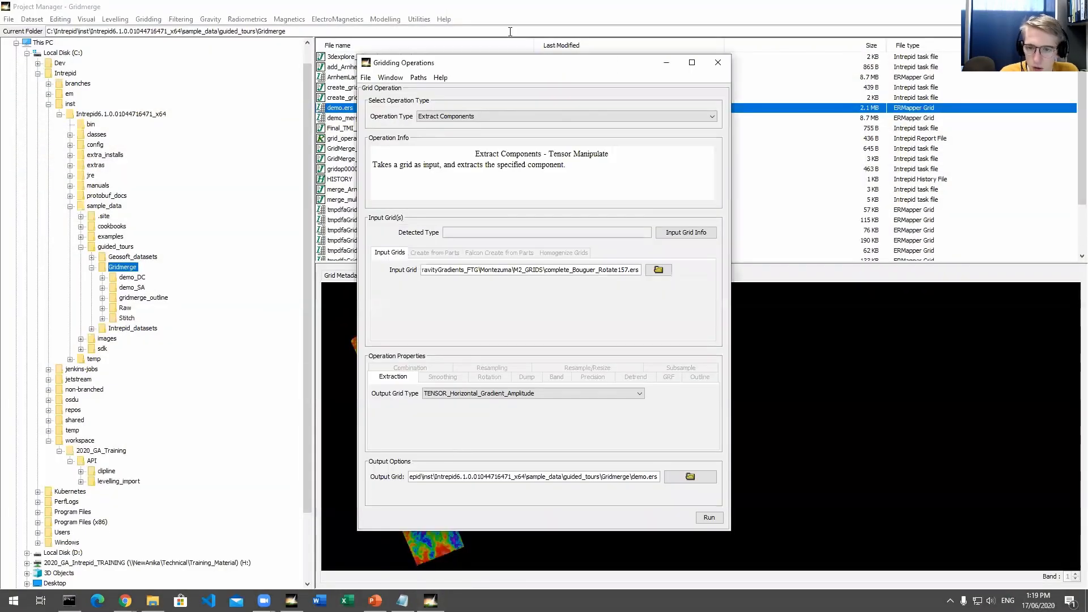
Look at the Resampling - Newton 4th Order operation, and set the operation type to Resample And Resize
left_click(464, 116)
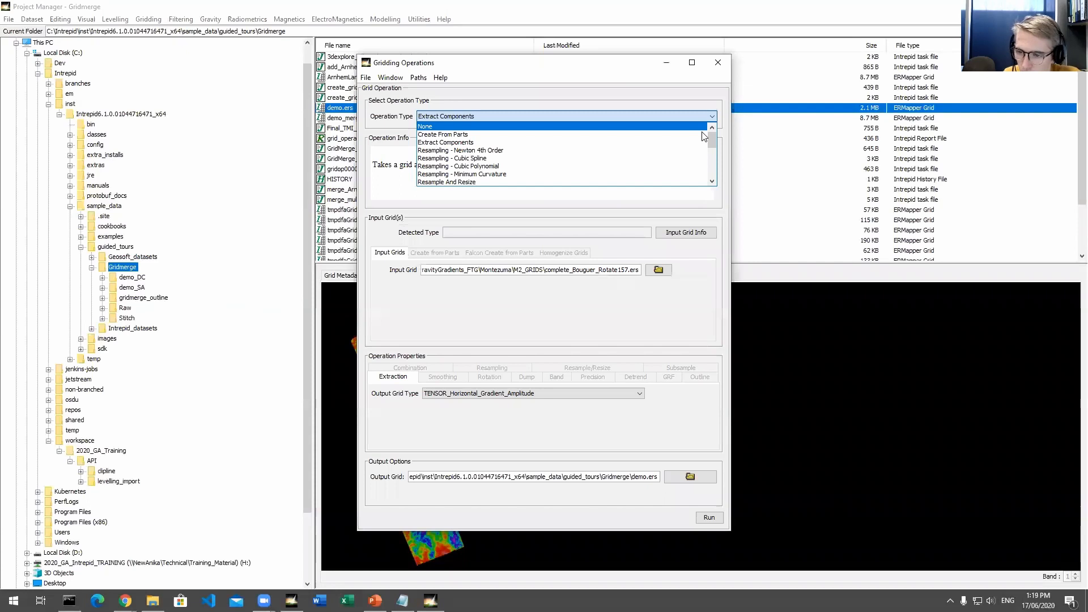
left_click(569, 150)
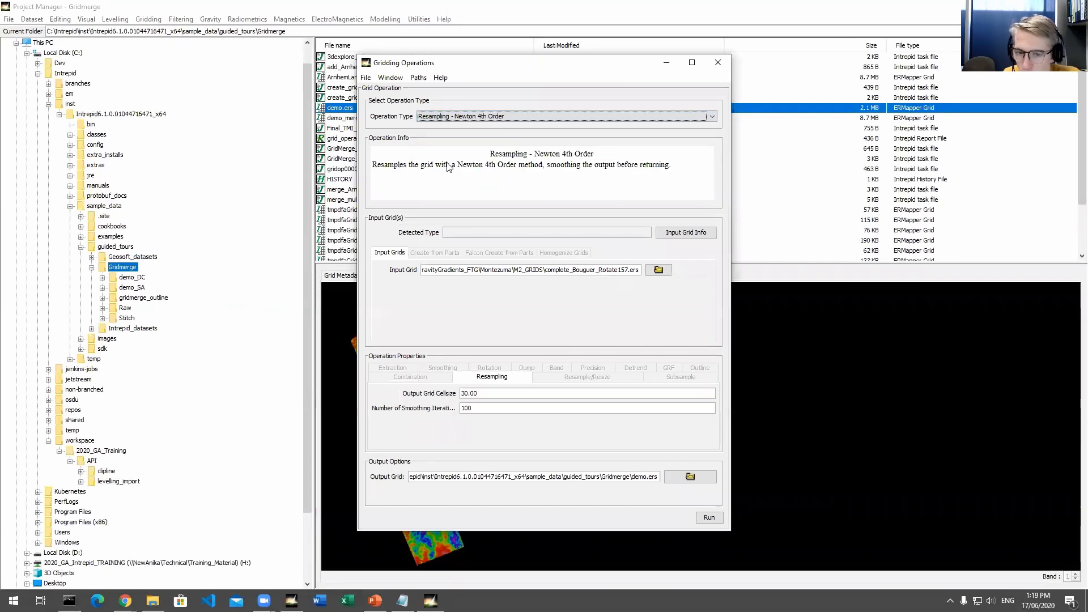
left_click(474, 117)
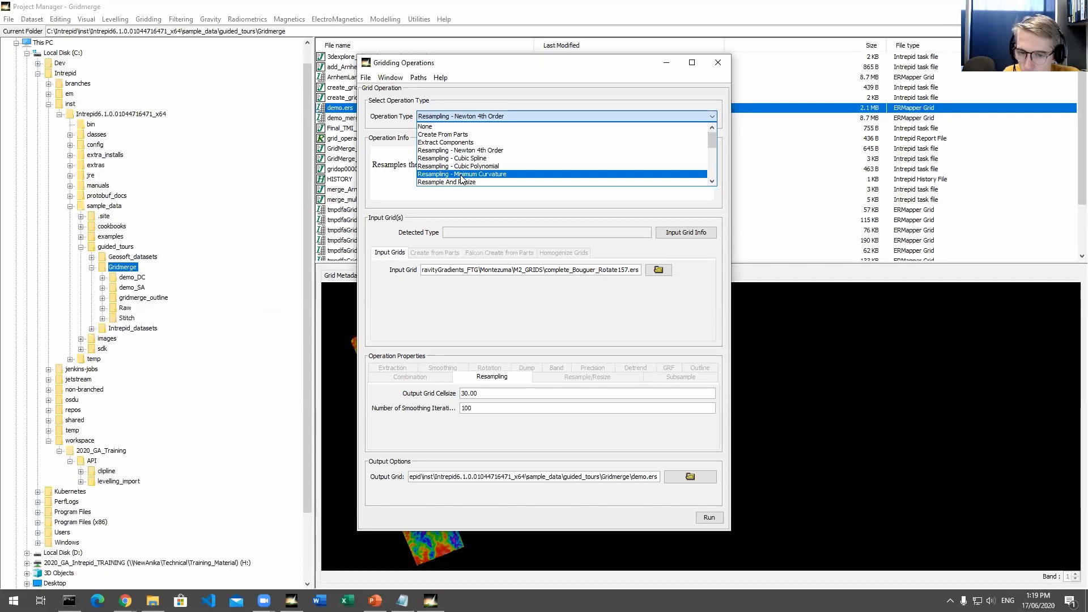
left_click(713, 179)
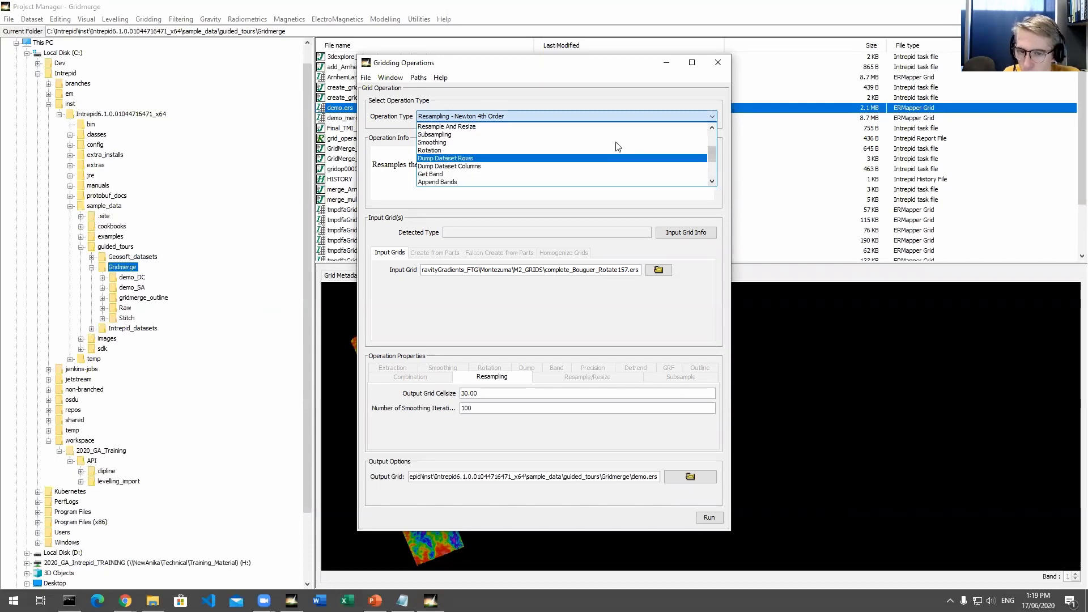
left_click(537, 127)
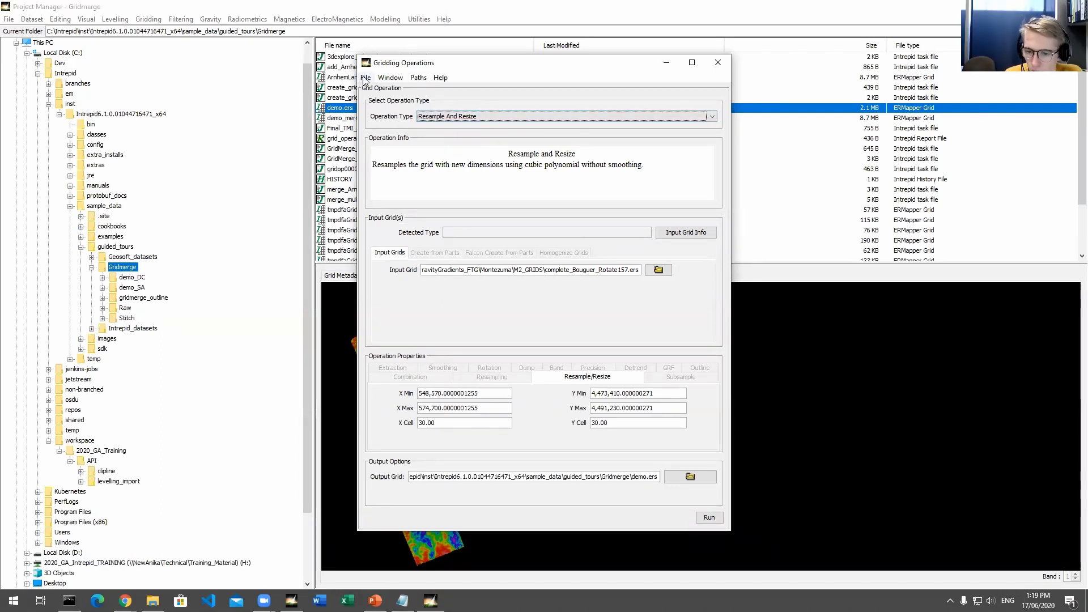
Load albury_rawmag.ers as the input grid from the Albury folder under guided_tours, Intrepid_datasets
left_click(658, 270)
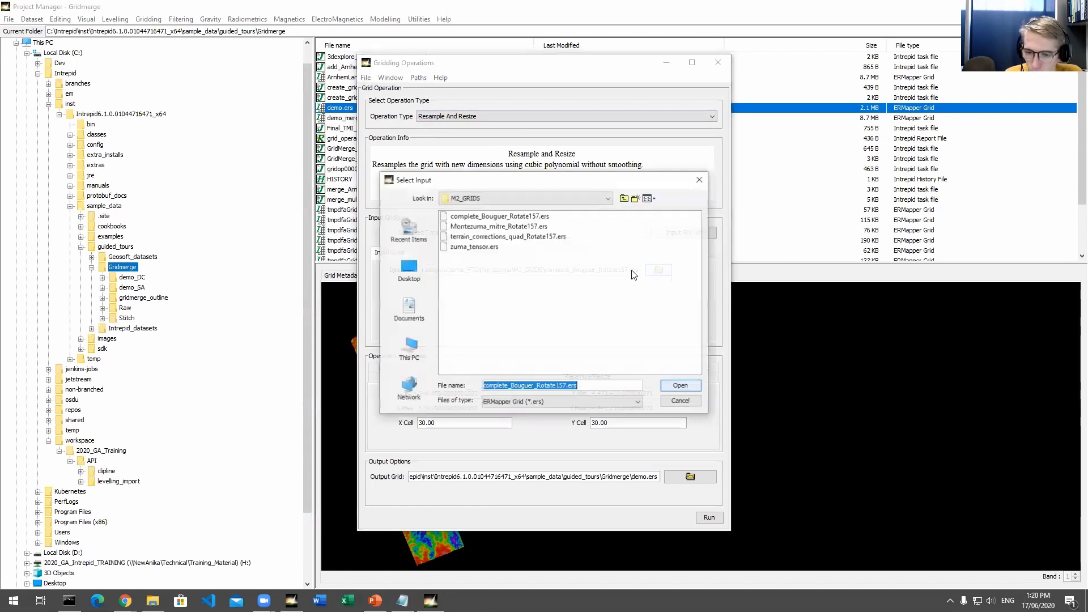
left_click(626, 199)
left_click(626, 198)
left_click(626, 198)
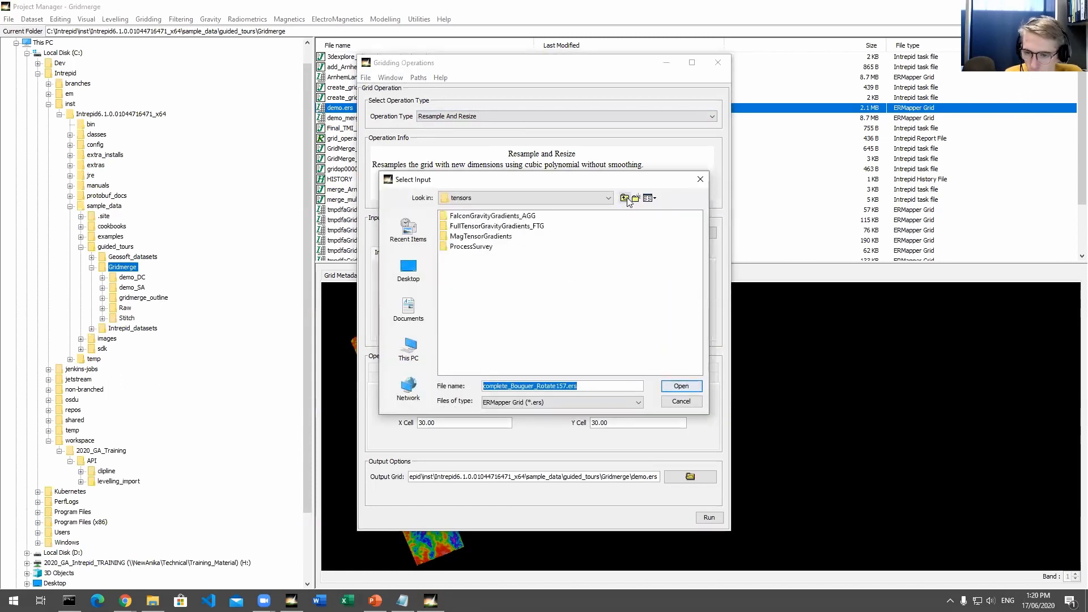
left_click(626, 199)
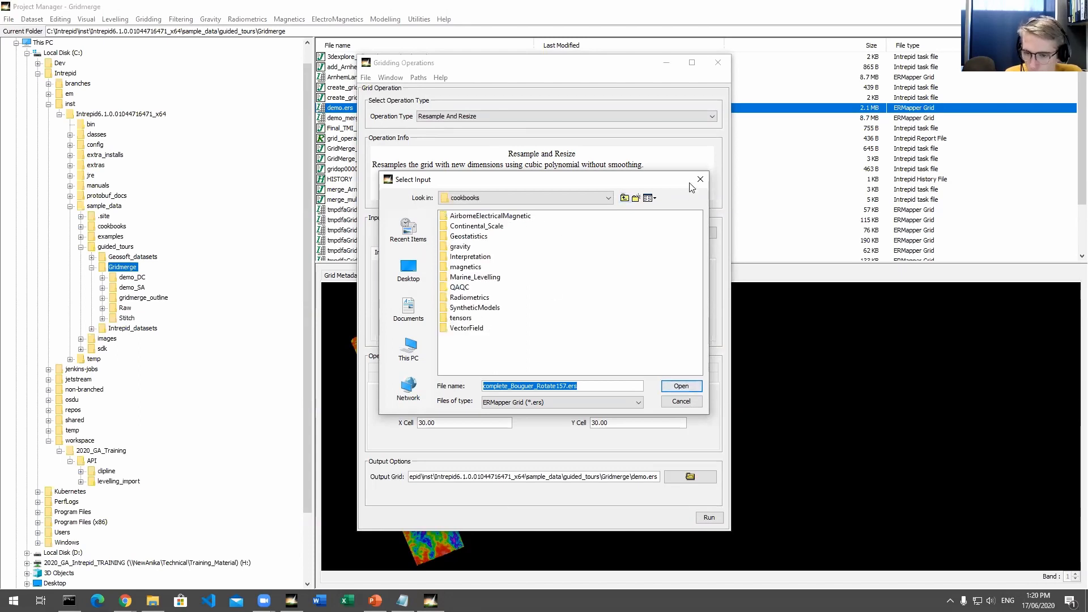
left_click(625, 198)
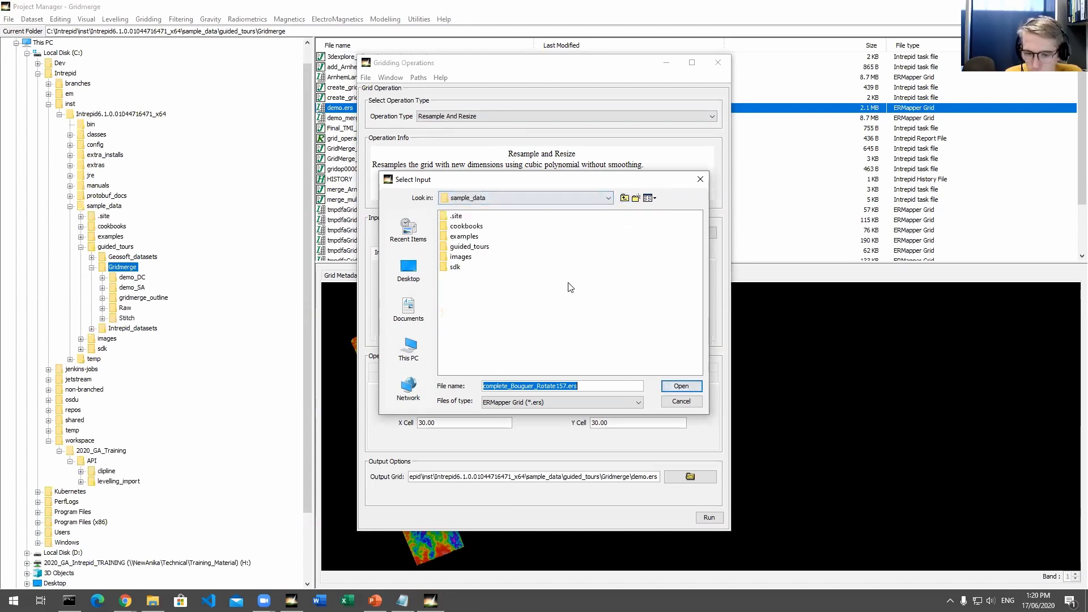
double_click(469, 248)
double_click(466, 237)
key("Down")
key("Return")
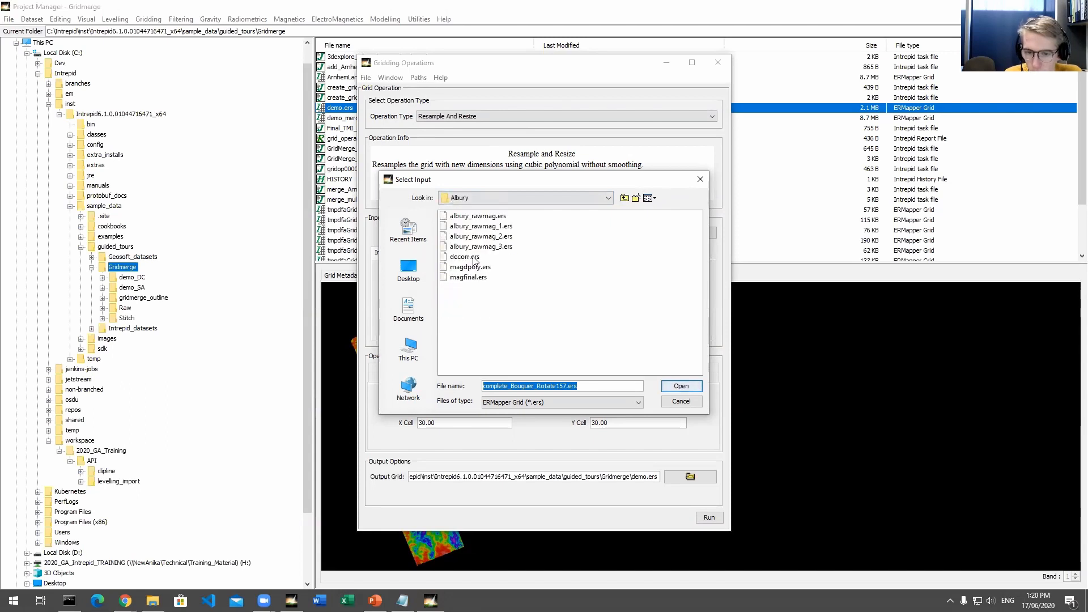
left_click(482, 216)
left_click(680, 386)
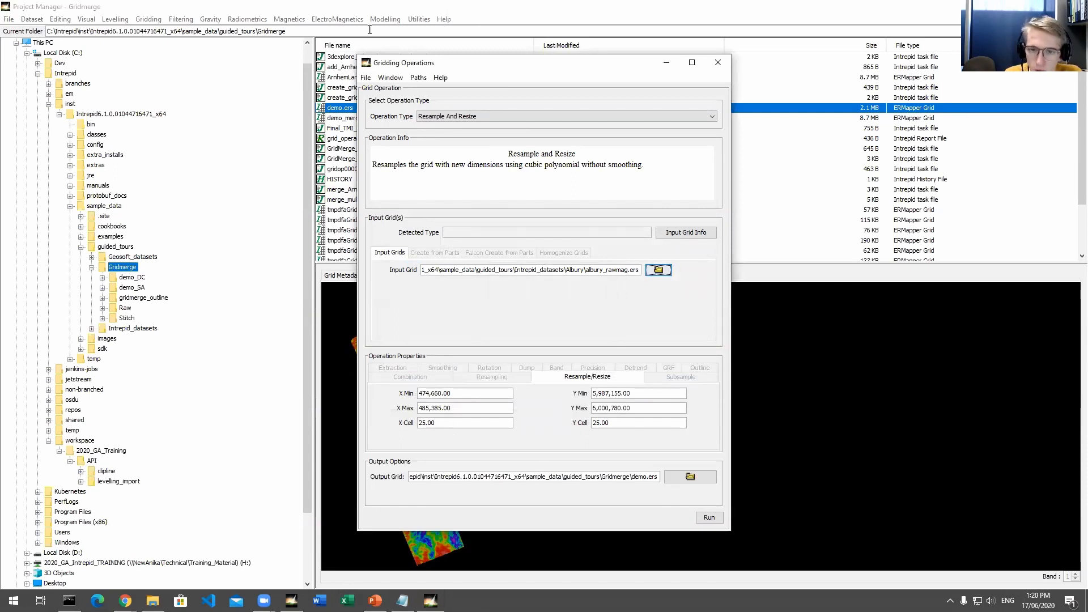
Save the resample and resize settings as the task file gridop.task in the Gridmerge folder
left_click(366, 77)
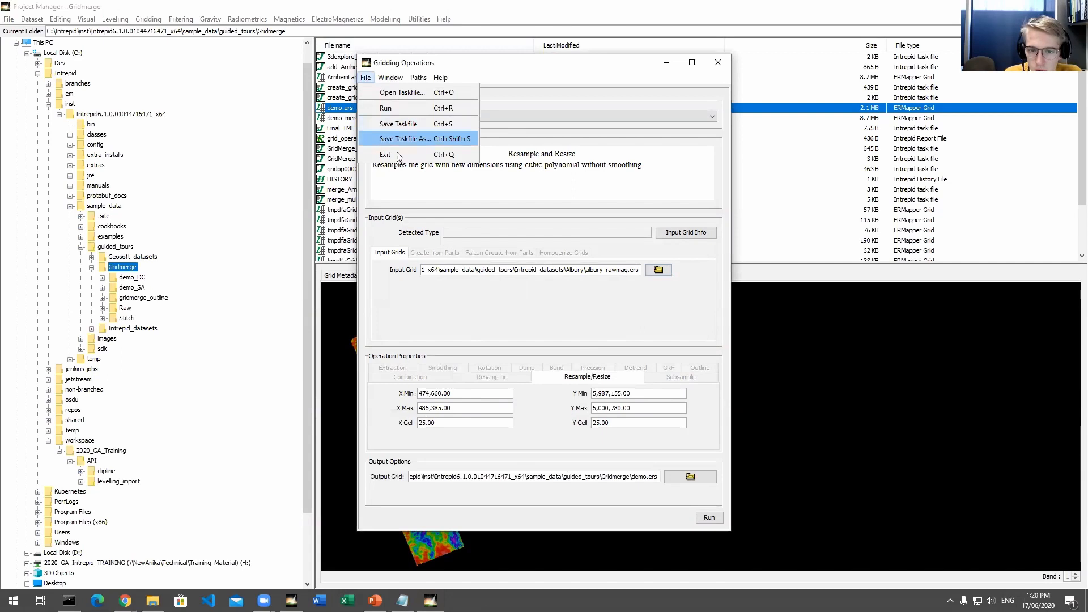
left_click(383, 140)
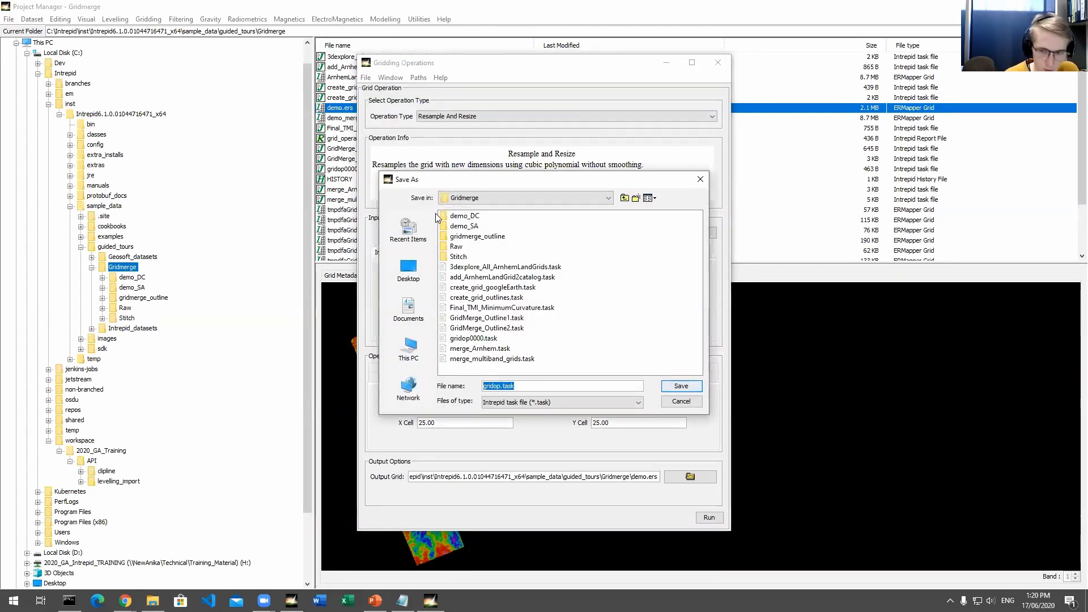
key("Return")
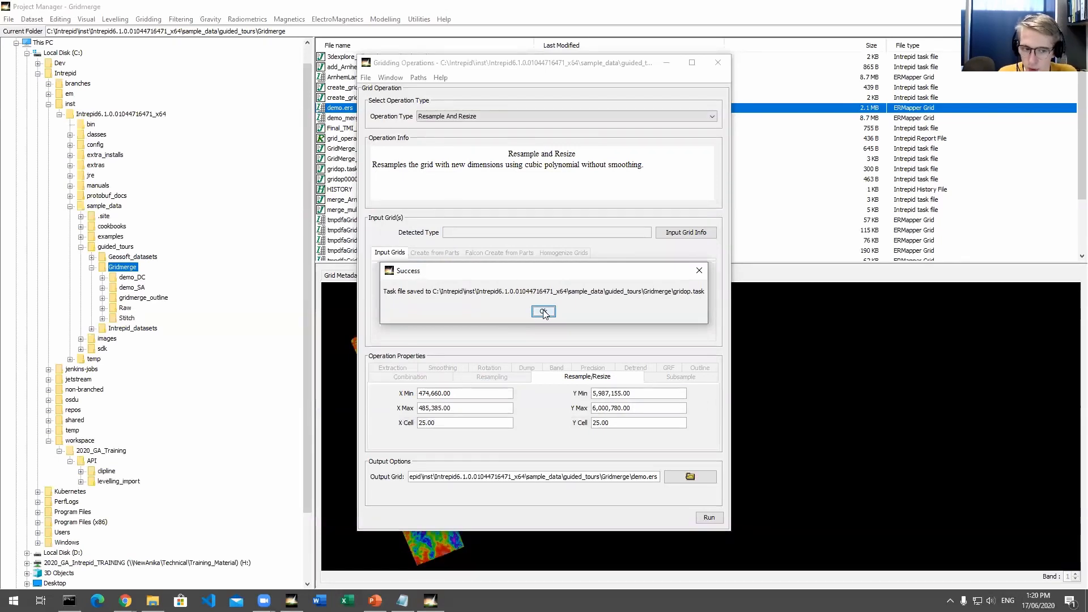
left_click(543, 311)
Open gridop.task from the Gridmerge folder with its registered app, Visual Studio Code, and reposition the editor window
left_click(412, 34)
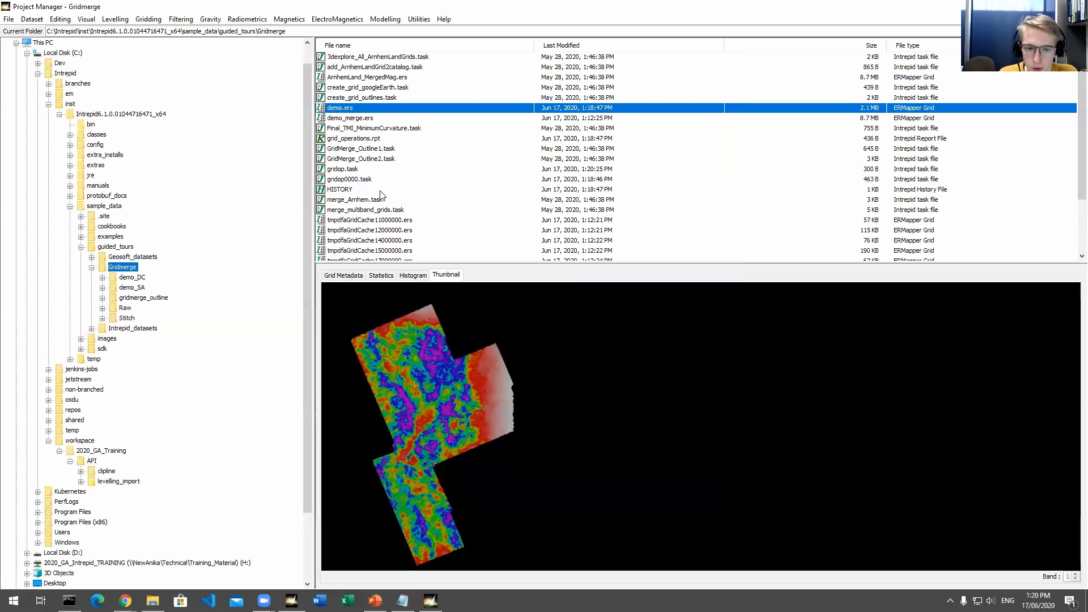
left_click(349, 170)
right_click(346, 170)
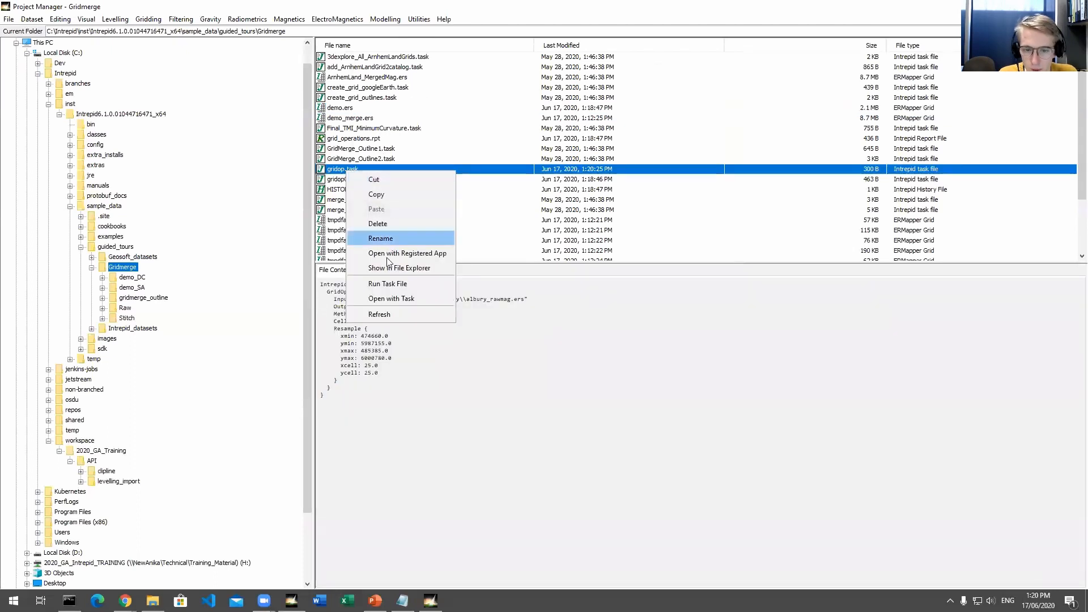
left_click(390, 258)
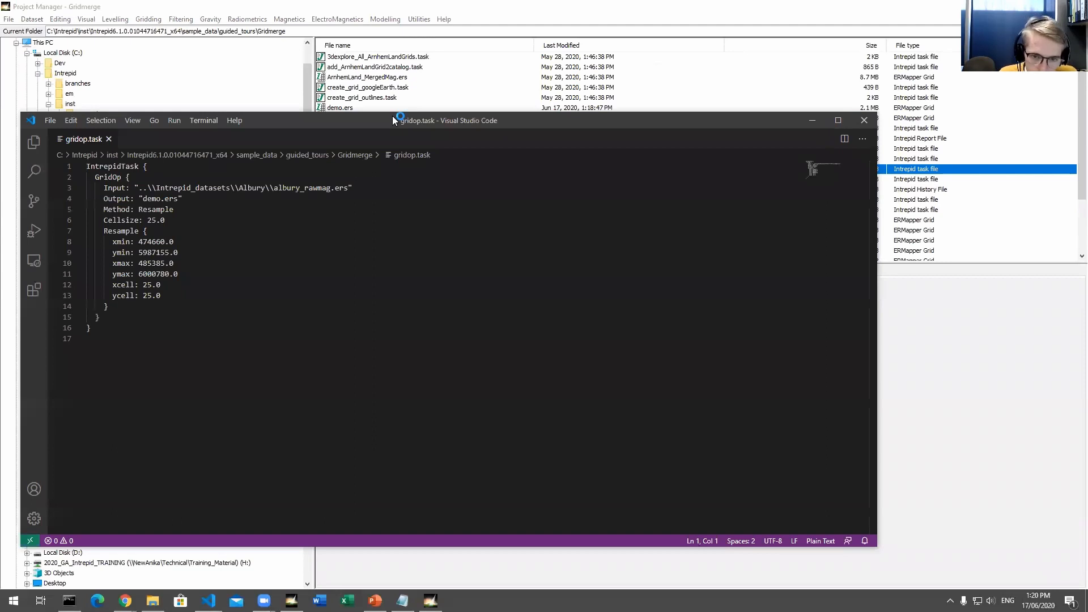
left_click_drag(392, 116, 513, 94)
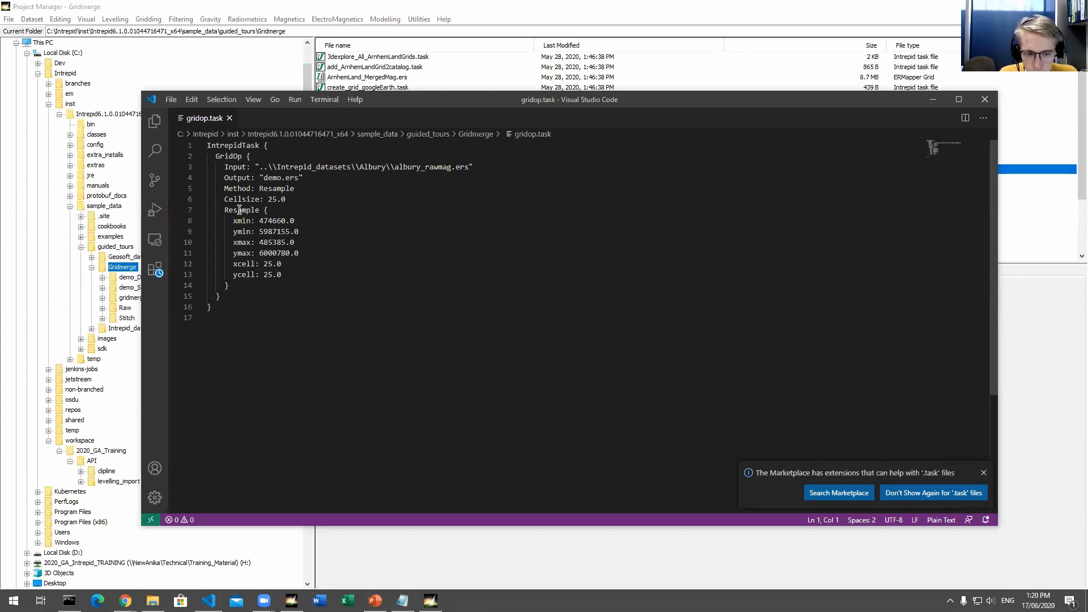
Examine the extent and cell size parameters, the Resample block and the Method setting in the task file
left_click_drag(233, 220, 308, 273)
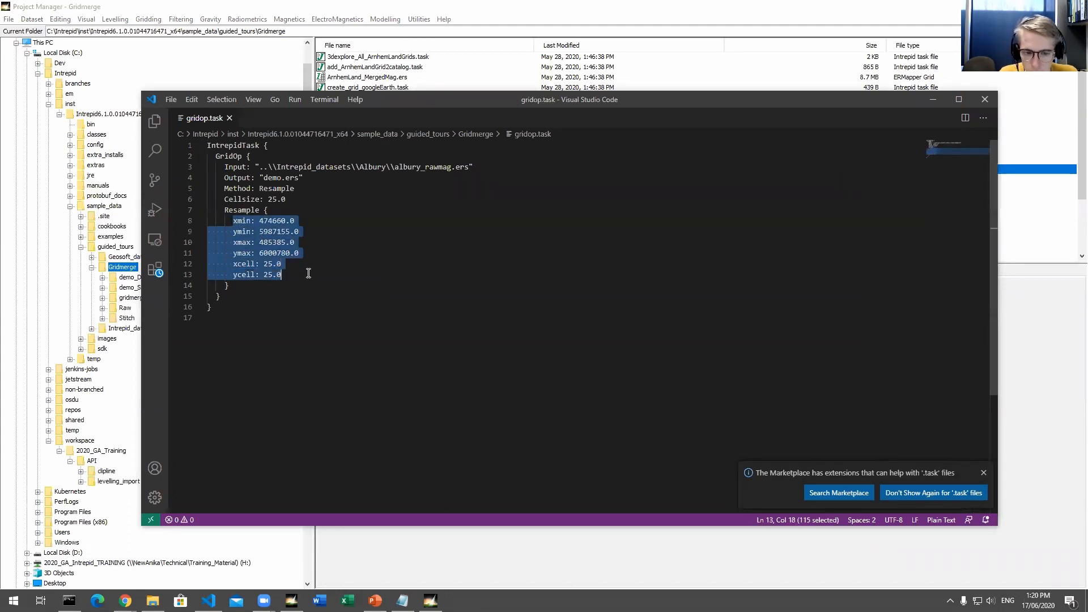
left_click(308, 273)
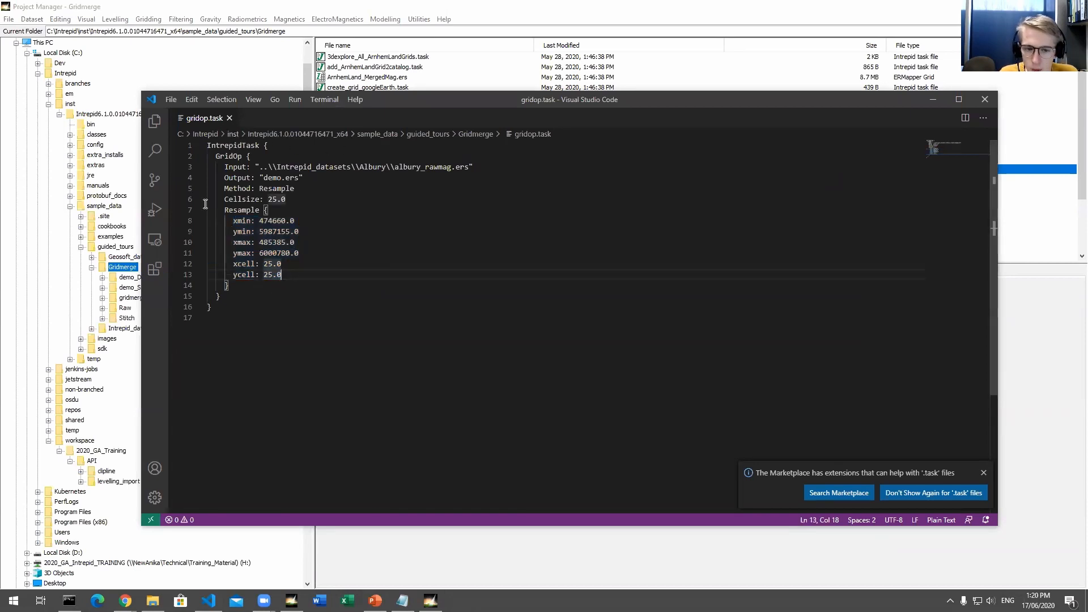
double_click(234, 209)
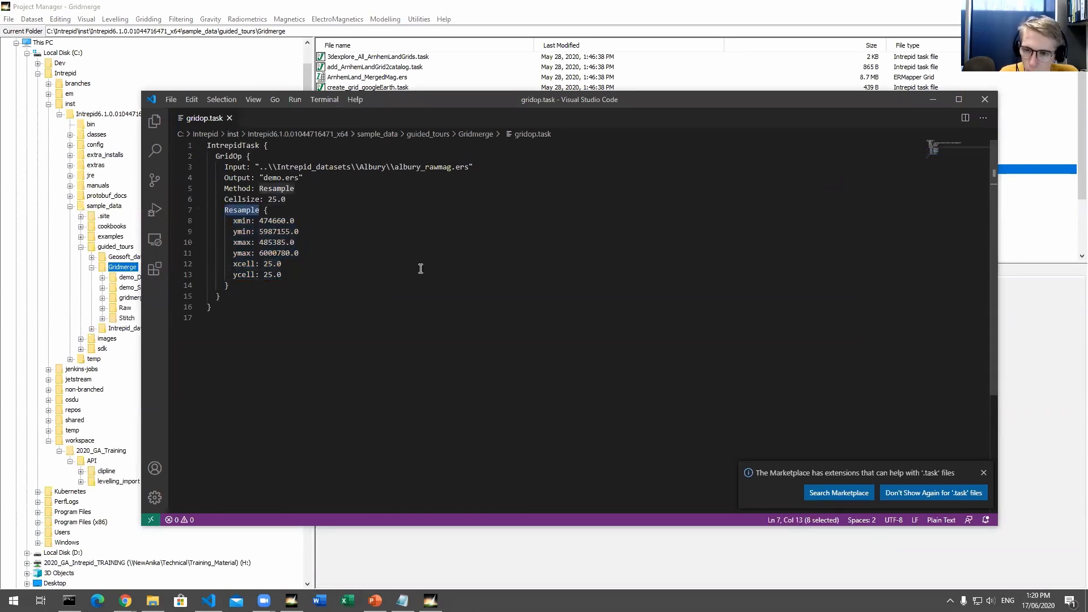
double_click(244, 188)
double_click(278, 190)
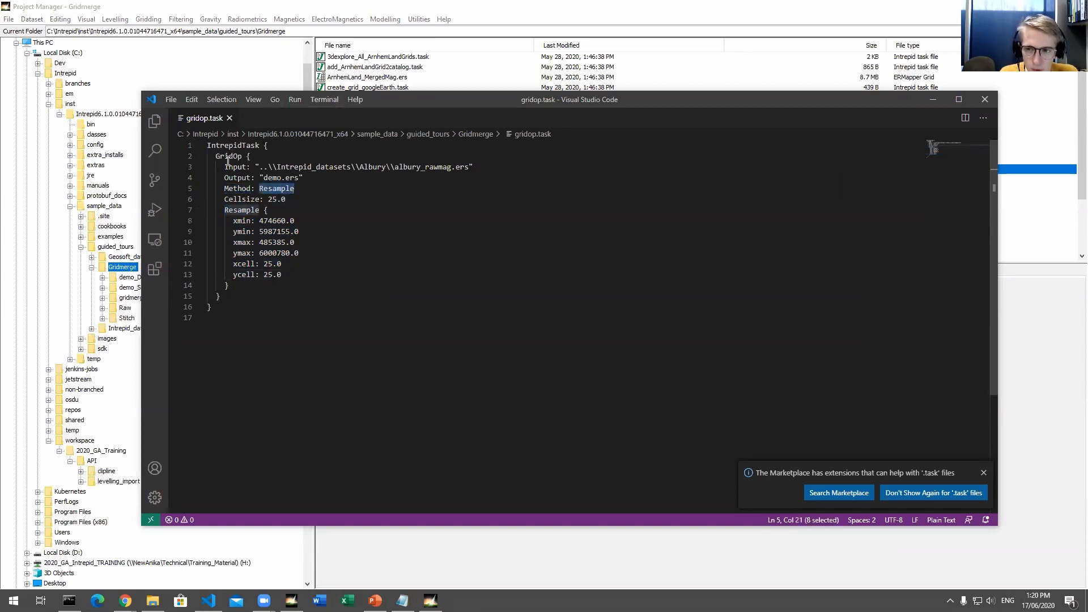
Switch back to Project Manager and open the intrepid_tasks page of the Protobuf Documentation
left_click(299, 10)
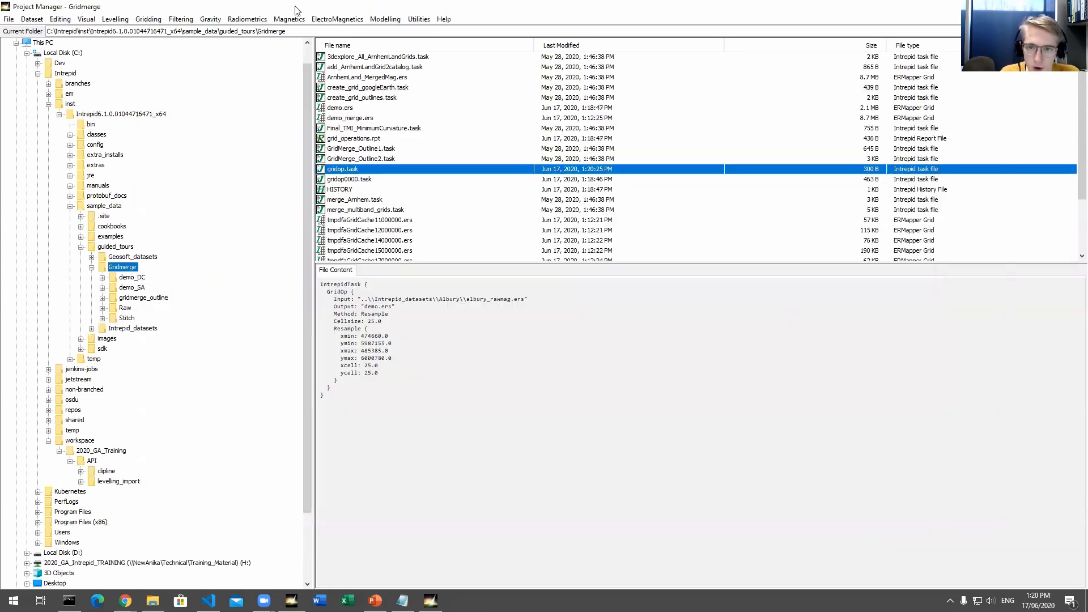
left_click(442, 20)
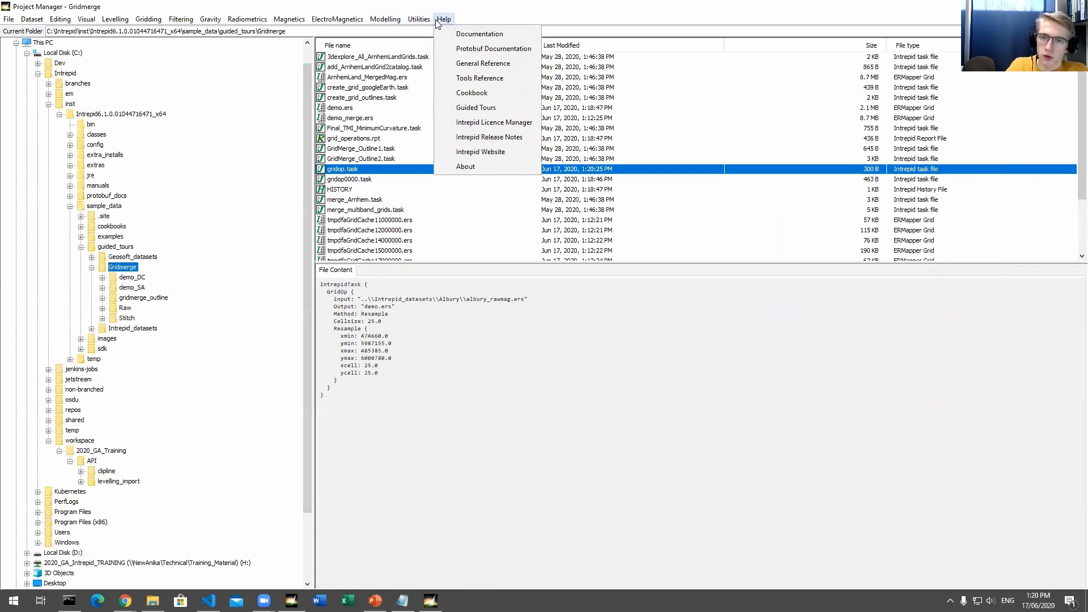
left_click(490, 49)
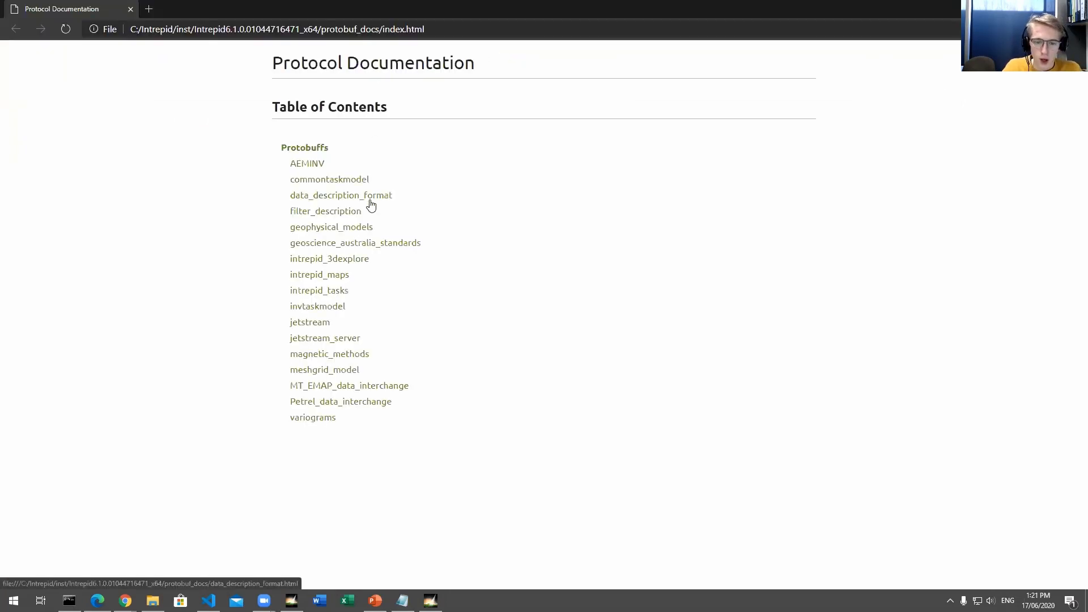
left_click(317, 293)
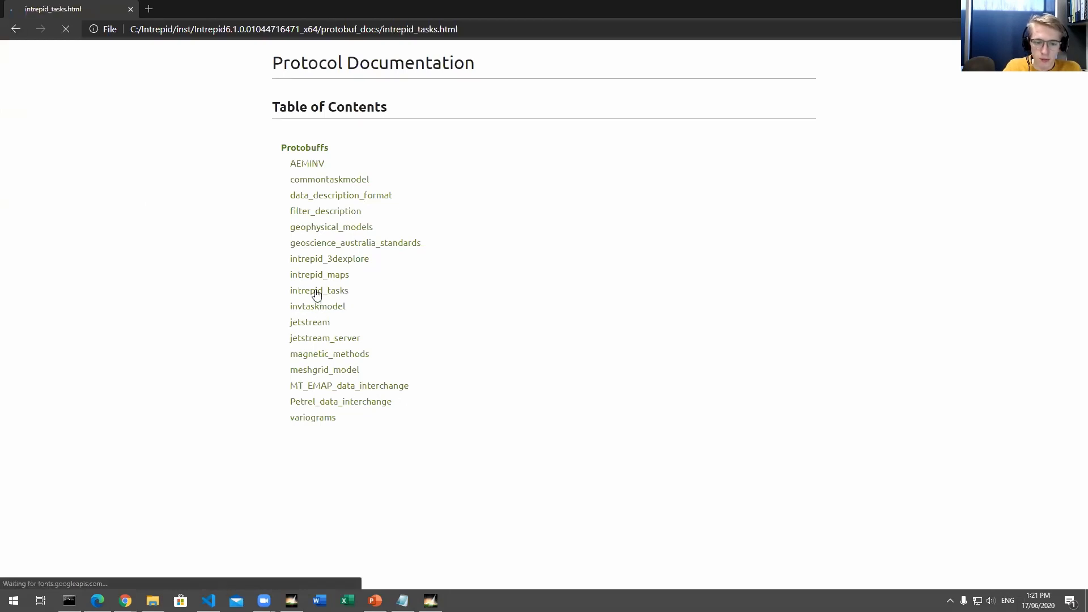
Search the intrepid_tasks documentation page for "Resample" and step through the matches
key("ctrl+f")
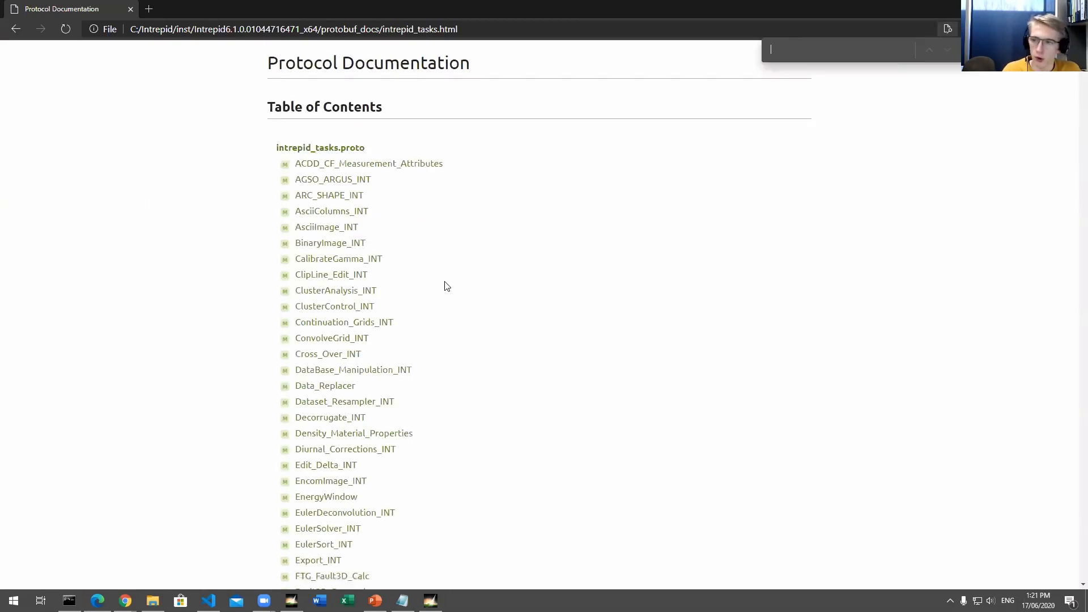
type("Resa")
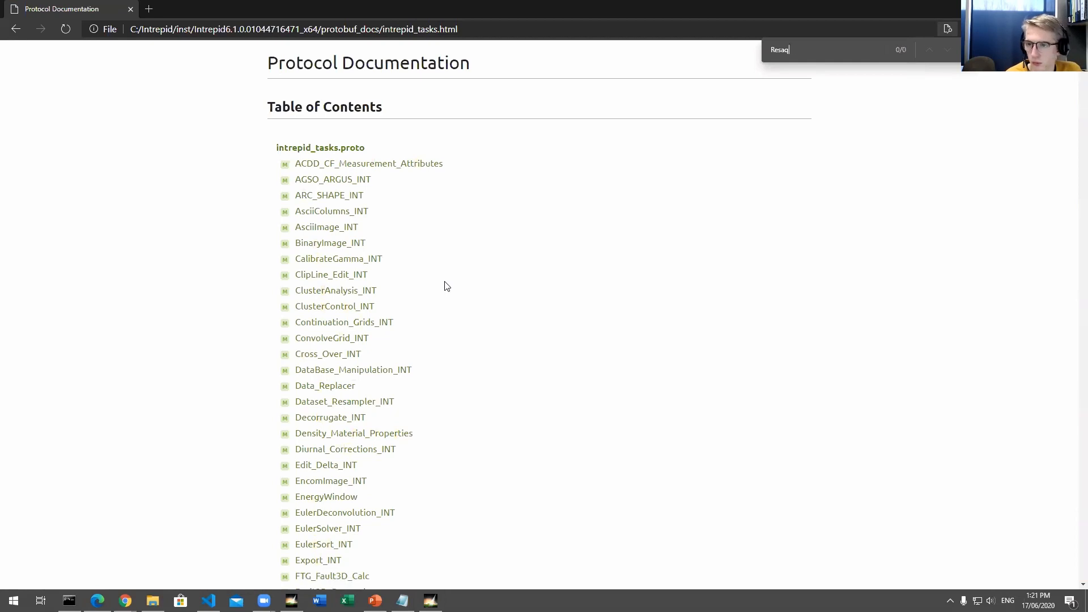
type("mple")
key("Return")
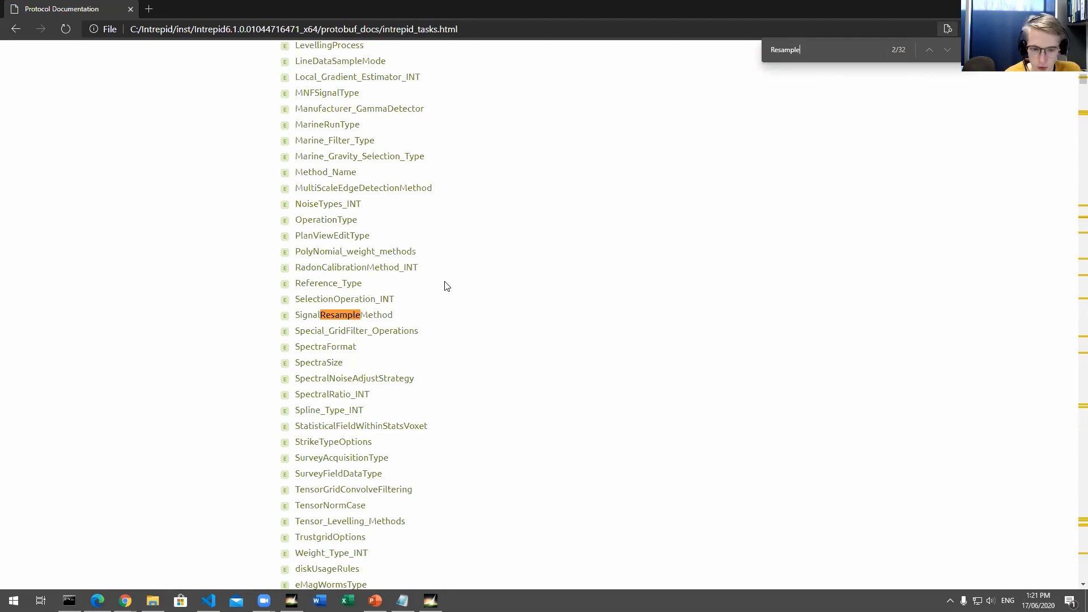
key("Return")
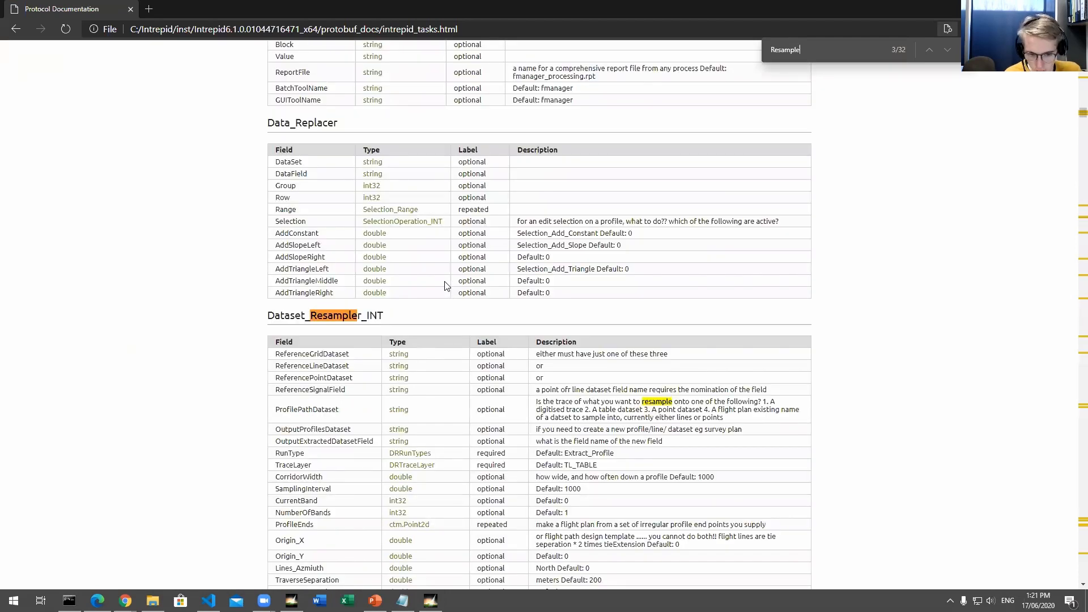
key("Return")
key("Return")
key("Return")
key("Return")
Search the intrepid_tasks documentation page for "Gridop" and open the GridOperations_INT section
key("BackSpace")
key("BackSpace")
key("BackSpace")
key("BackSpace")
key("BackSpace")
key("BackSpace")
key("BackSpace")
key("BackSpace")
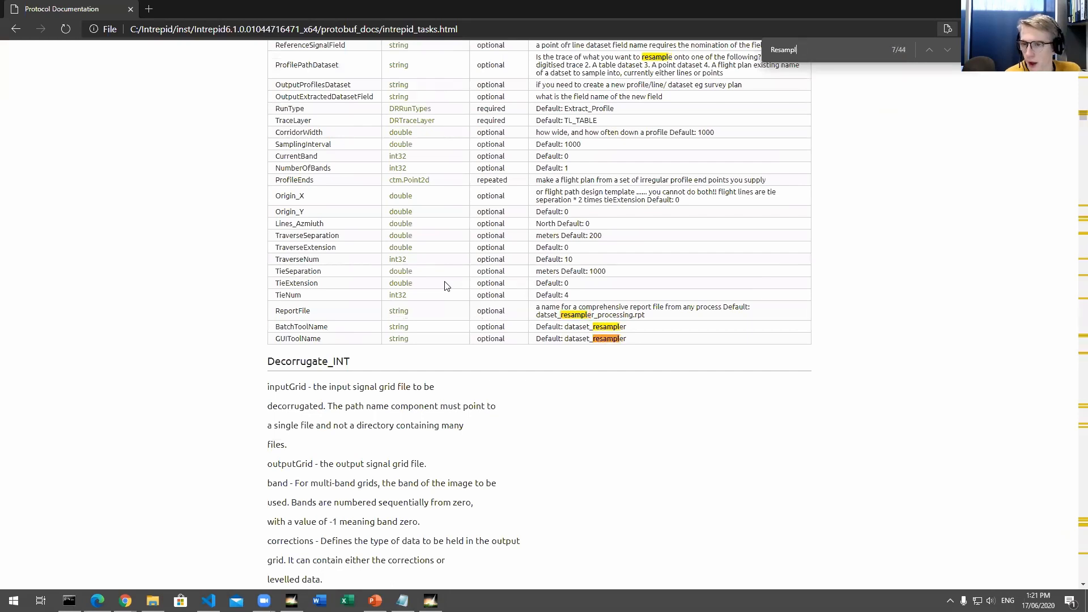
type("Gridop")
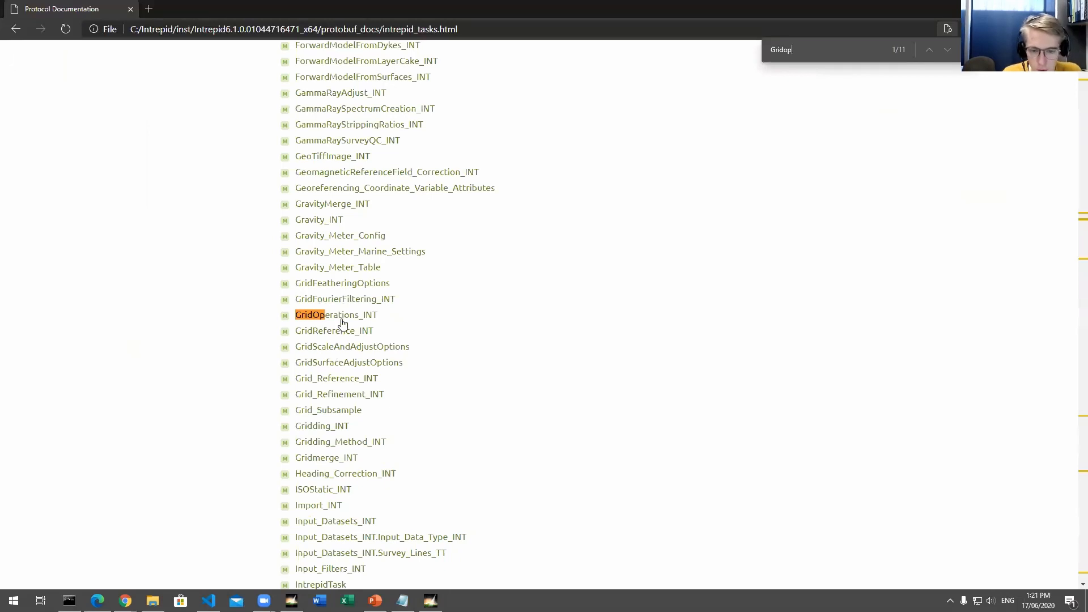
left_click(340, 319)
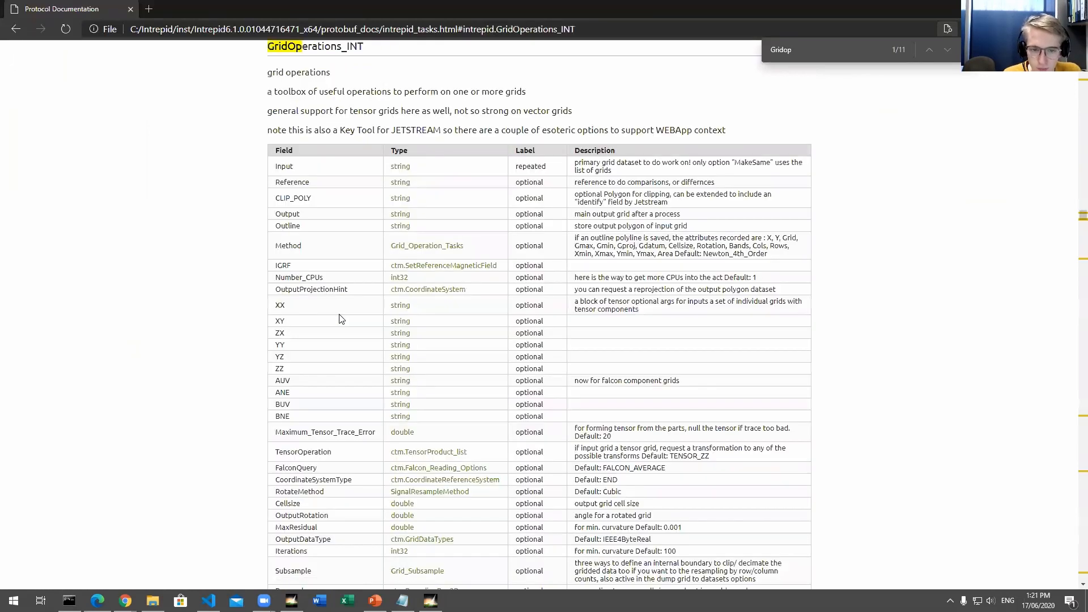
Locate the Resample field in the GridOperations_INT table and follow its ctm.BoundingBox2D type to examine the field definitions
scroll(317, 272, "down", 6)
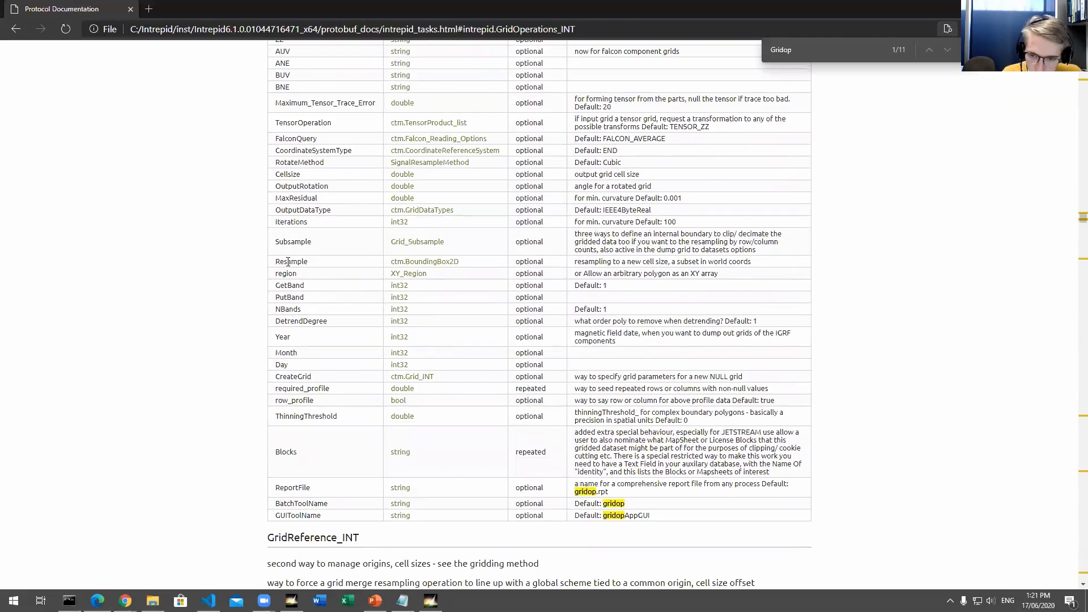
double_click(281, 262)
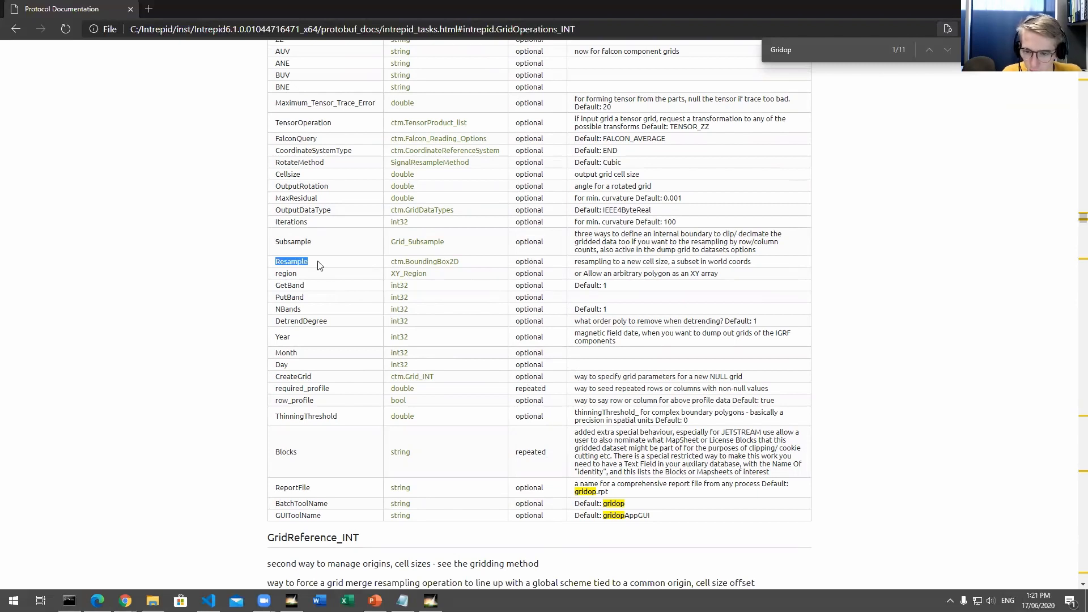
left_click(414, 263)
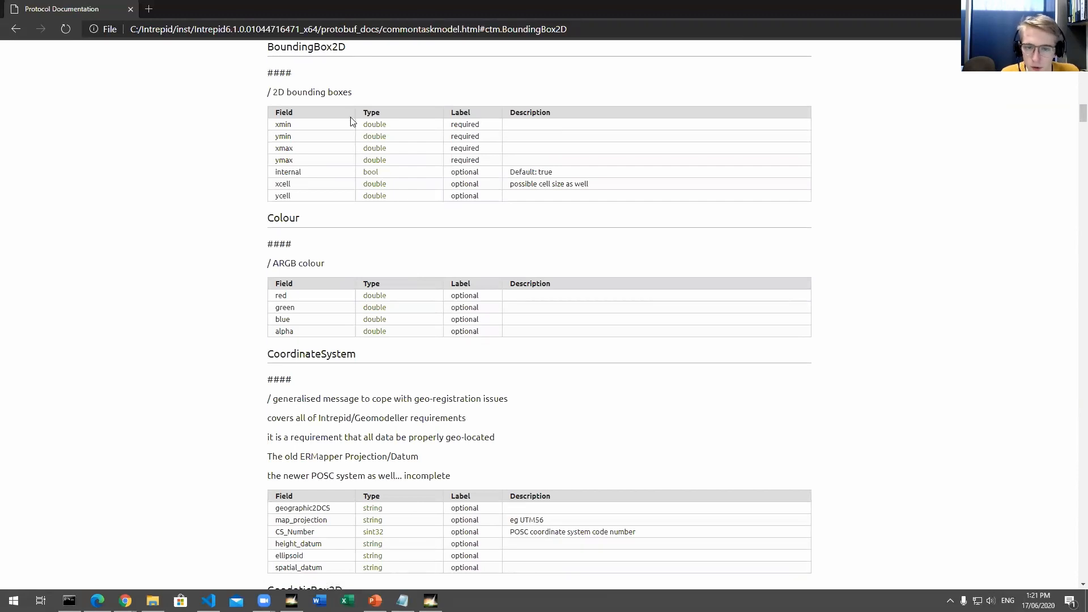
left_click_drag(270, 51, 353, 101)
left_click(312, 250)
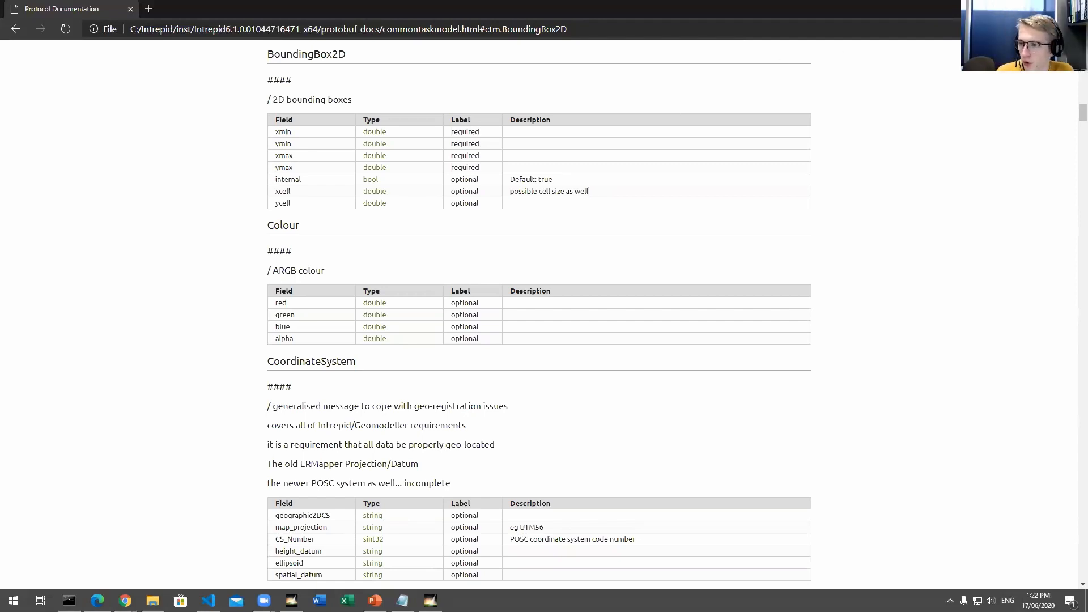
Switch back to the Gridding Operations window and select the Subsampling operation type to view its sample and line settings
key("alt+Tab")
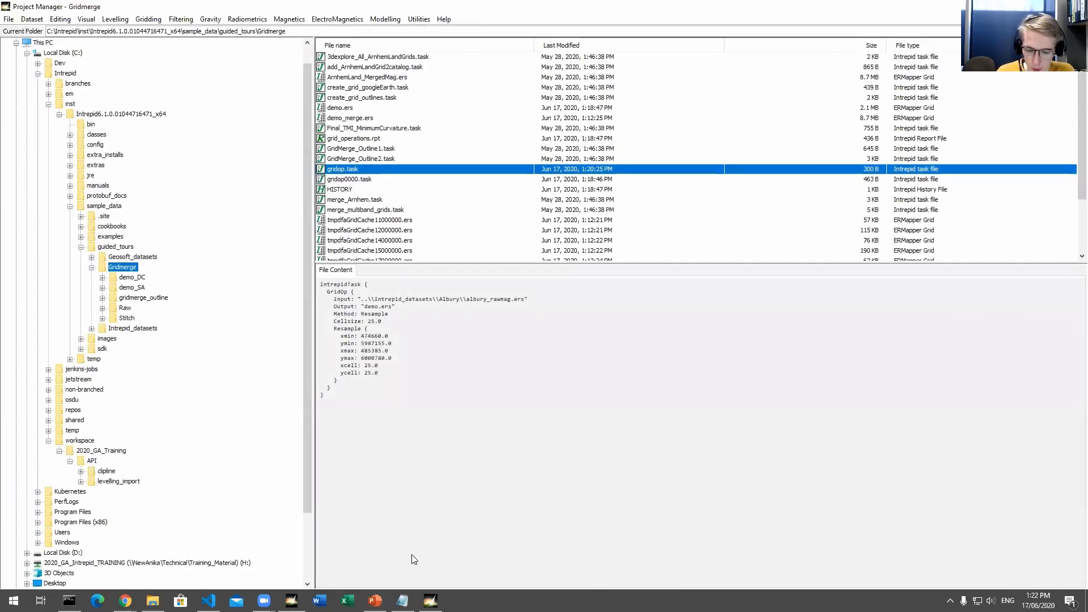
left_click(402, 601)
left_click(434, 116)
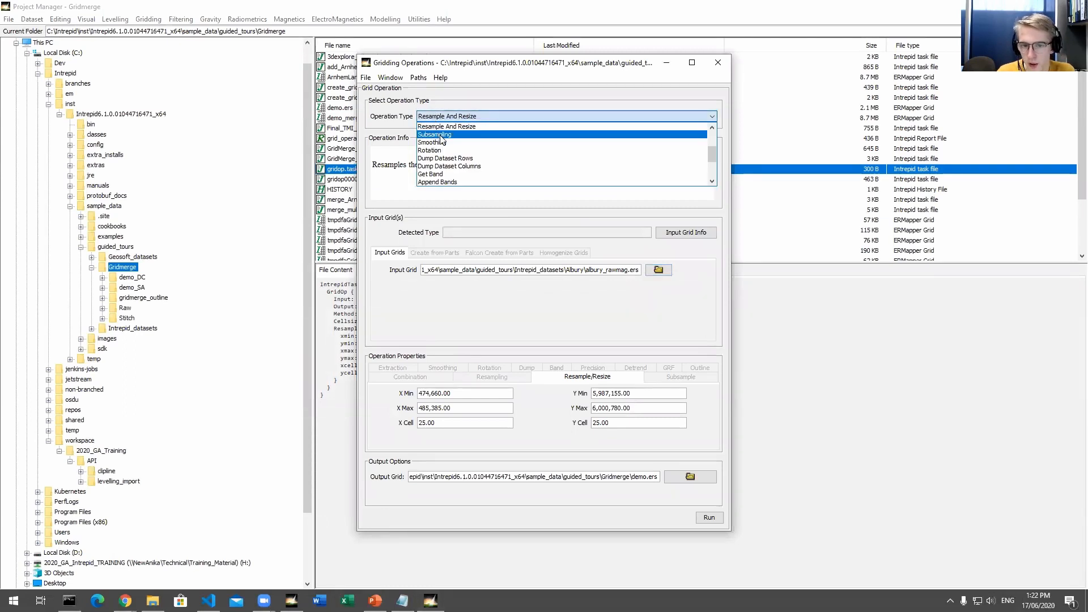
left_click(441, 135)
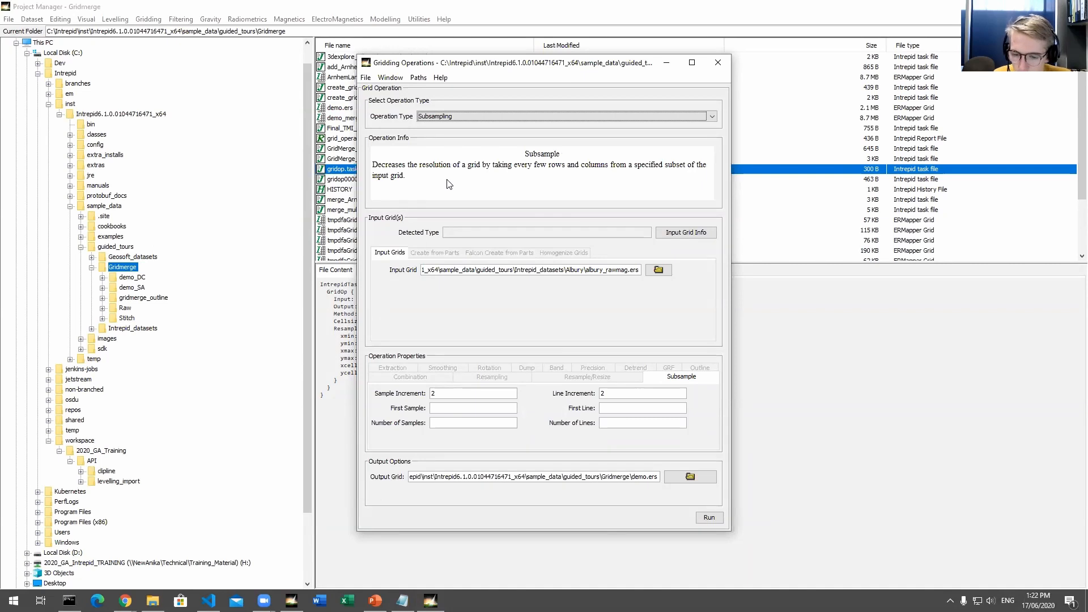
left_click(457, 411)
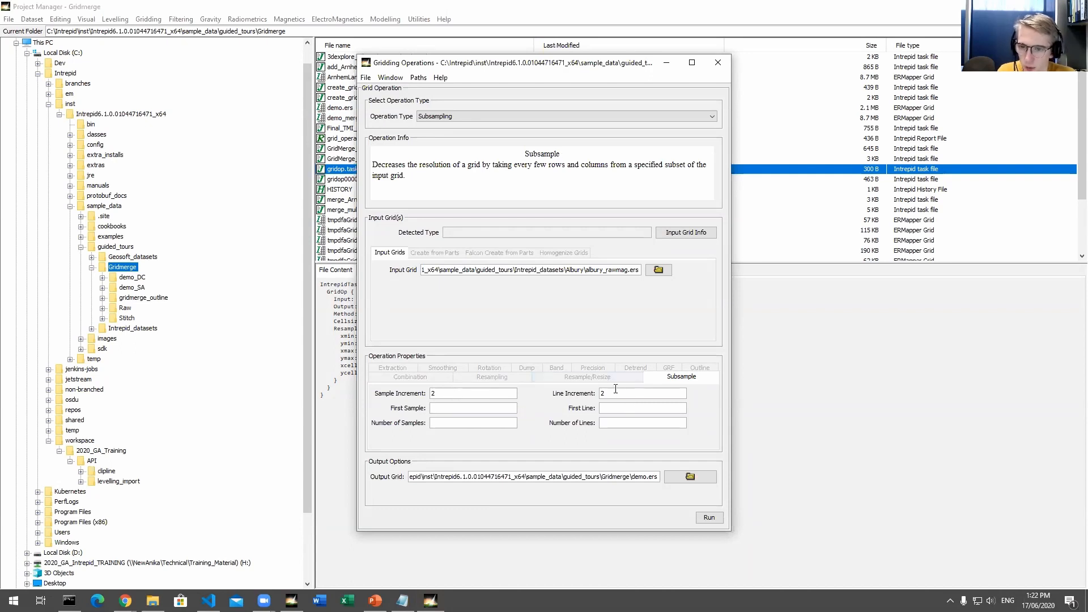
Select the Rotation operation type and view the available rotate methods, keeping Cubic
left_click(459, 117)
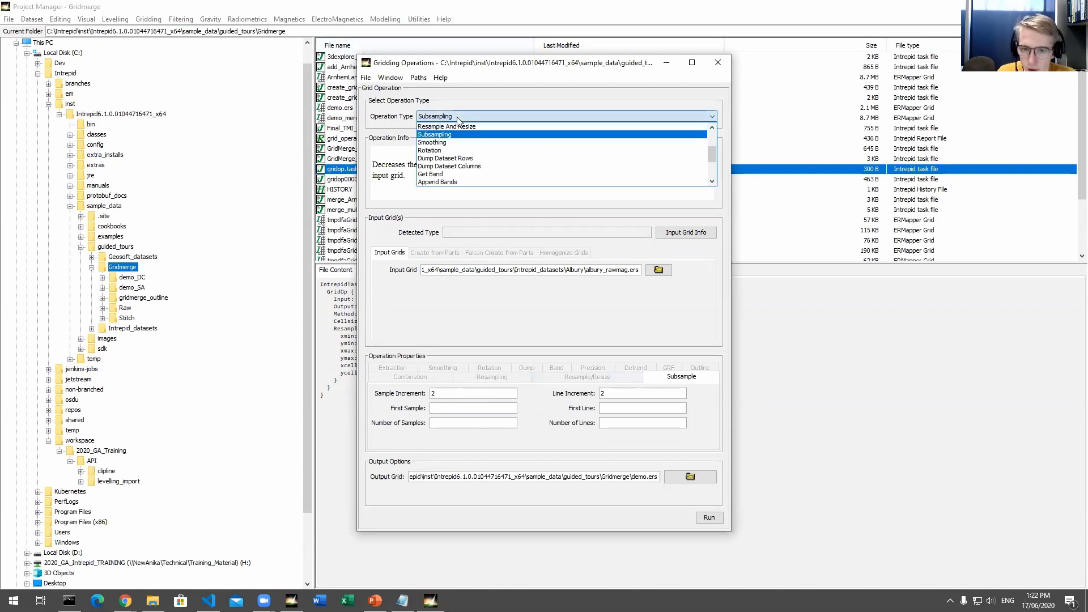
left_click(449, 152)
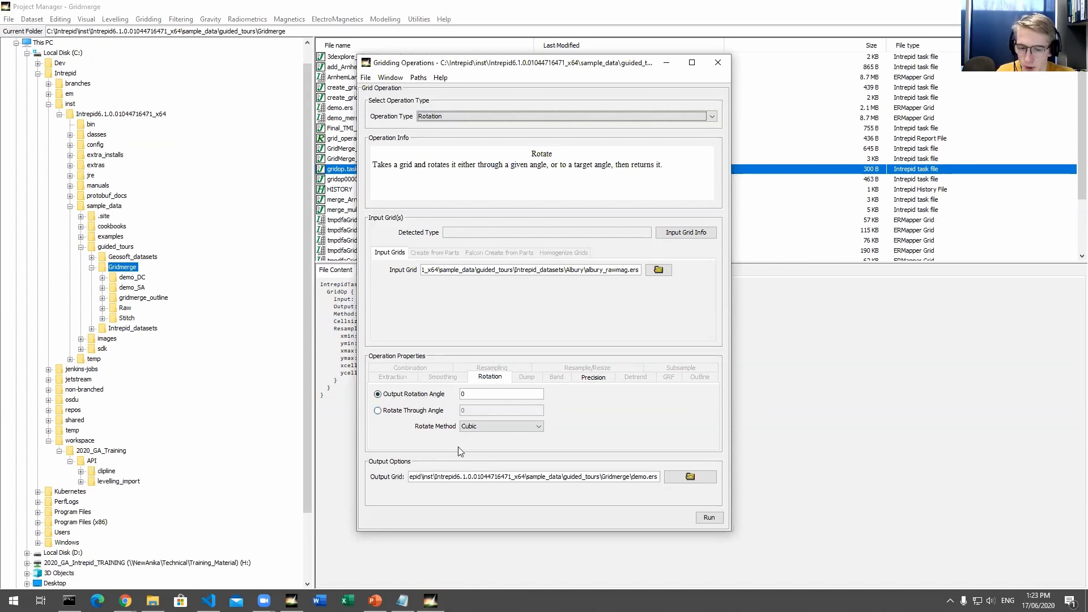
left_click(510, 426)
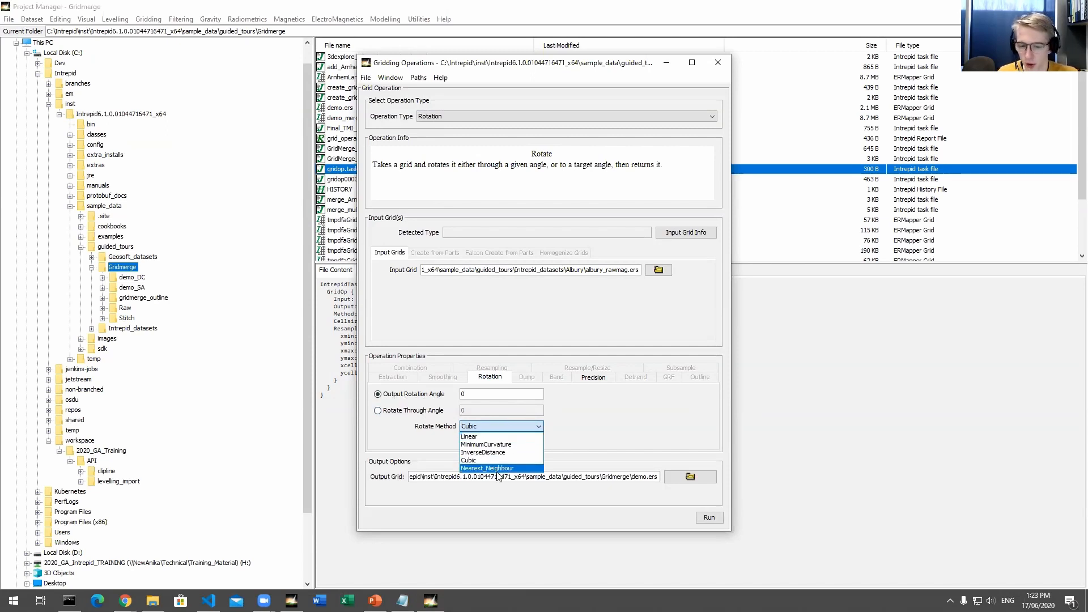
left_click(577, 446)
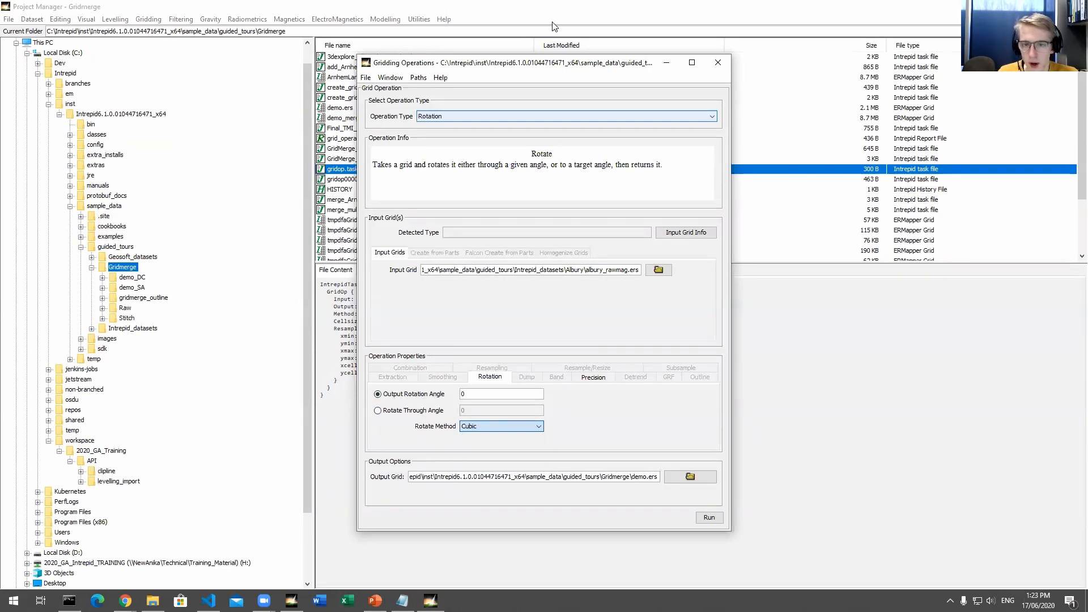
Select the Dump Dataset Rows operation type and check its coordinate system choices, keeping NED
left_click(553, 116)
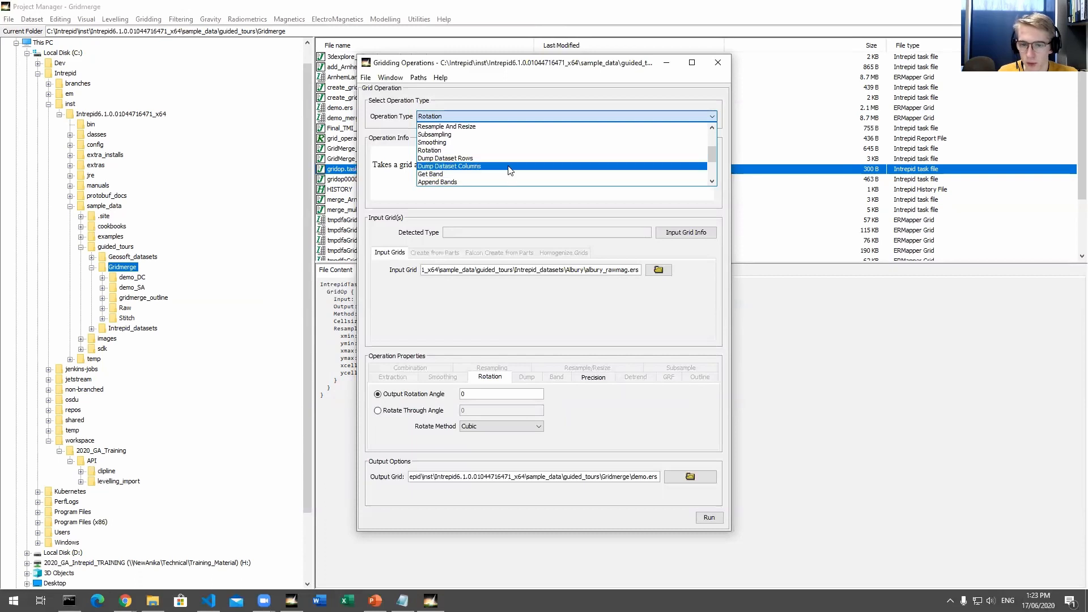
left_click(509, 158)
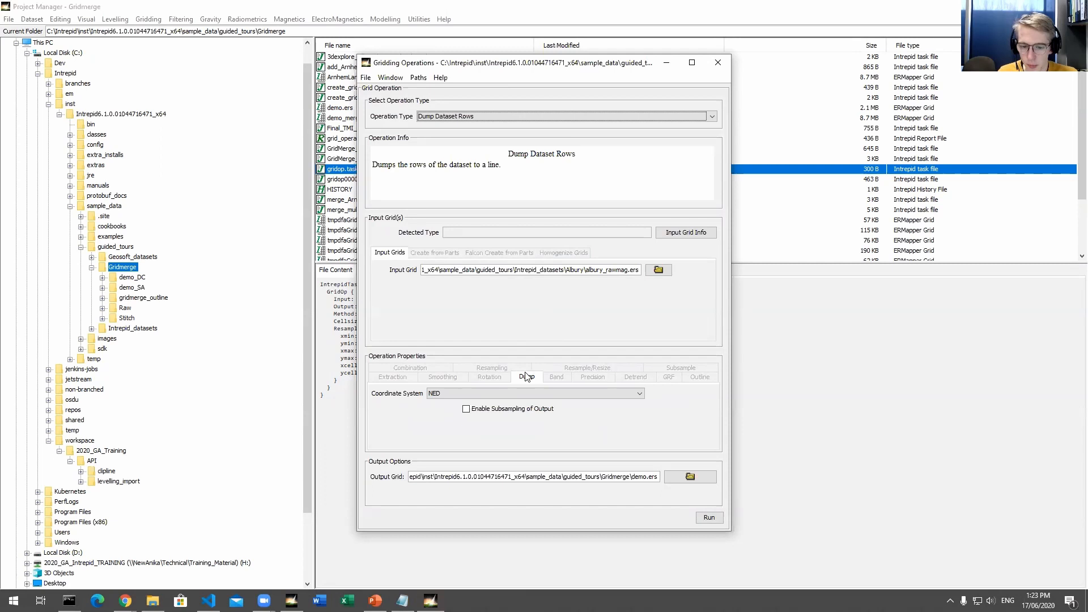
left_click(489, 395)
left_click(491, 398)
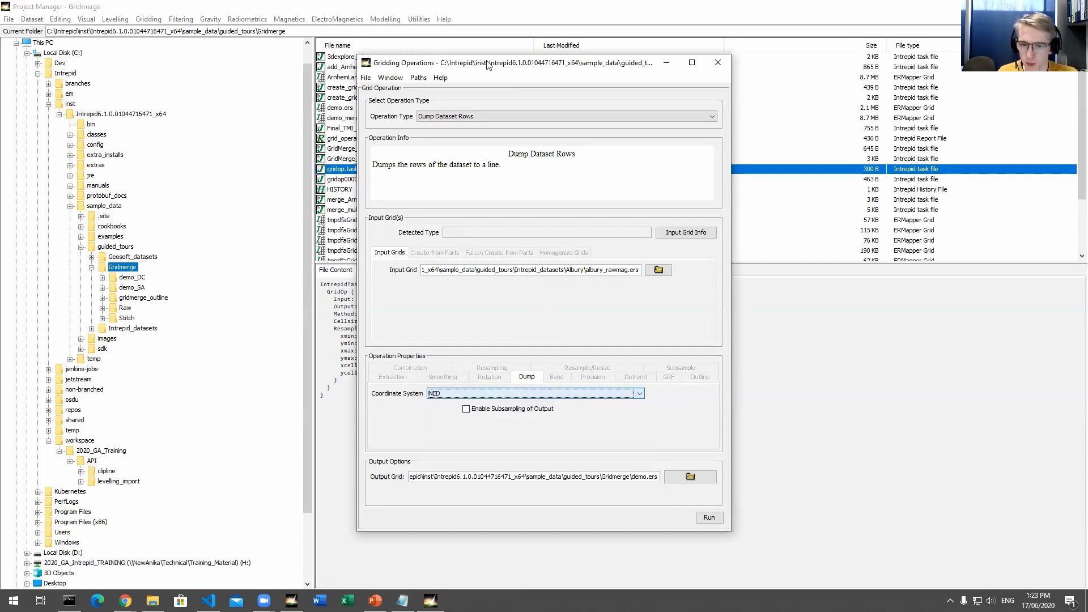
Review the Get Band operation type and the Append Bands operation type with their band settings
left_click(476, 116)
left_click_drag(712, 149, 712, 152)
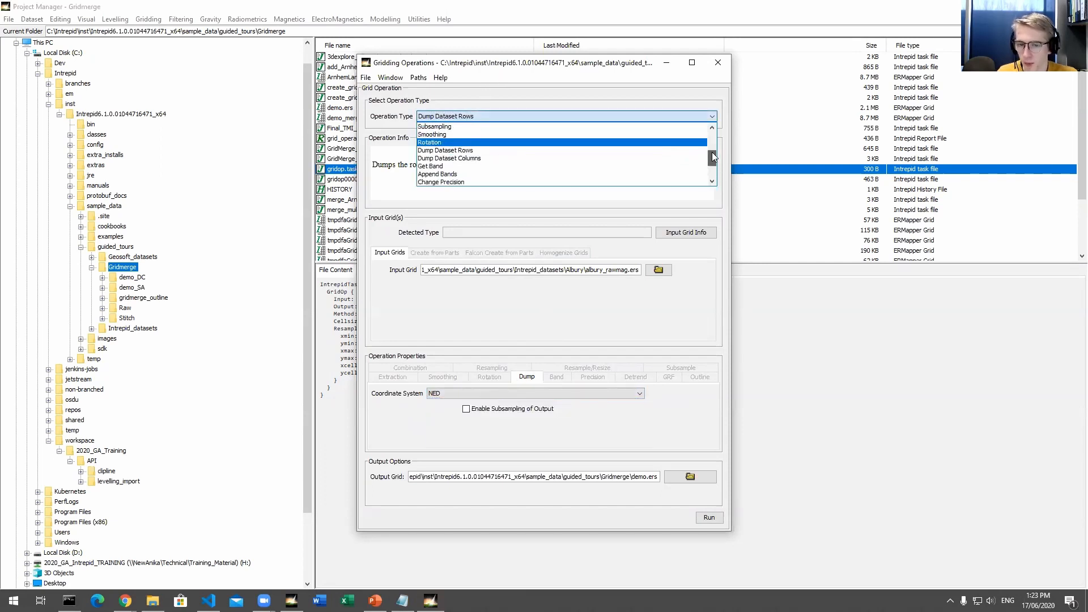
left_click(513, 169)
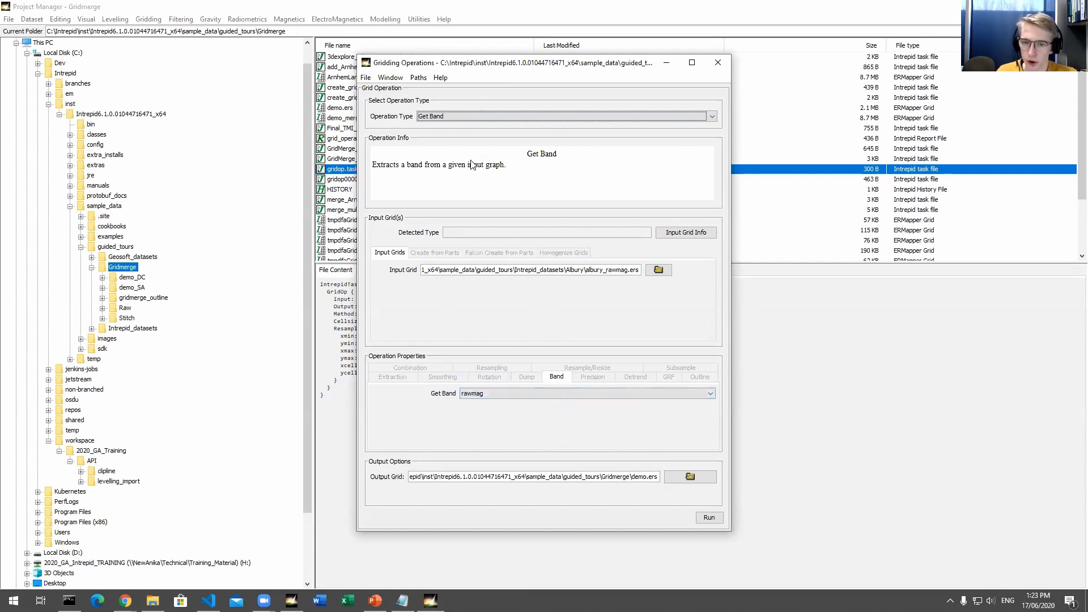
left_click(460, 117)
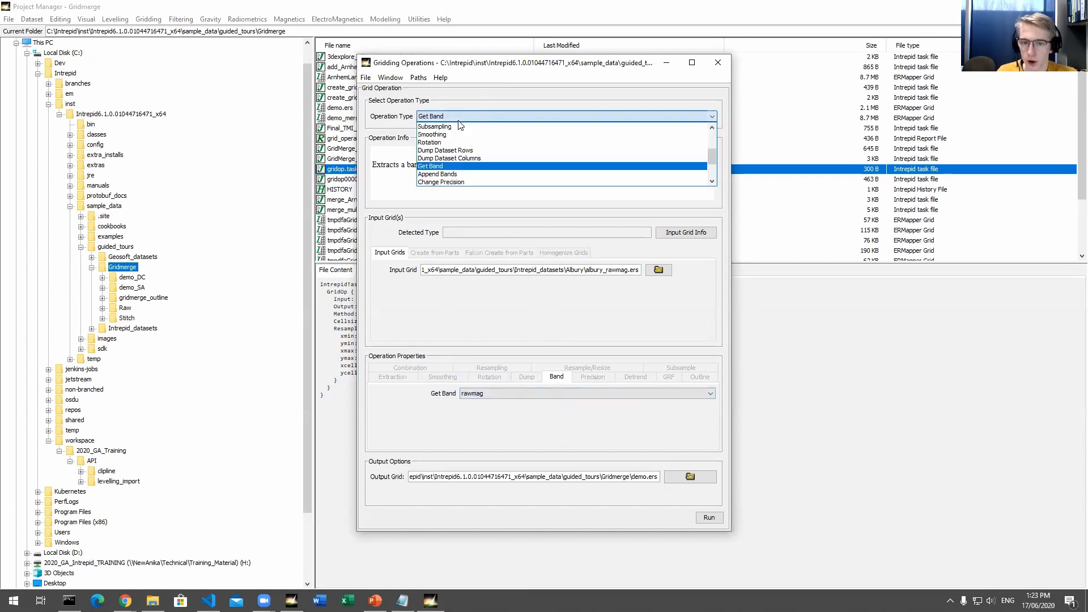
left_click(449, 176)
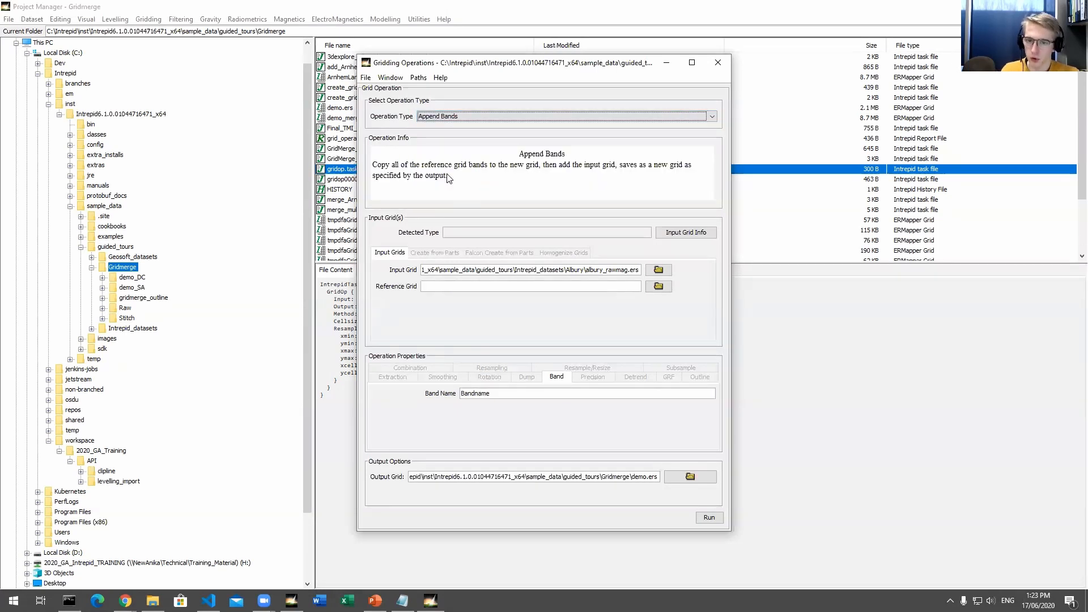
Select the Homogenize Grids operation type and read its description and input grid options
left_click(448, 120)
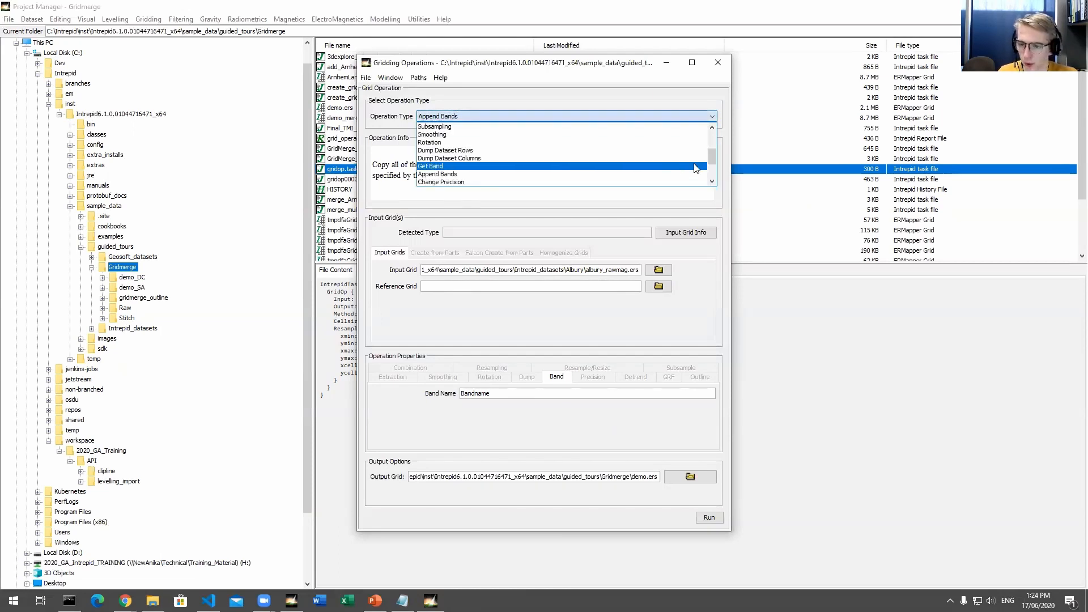
left_click_drag(711, 160, 712, 167)
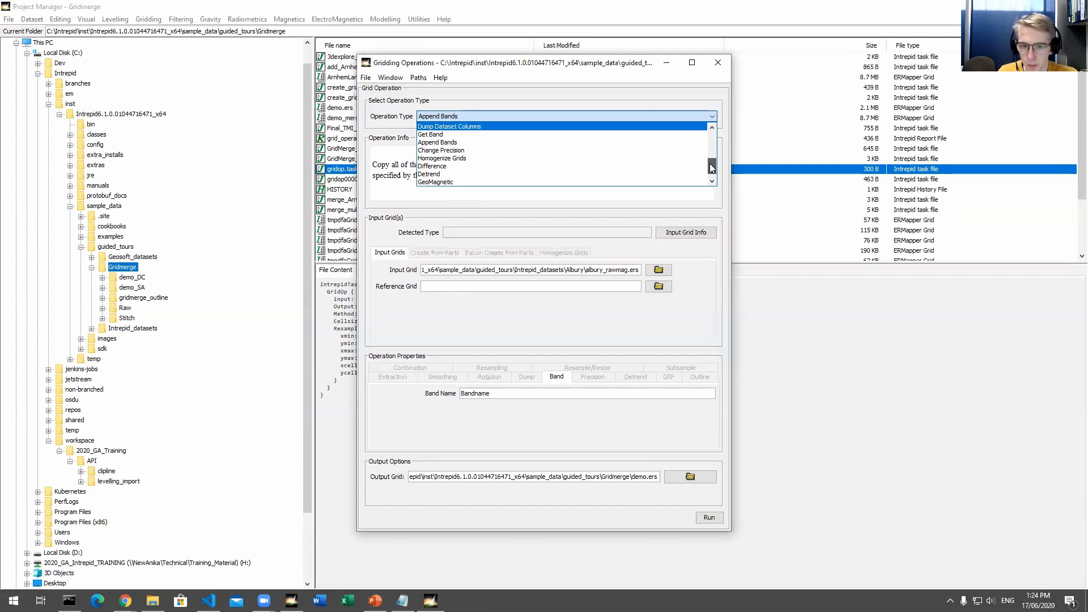
left_click(560, 158)
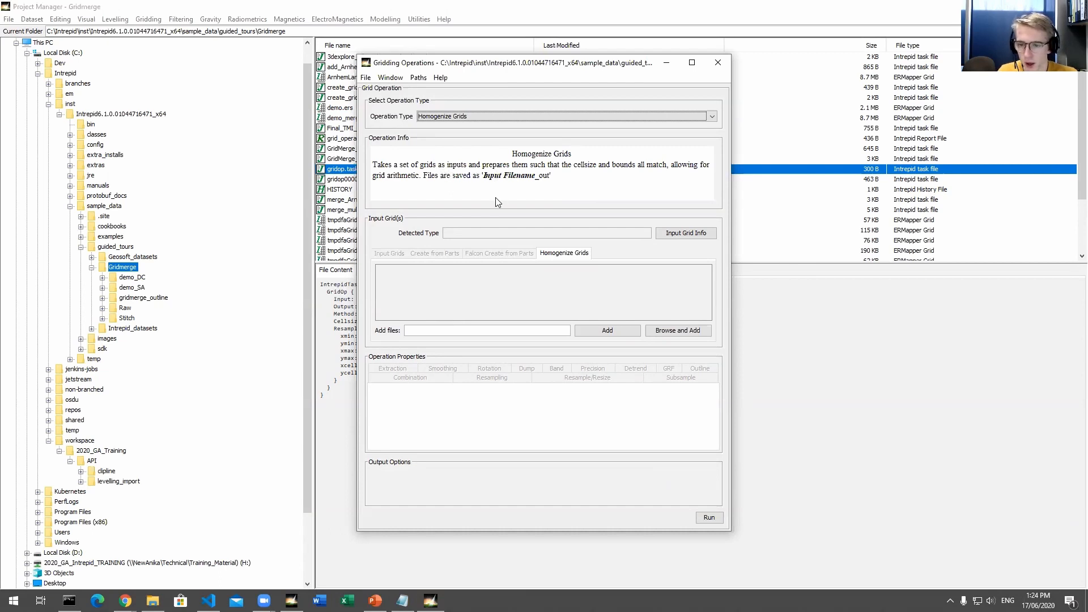
Review the Difference operation type and the Detrend operation type with their inputs and properties
left_click(491, 118)
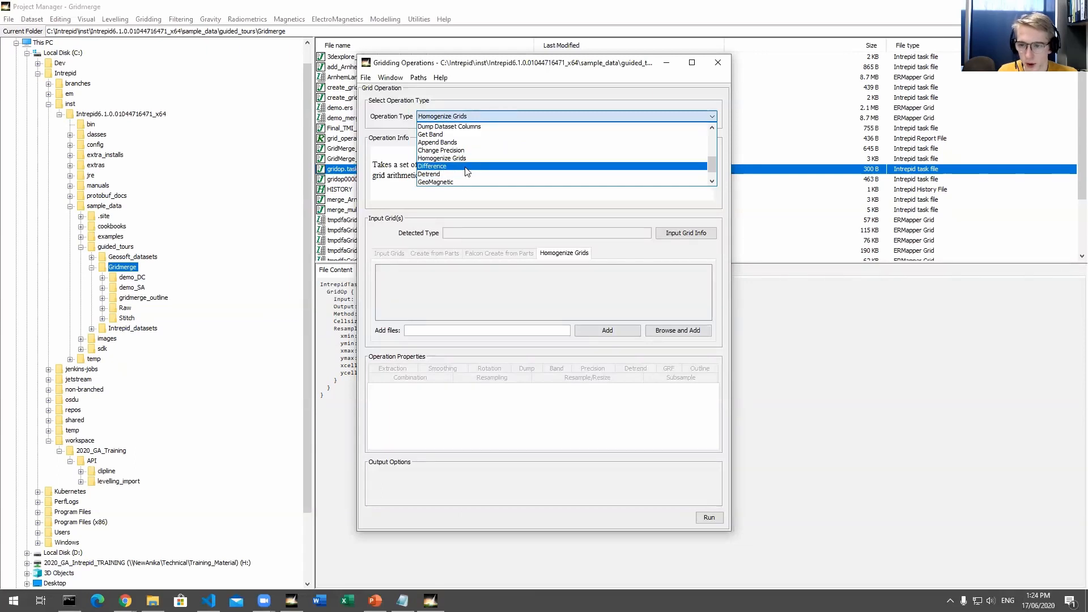
left_click(425, 167)
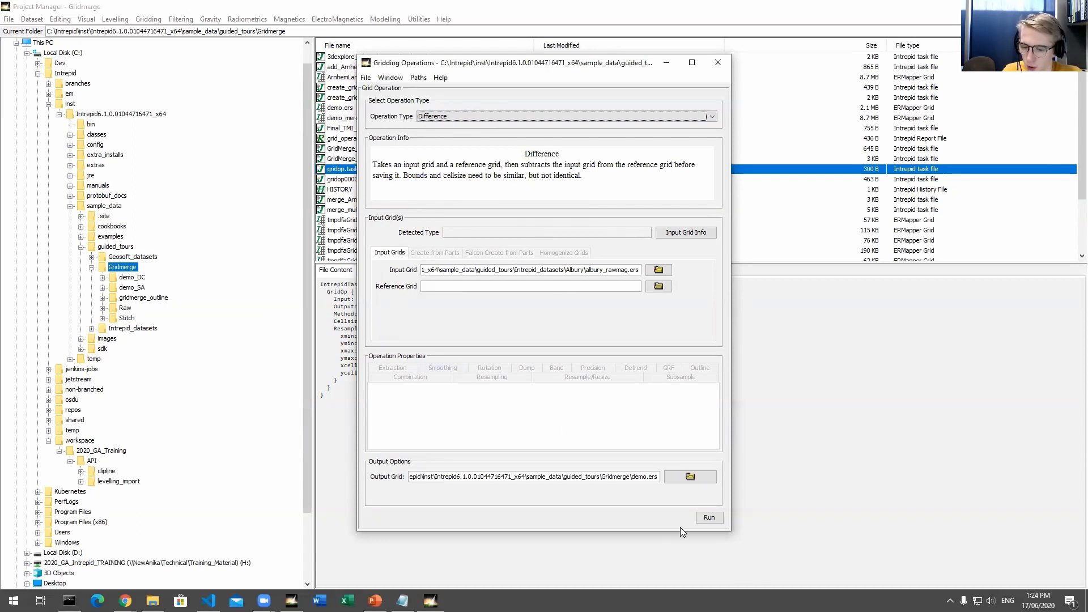
left_click(459, 116)
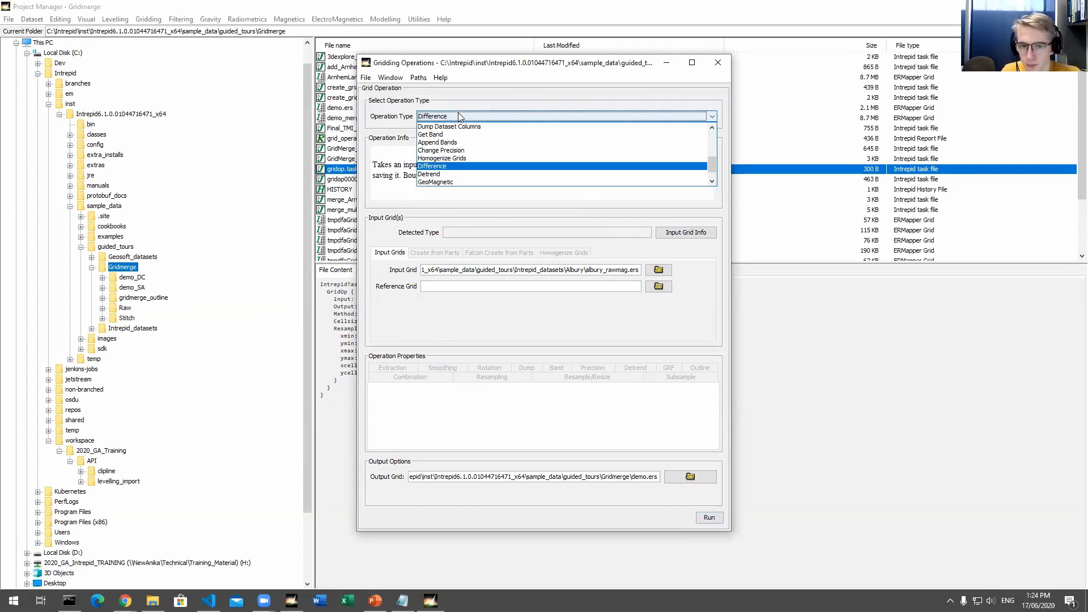
left_click(452, 175)
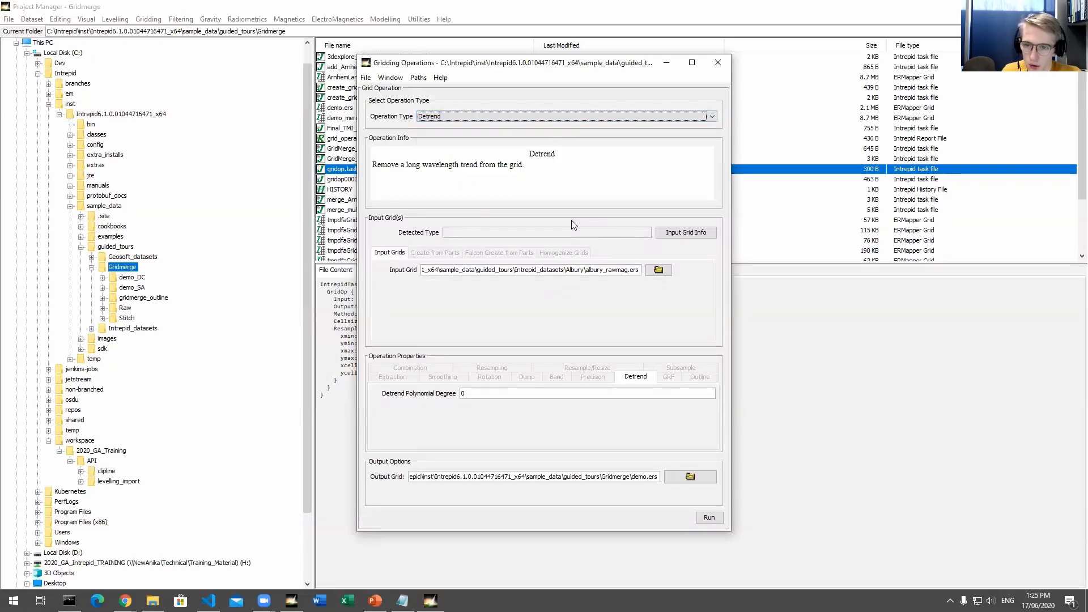
Set the operation type to GeoMagnetic and open the IGRF calculator's properties
left_click(447, 116)
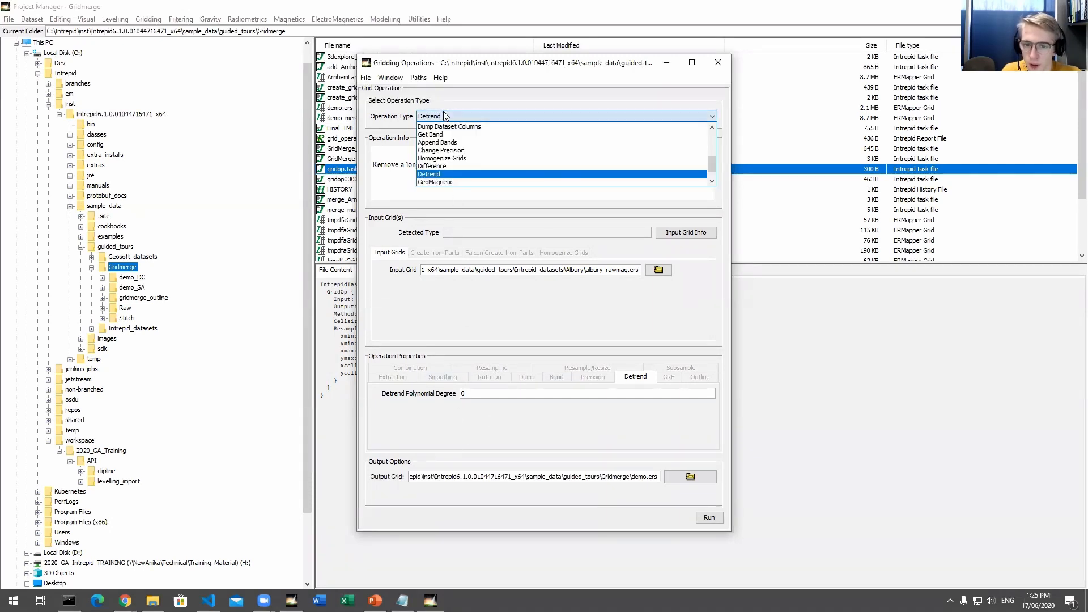
scroll(717, 163, "down", 1)
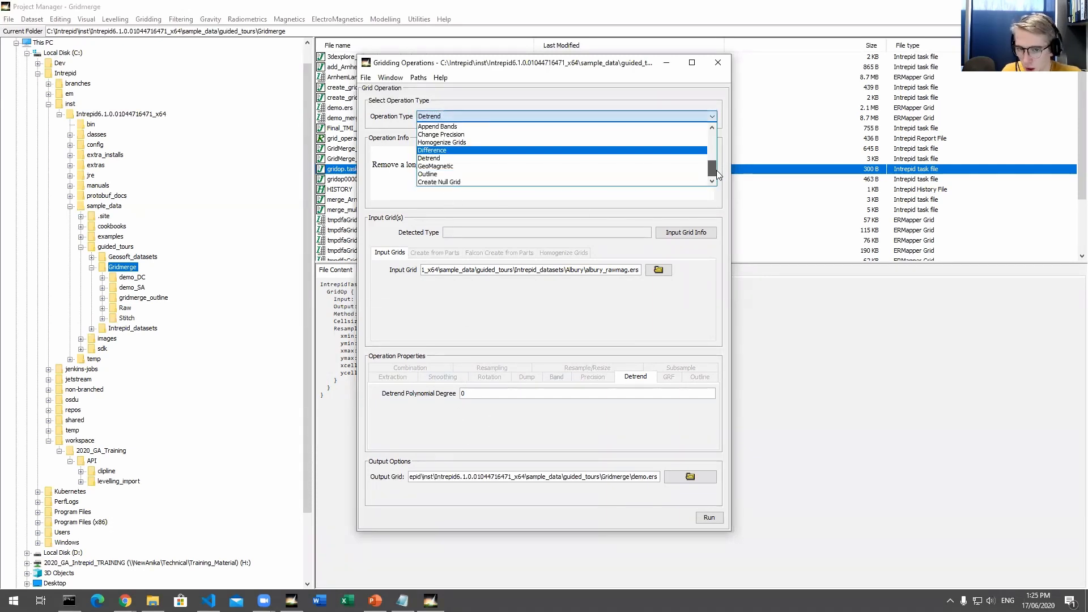
left_click(546, 166)
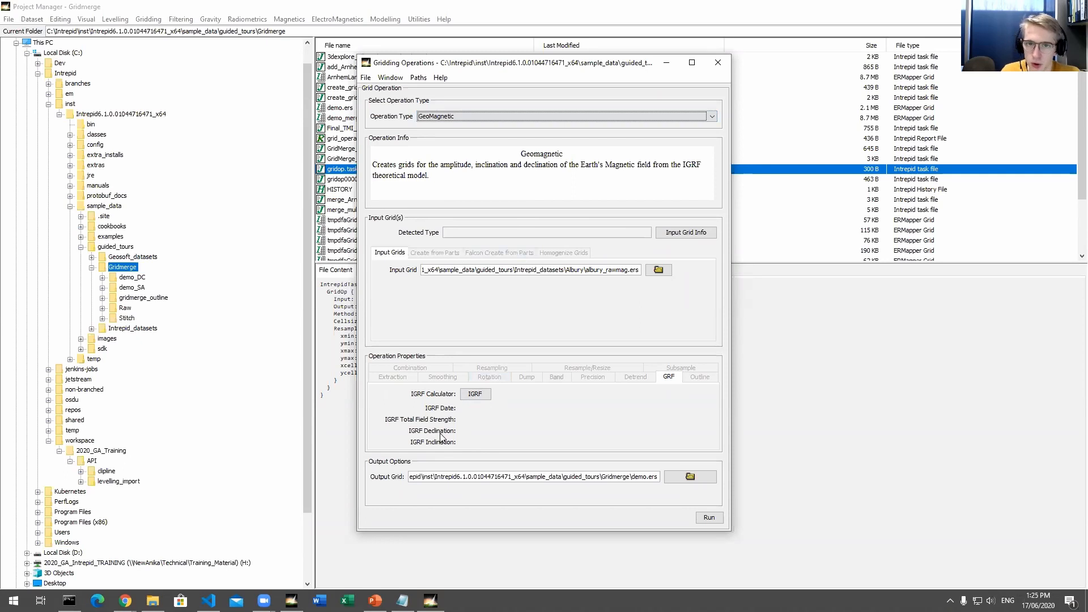
left_click(482, 115)
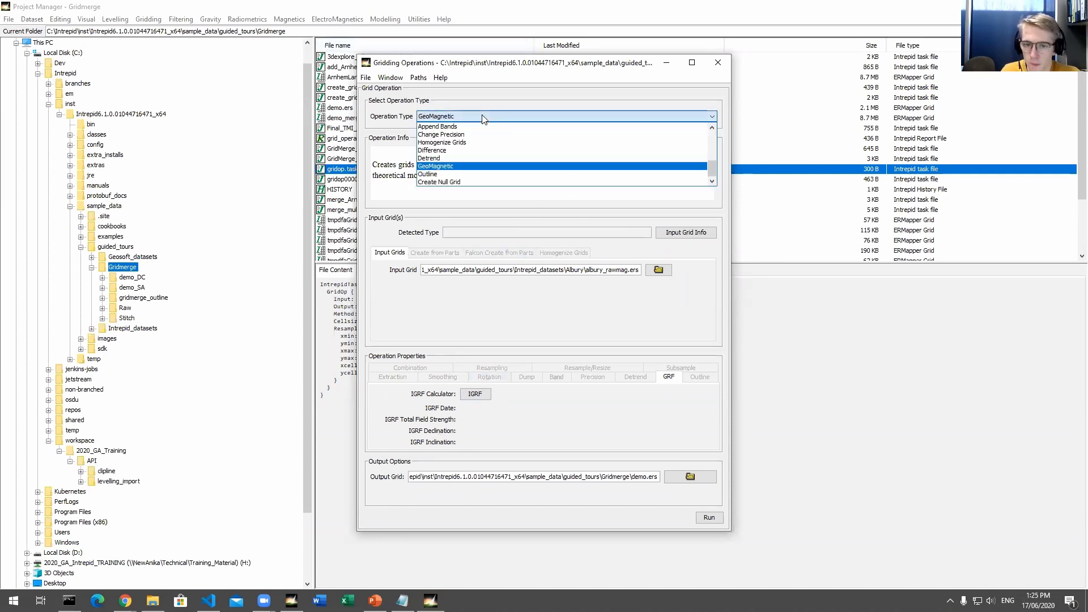
left_click(470, 167)
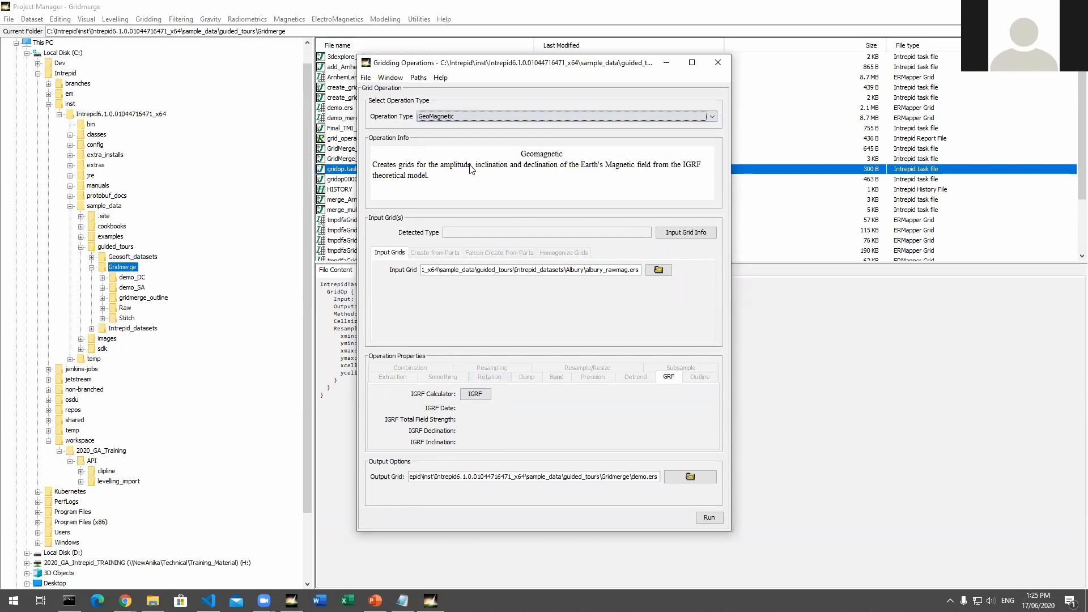
left_click(475, 394)
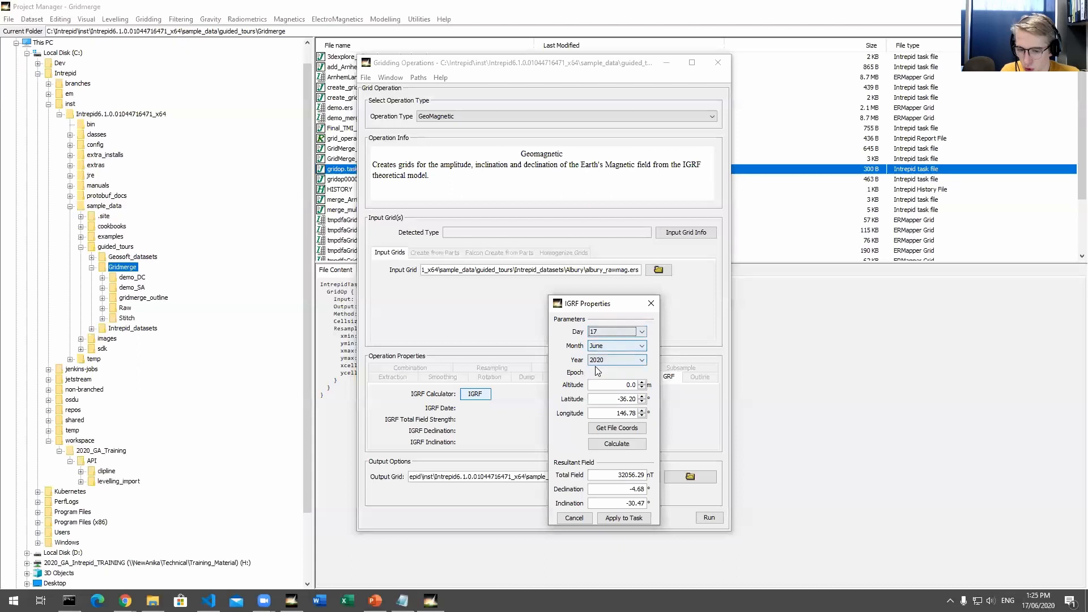
Load the input file's coordinates into the IGRF calculator and close it without applying them to the task
left_click(601, 429)
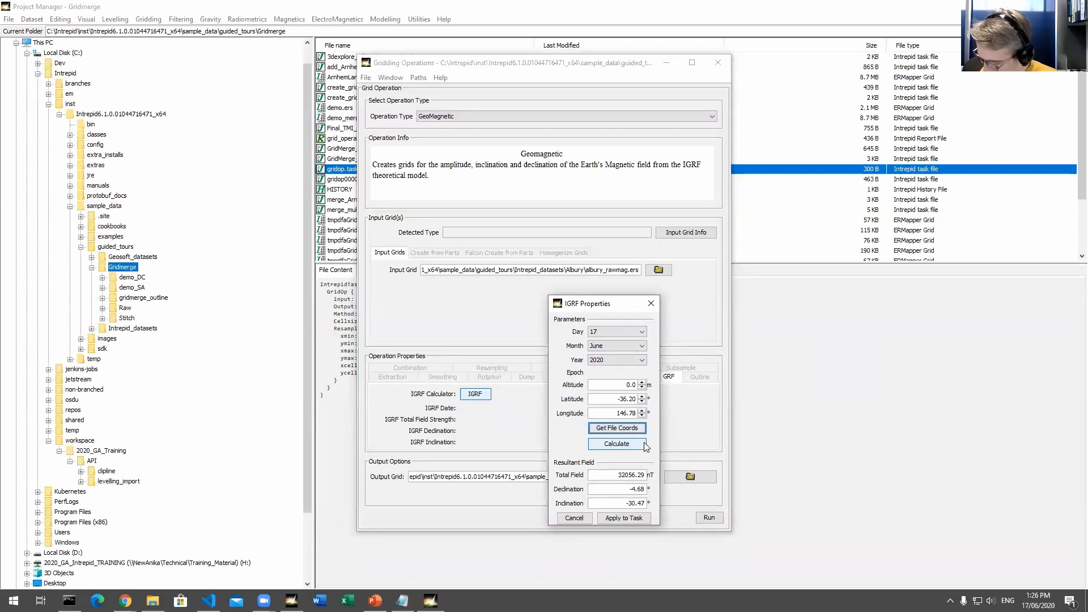
left_click(605, 400)
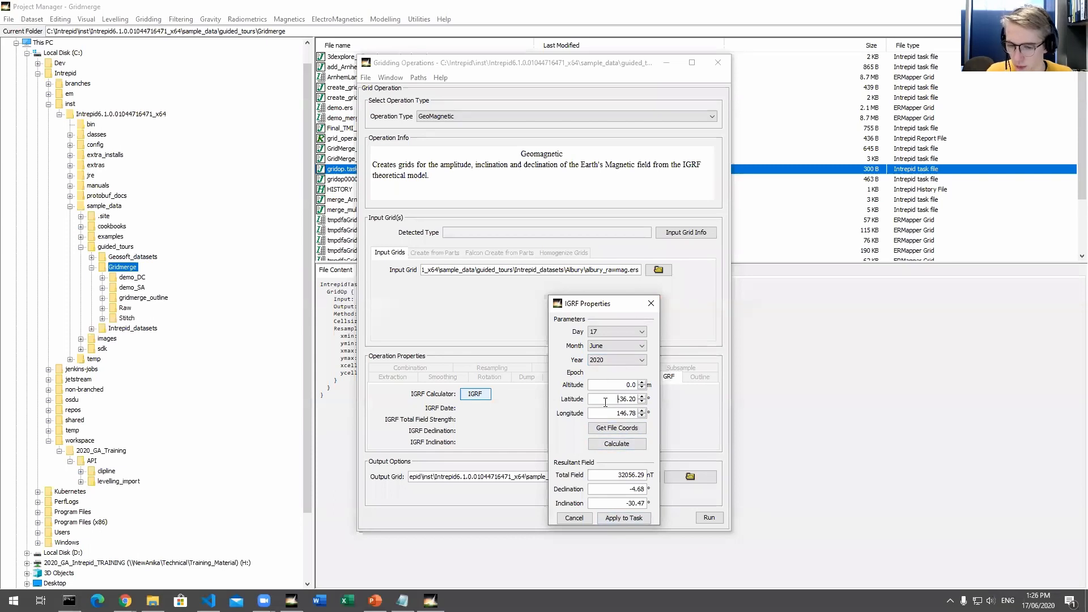
left_click(652, 304)
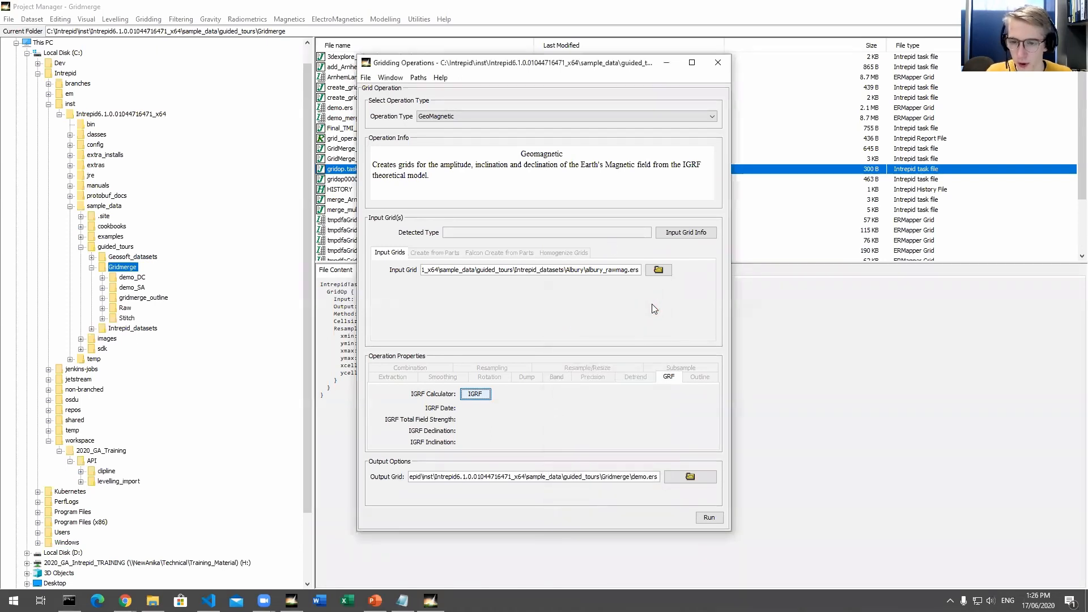
Set the operation type to Outline and choose complete_Bouguer_Rotate157.ers from the Montezuma M2_GRIDS tensor folder as the input grid
left_click(486, 115)
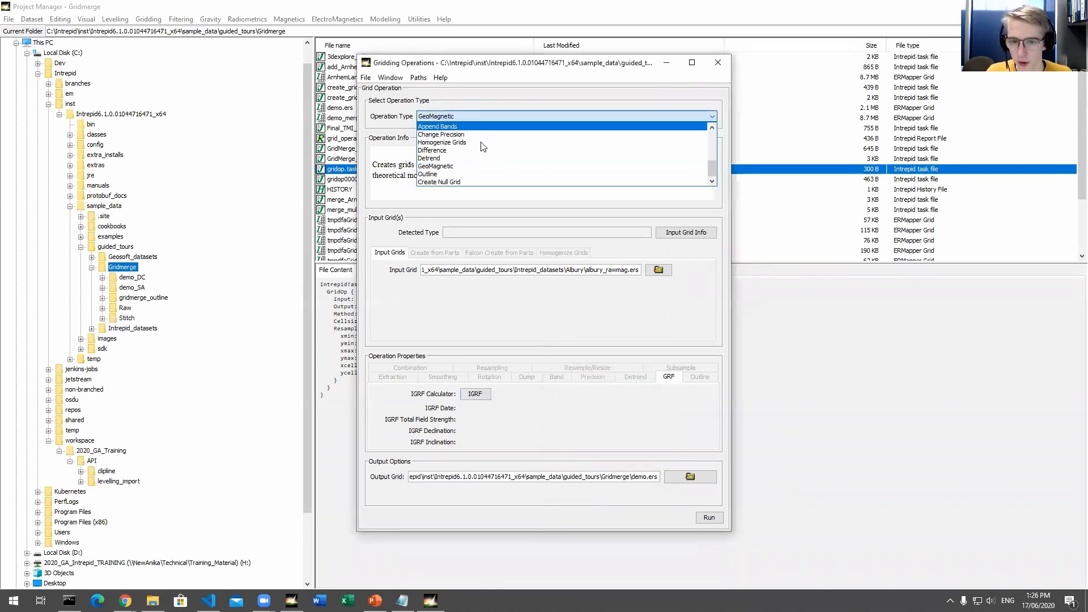
left_click(468, 176)
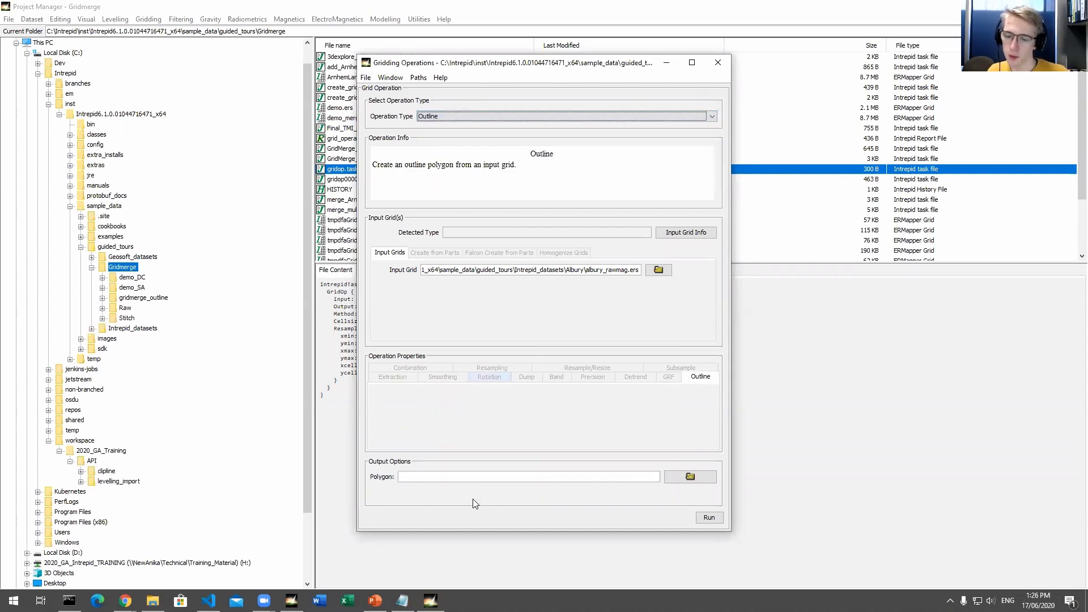
left_click(659, 270)
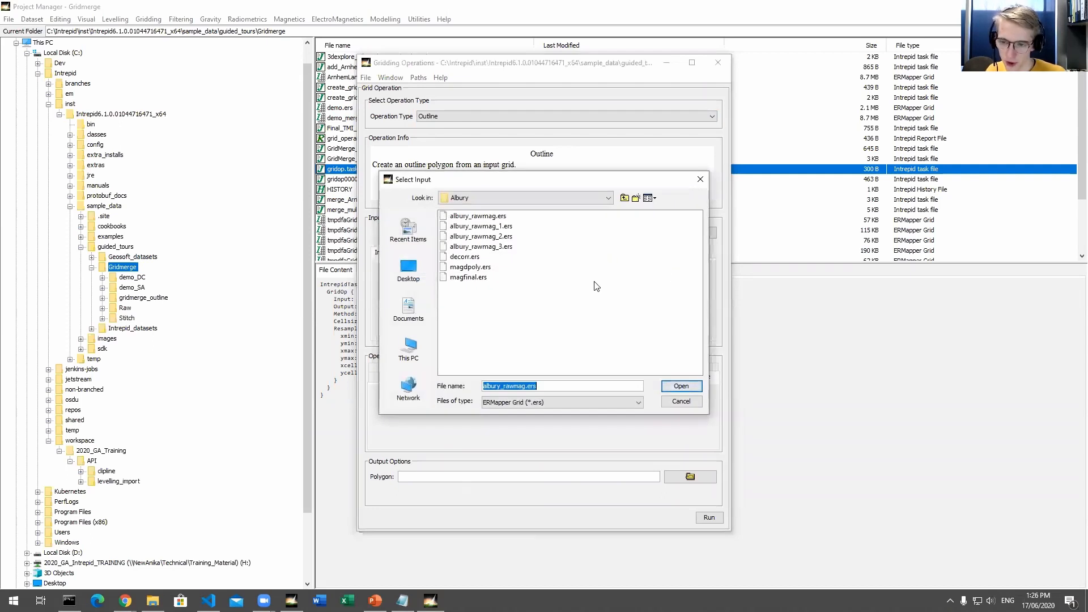
left_click(625, 198)
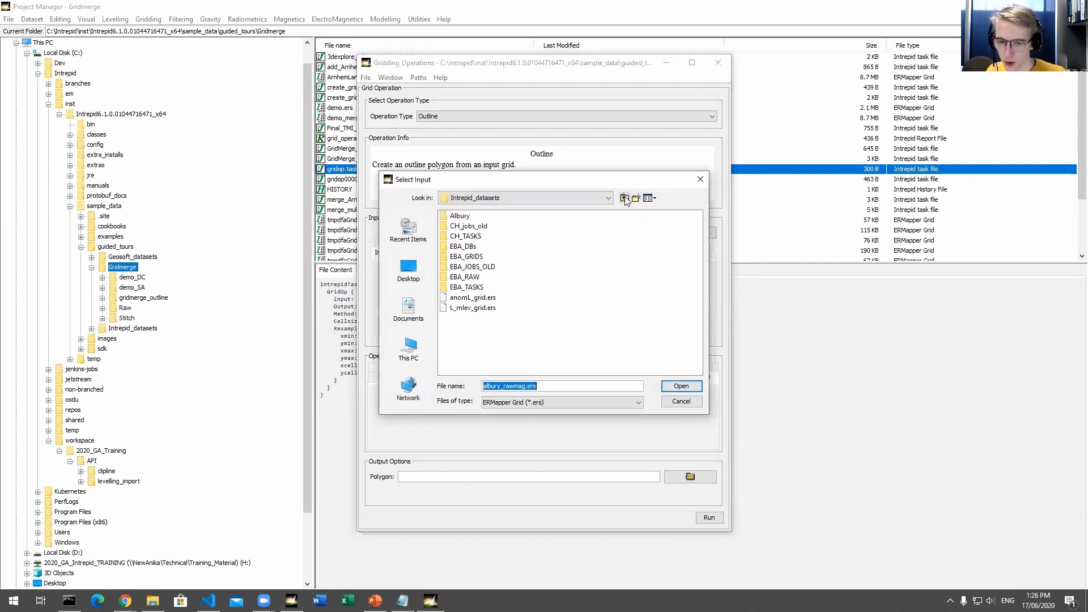
left_click(625, 198)
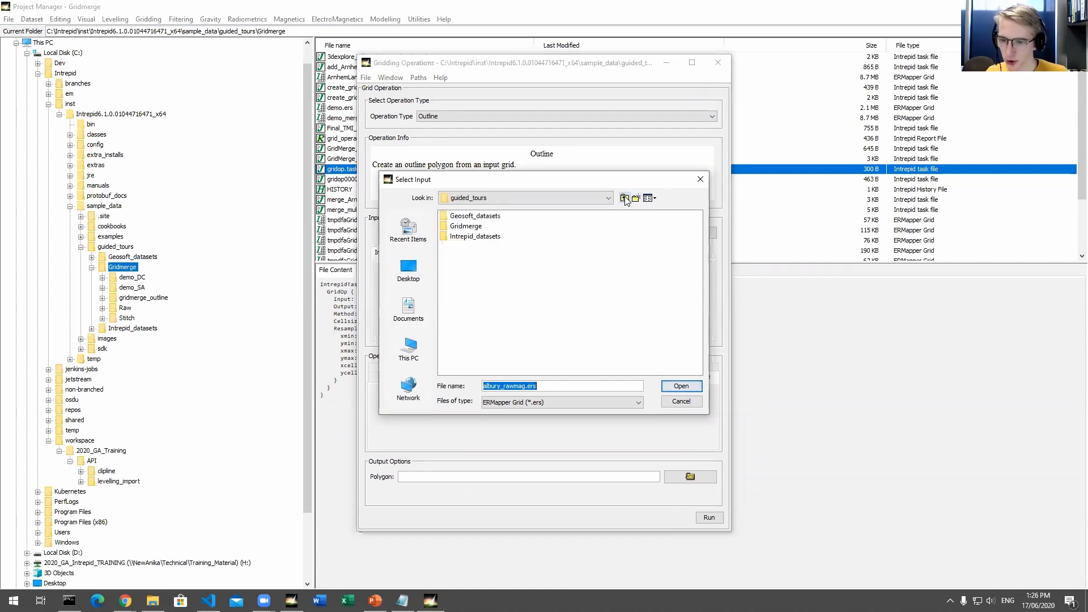
left_click(624, 198)
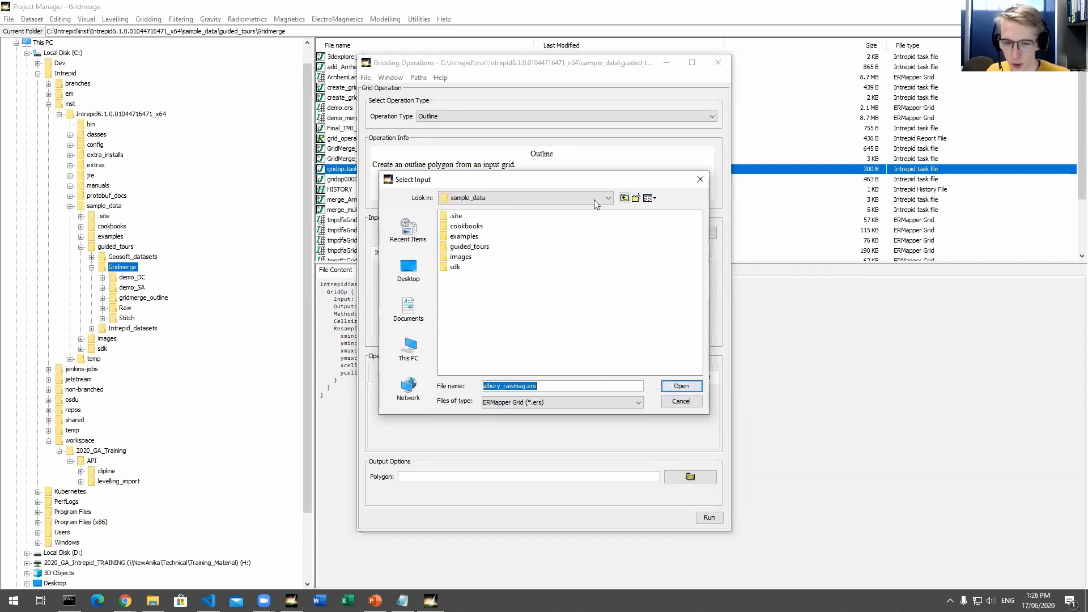
double_click(469, 227)
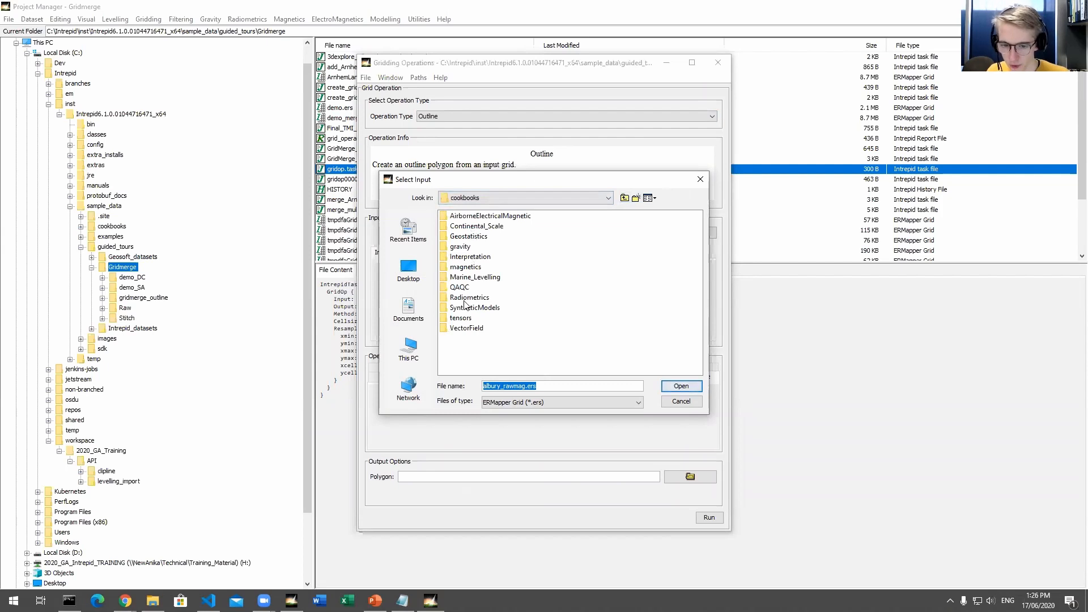
left_click(460, 320)
double_click(460, 321)
double_click(460, 227)
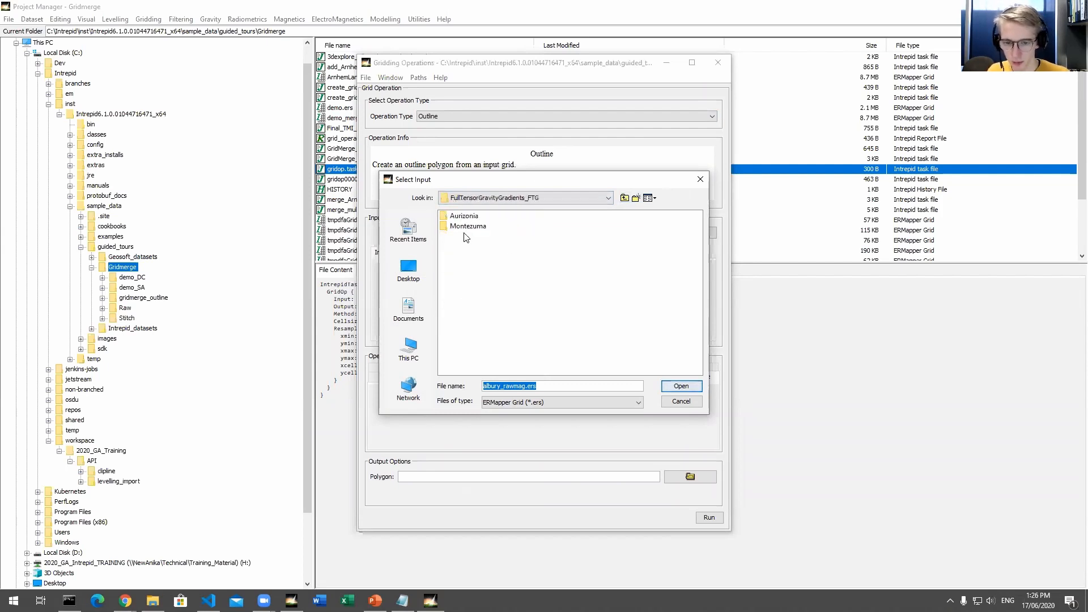
double_click(458, 229)
double_click(459, 226)
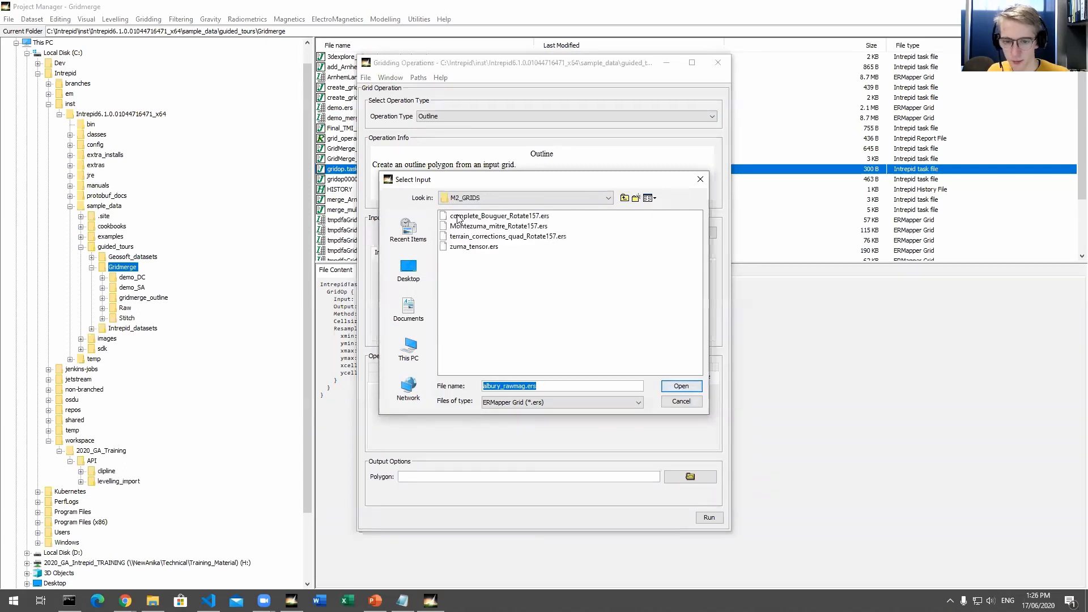
left_click(461, 216)
left_click(699, 389)
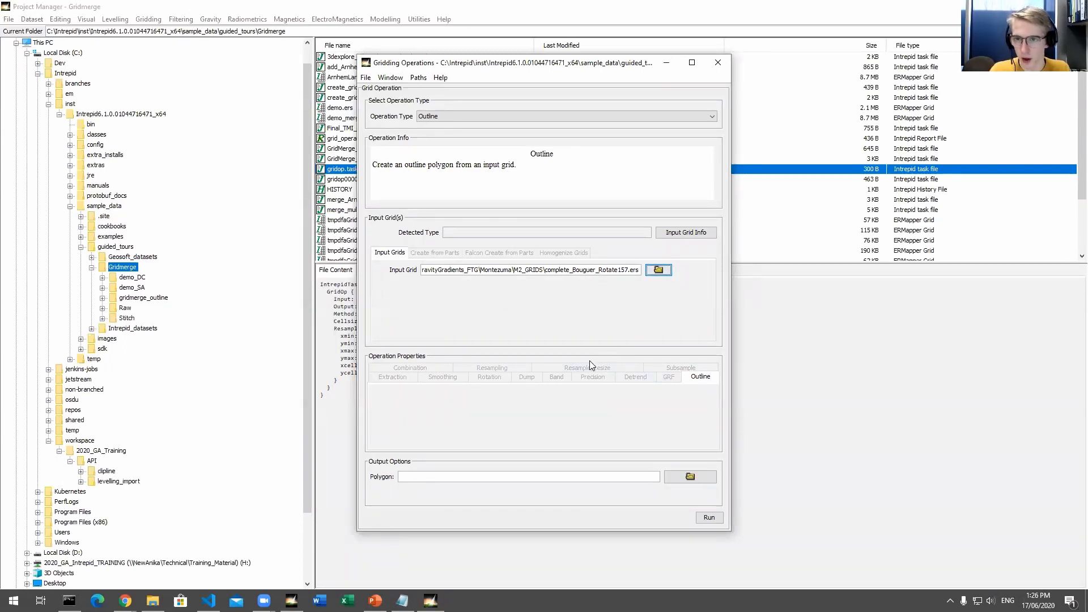
Set the output polygon to the ESRI shape file gridopoutline in the M2_GRIDS folder and run the outline operation
left_click(460, 475)
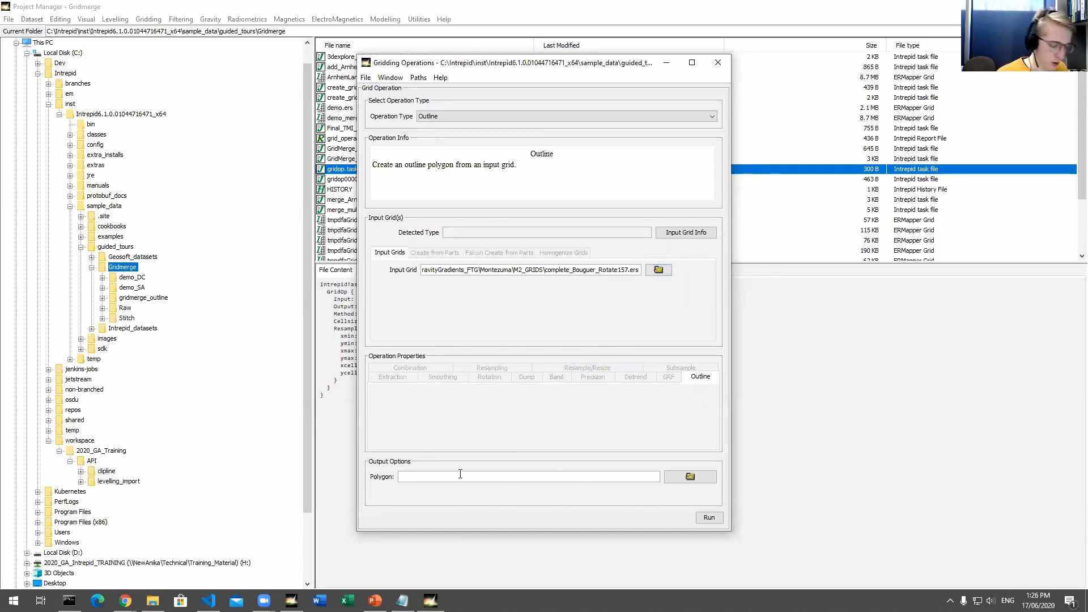
left_click(690, 476)
type("gripo")
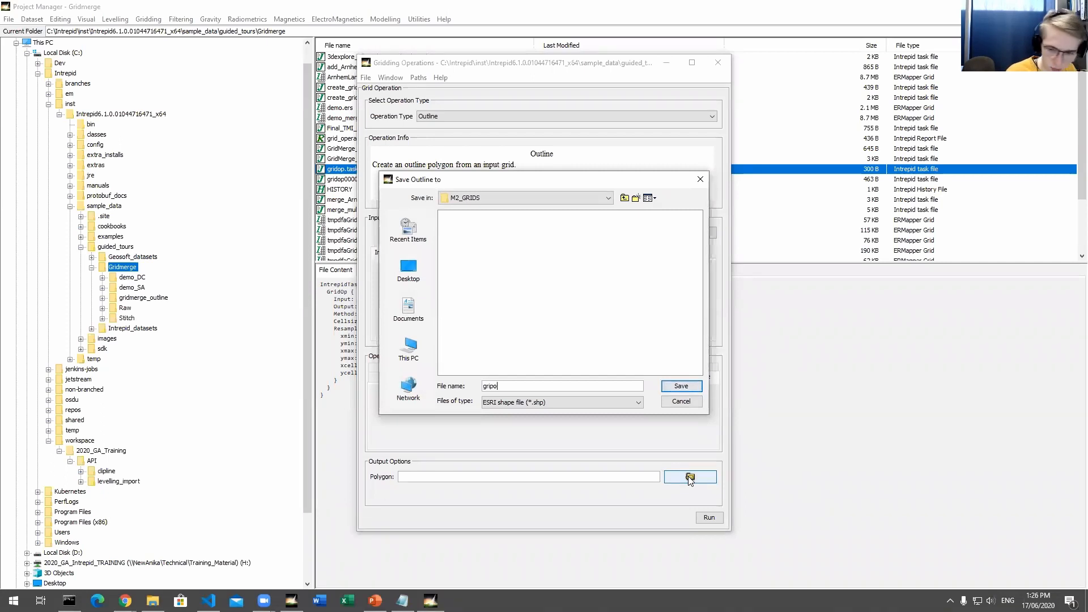
key("BackSpace")
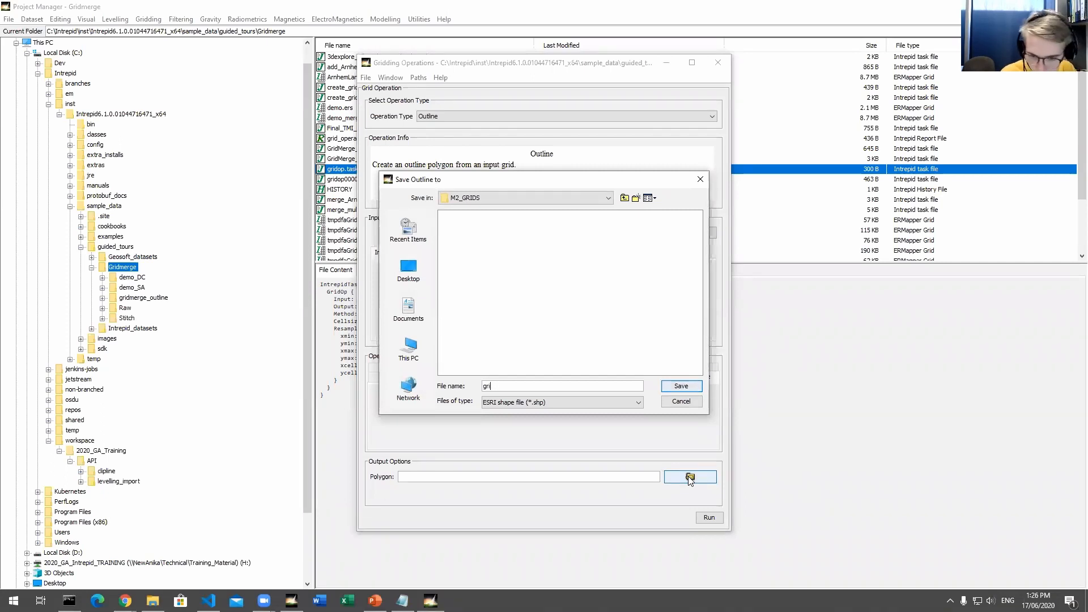
type("dop")
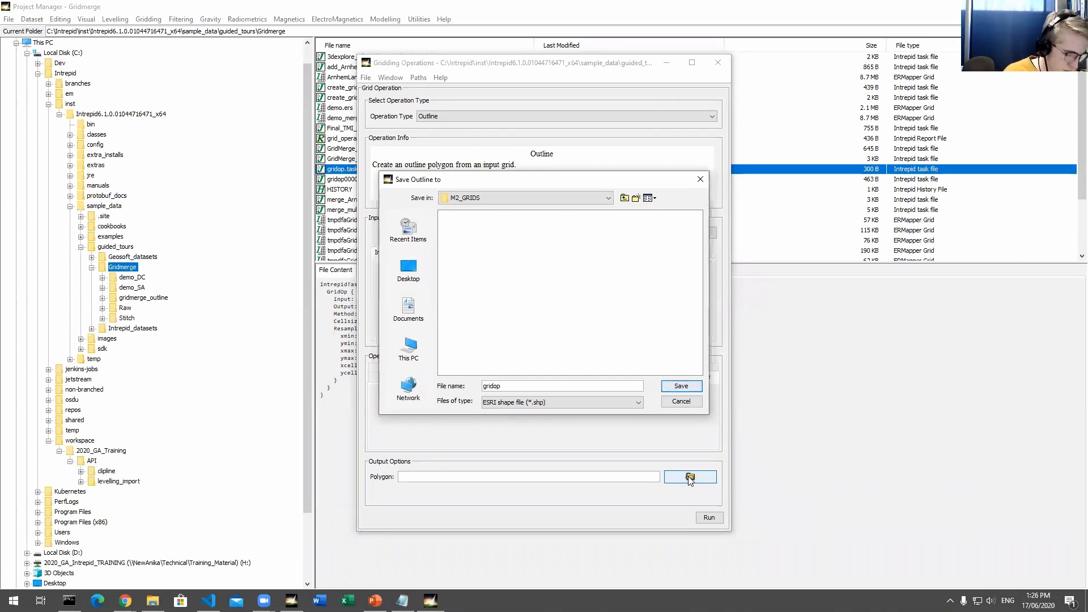
type("outline")
key("Return")
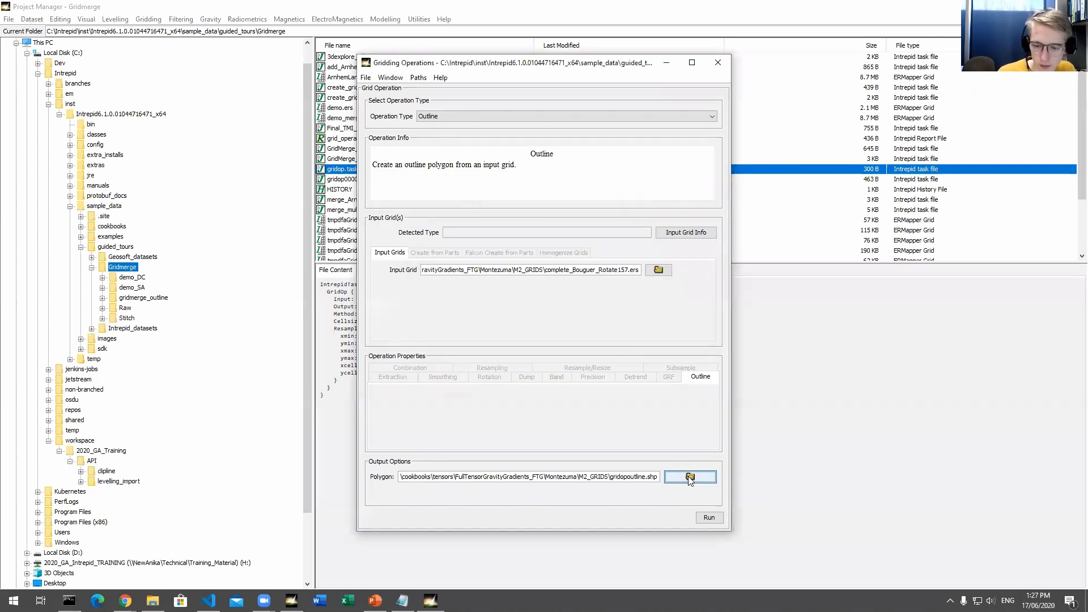
left_click(713, 517)
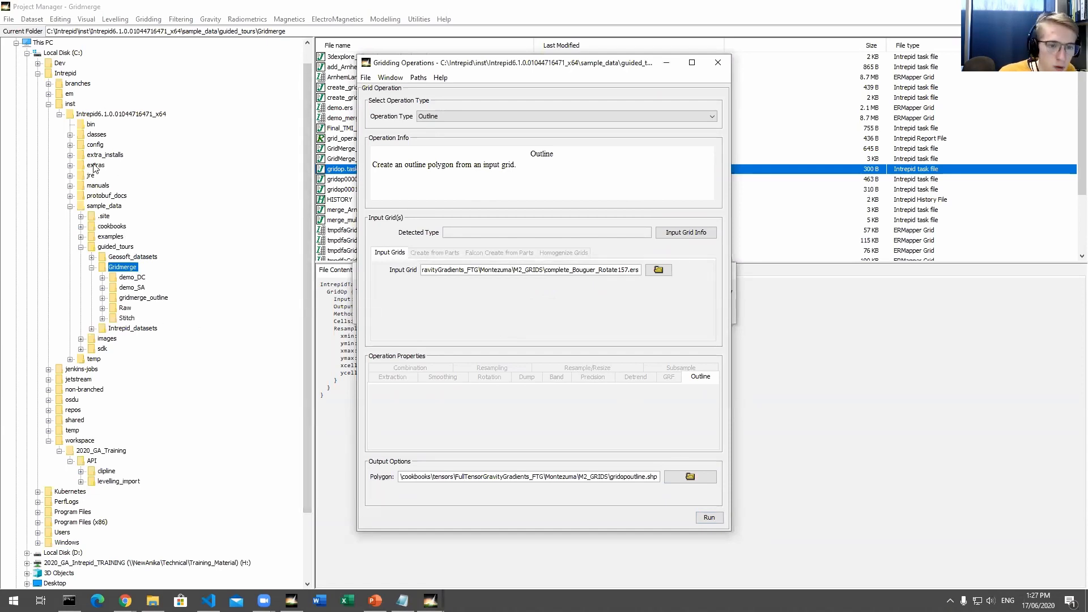
Browse the project tree to cookbooks, tensors, FullTensorGravityGradients_FTG, Montezuma and open the M2_GRIDS folder
left_click(107, 226)
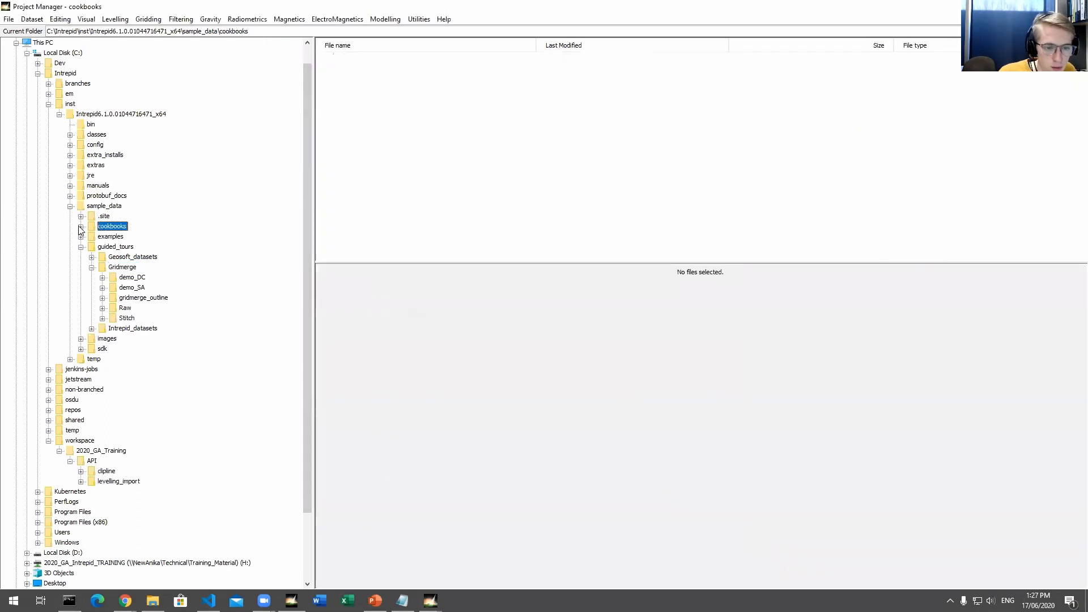
left_click(81, 226)
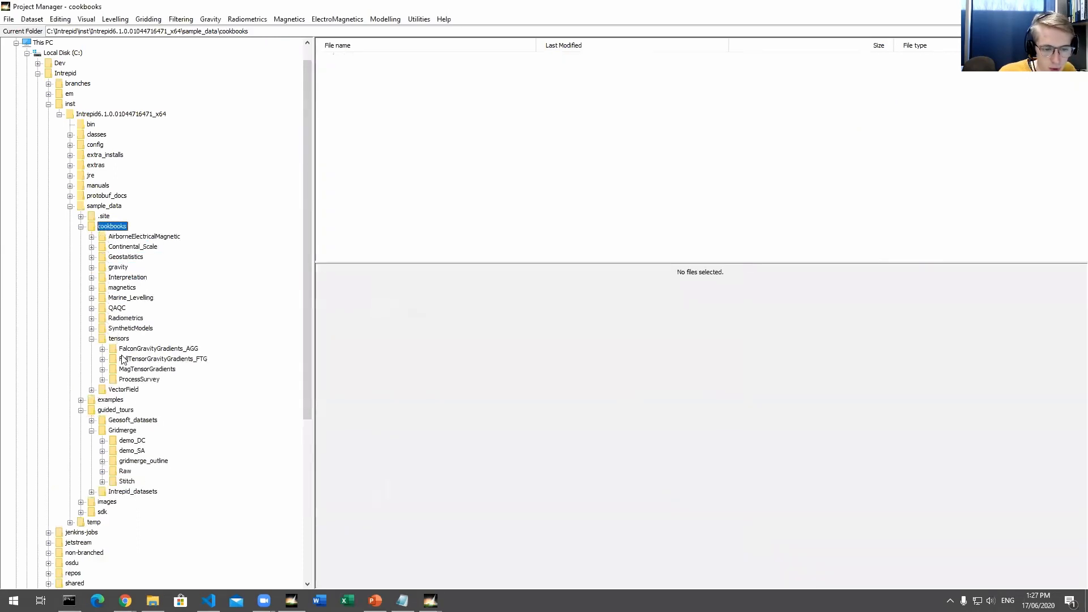
left_click(126, 359)
left_click(103, 359)
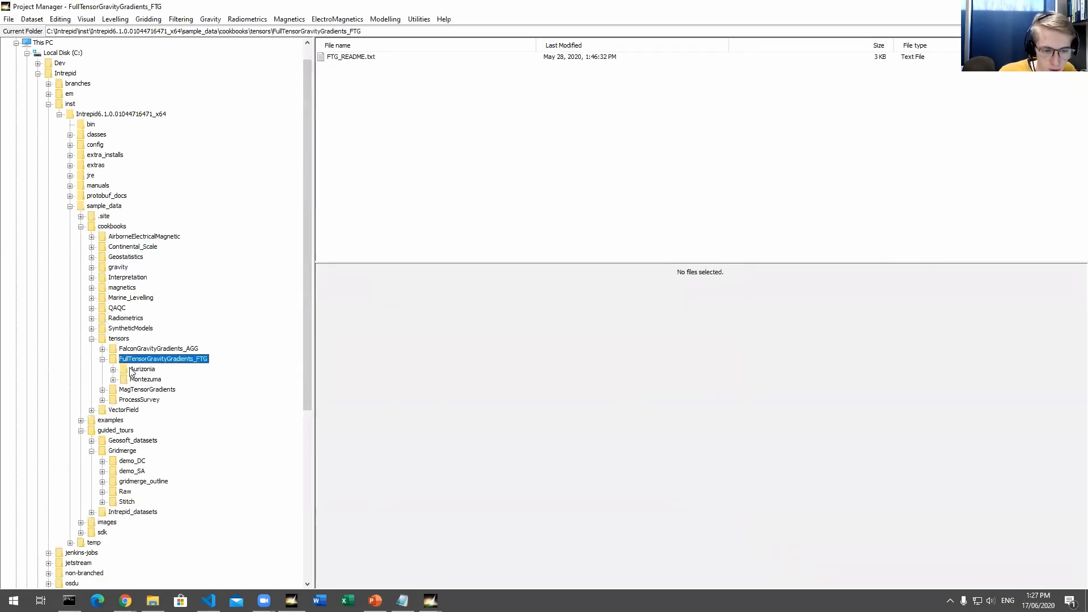
left_click(135, 380)
left_click(114, 379)
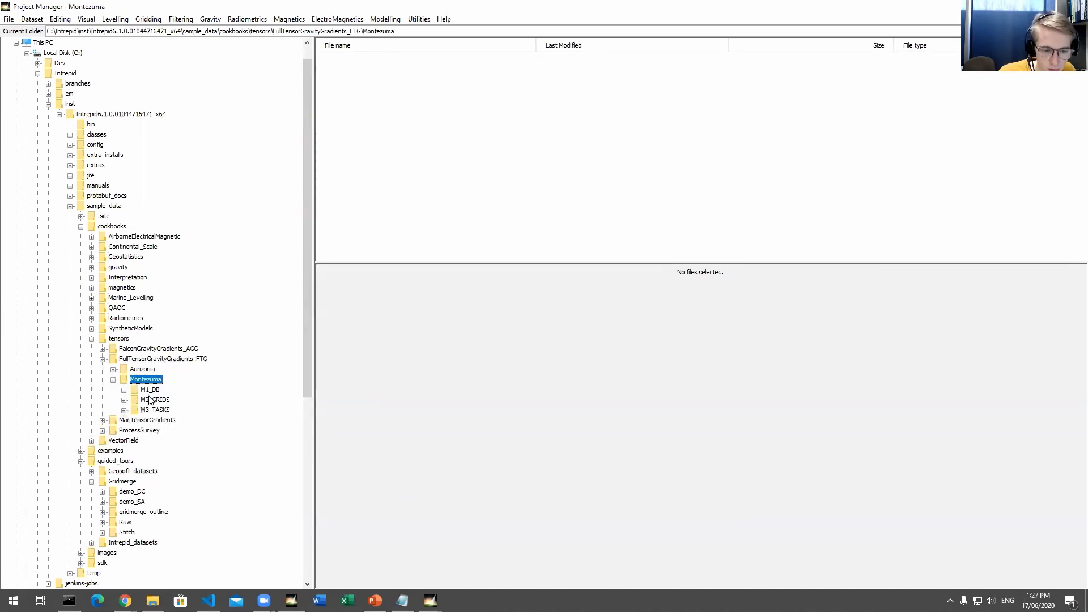
left_click(151, 399)
Preview the grids in the M2_GRIDS folder and view the thumbnail of gridopoutline.shp
left_click(363, 77)
left_click(352, 58)
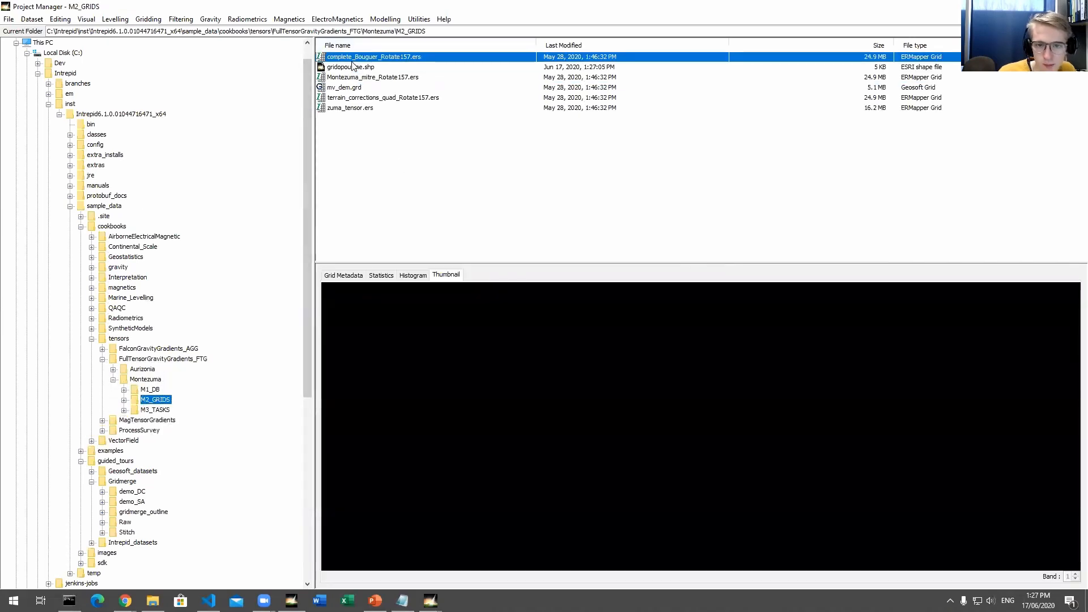
left_click(353, 68)
left_click(453, 275)
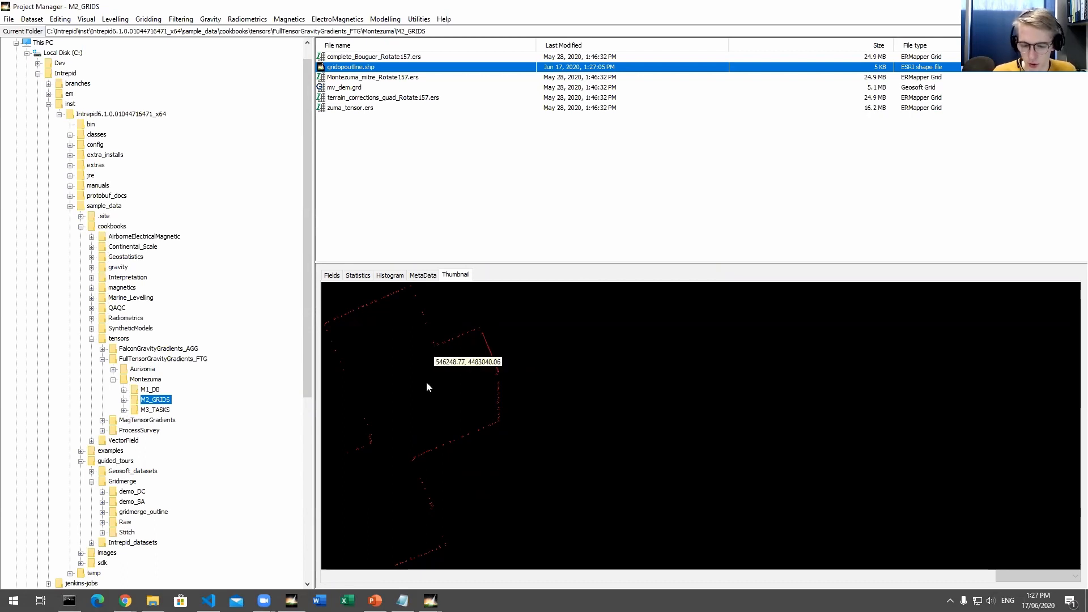
Return to the Gridding Operations window and review the Create Null Grid operation type
mouse_move(430, 600)
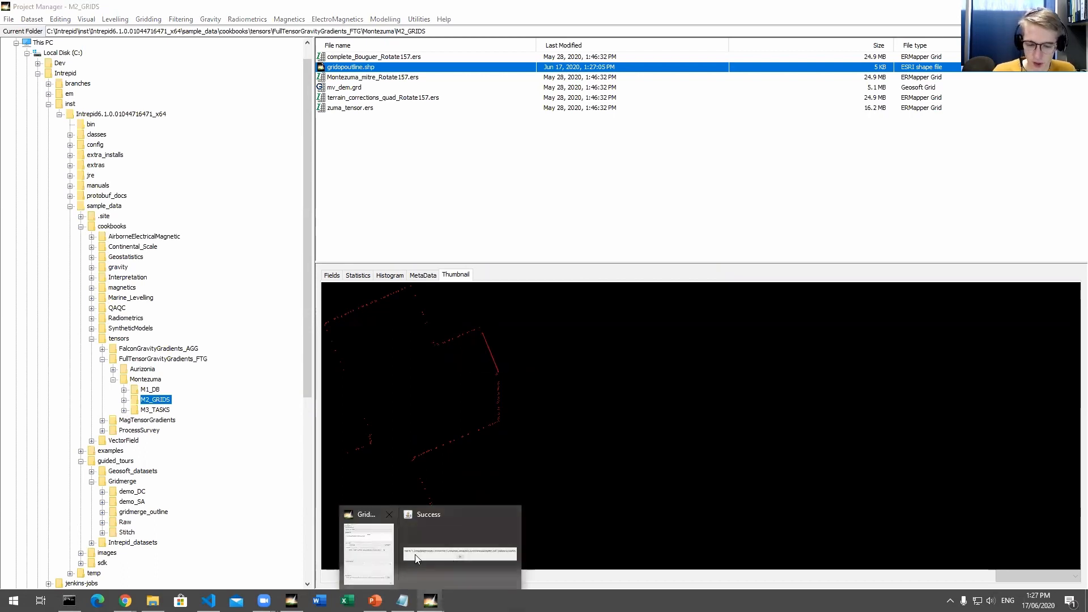
left_click(368, 553)
left_click(448, 116)
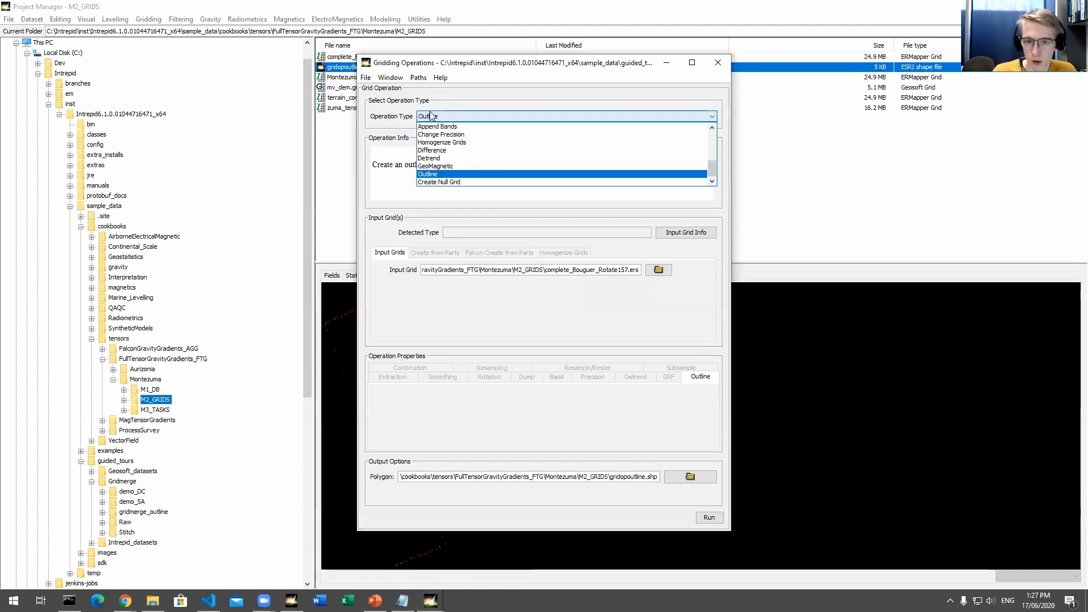
left_click(439, 182)
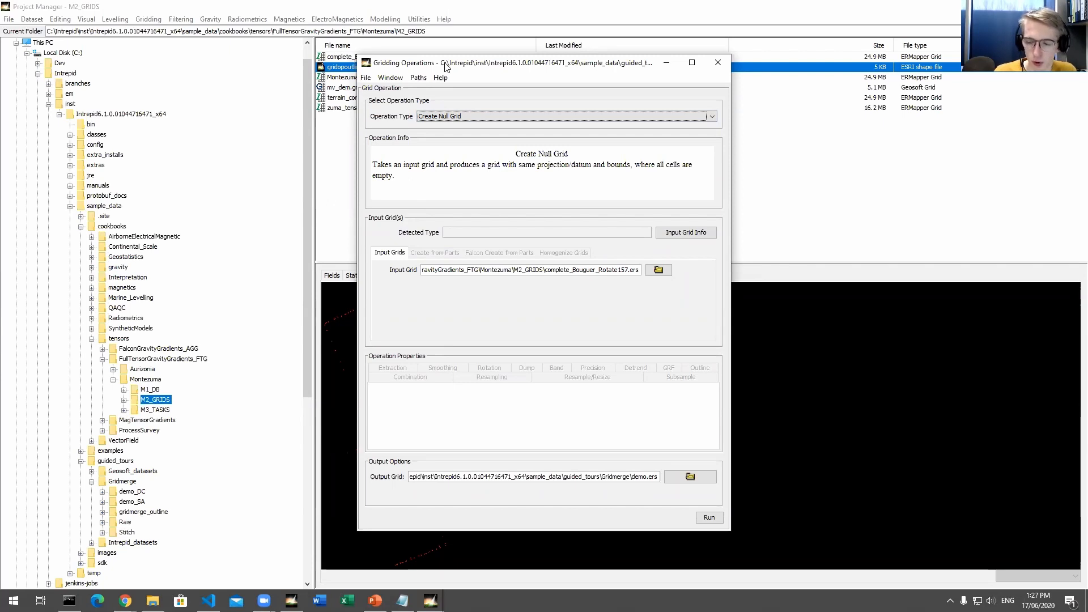
left_click_drag(446, 67, 405, 51)
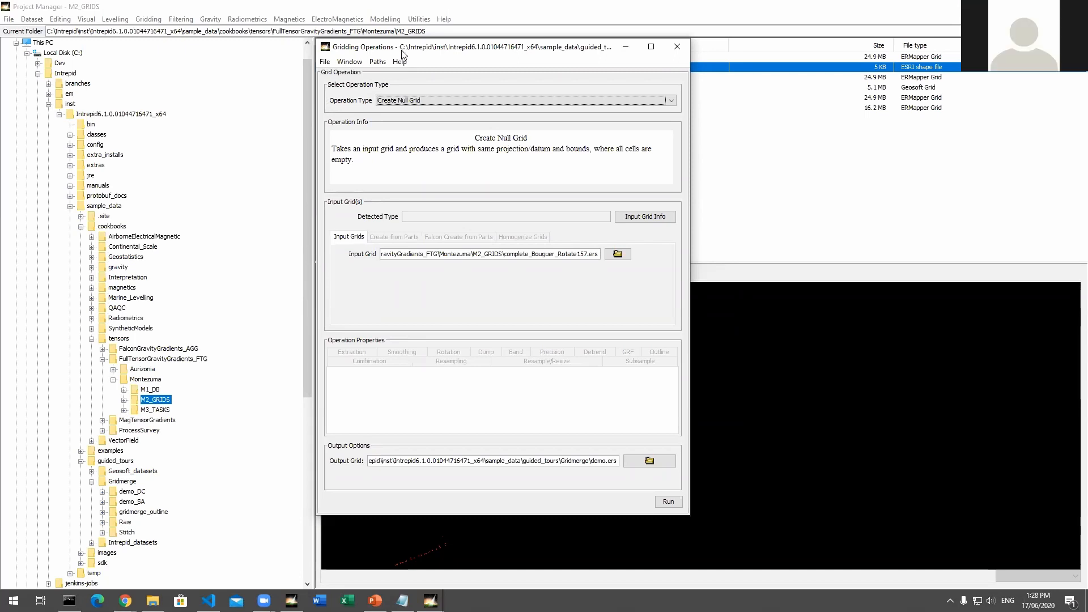
left_click_drag(403, 54, 403, 53)
Look through the available operation types and set the operation to Resampling - Newton 4th Order
left_click(414, 101)
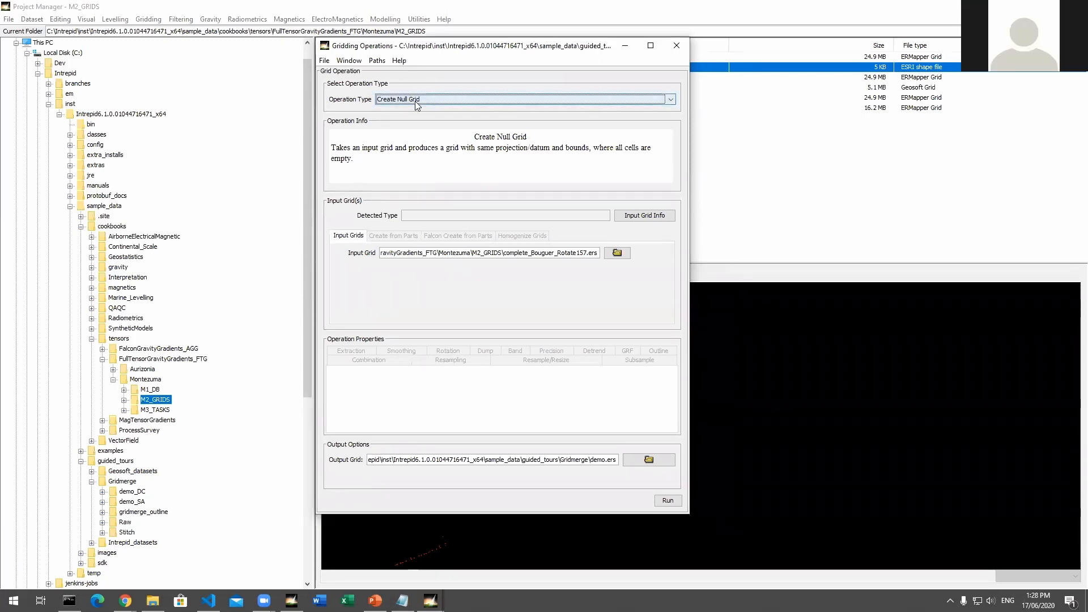
scroll(418, 122, "up", 5)
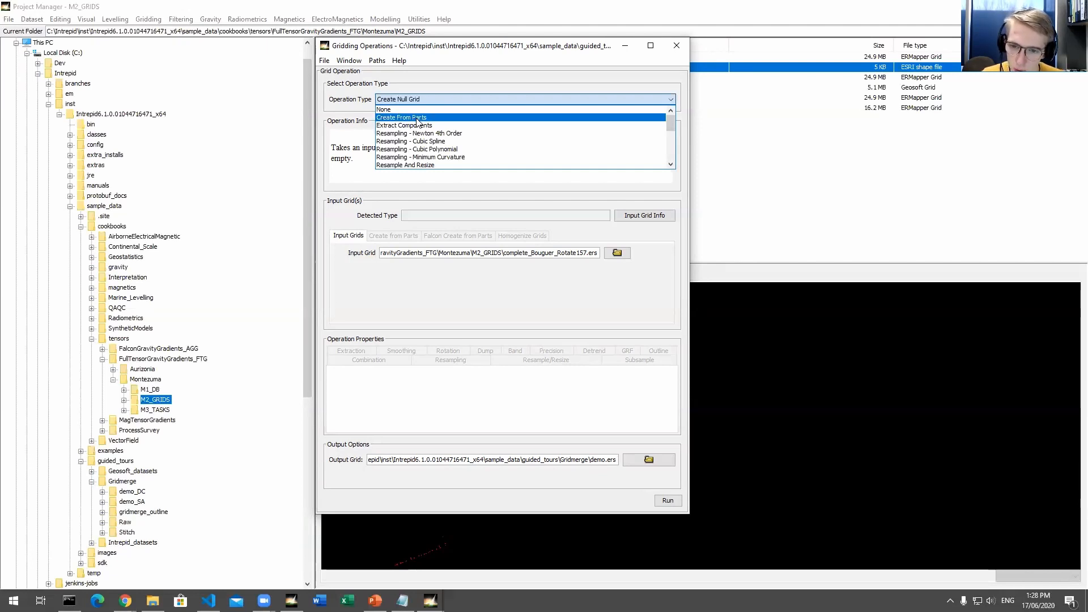
scroll(418, 121, "down", 1)
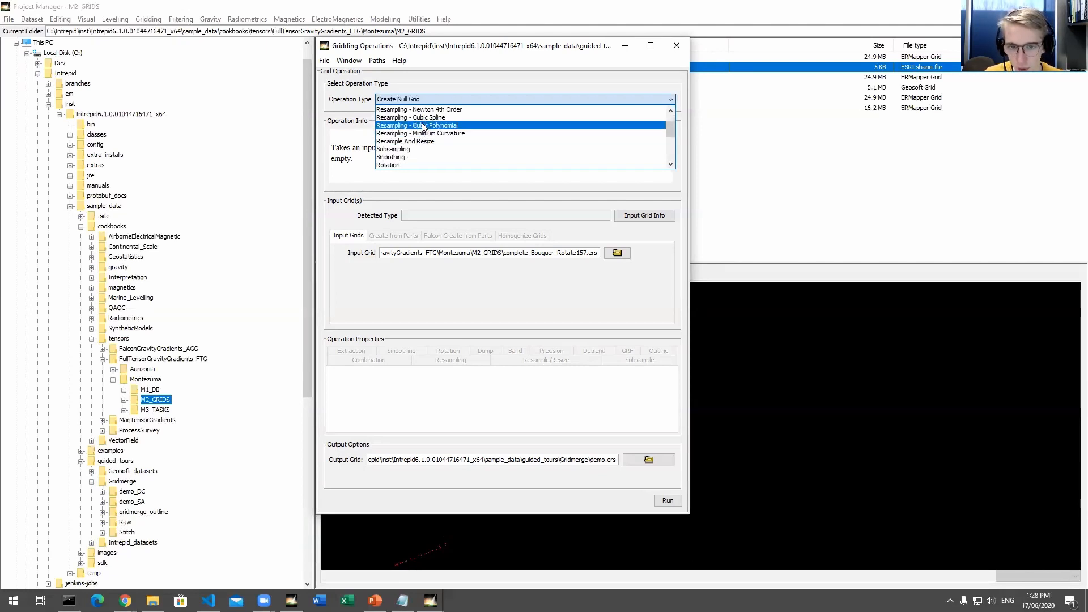
scroll(422, 129, "down", 2)
scroll(423, 130, "up", 1)
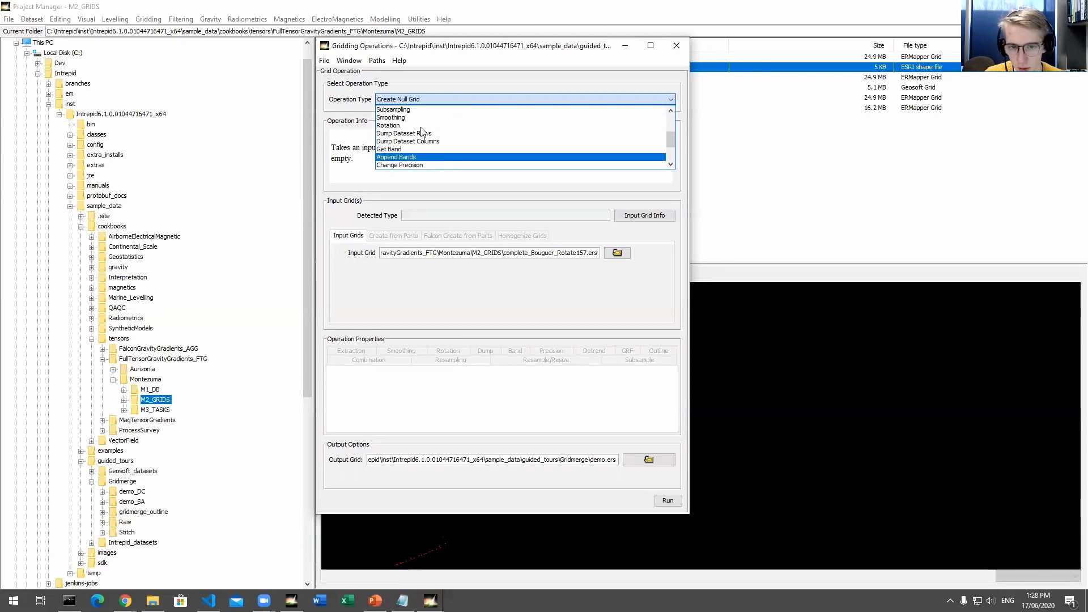
scroll(423, 131, "up", 3)
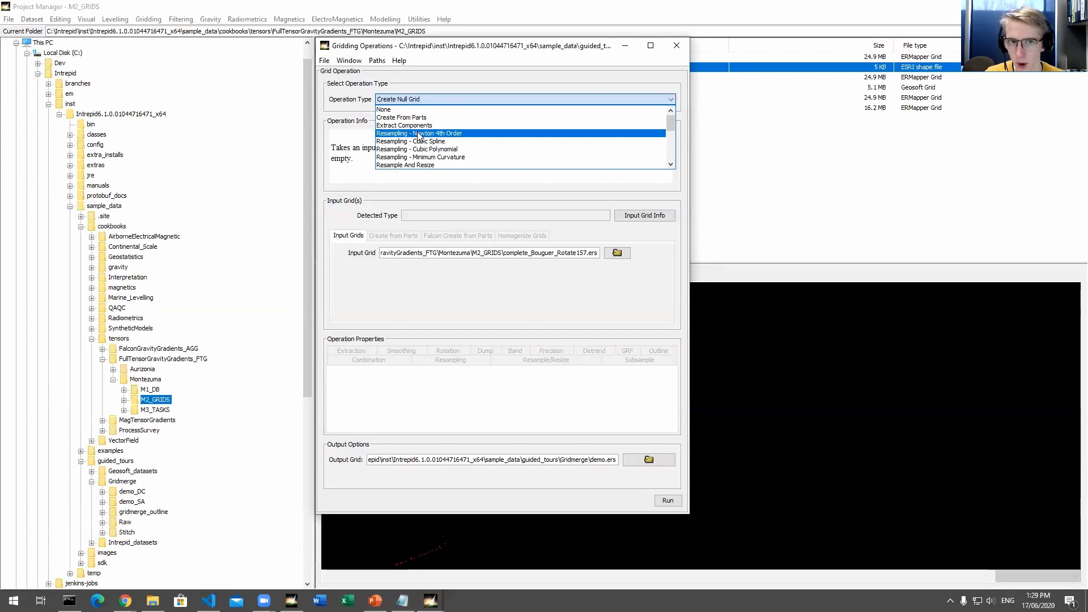
left_click(419, 134)
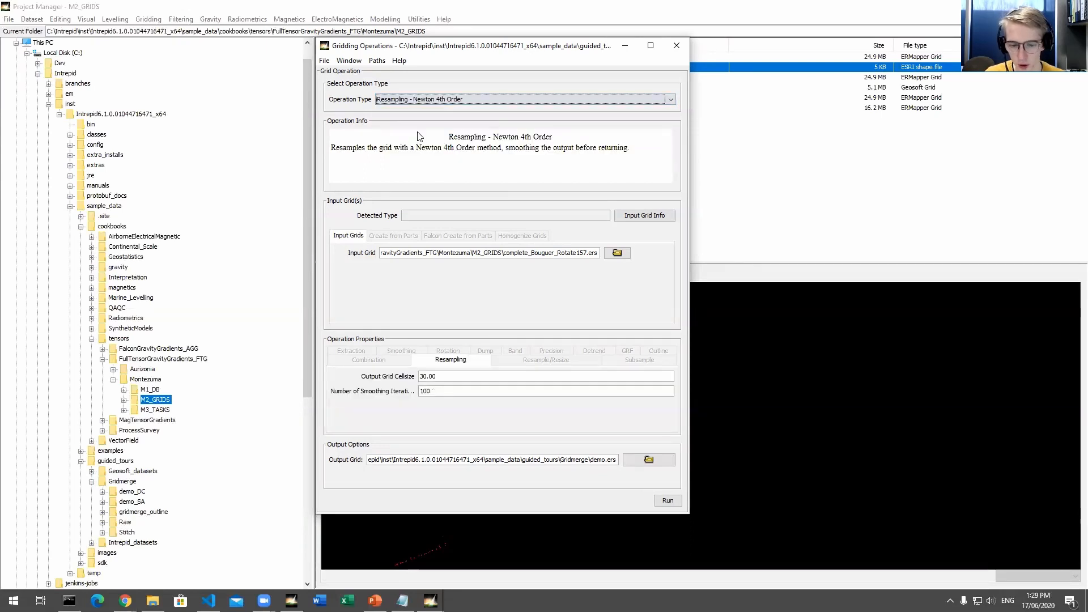